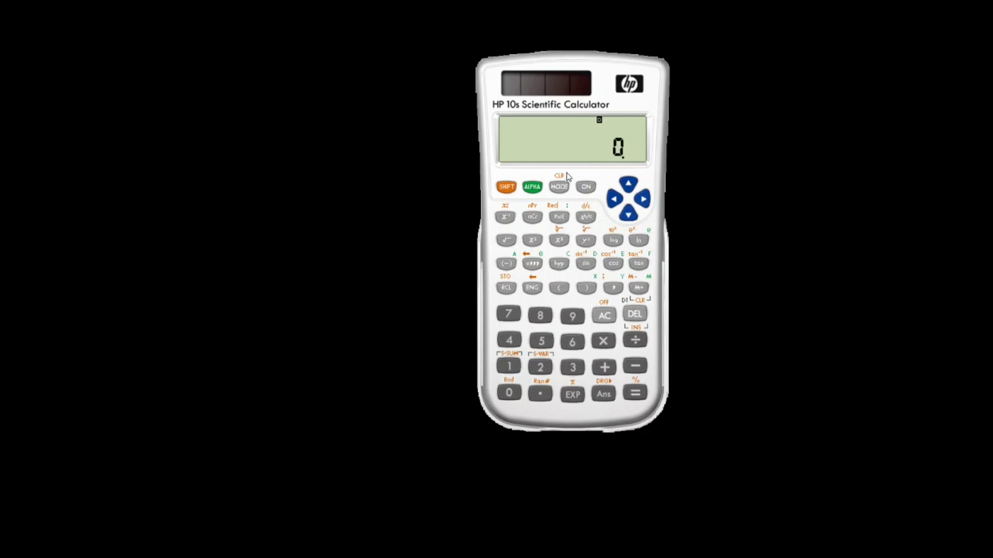
pyautogui.click(559, 187)
pyautogui.click(558, 187)
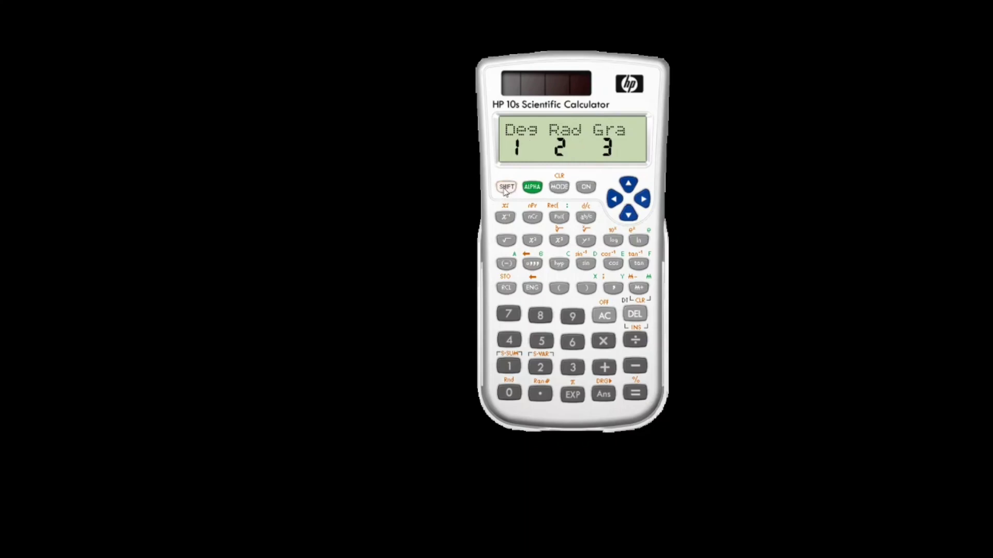
pyautogui.click(560, 187)
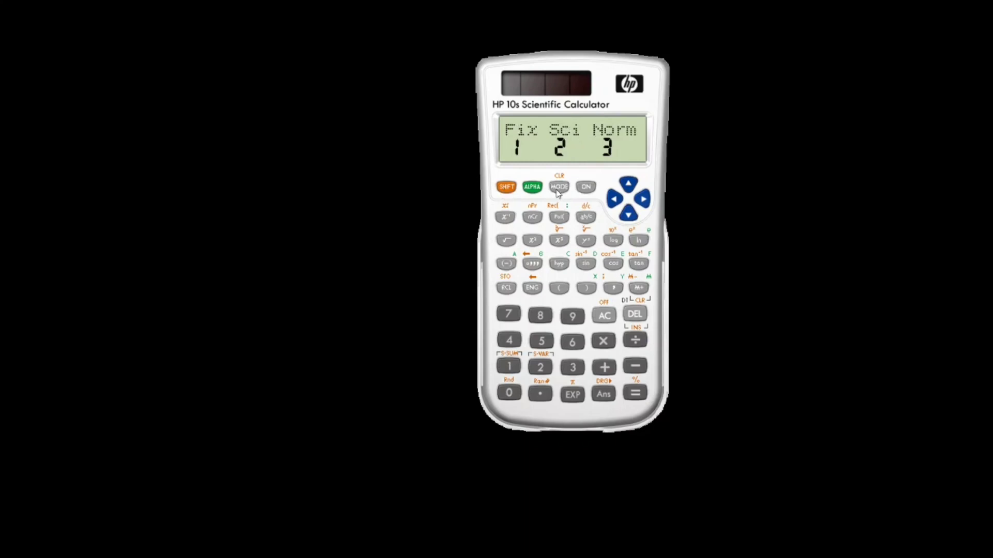
pyautogui.click(588, 189)
# Step: Reset all of the calculator's memory and settings, and switch it to SD statistics mode
pyautogui.click(506, 187)
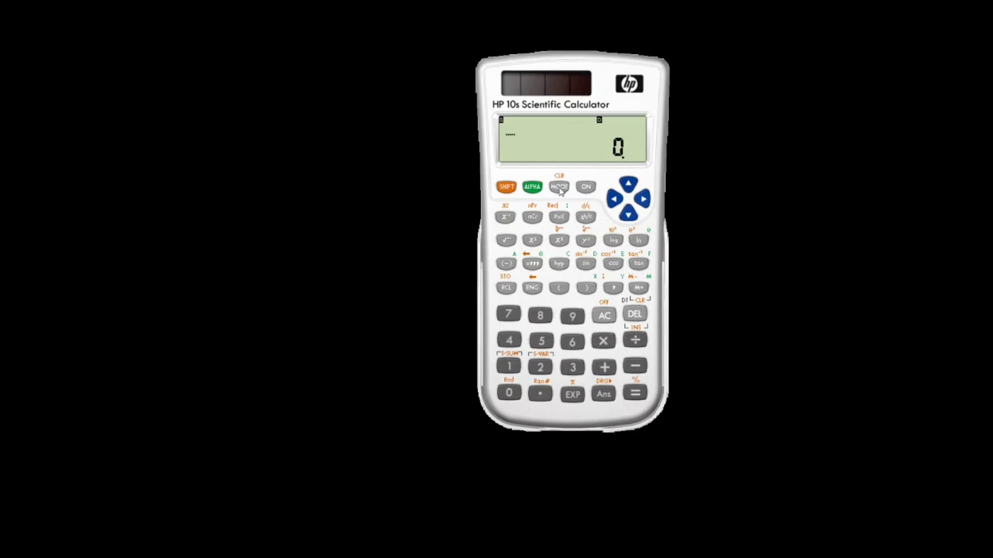
pyautogui.click(559, 187)
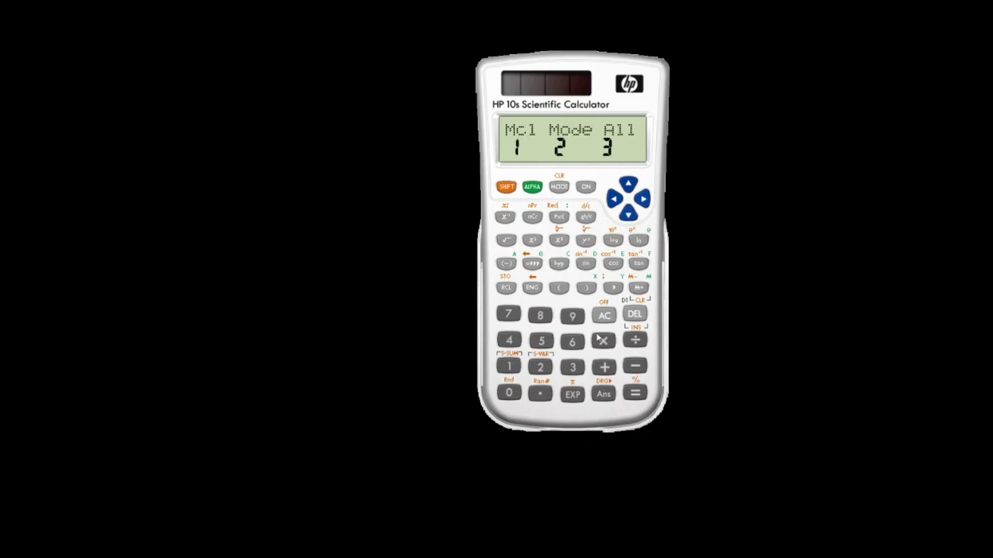
pyautogui.click(572, 367)
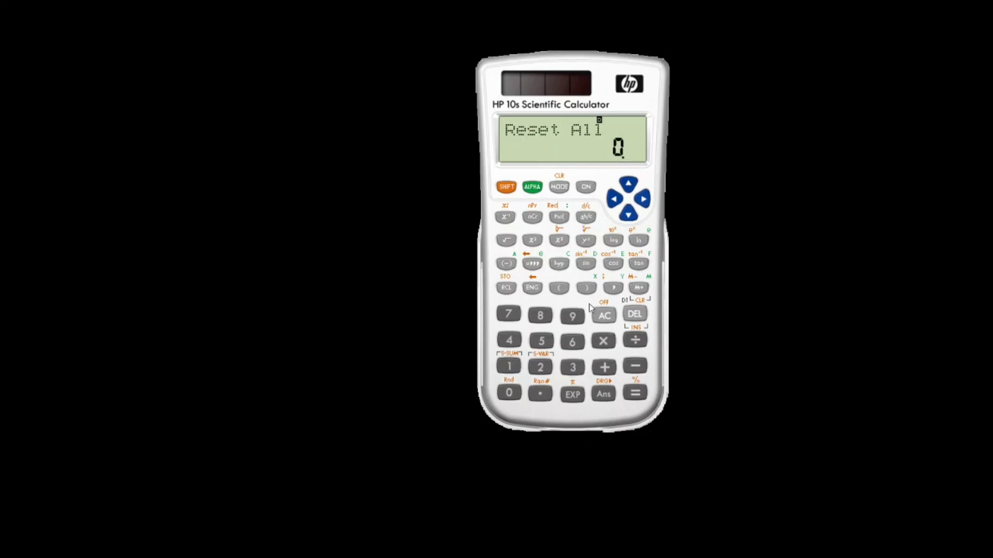
pyautogui.click(637, 396)
pyautogui.click(586, 187)
pyautogui.click(559, 187)
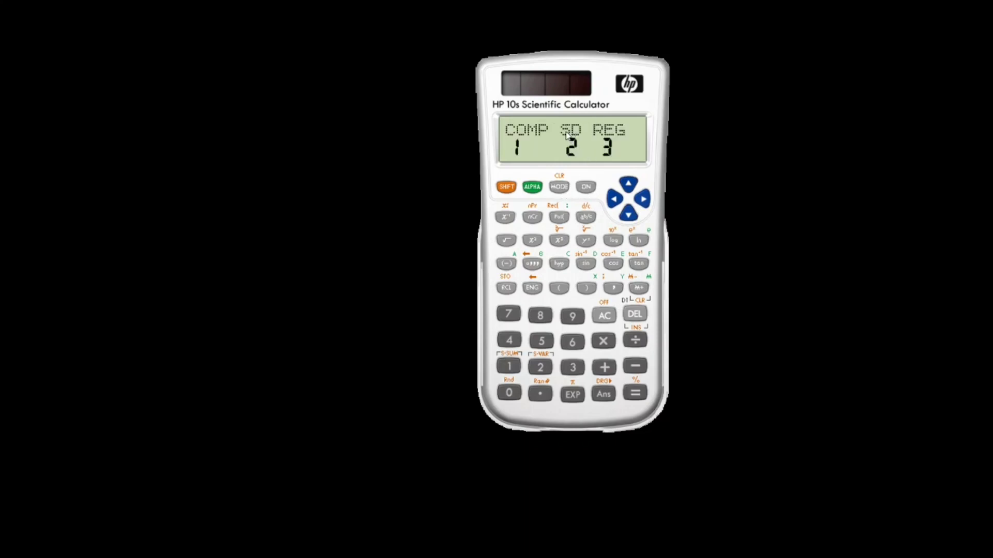
pyautogui.click(546, 368)
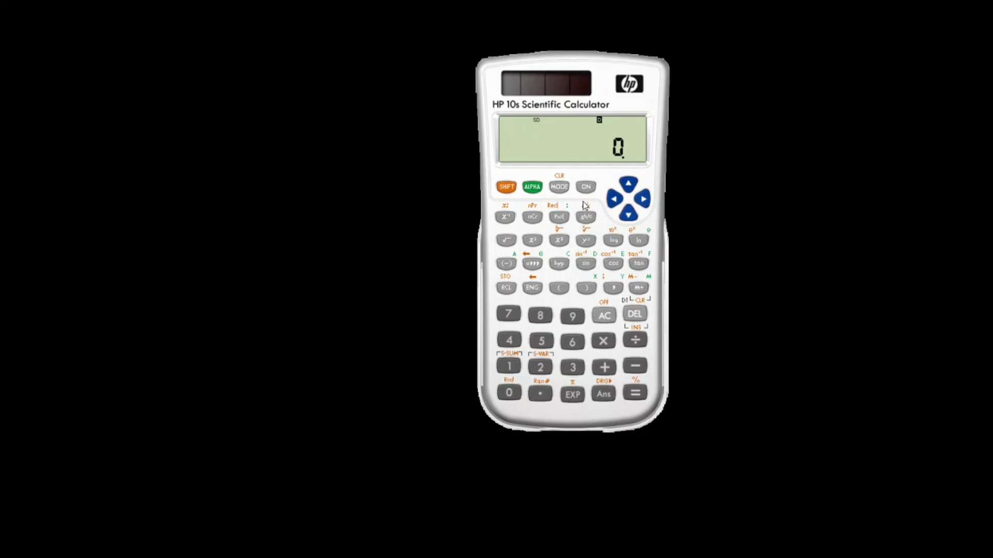
# Step: Store the difference 1.044−1.028 as the first statistical data point
pyautogui.click(513, 371)
pyautogui.click(530, 394)
pyautogui.click(513, 397)
pyautogui.click(510, 344)
pyautogui.click(509, 344)
pyautogui.click(631, 368)
pyautogui.click(509, 367)
pyautogui.click(540, 396)
pyautogui.click(509, 393)
pyautogui.click(540, 367)
pyautogui.click(542, 316)
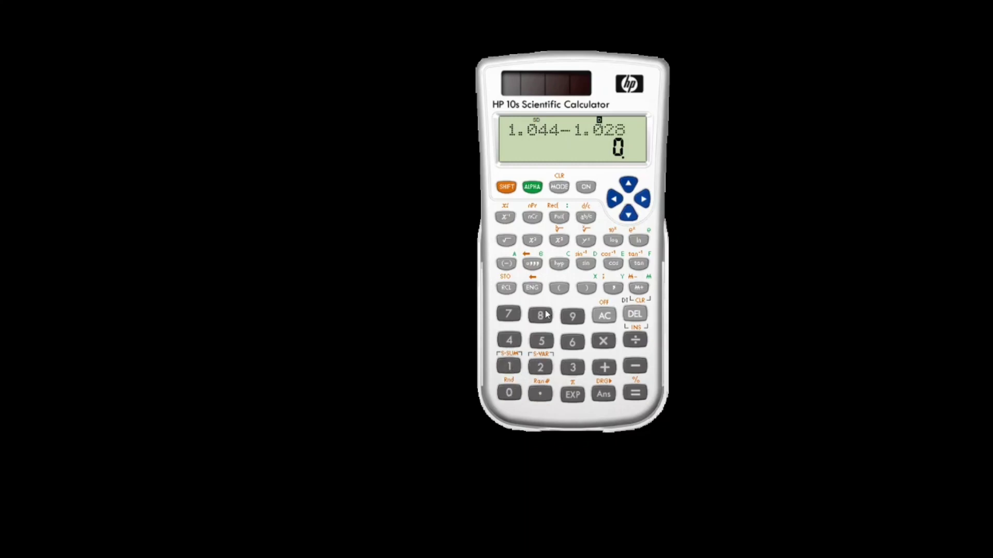
pyautogui.click(638, 290)
# Step: Store the difference 720−711 as the second data point
pyautogui.click(509, 314)
pyautogui.click(537, 368)
pyautogui.click(515, 396)
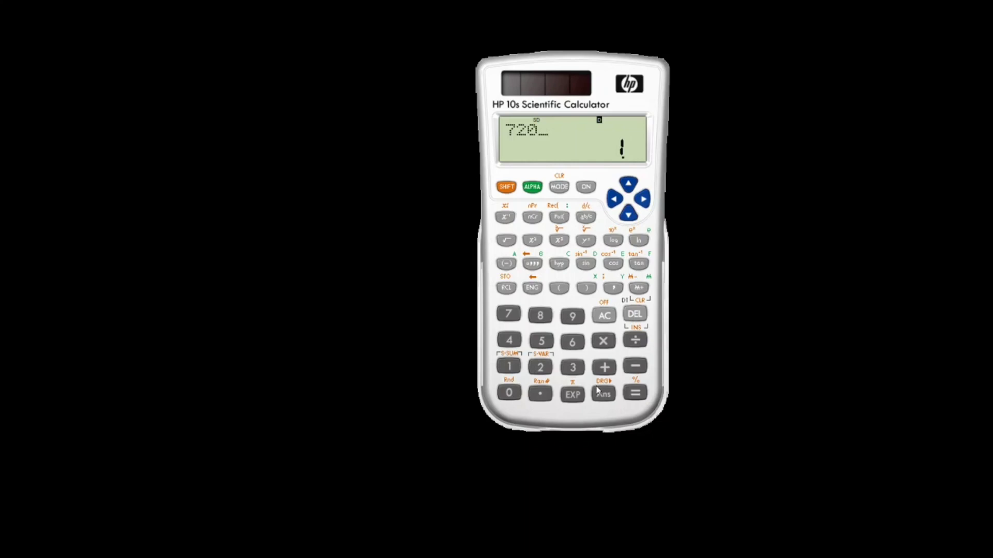
pyautogui.click(635, 366)
pyautogui.click(509, 314)
pyautogui.click(511, 368)
pyautogui.click(511, 369)
pyautogui.click(639, 288)
# Step: Store the difference 845−820 as the third data point
pyautogui.click(540, 315)
pyautogui.click(509, 340)
pyautogui.click(539, 341)
pyautogui.click(635, 366)
pyautogui.click(540, 316)
pyautogui.click(540, 367)
pyautogui.click(509, 394)
pyautogui.click(639, 288)
# Step: Store the difference 800−795 as the fourth data point
pyautogui.click(509, 394)
pyautogui.click(509, 394)
pyautogui.click(509, 395)
pyautogui.click(642, 367)
pyautogui.click(508, 314)
pyautogui.click(572, 317)
pyautogui.click(542, 343)
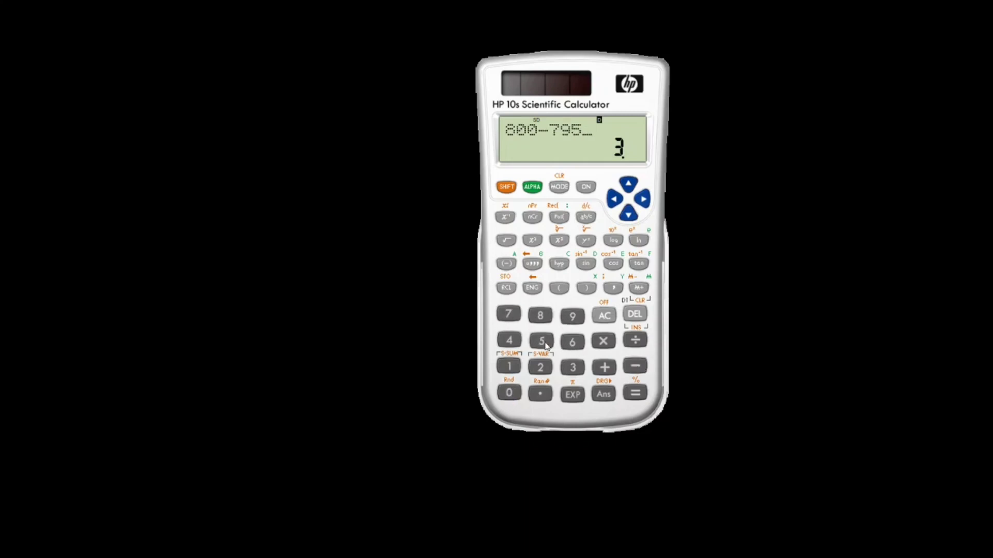
pyautogui.click(640, 290)
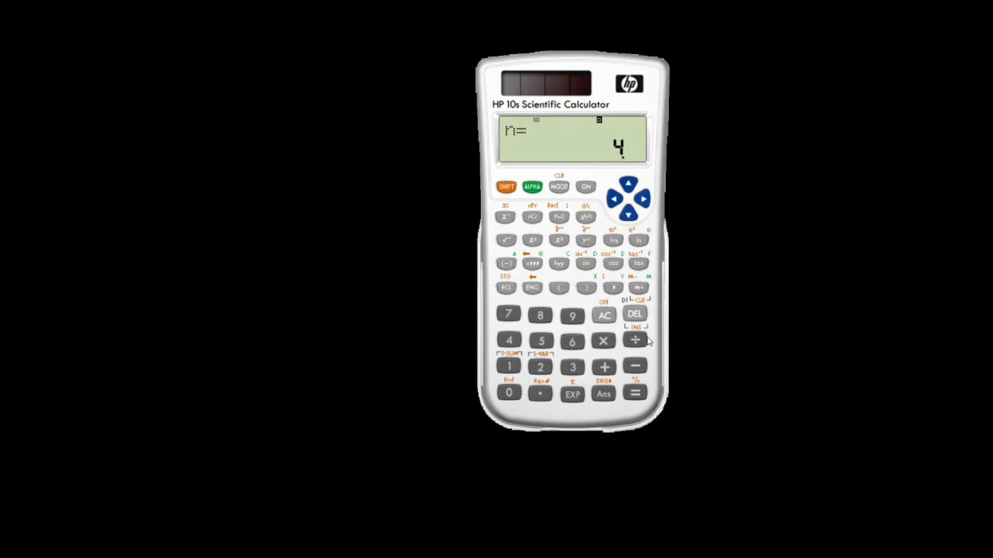
# Step: Store the difference 957−935 as the fifth data point
pyautogui.click(541, 342)
pyautogui.click(512, 315)
pyautogui.click(635, 367)
pyautogui.click(573, 316)
pyautogui.click(573, 367)
pyautogui.click(543, 341)
pyautogui.click(639, 290)
# Step: Store the difference 650−639 as the sixth data point
pyautogui.click(572, 341)
pyautogui.click(541, 340)
pyautogui.click(509, 393)
pyautogui.click(630, 367)
pyautogui.click(572, 341)
pyautogui.click(572, 367)
pyautogui.click(573, 317)
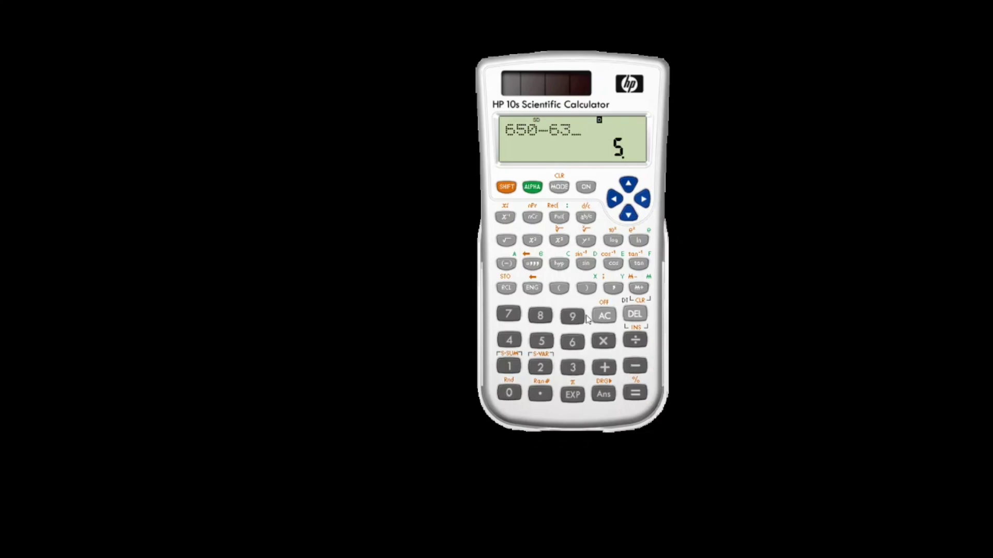
pyautogui.click(645, 292)
# Step: Calculate the mean x̄ of the stored differences, and clear the display
pyautogui.click(507, 189)
pyautogui.click(543, 368)
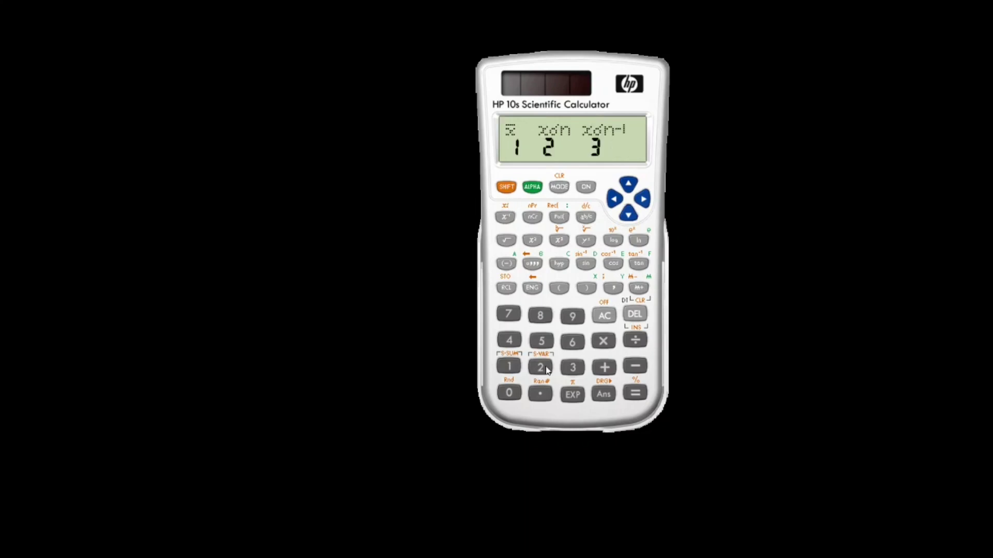
pyautogui.click(506, 367)
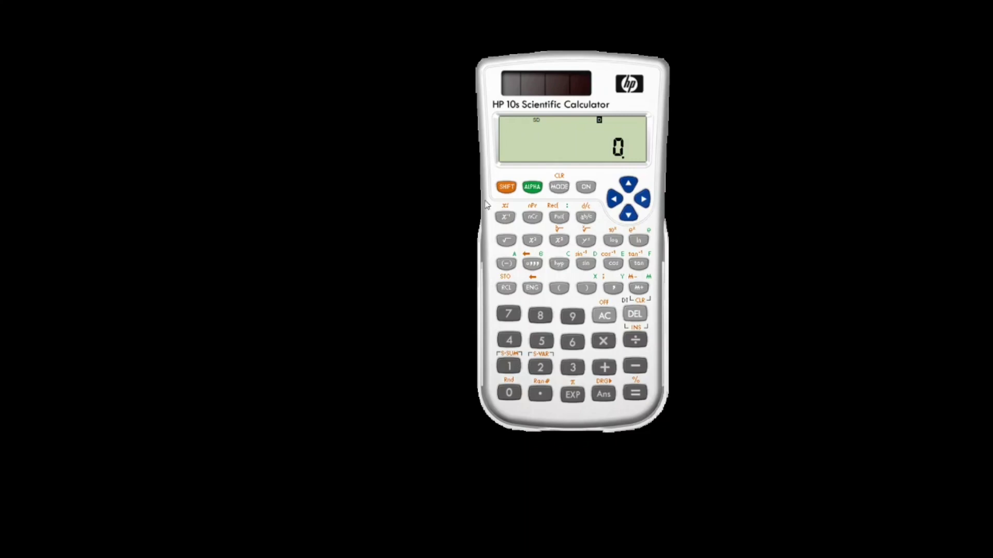
pyautogui.click(506, 187)
pyautogui.click(540, 367)
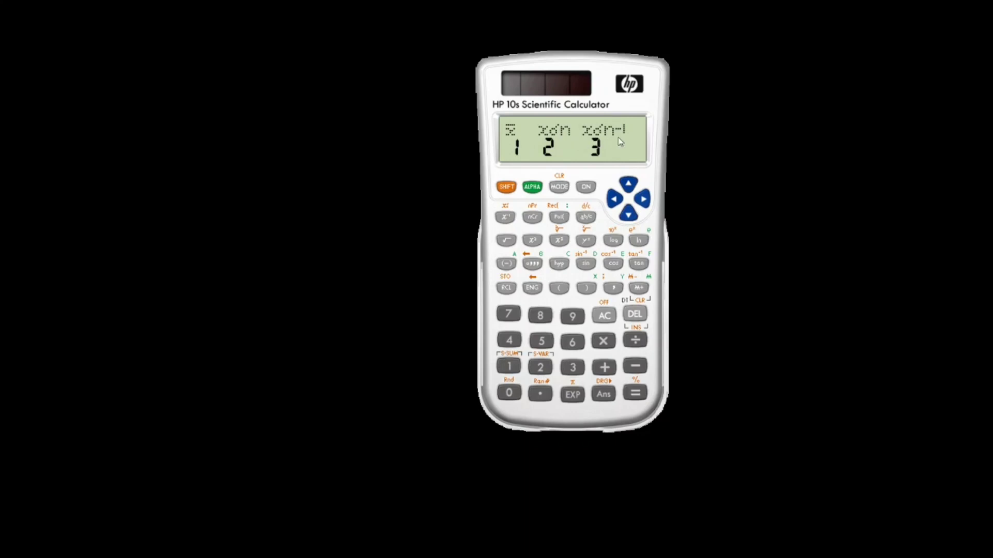
pyautogui.click(518, 364)
pyautogui.click(636, 394)
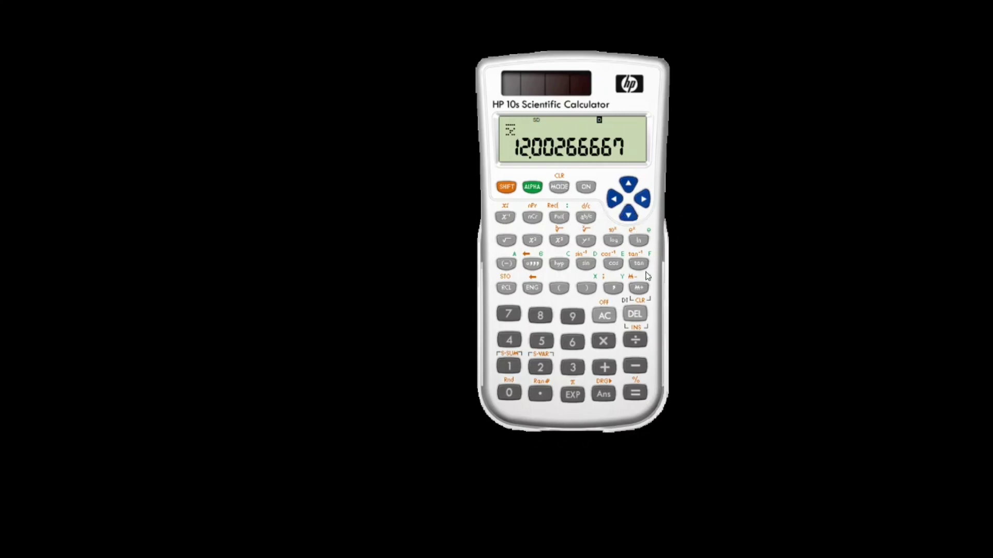
pyautogui.click(588, 191)
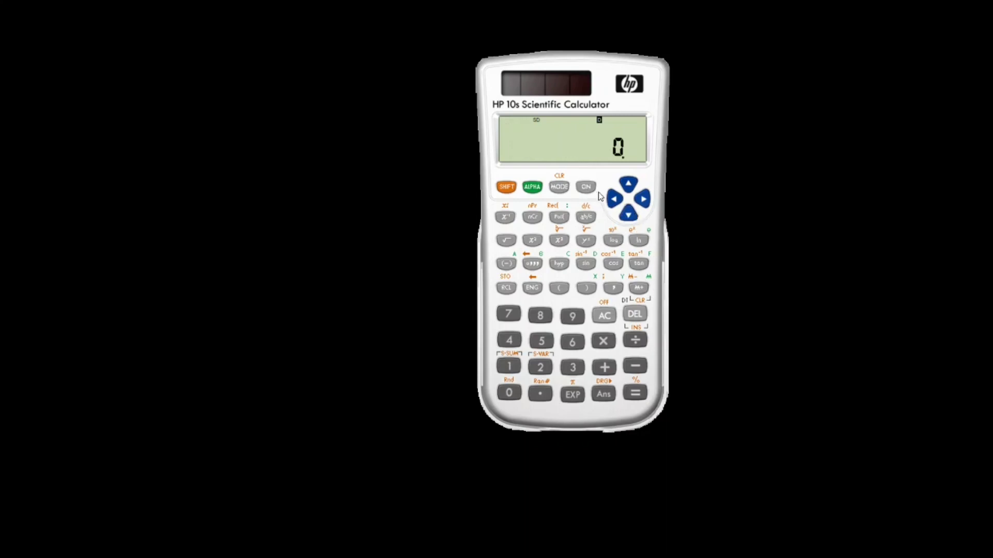
# Step: Recall the number of stored data points, n
pyautogui.click(506, 188)
pyautogui.click(505, 367)
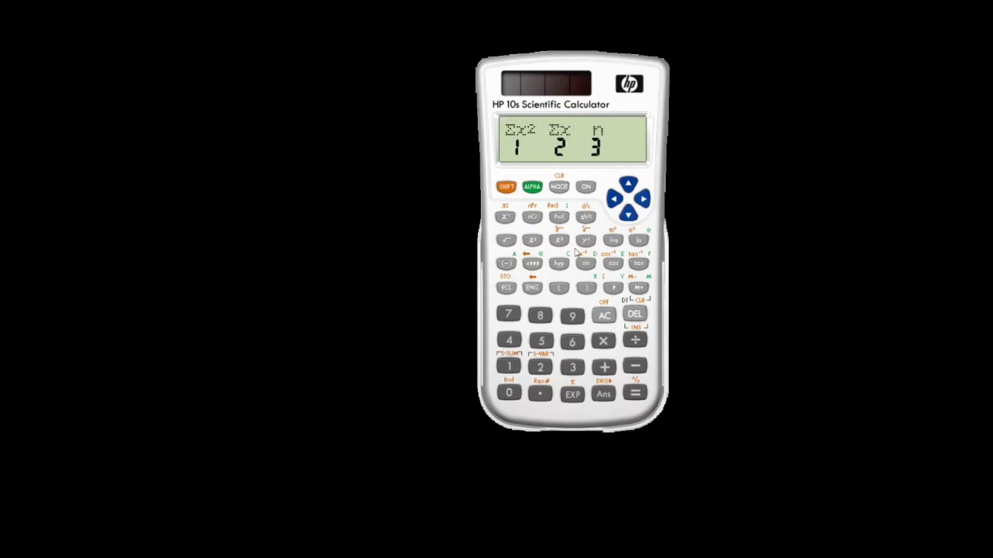
pyautogui.click(572, 368)
pyautogui.click(635, 394)
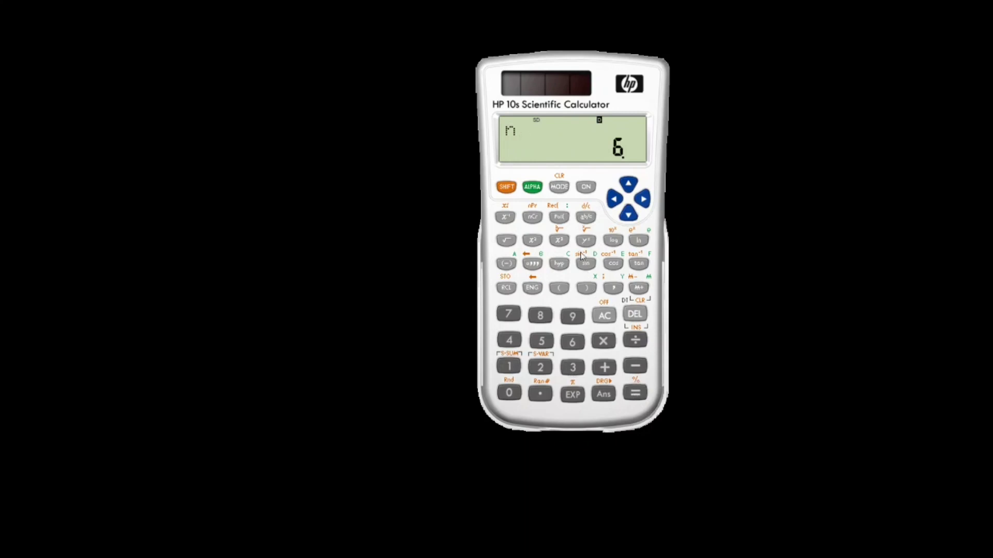
# Step: Recall the sum of the stored data, Σx, and clear the display
pyautogui.click(506, 187)
pyautogui.click(509, 366)
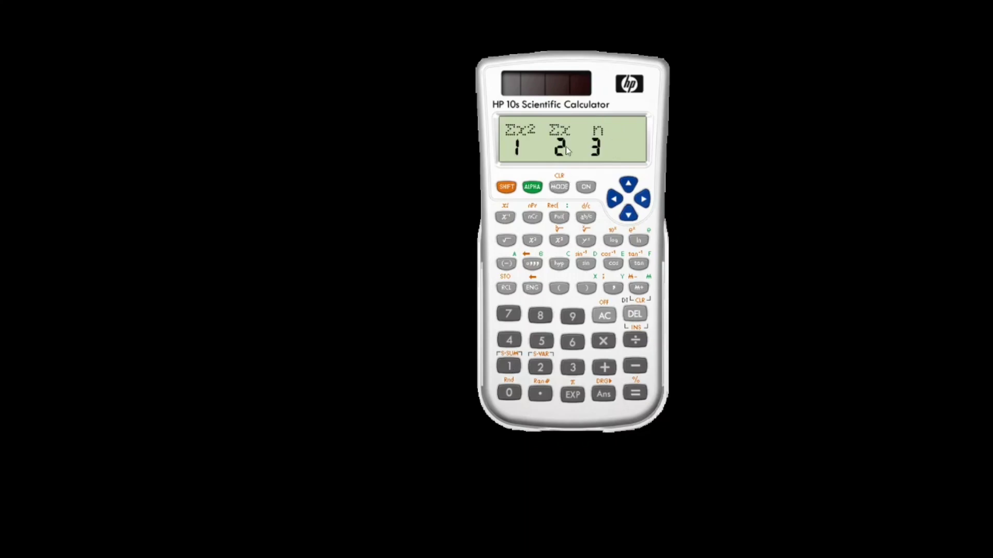
pyautogui.click(539, 372)
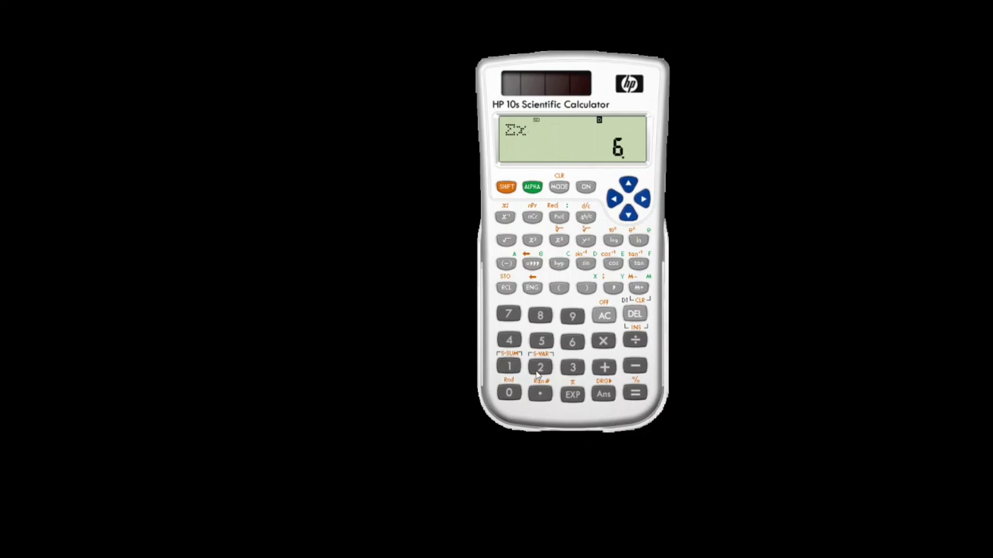
pyautogui.click(635, 394)
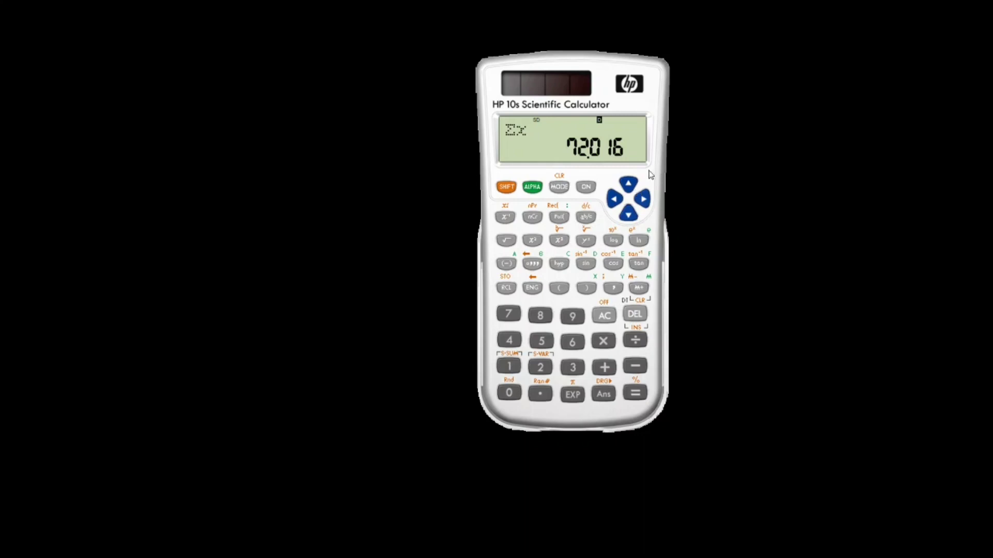
pyautogui.click(585, 190)
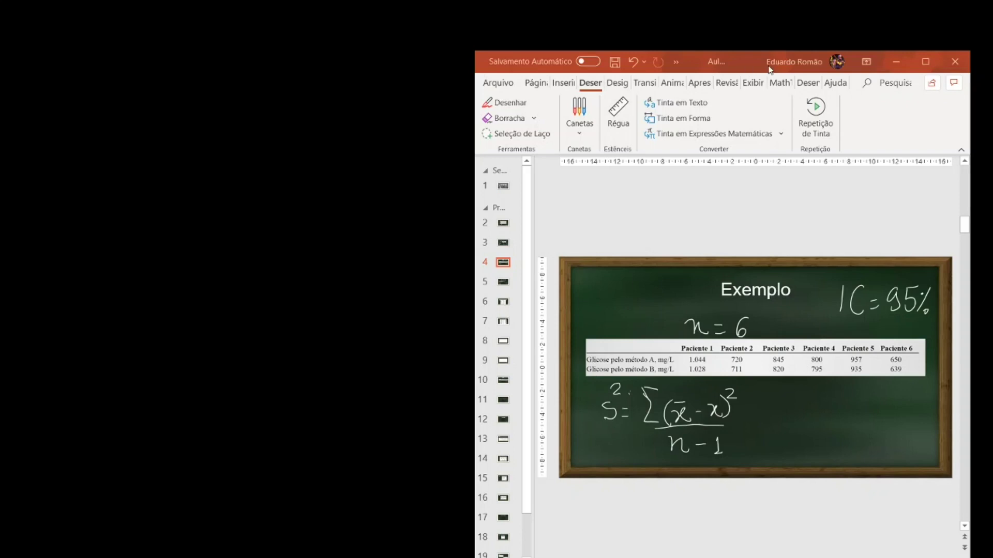
# Step: In PowerPoint, maximize the window and erase the handwritten variance formula below the glucose table on the Exemplo slide
pyautogui.click(921, 58)
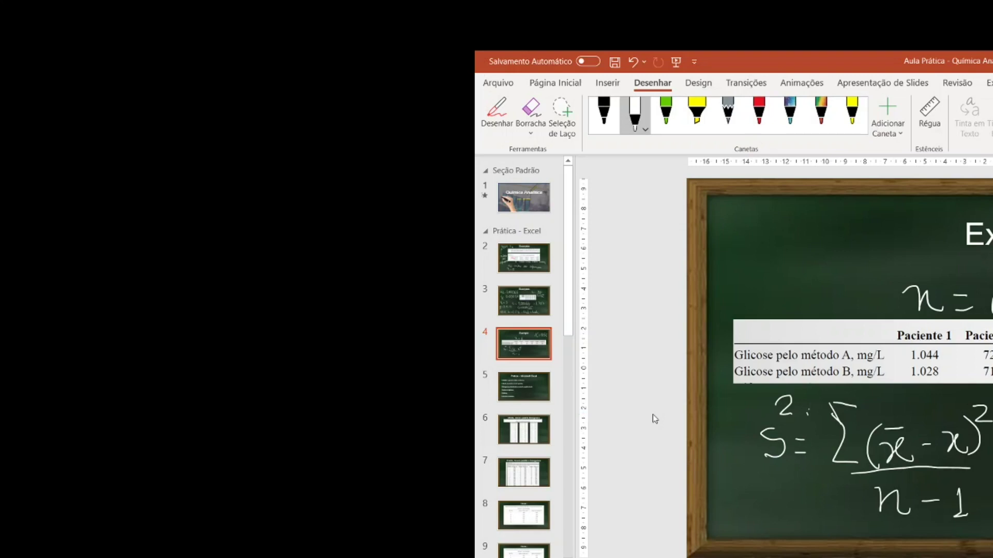
pyautogui.moveTo(864, 468)
pyautogui.mouseDown()
pyautogui.moveTo(784, 453)
pyautogui.moveTo(776, 409)
pyautogui.mouseUp()
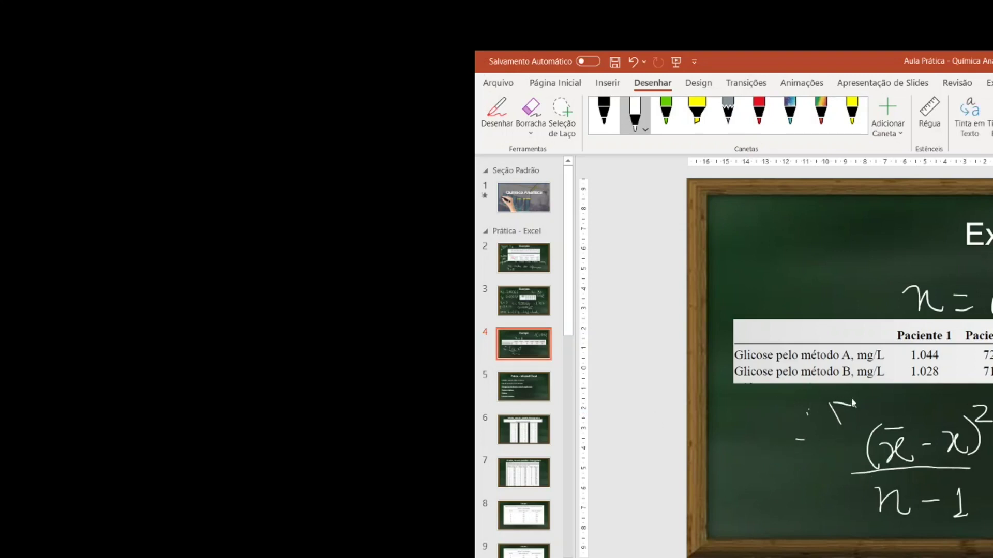
pyautogui.moveTo(842, 425)
pyautogui.mouseDown()
pyautogui.moveTo(796, 451)
pyautogui.moveTo(893, 451)
pyautogui.moveTo(897, 431)
pyautogui.moveTo(962, 440)
pyautogui.moveTo(985, 432)
pyautogui.moveTo(908, 457)
pyautogui.moveTo(929, 498)
pyautogui.mouseUp()
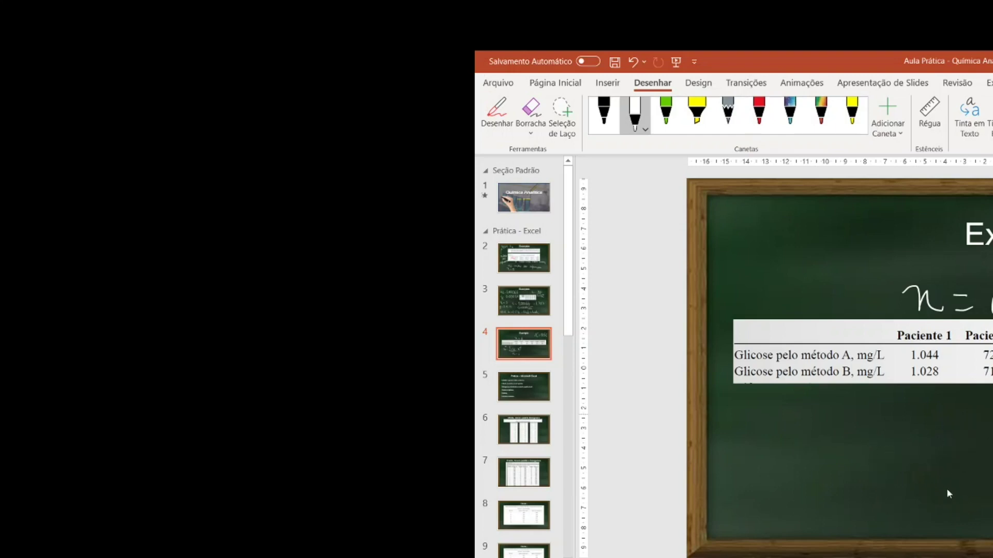
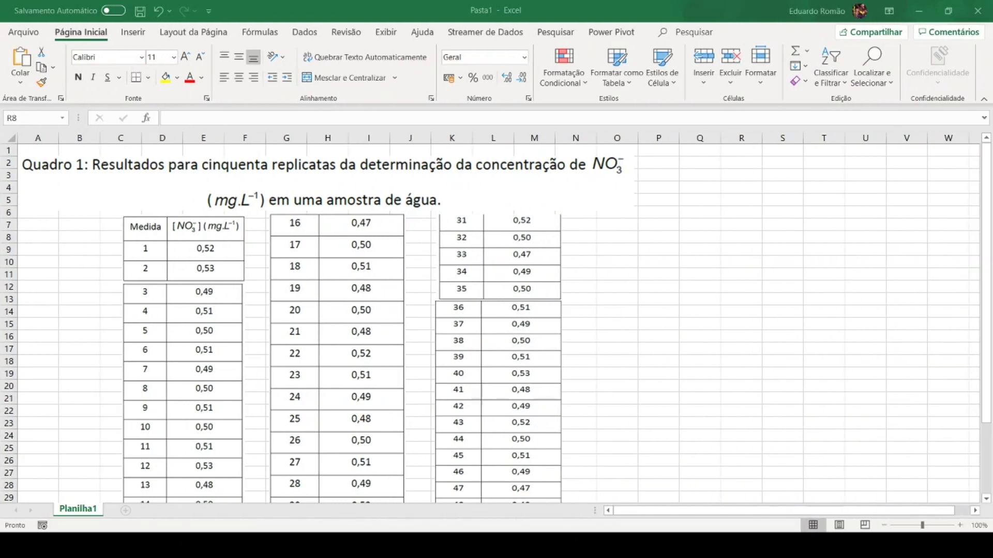
pyautogui.click(630, 543)
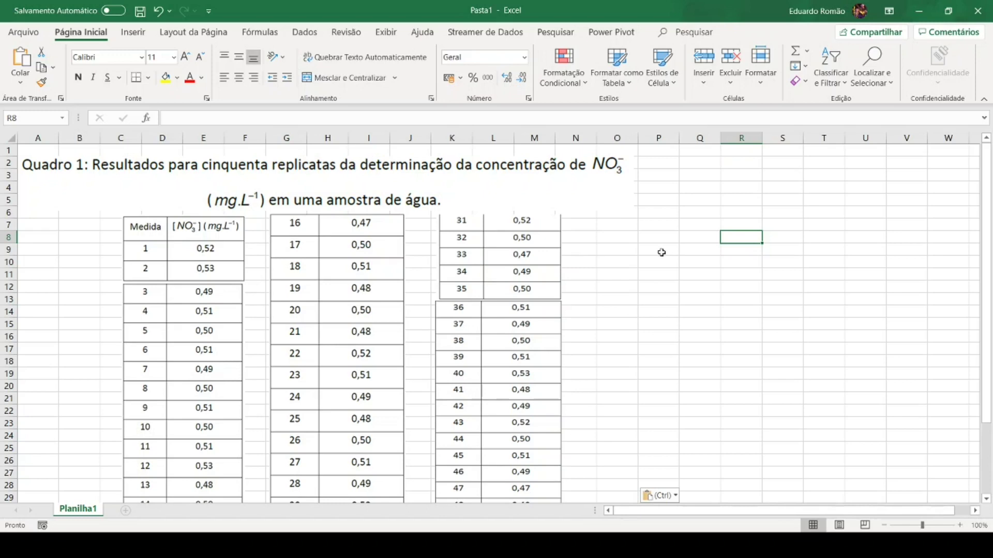
pyautogui.hotkey('alt', 'Tab')
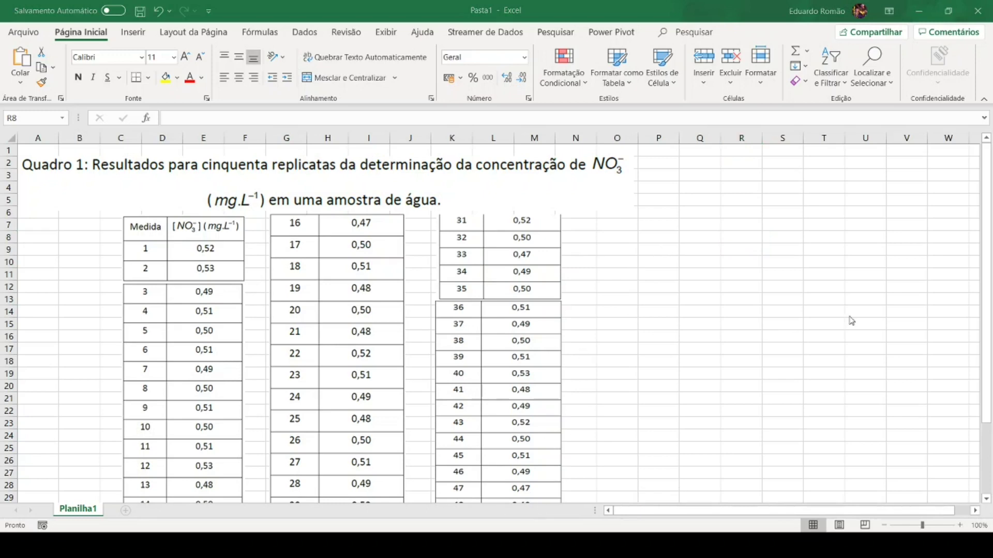
pyautogui.hotkey('alt', 'Tab')
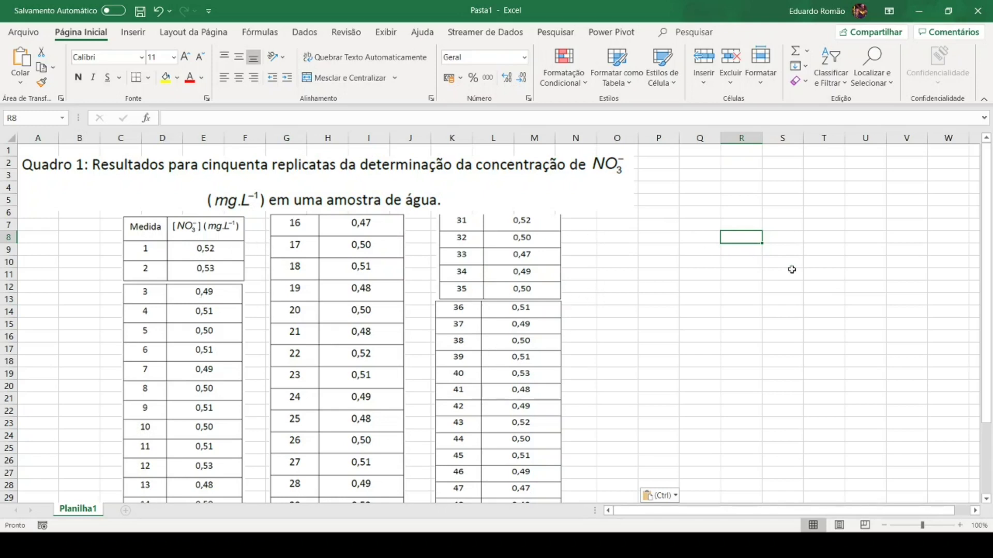
pyautogui.scroll(-1, 791, 270)
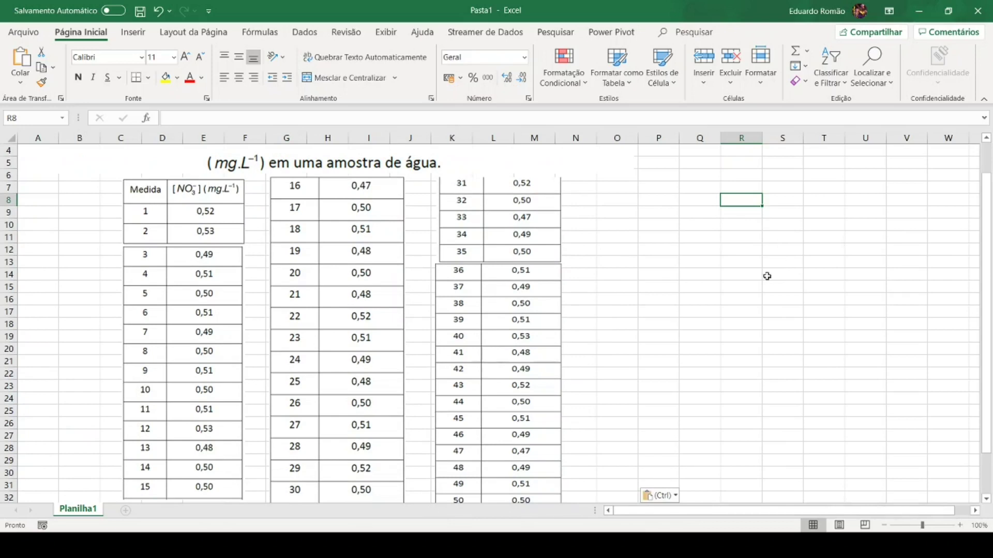
pyautogui.scroll(1, 764, 277)
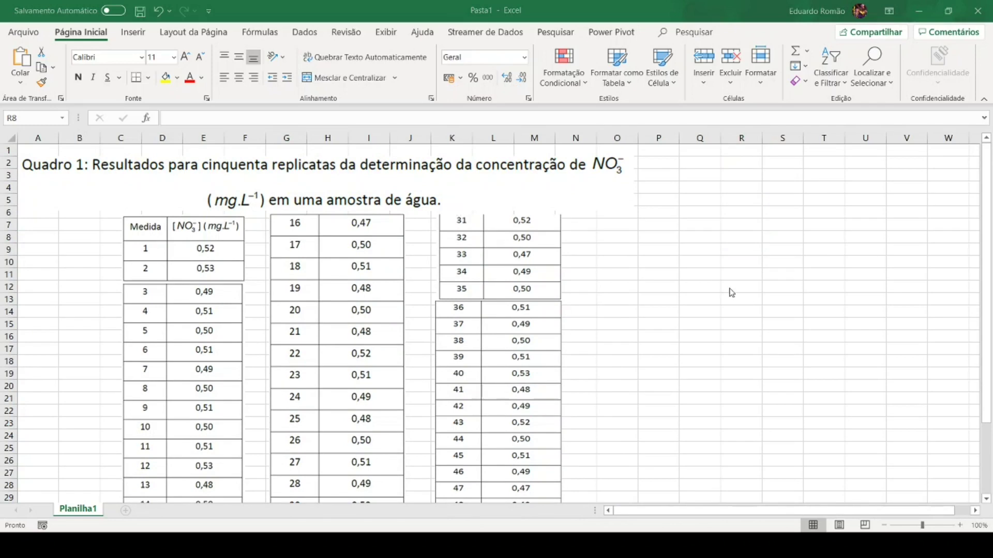
# Step: Select cell P7 and reduce the worksheet zoom to 80% so all fifty nitrate measurements fit in view
pyautogui.click(659, 226)
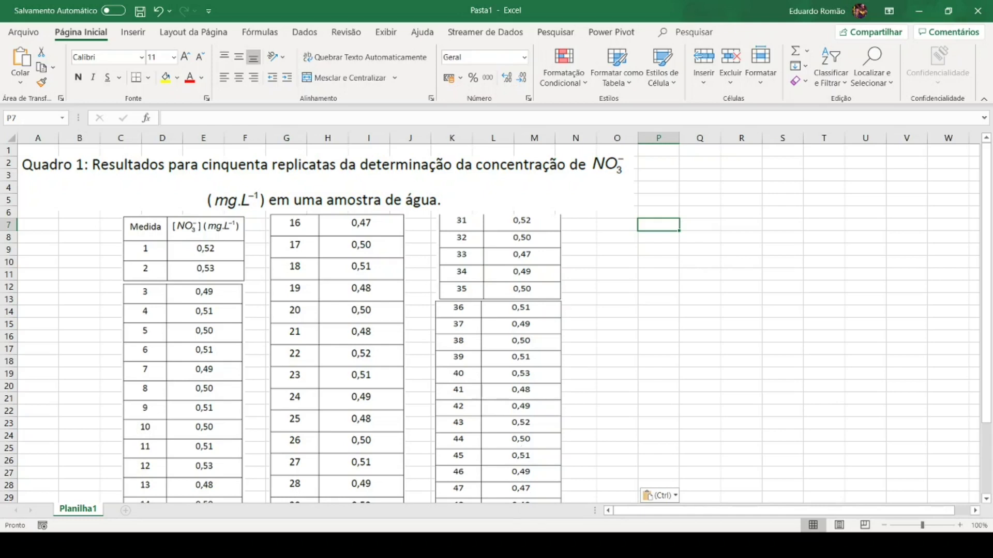
pyautogui.click(522, 545)
pyautogui.scroll(-1, 687, 270)
pyautogui.click(884, 526)
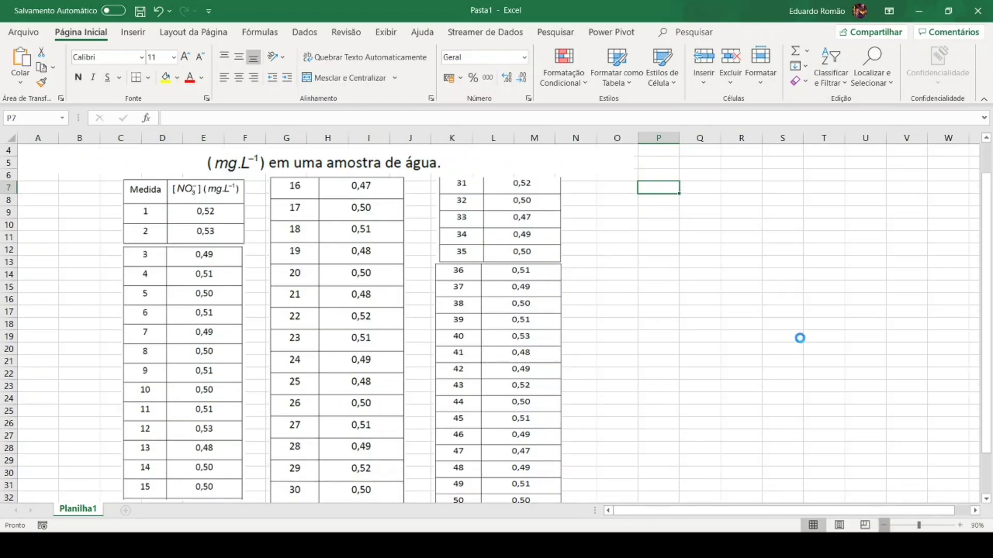
pyautogui.scroll(-1, 786, 316)
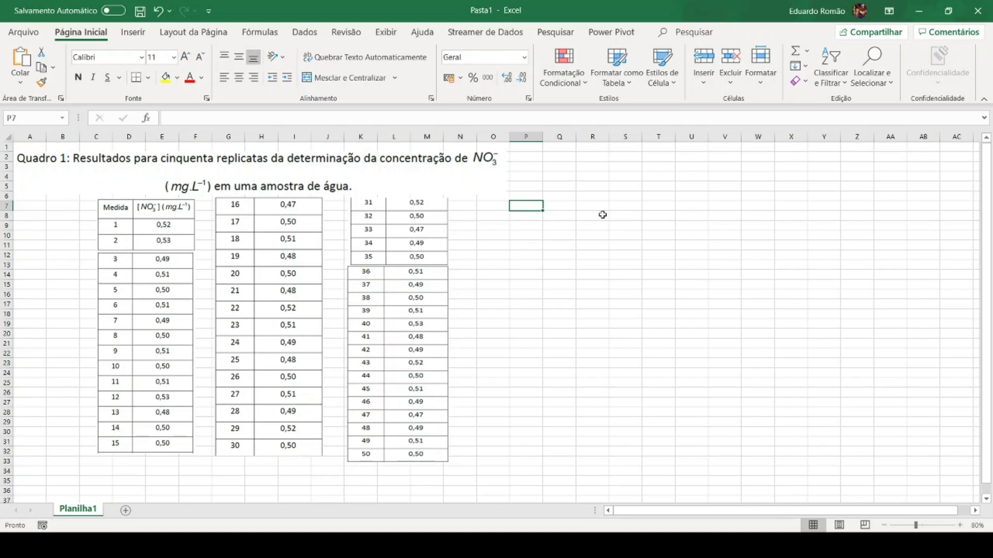
# Step: Enter the column header Medida in cell Q7
pyautogui.press('Right')
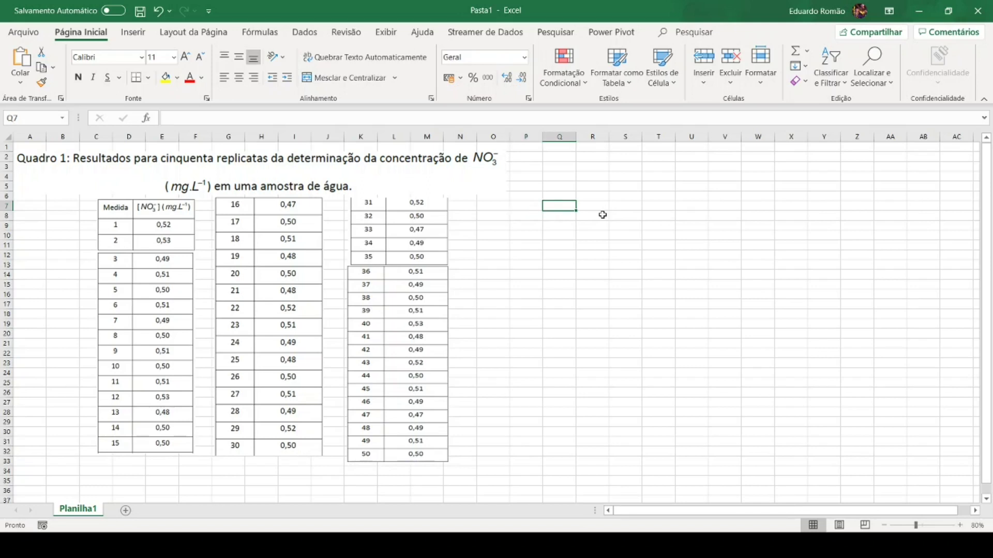
pyautogui.write('Medidan')
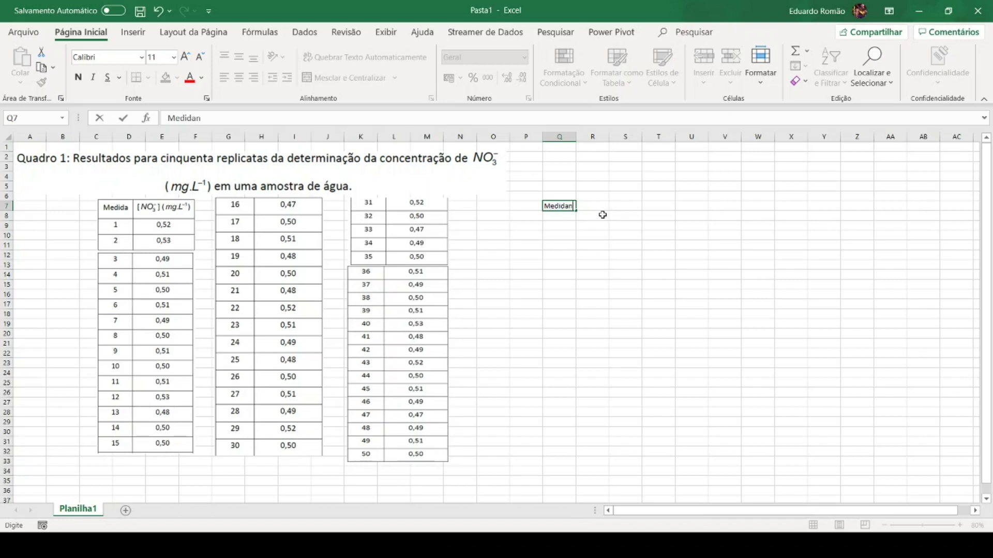
pyautogui.hotkey('ctrl', 'Return')
pyautogui.write('Medidan')
pyautogui.press('BackSpace')
pyautogui.hotkey('ctrl', 'Return')
# Step: Enter the column header Concentração in cell R7 and fit column R's width to the text
pyautogui.press('Right')
pyautogui.write('Concentraç')
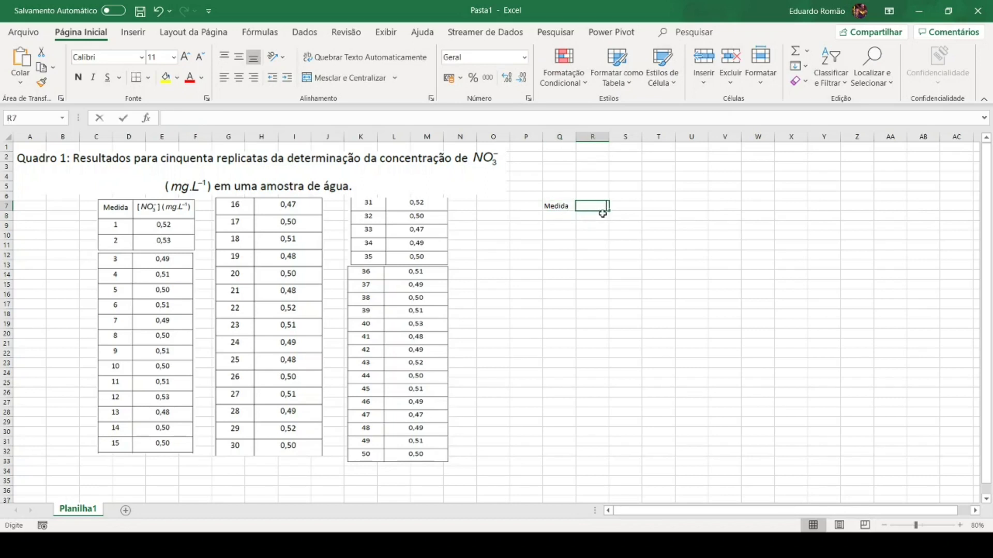
pyautogui.write('ão')
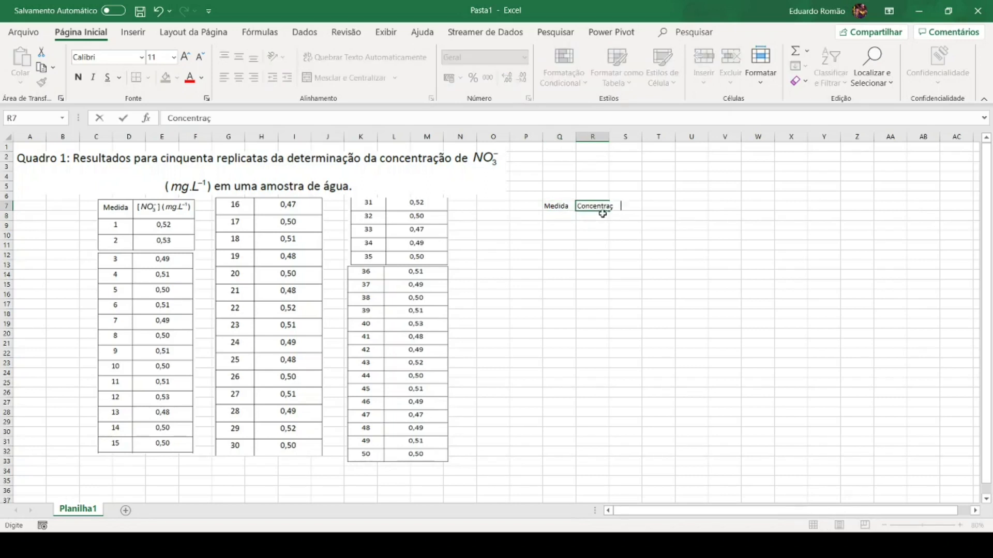
pyautogui.press('Return')
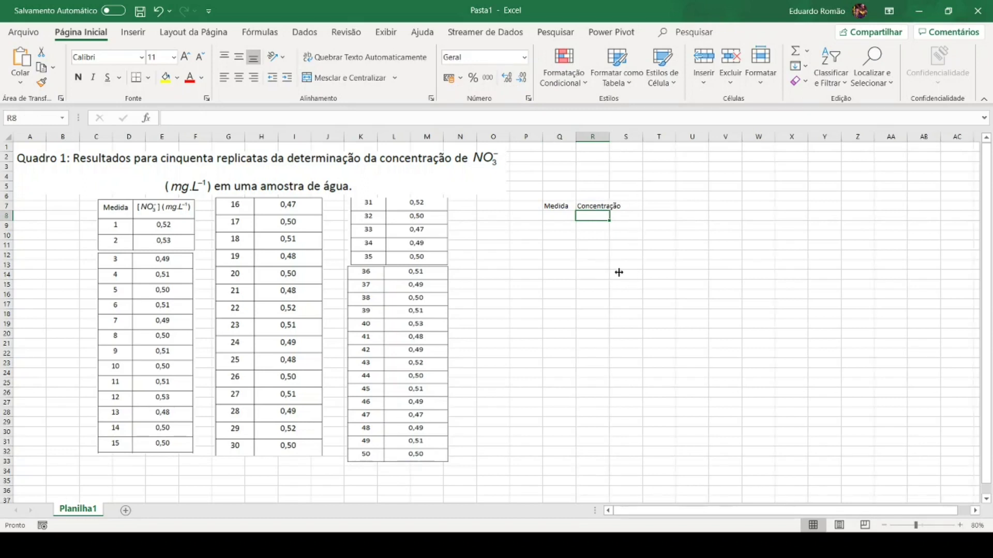
pyautogui.hotkey('alt', 'h')
pyautogui.press('o')
pyautogui.press('i')
# Step: Number the first two measurements 1 and 2 in cells Q8 and Q9 under the Medida header
pyautogui.click(563, 218)
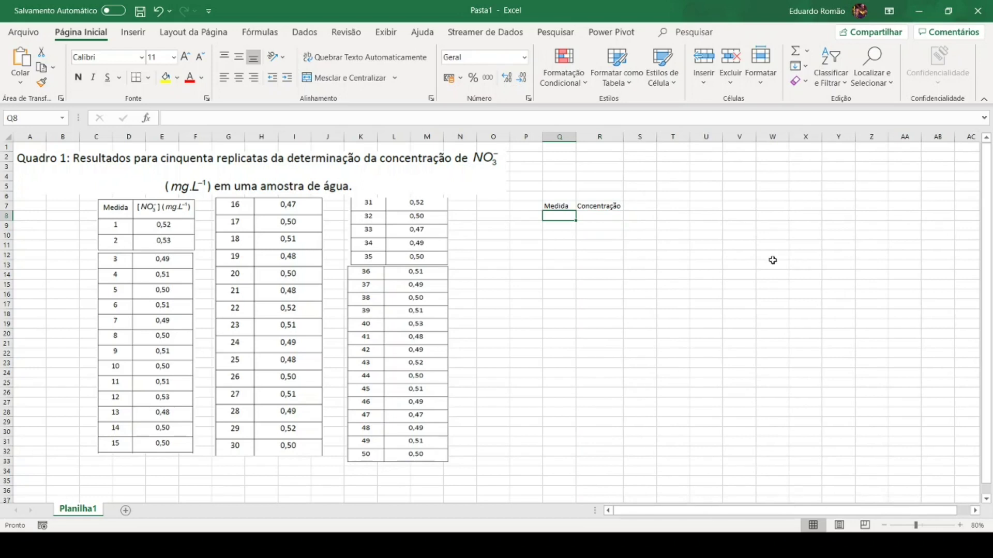
pyautogui.write('1')
pyautogui.press('Return')
pyautogui.write('2')
pyautogui.press('Return')
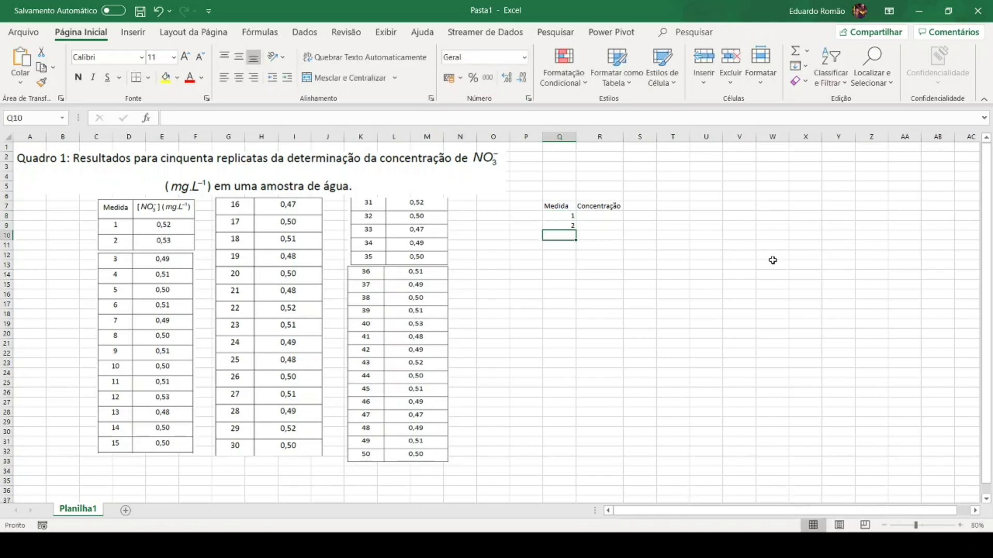
# Step: Extend the Medida series from Q8:Q9 down to 50 in cell Q57 and centre the numbers horizontally
pyautogui.moveTo(561, 216); pyautogui.dragTo(564, 230)
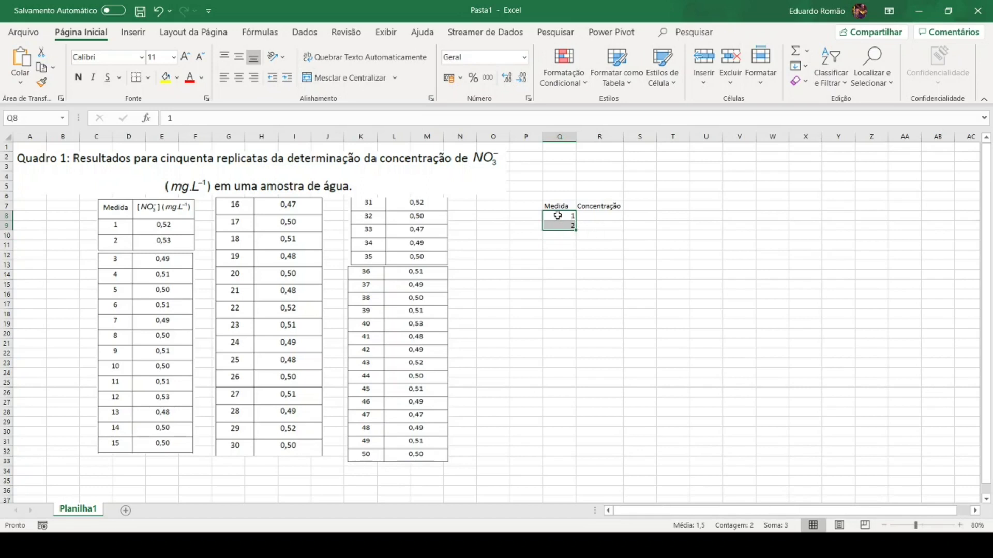
pyautogui.click(572, 253)
pyautogui.click(555, 219)
pyautogui.keyDown('shift'); pyautogui.click(555, 223); pyautogui.keyUp('shift')
pyautogui.moveTo(575, 230); pyautogui.dragTo(552, 432)
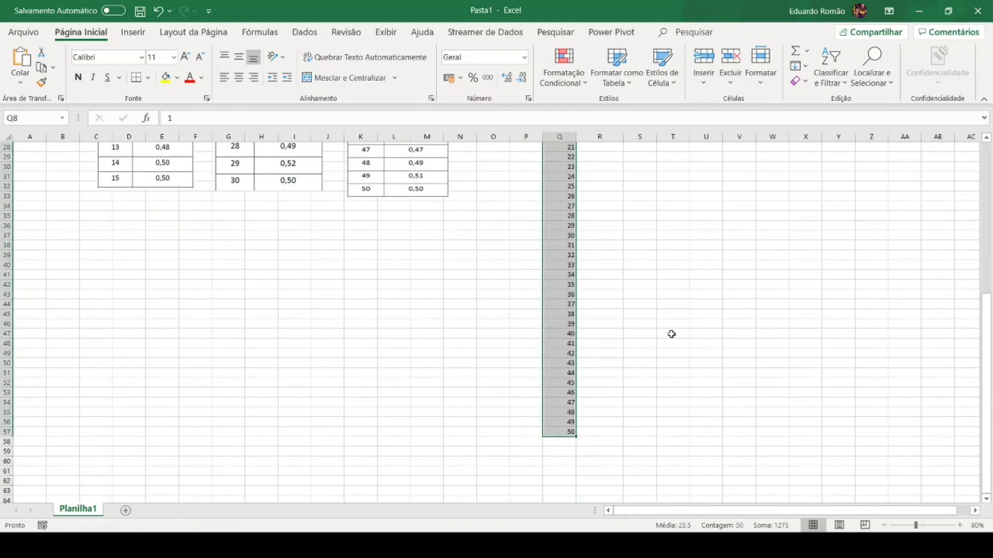
pyautogui.scroll(3, 671, 334)
pyautogui.scroll(5, 671, 334)
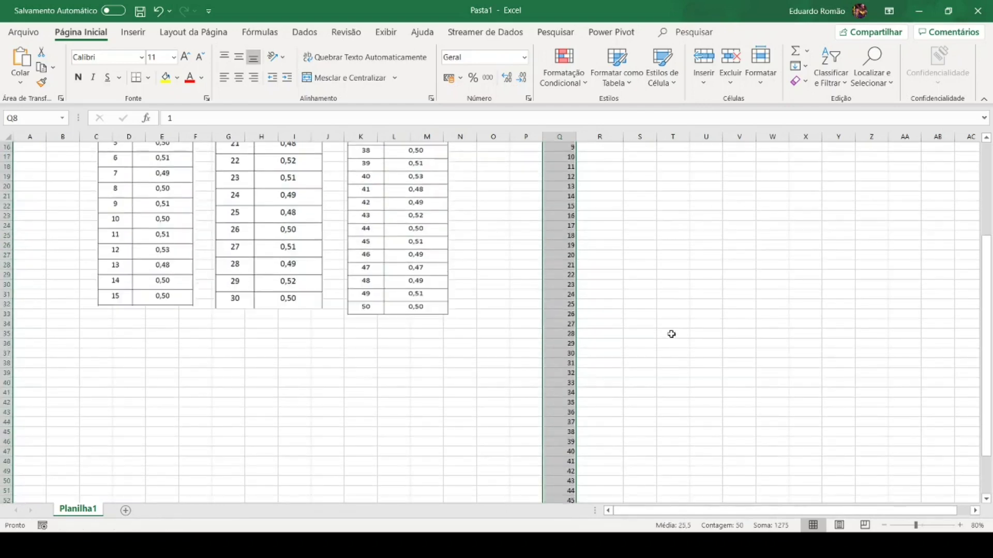
pyautogui.click(240, 77)
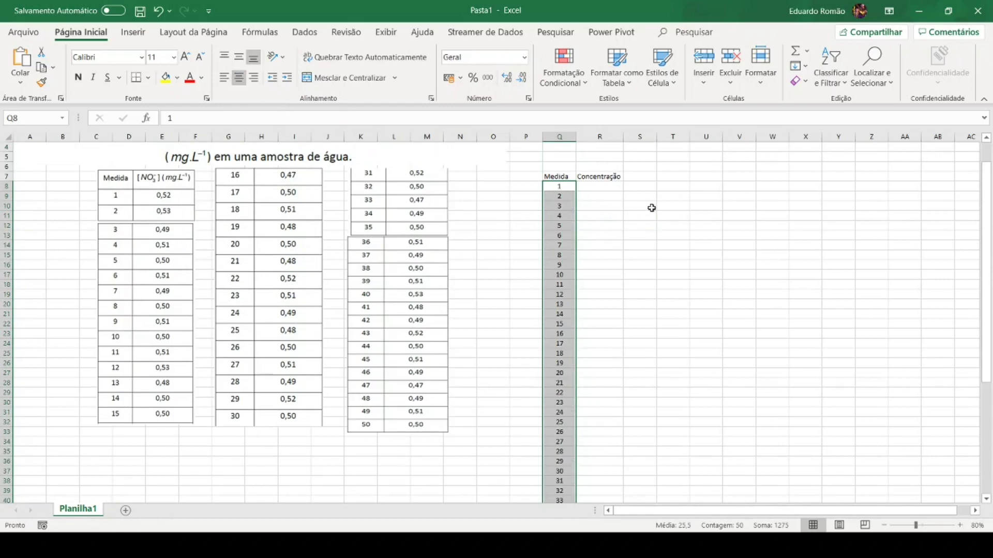
# Step: Enter the concentrations 0,52, 0,53, 0,49, 0,51 and 0,50 for measurements 1 to 5 in cells R8:R12
pyautogui.click(604, 187)
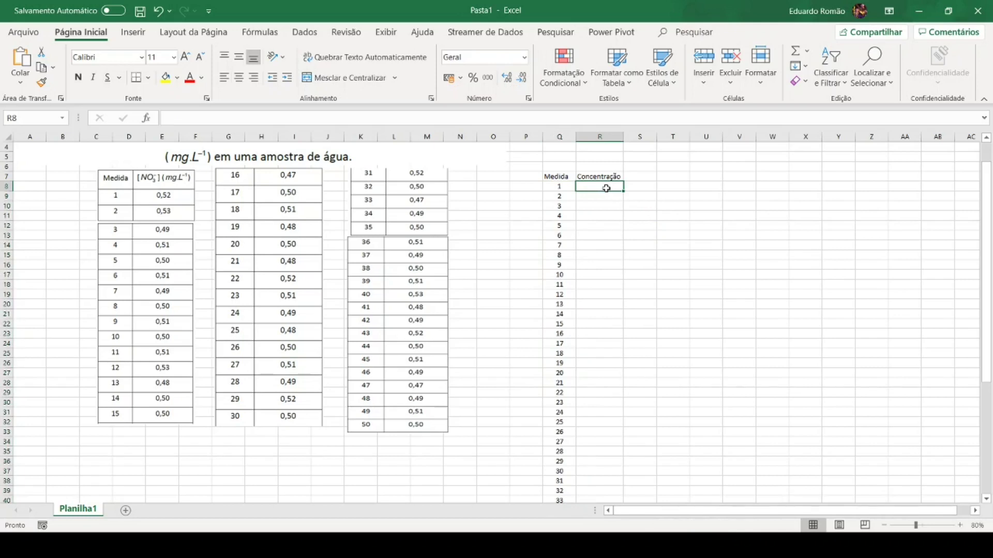
pyautogui.write('0,52')
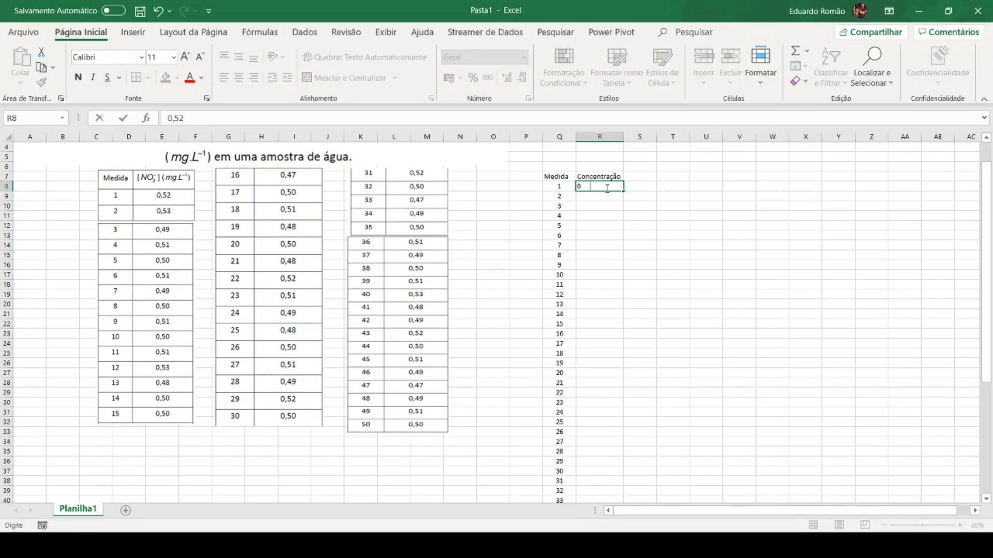
pyautogui.press('Return')
pyautogui.write('0,53')
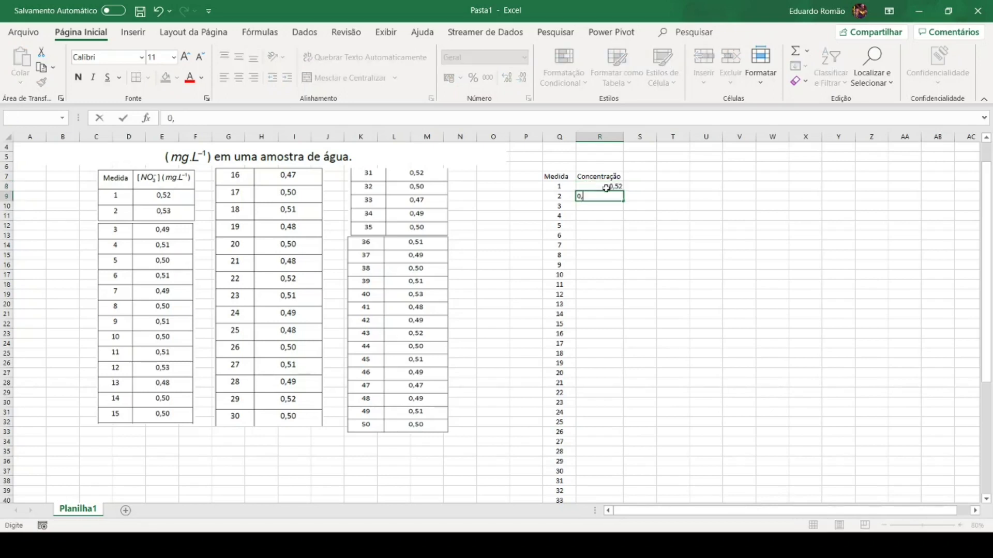
pyautogui.press('Return')
pyautogui.write('0,49')
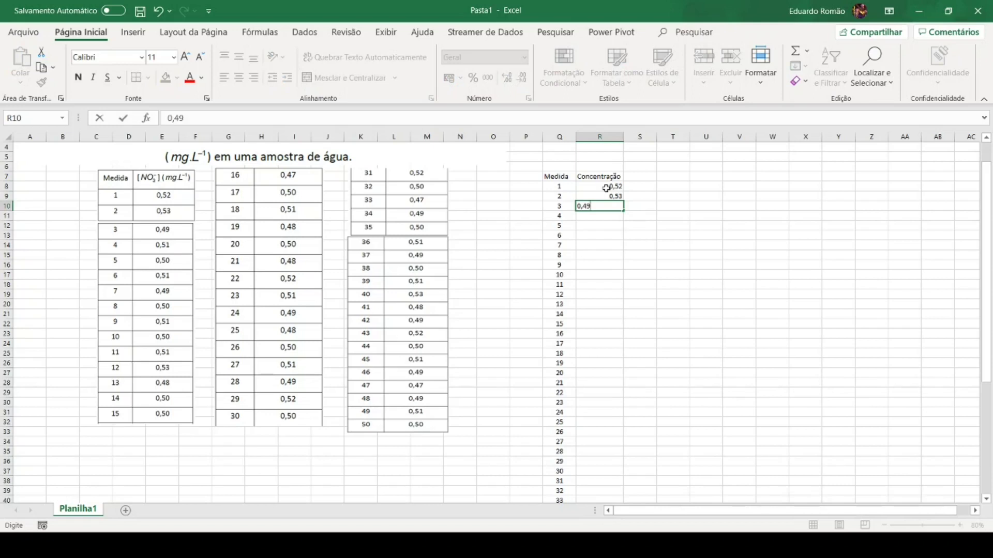
pyautogui.press('Return')
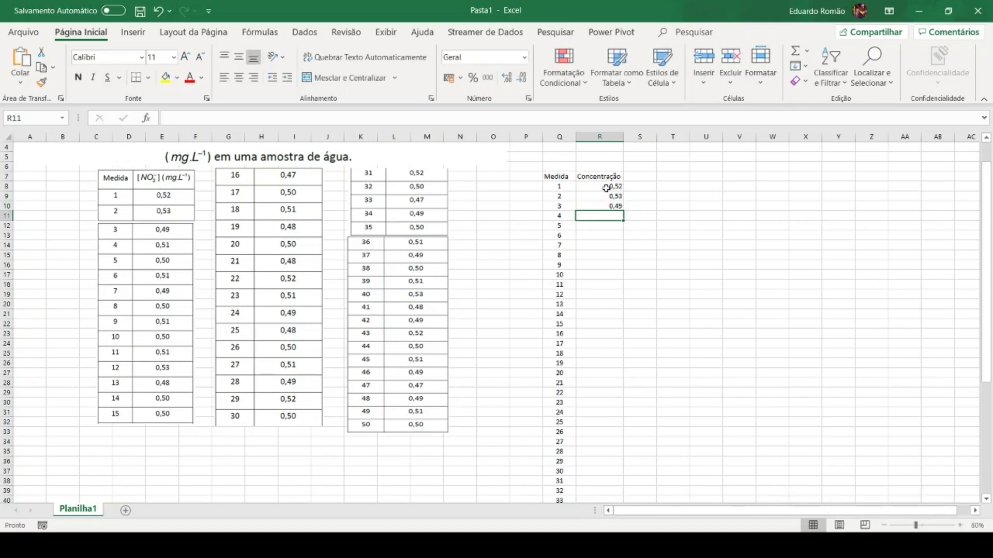
pyautogui.write('0,51')
pyautogui.press('Return')
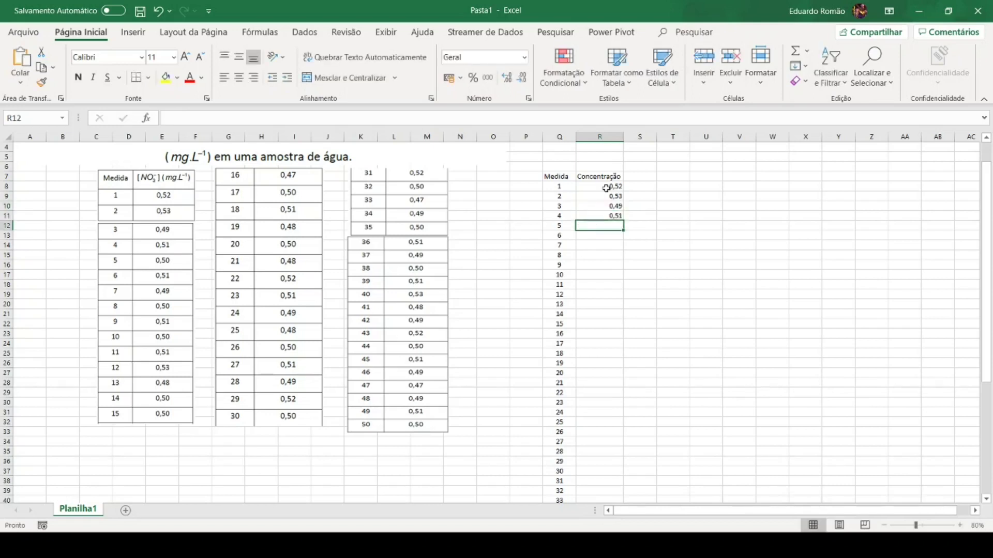
pyautogui.write('0,50')
pyautogui.press('Return')
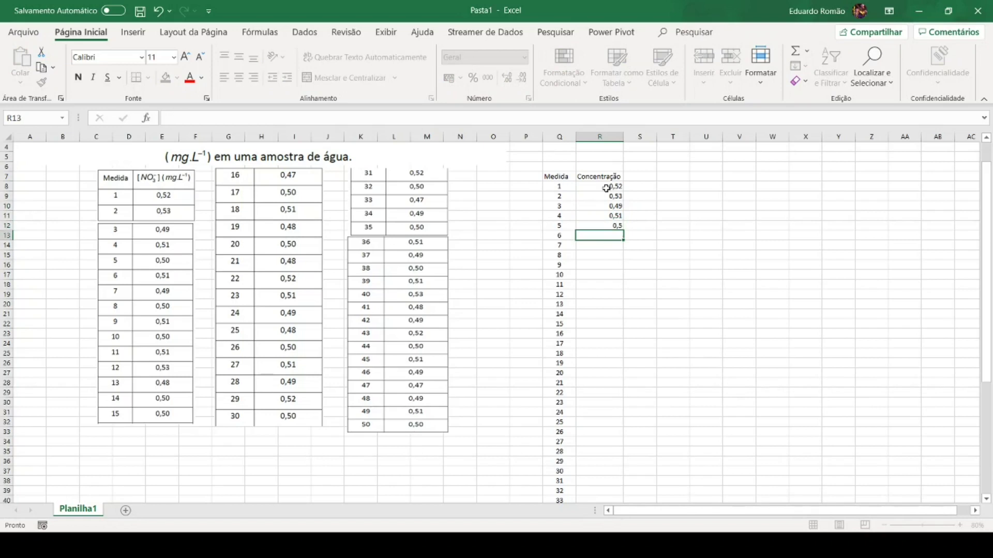
# Step: Enter the concentrations 0,51, 0,49, 0,5, 0,51 and 0,50 for measurements 6 to 10 in cells R13:R17
pyautogui.write('0,51')
pyautogui.press('Return')
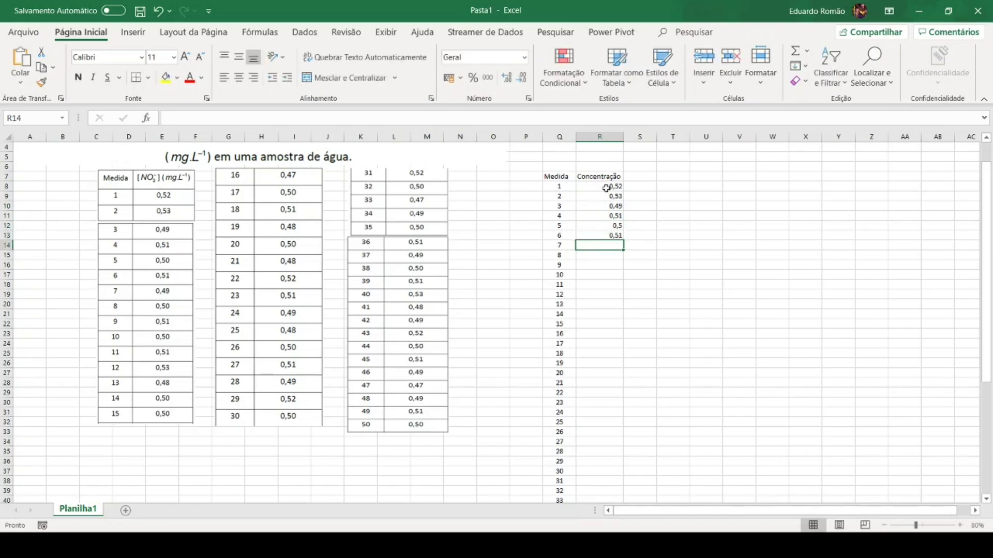
pyautogui.write('0,49')
pyautogui.press('Return')
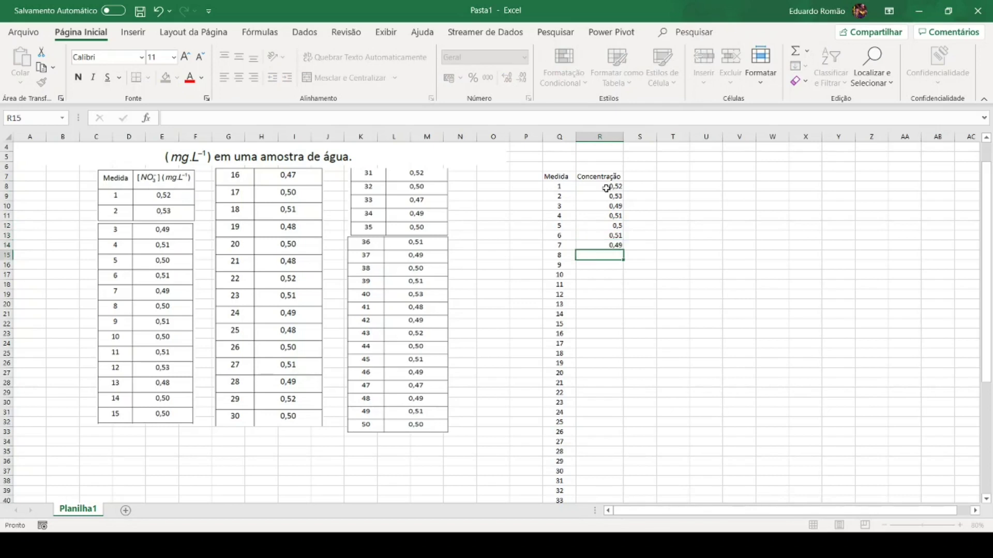
pyautogui.write('0,5')
pyautogui.press('Return')
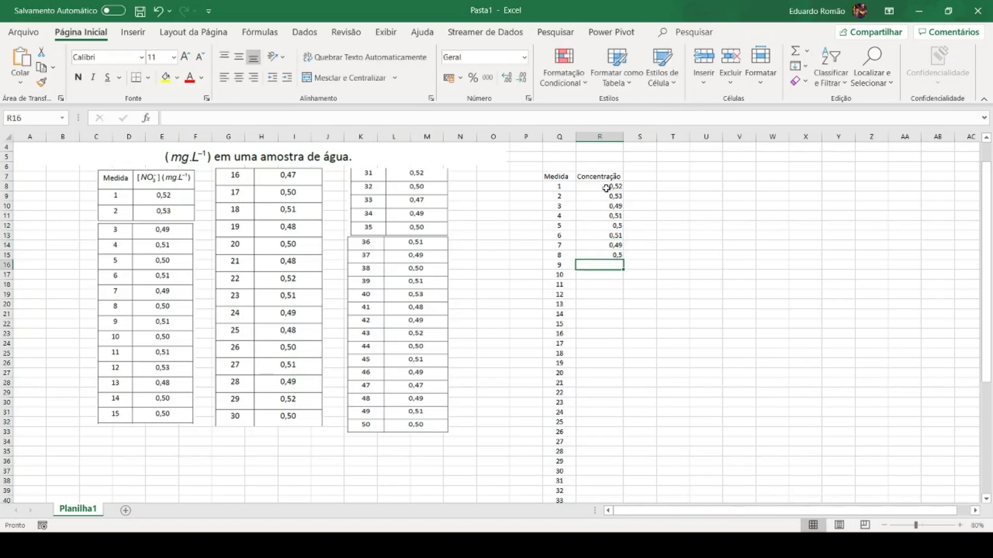
pyautogui.write('0,')
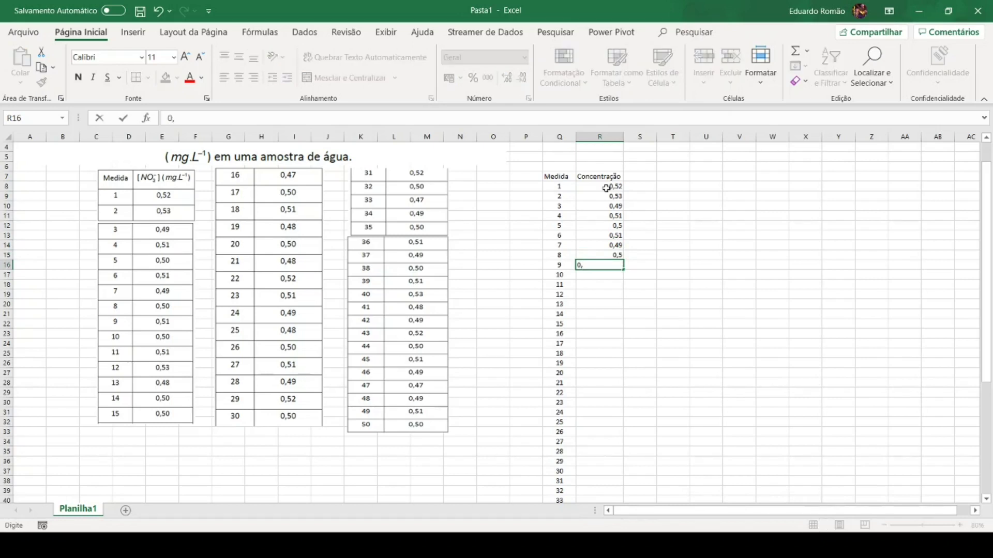
pyautogui.write('51')
pyautogui.press('Return')
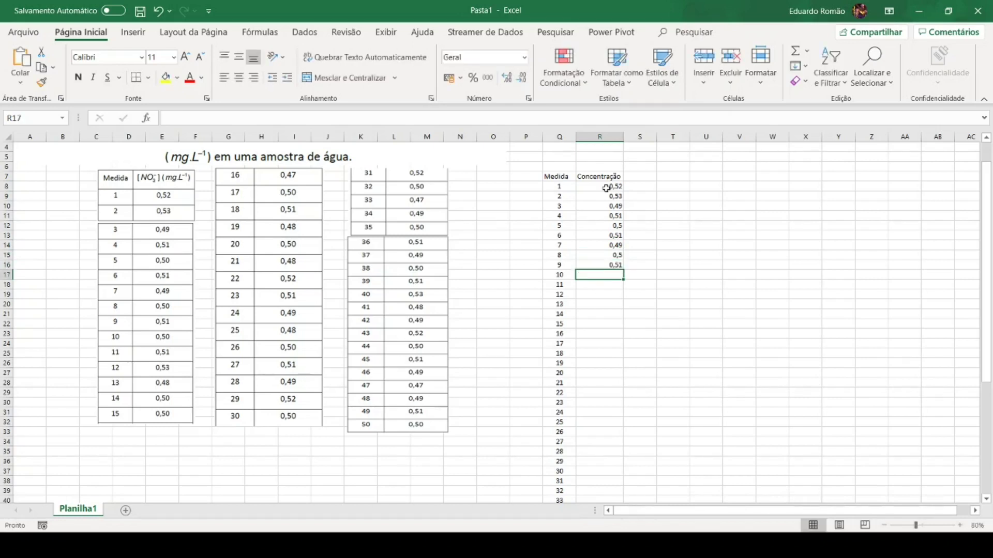
pyautogui.write('0,50')
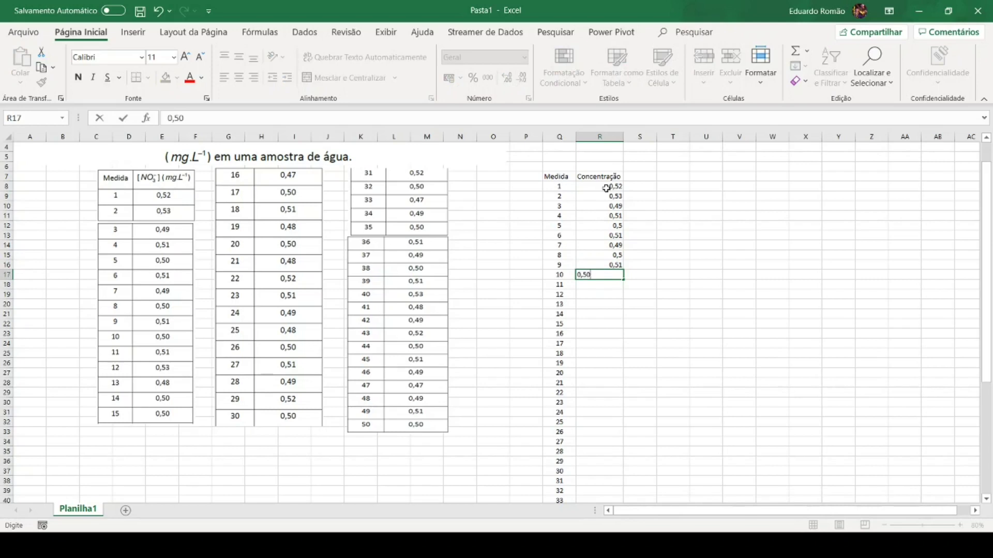
pyautogui.press('Return')
# Step: Enter the concentrations 0,51 and 0,53 for measurements 11 and 12 in cells R18 and R19
pyautogui.write('0')
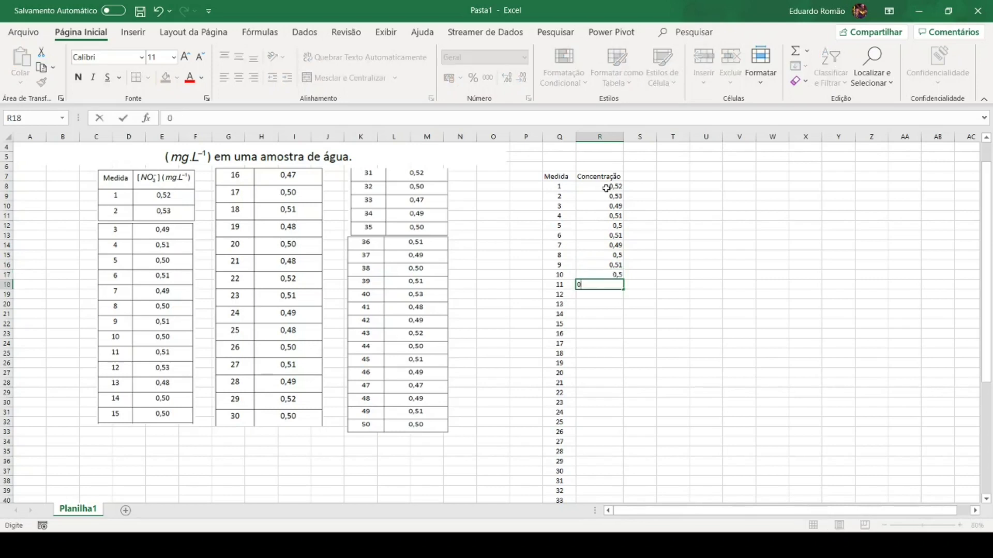
pyautogui.write(',51')
pyautogui.press('Return')
pyautogui.write('0,53')
pyautogui.press('Return')
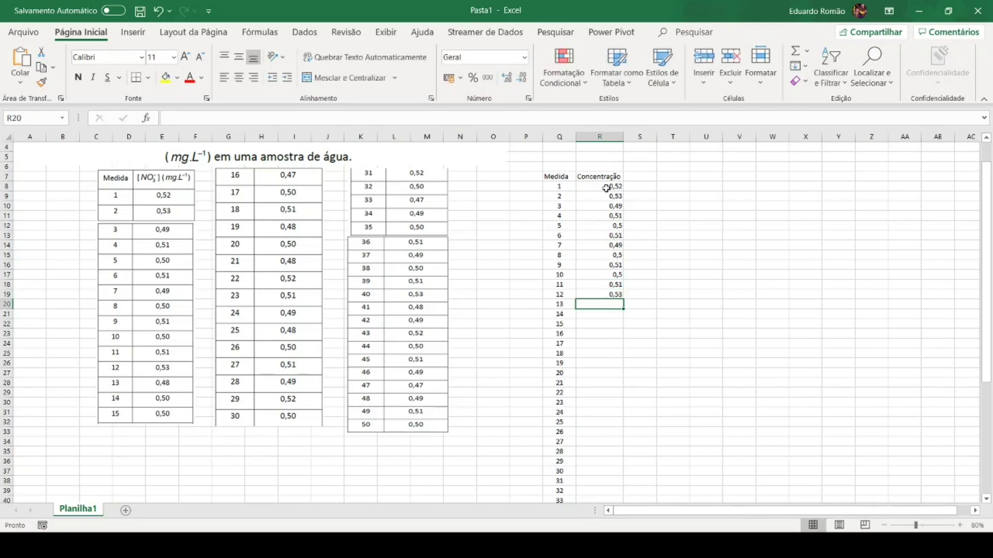
pyautogui.press('Up')
pyautogui.press('Up')
pyautogui.press('Up')
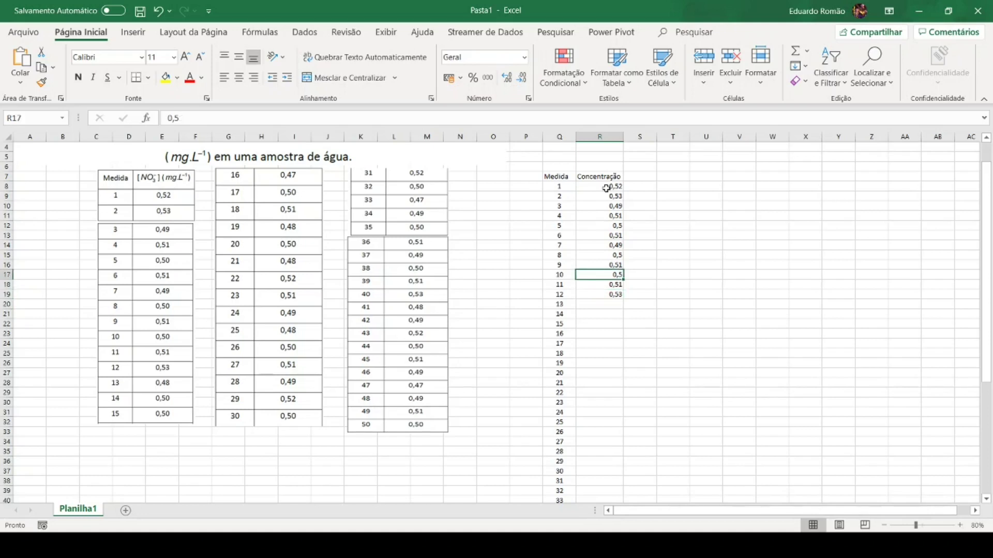
pyautogui.press('Down')
pyautogui.press('Down')
pyautogui.press('Down')
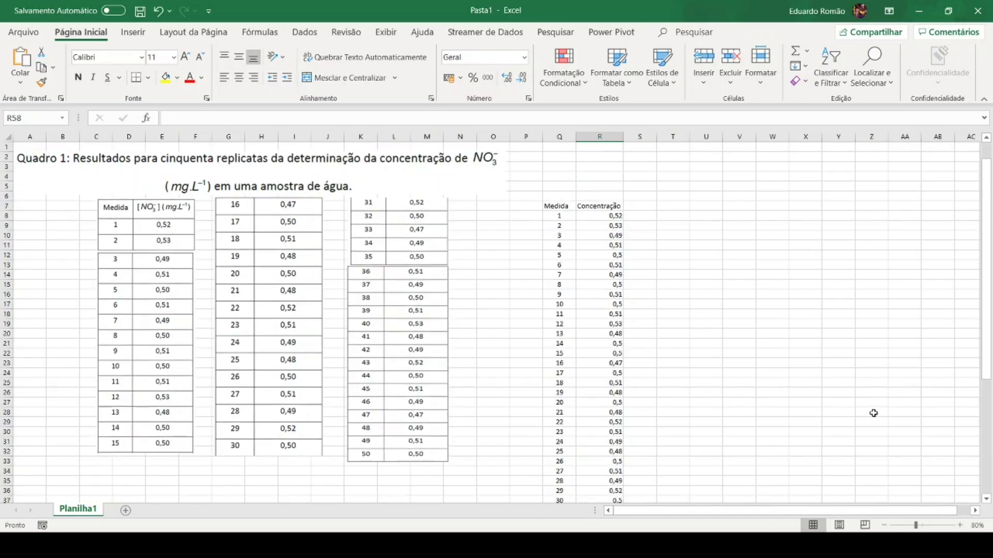
# Step: Delete the picture of the nitrate results table from the worksheet
pyautogui.click(185, 292)
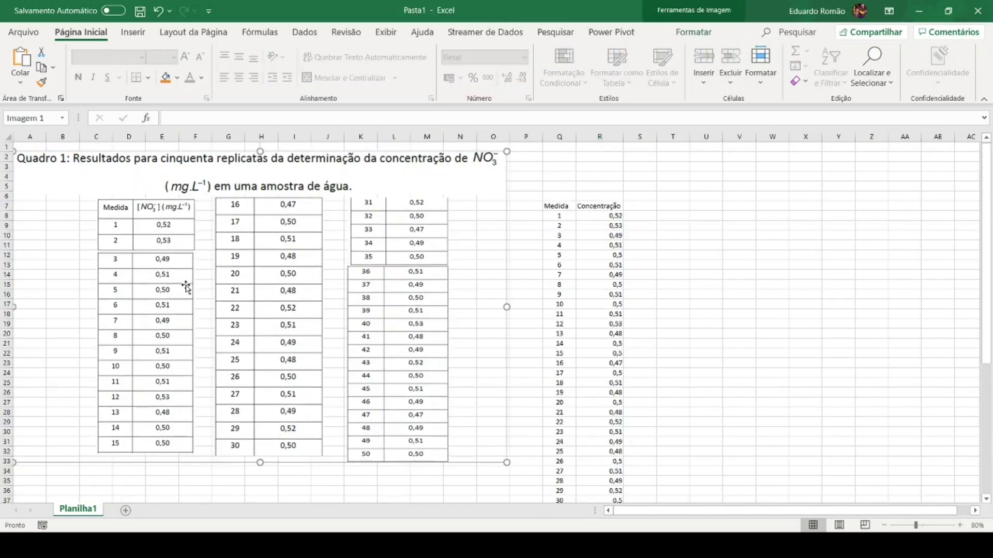
pyautogui.press('Delete')
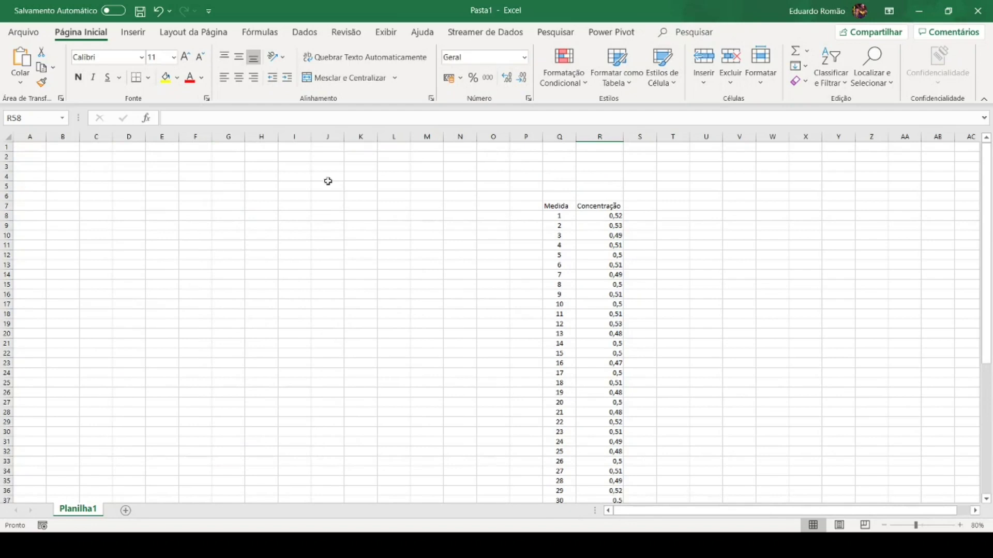
# Step: Move the data table Q7:R57 to A1:B51 and widen column B to fit the Concentração header
pyautogui.moveTo(557, 206); pyautogui.dragTo(612, 438)
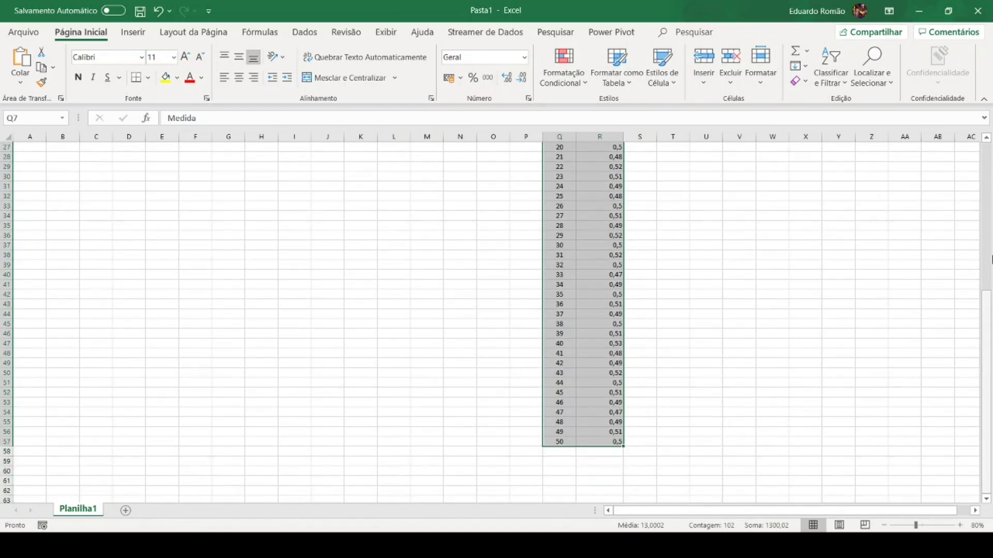
pyautogui.scroll(9, 990, 258)
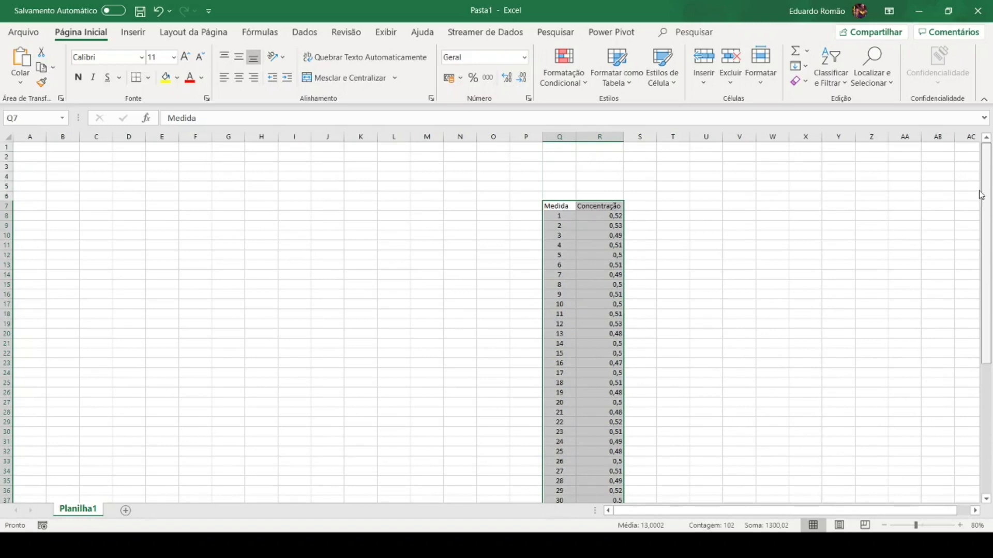
pyautogui.moveTo(560, 201); pyautogui.dragTo(34, 149)
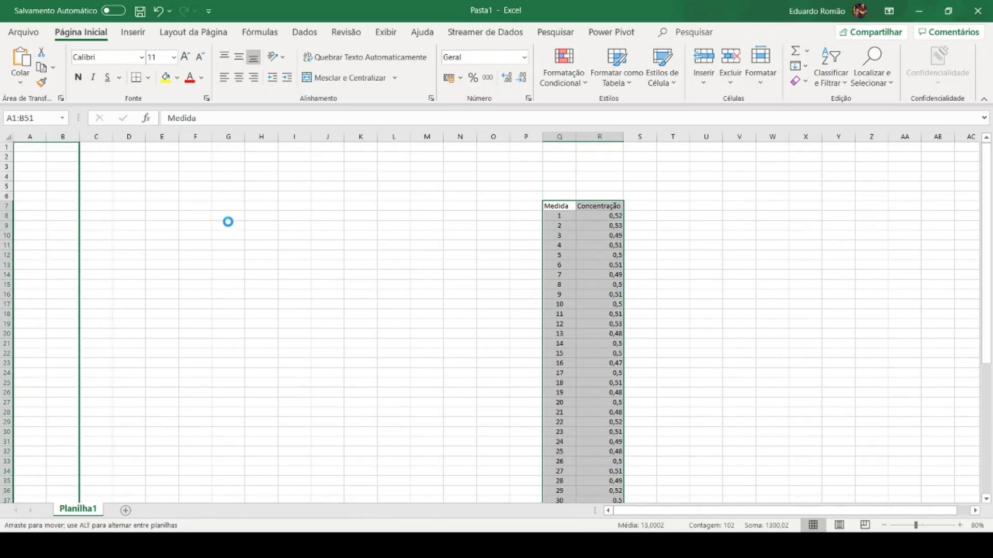
pyautogui.click(229, 188)
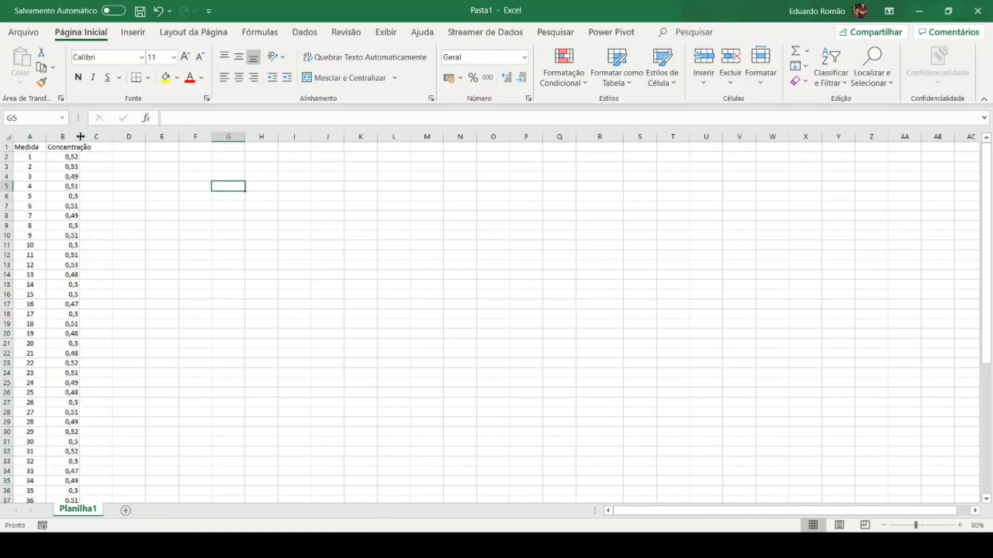
pyautogui.moveTo(77, 137); pyautogui.dragTo(126, 136)
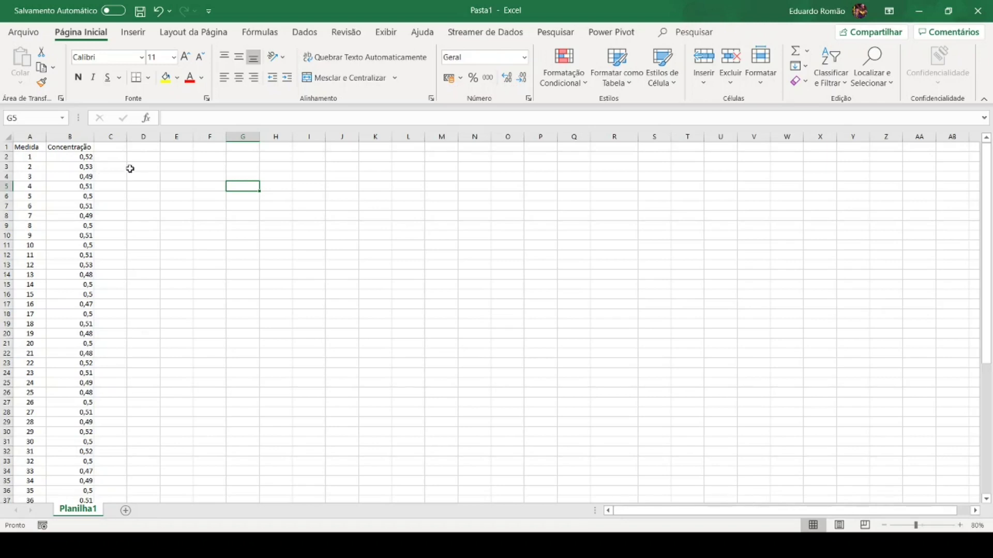
# Step: Label cell E2 MÁXIMO and calculate the maximum concentration in F2 with =MÁXIMO(B2:B51)
pyautogui.click(188, 156)
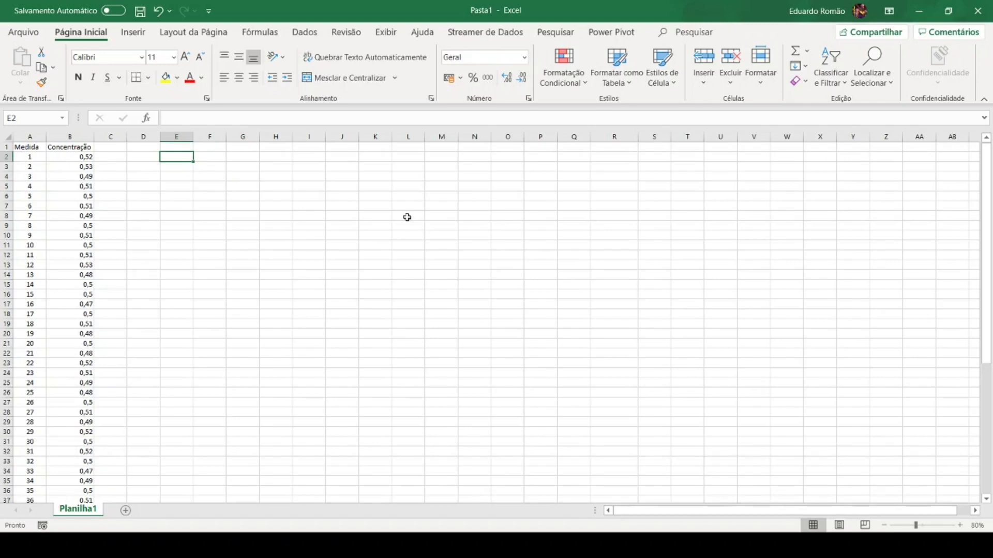
pyautogui.write('MÁXIMO')
pyautogui.press('BackSpace')
pyautogui.press('BackSpace')
pyautogui.write('IMO')
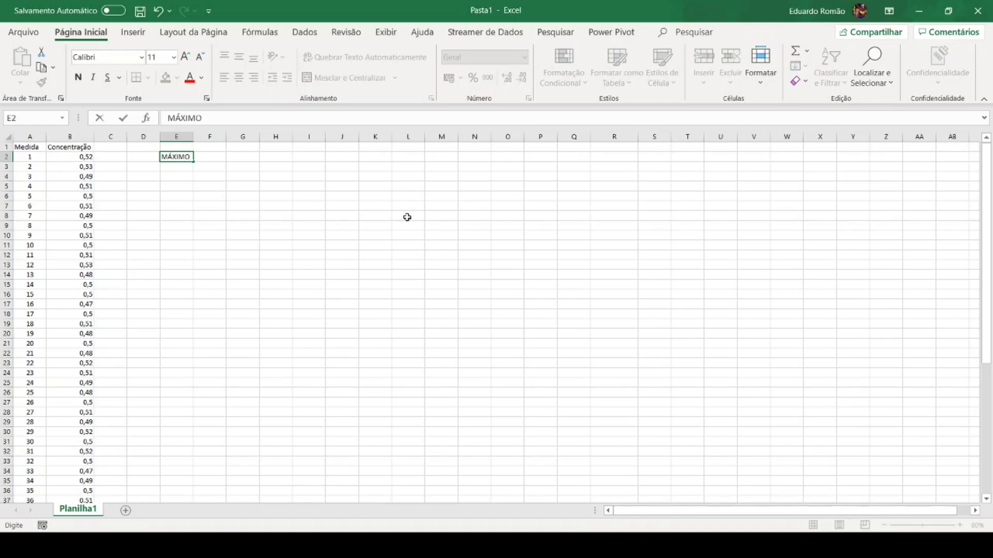
pyautogui.press('Tab')
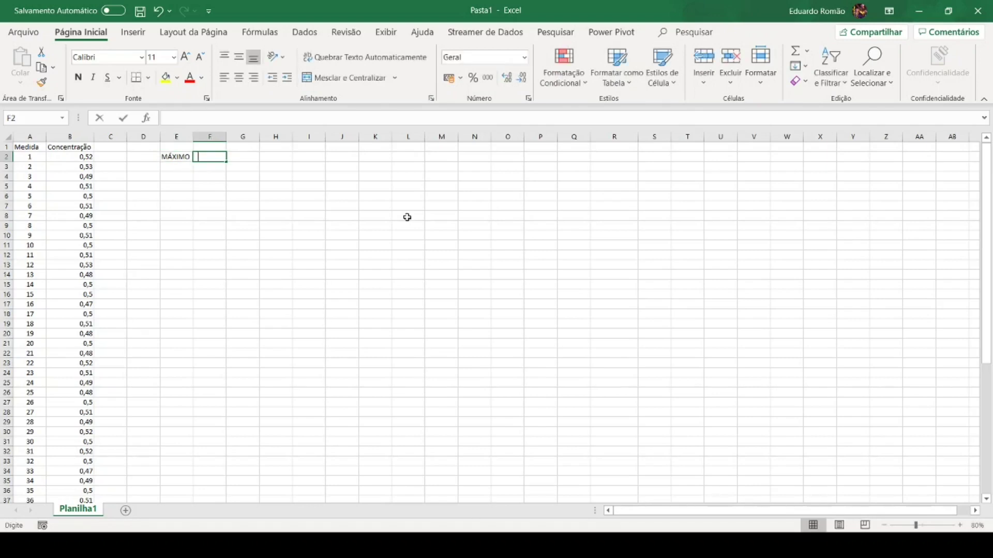
pyautogui.write('=MÁ')
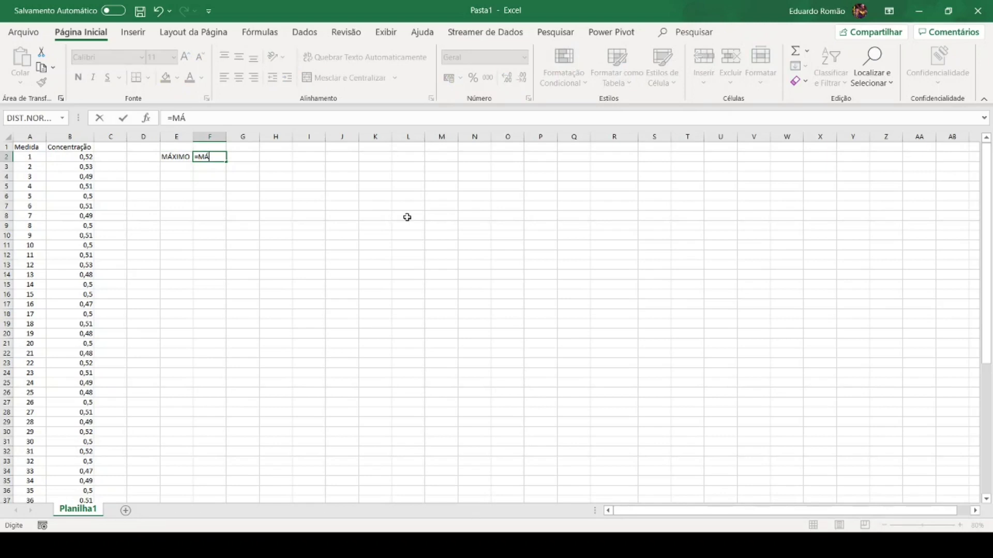
pyautogui.write('XIMO(')
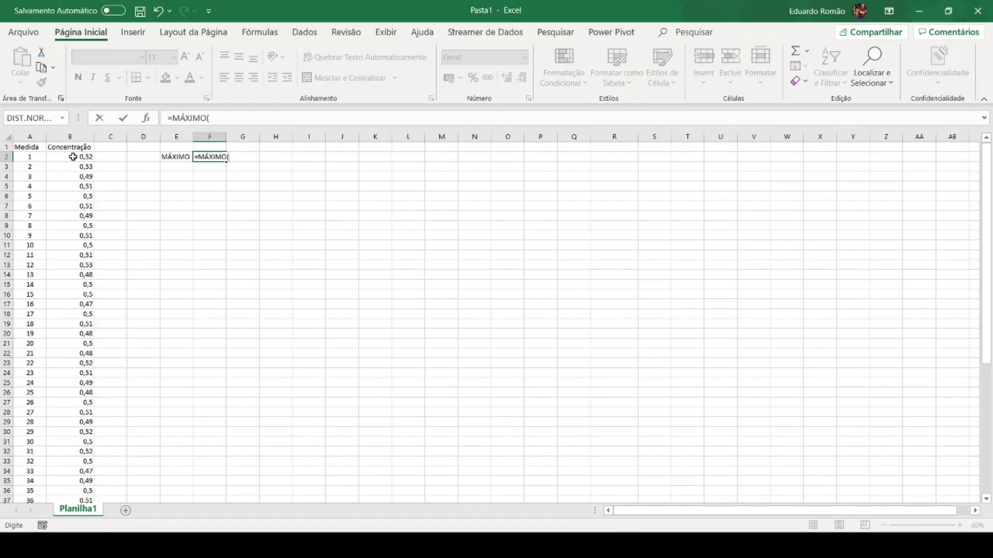
pyautogui.moveTo(77, 159)
pyautogui.mouseDown()
pyautogui.moveTo(78, 517)
pyautogui.moveTo(80, 92)
pyautogui.moveTo(82, 156)
pyautogui.mouseUp()
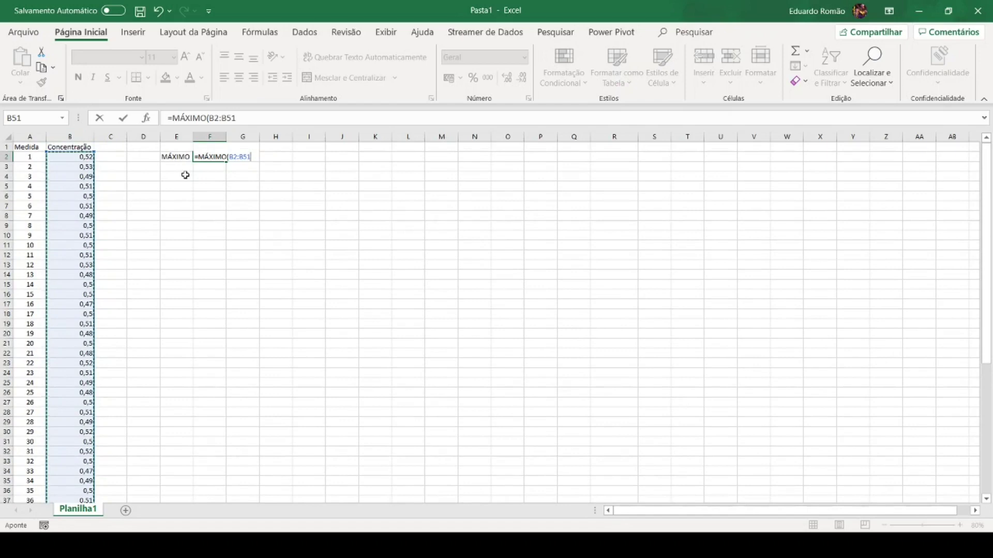
pyautogui.write(')')
pyautogui.press('Return')
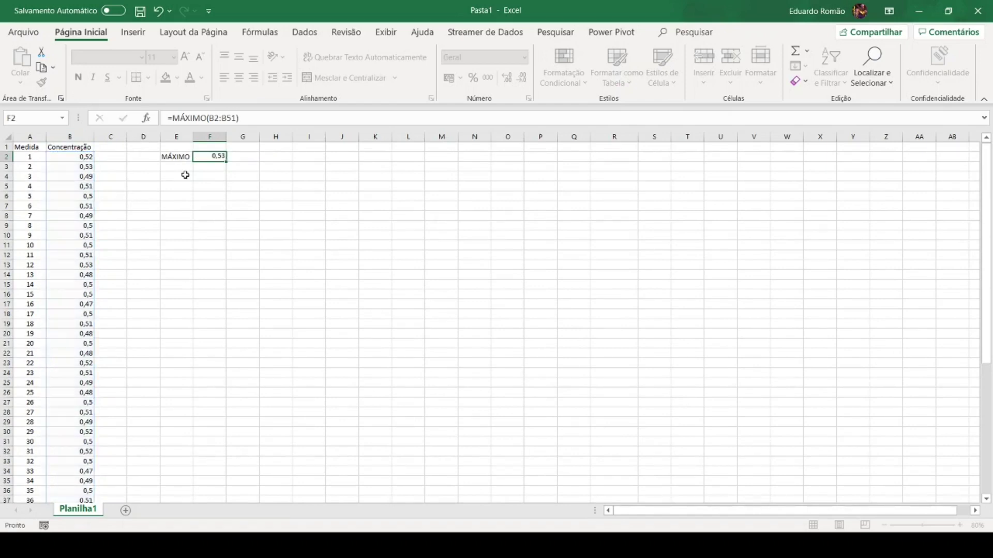
# Step: Label cell E3 MÍNIMO and calculate the minimum concentration in F3 with =MÍNIMO(B2:B51)
pyautogui.press('Left')
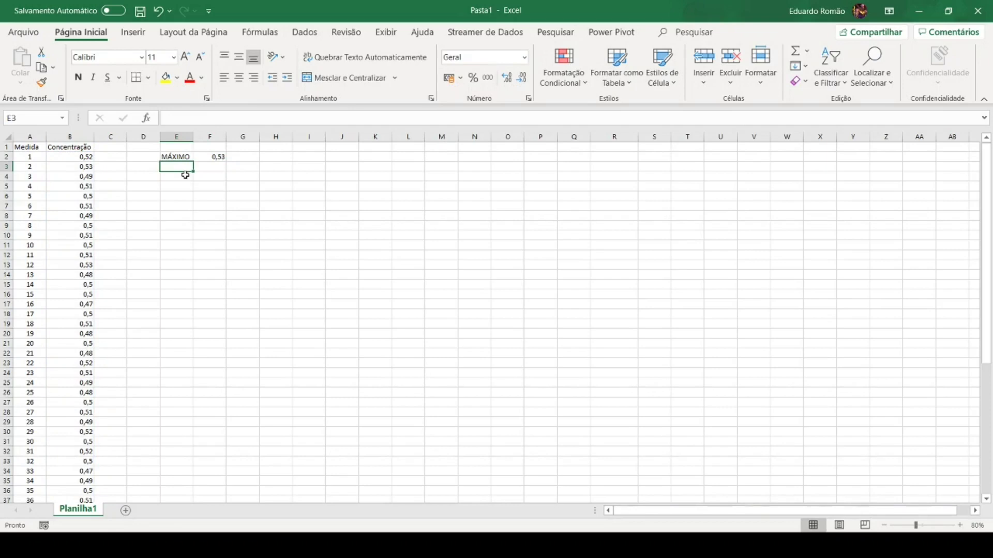
pyautogui.write('MÍNIMO')
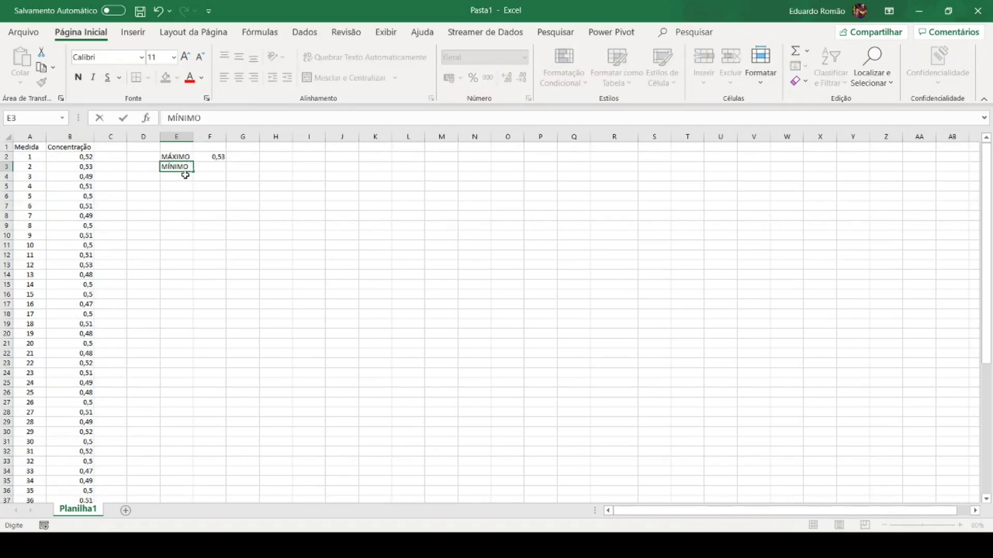
pyautogui.press('Right')
pyautogui.write('=M')
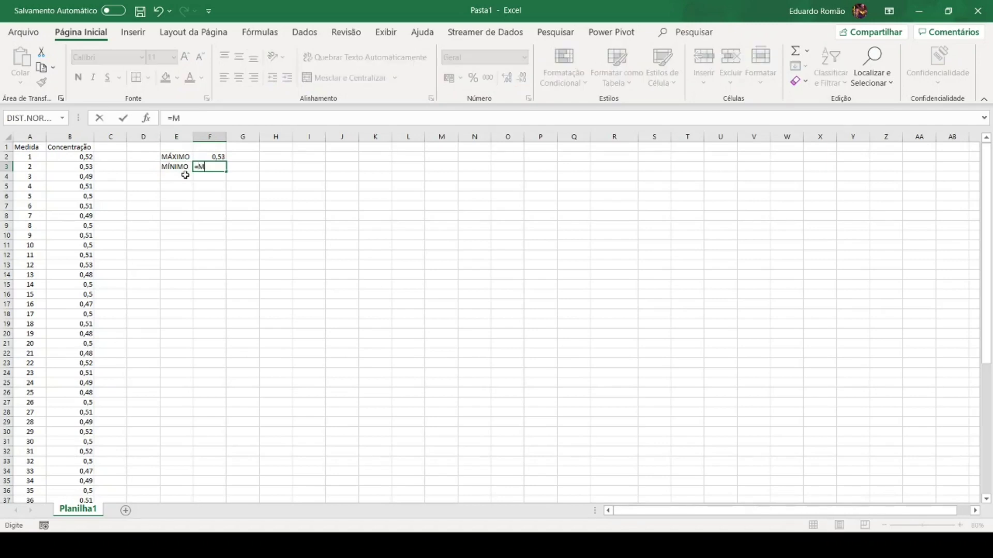
pyautogui.write('INO')
pyautogui.press('BackSpace')
pyautogui.write('IMO(')
pyautogui.moveTo(80, 156); pyautogui.dragTo(60, 477)
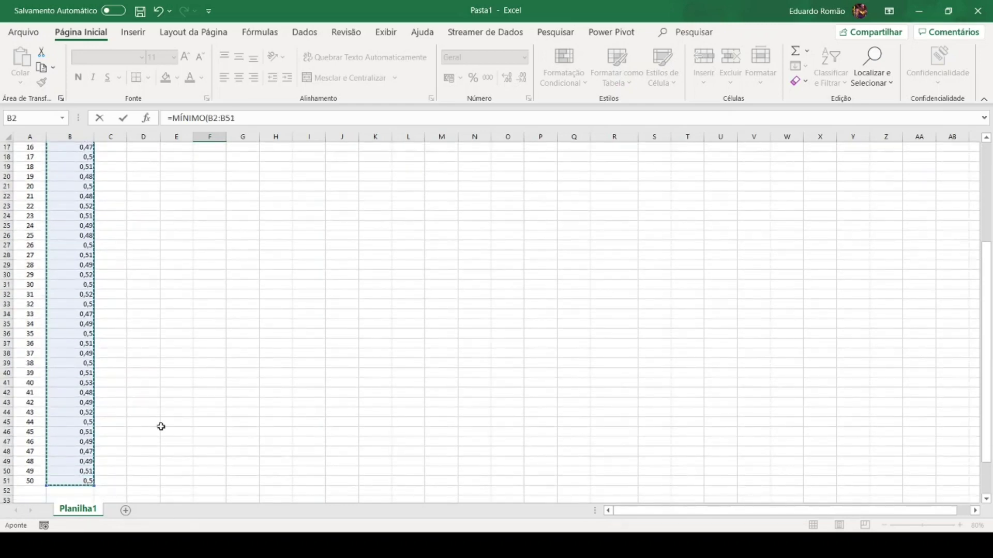
pyautogui.write(')')
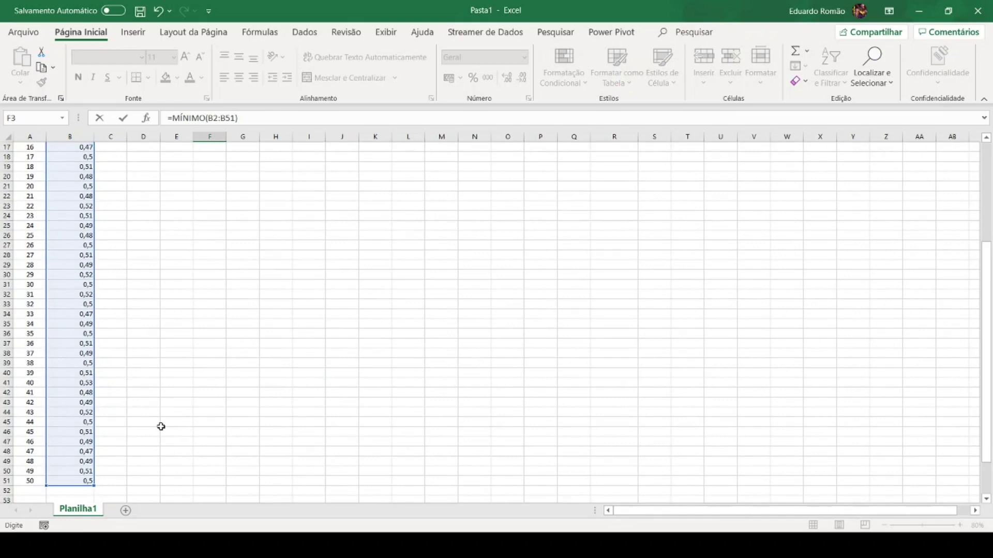
pyautogui.press('Return')
# Step: Label cell E4 MÉDIA and calculate the mean concentration in F4 with =MÉDIA(B2:B51)
pyautogui.press('Up')
pyautogui.press('Up')
pyautogui.press('Up')
pyautogui.press('Down')
pyautogui.press('Down')
pyautogui.press('Down')
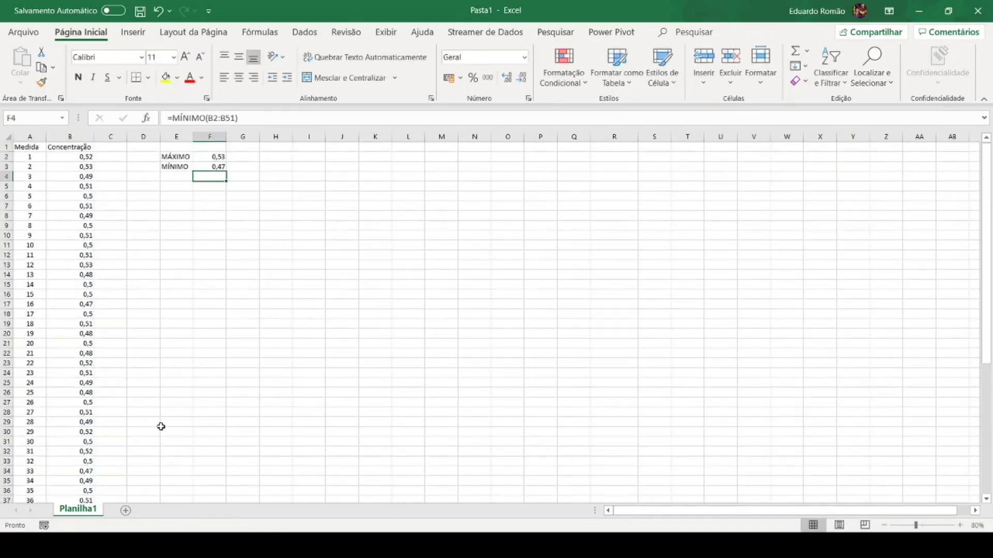
pyautogui.press('Left')
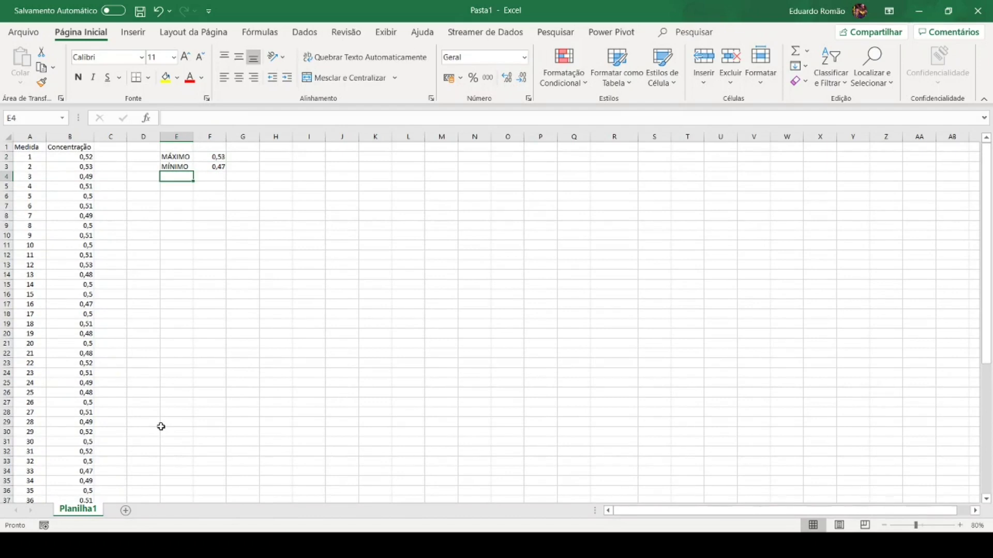
pyautogui.write('MÉDIA')
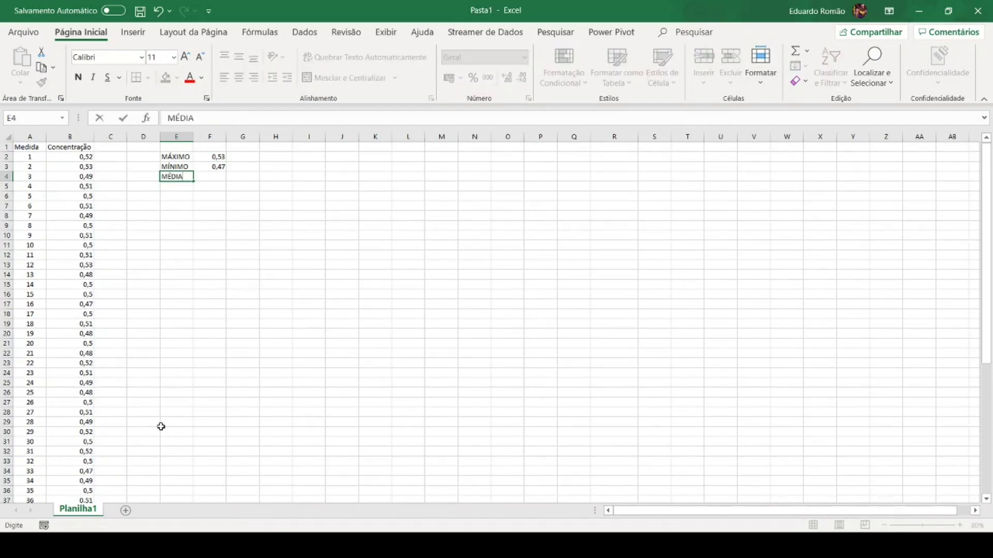
pyautogui.press('Tab')
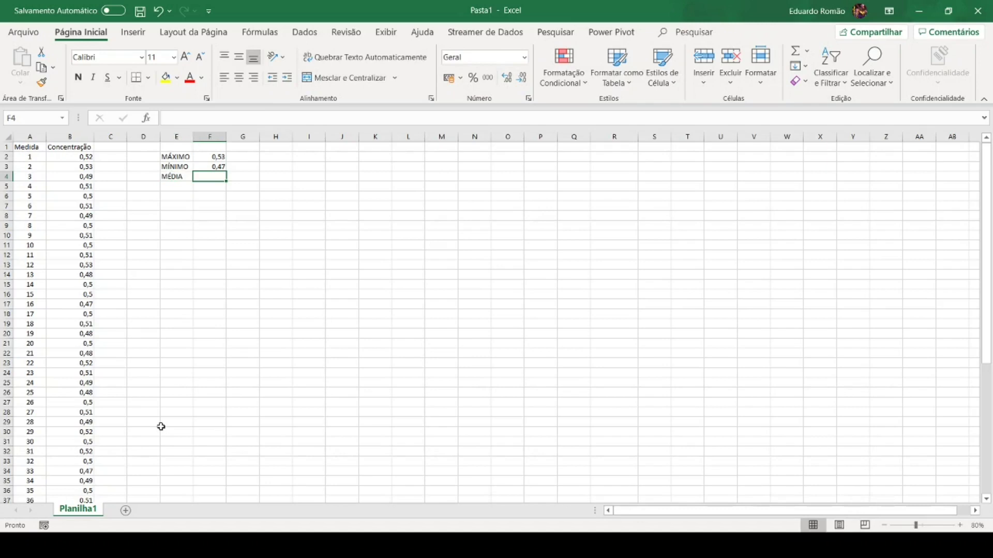
pyautogui.write('=MÉDIA')
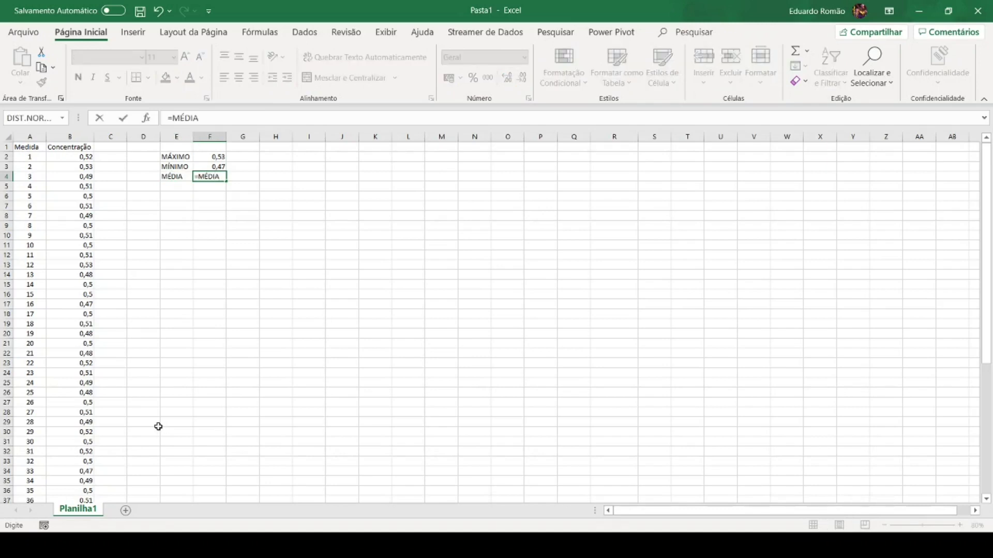
pyautogui.write('(')
pyautogui.moveTo(79, 157); pyautogui.dragTo(81, 481)
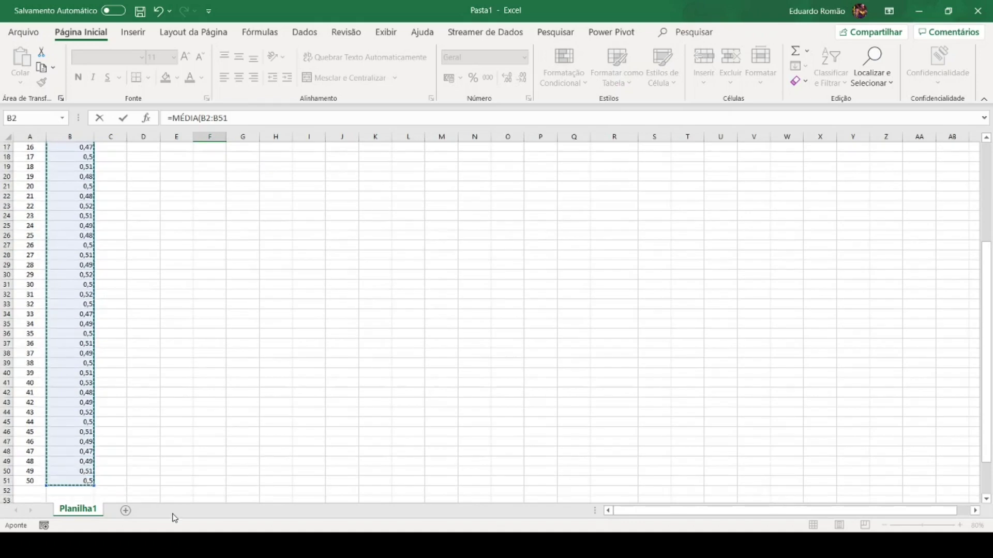
pyautogui.write(')')
pyautogui.press('Return')
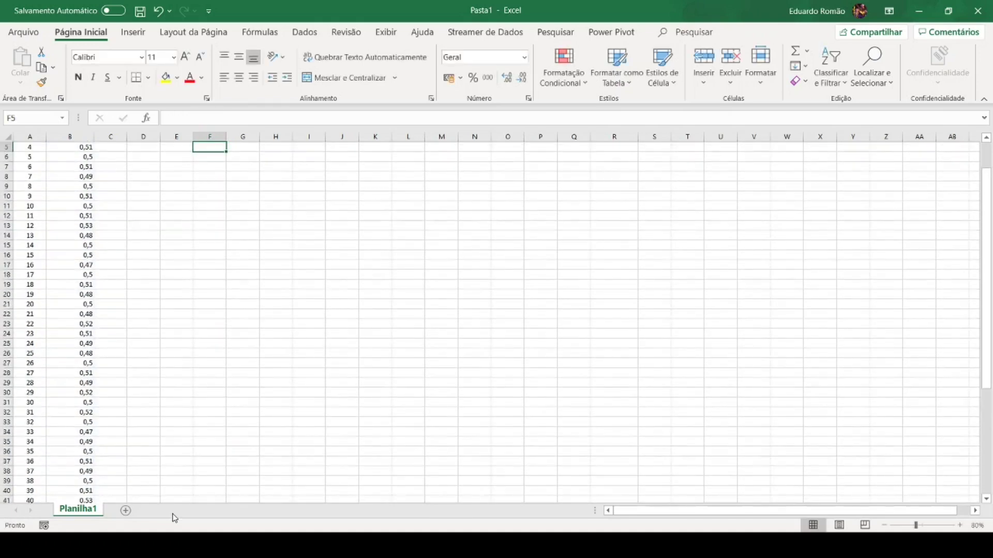
# Step: Format the concentration values in B2:B51 to show two decimal places
pyautogui.click(243, 312)
pyautogui.scroll(2, 248, 279)
pyautogui.scroll(-1, 243, 275)
pyautogui.scroll(1, 243, 274)
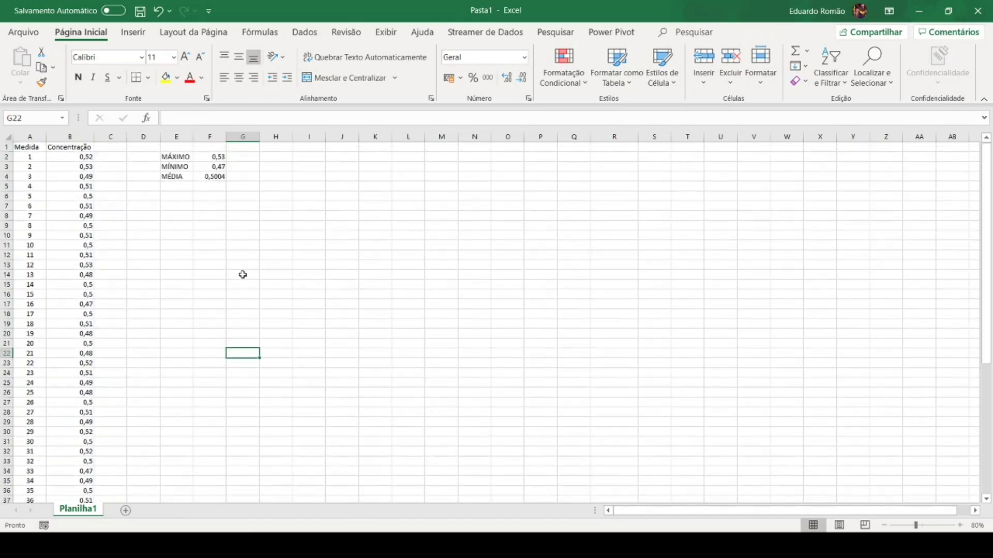
pyautogui.moveTo(76, 156); pyautogui.dragTo(94, 482)
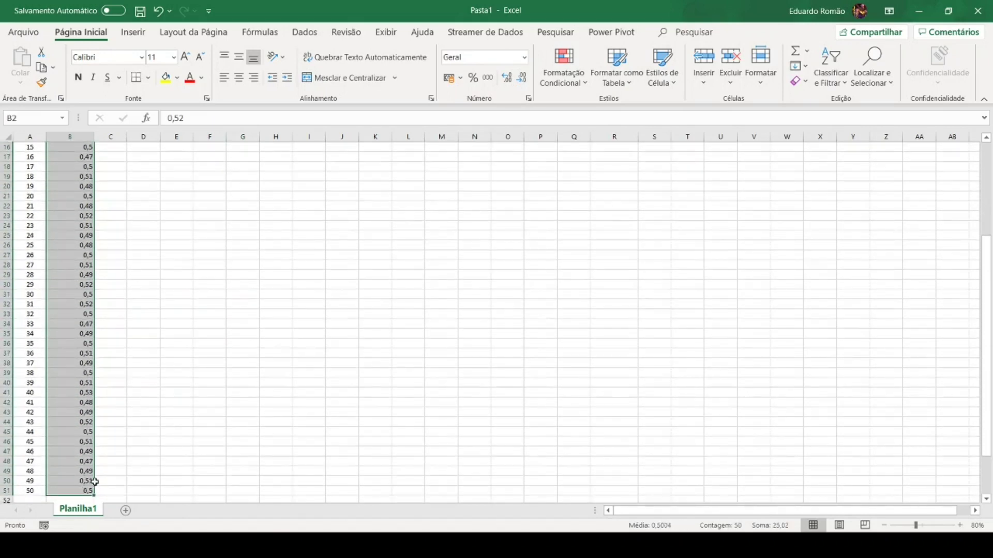
pyautogui.click(506, 78)
pyautogui.click(522, 78)
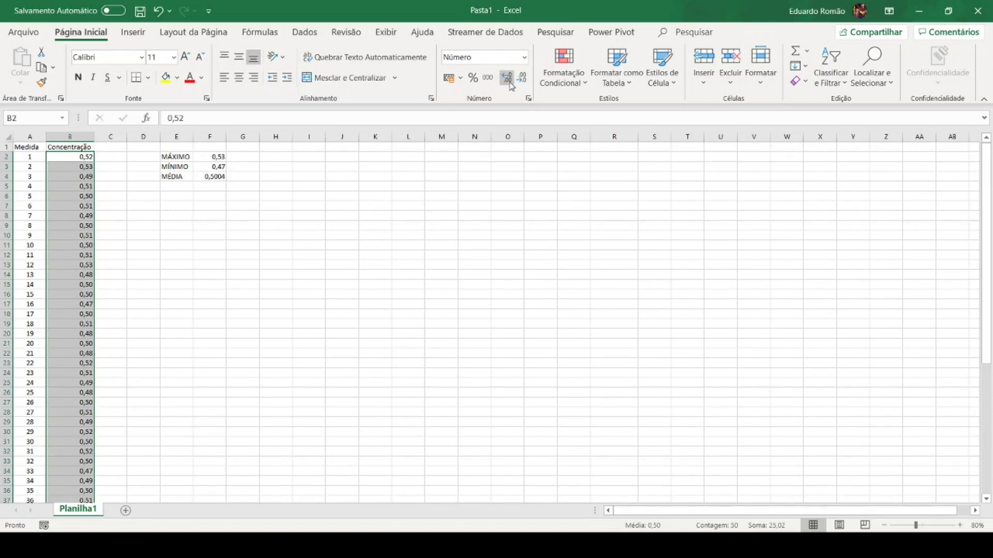
pyautogui.click(509, 81)
pyautogui.click(520, 83)
# Step: Reduce the mean in cell F4 to two decimal places
pyautogui.click(214, 178)
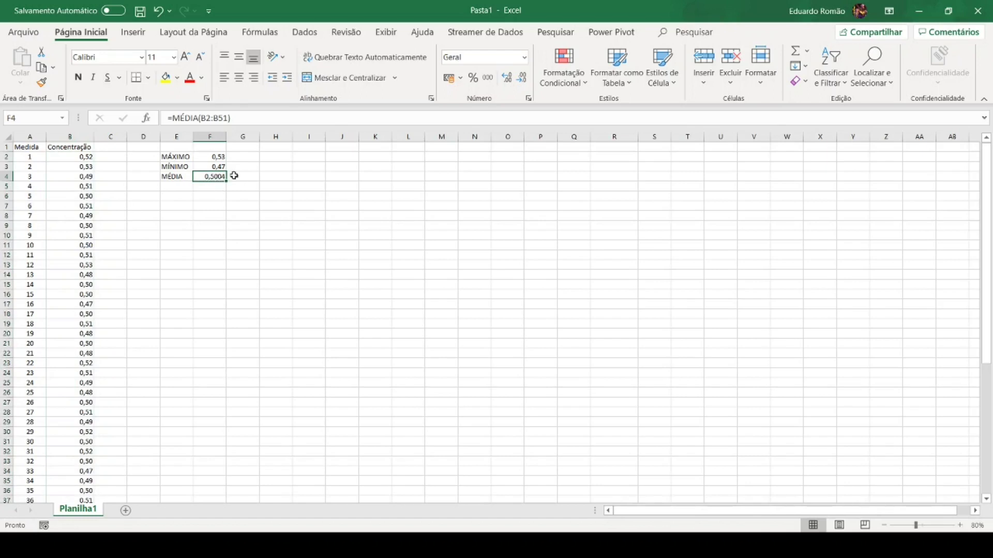
pyautogui.click(525, 83)
pyautogui.click(525, 82)
# Step: Enter the label DESVIO PADRÃO in cell E5 and fit the width of column E to it
pyautogui.click(166, 188)
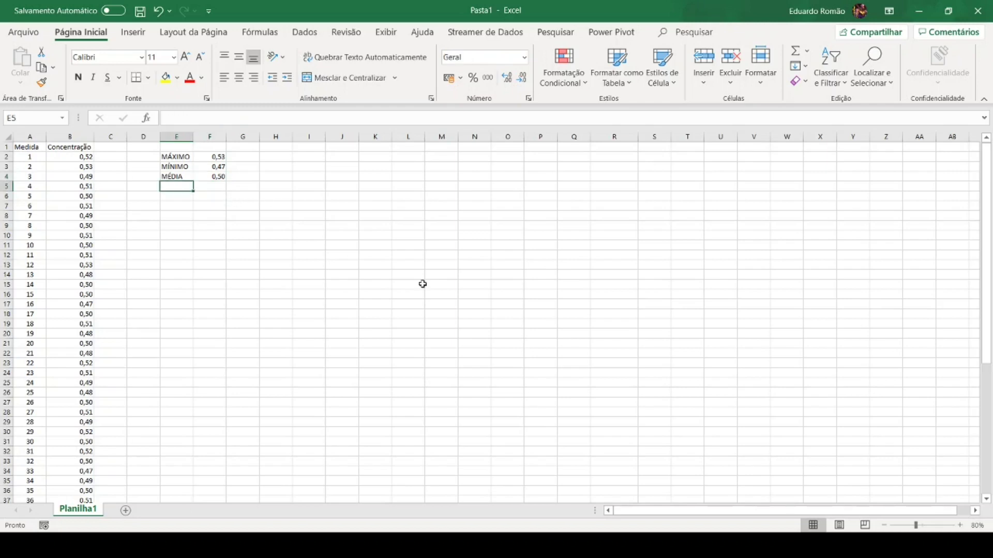
pyautogui.write('d')
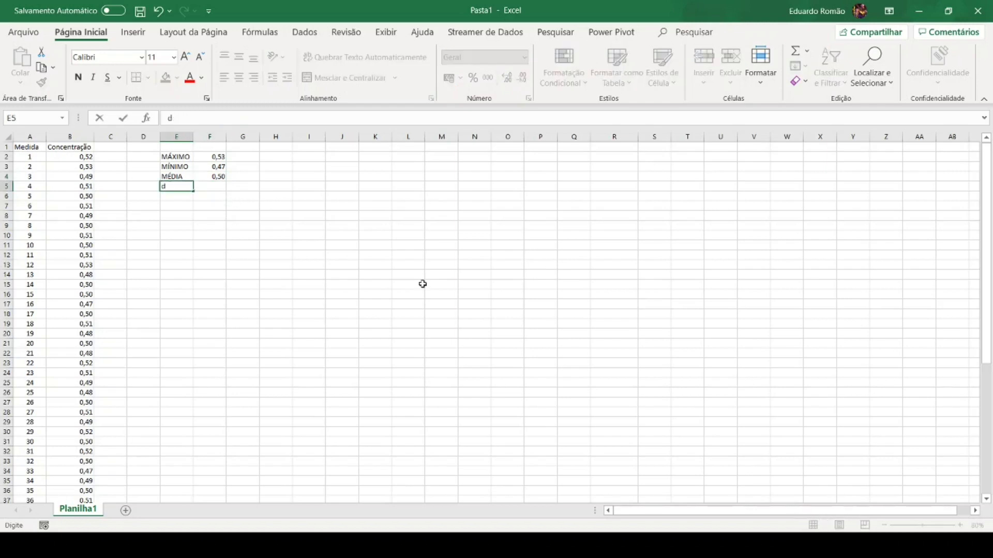
pyautogui.write('eSVIO PADRÃO')
pyautogui.press('Return')
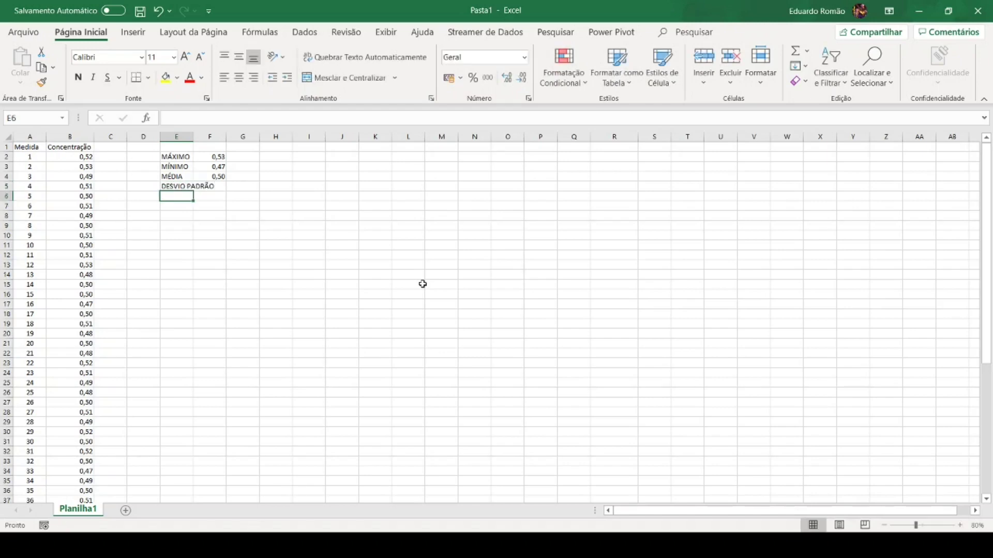
pyautogui.doubleClick(191, 137)
# Step: Calculate the sample standard deviation of the concentrations in cell F5 with =DESVPAD.A(B2:B51)
pyautogui.click(246, 191)
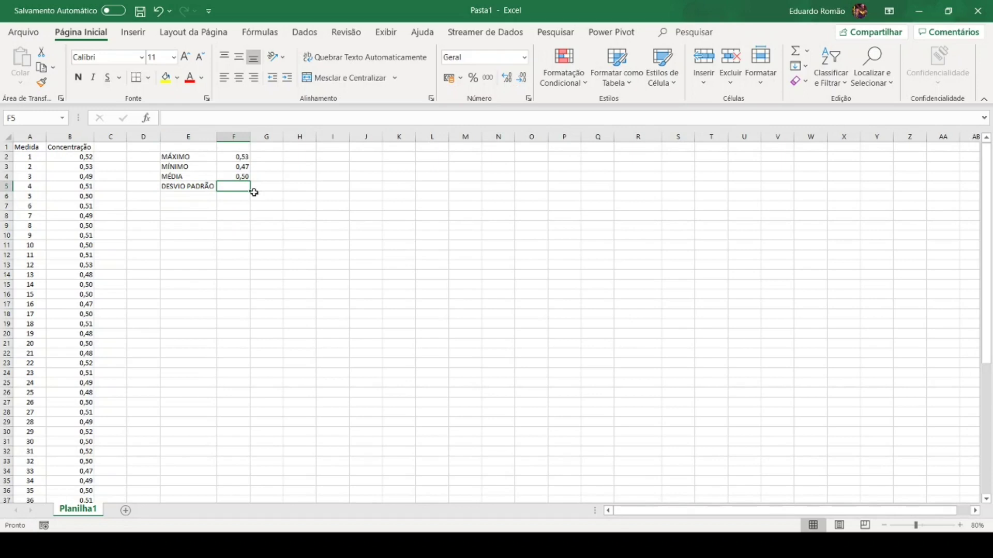
pyautogui.write('=DESV')
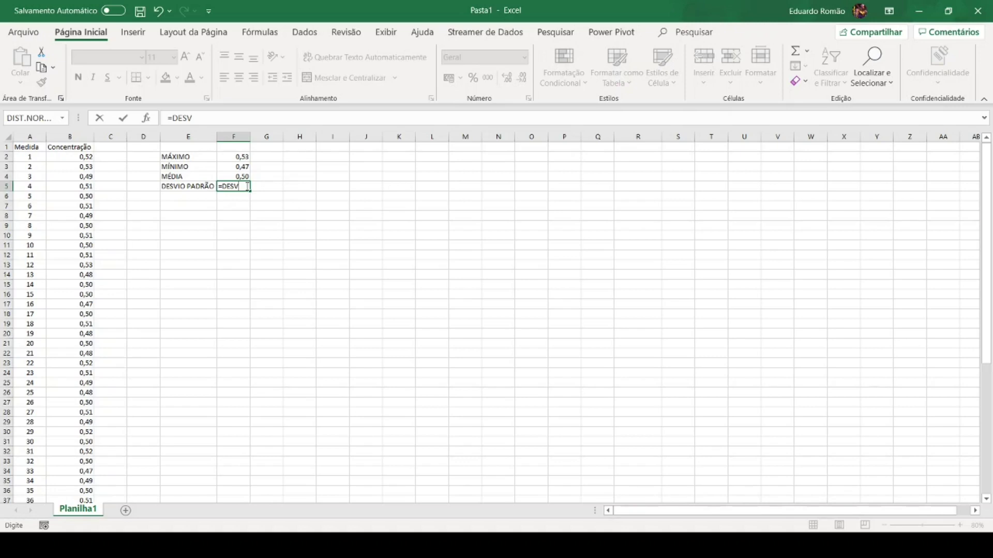
pyautogui.write('AD.A(')
pyautogui.moveTo(84, 156); pyautogui.dragTo(82, 471)
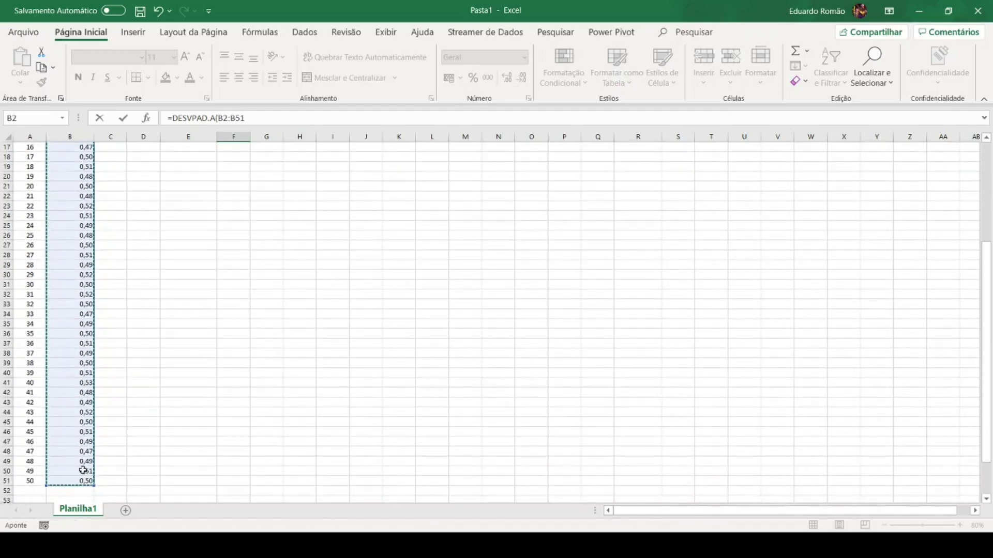
pyautogui.write(')')
pyautogui.press('Return')
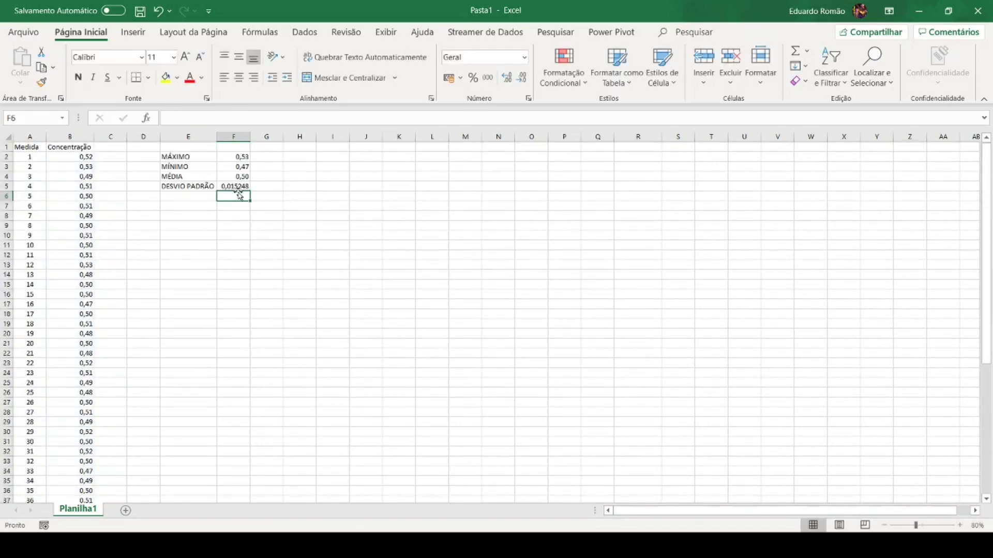
# Step: Reduce the standard deviation in cell F5 to two decimal places
pyautogui.click(239, 187)
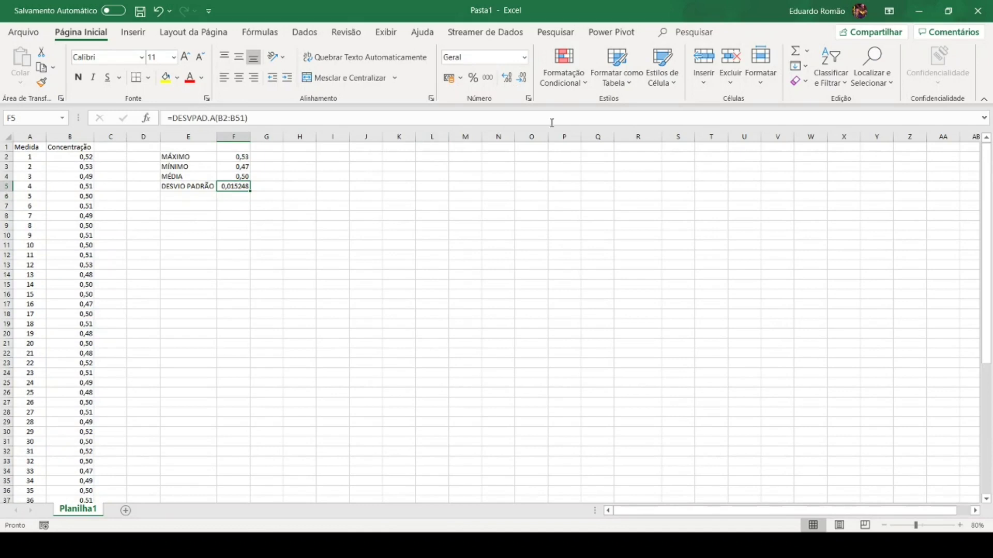
pyautogui.click(524, 82)
pyautogui.click(524, 82)
pyautogui.click(524, 82)
pyautogui.click(524, 82)
# Step: Enter the label AMOSTRA in cell E6, below DESVIO PADRÃO
pyautogui.click(960, 525)
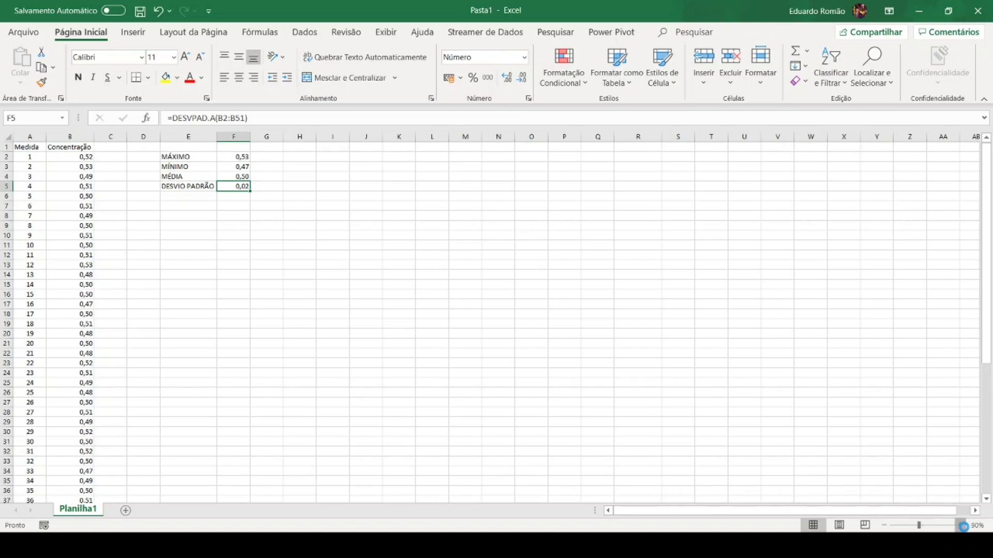
pyautogui.scroll(-1, 858, 369)
pyautogui.scroll(1, 858, 369)
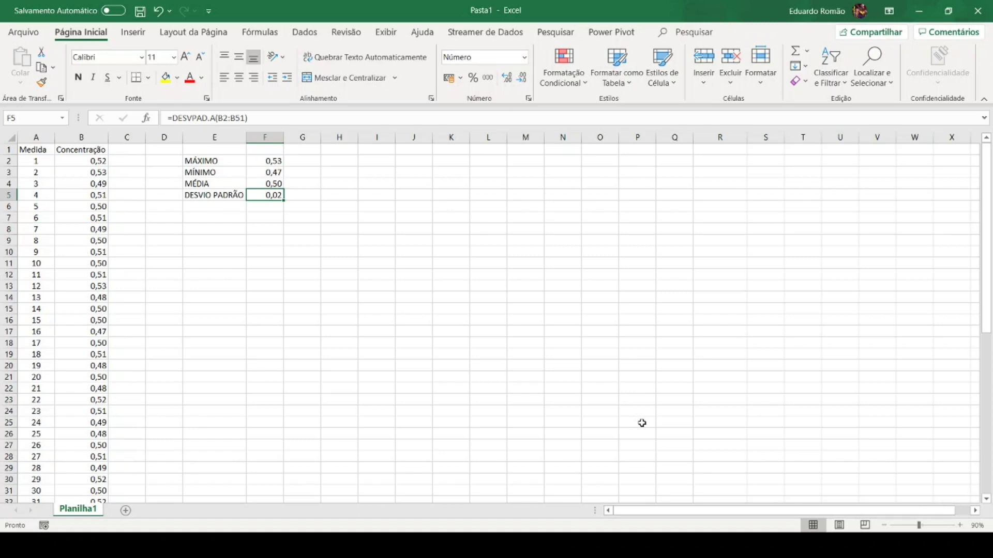
pyautogui.press('Down')
pyautogui.press('Left')
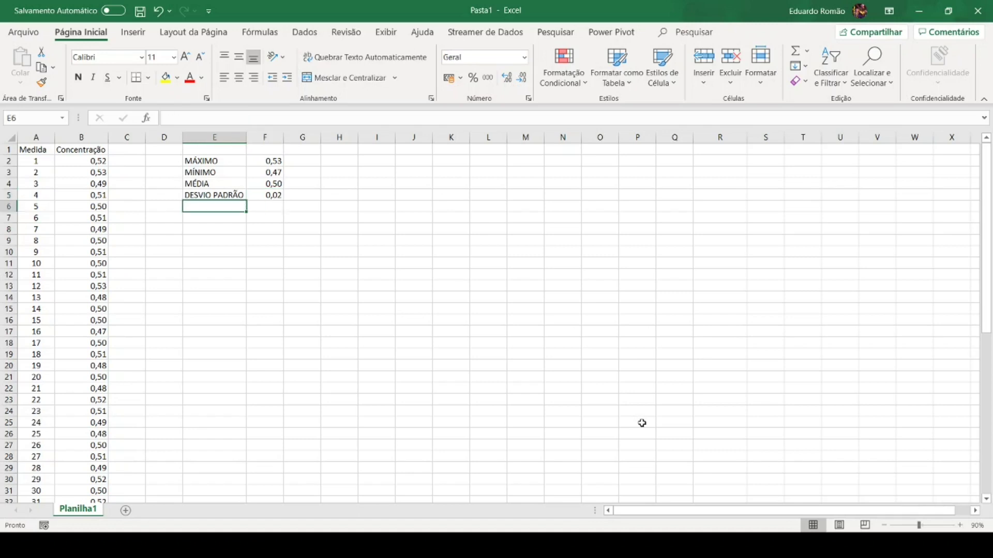
pyautogui.write('aMO')
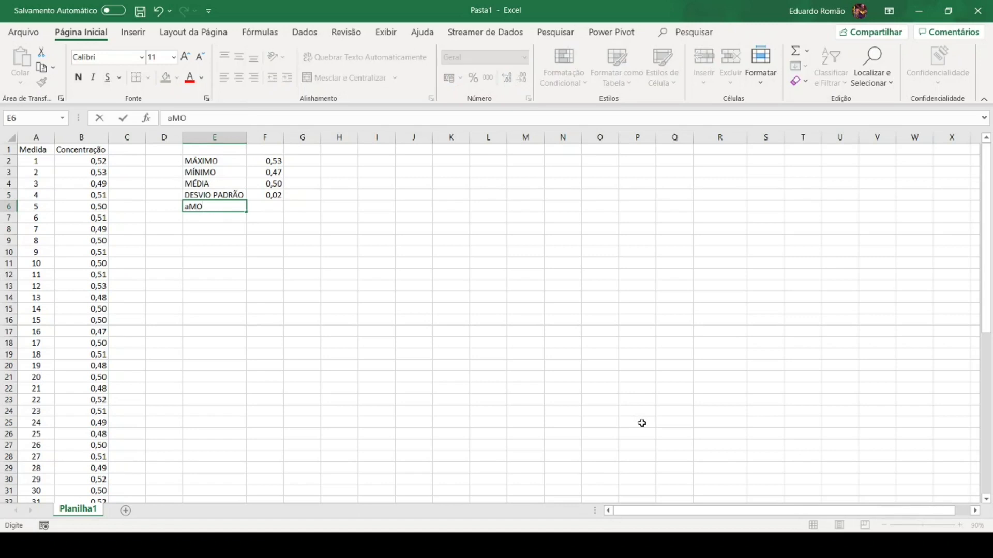
pyautogui.press('BackSpace')
pyautogui.press('BackSpace')
pyautogui.write('AMOSTRA')
pyautogui.press('Tab')
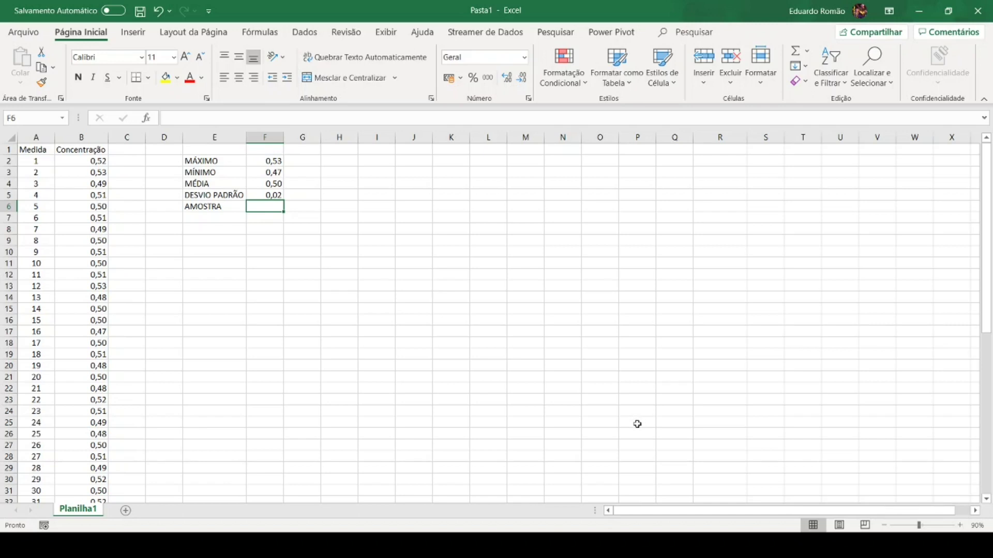
# Step: Count the concentration values in cell F6 with =CONT.VALORES(B2:B51)
pyautogui.write('=')
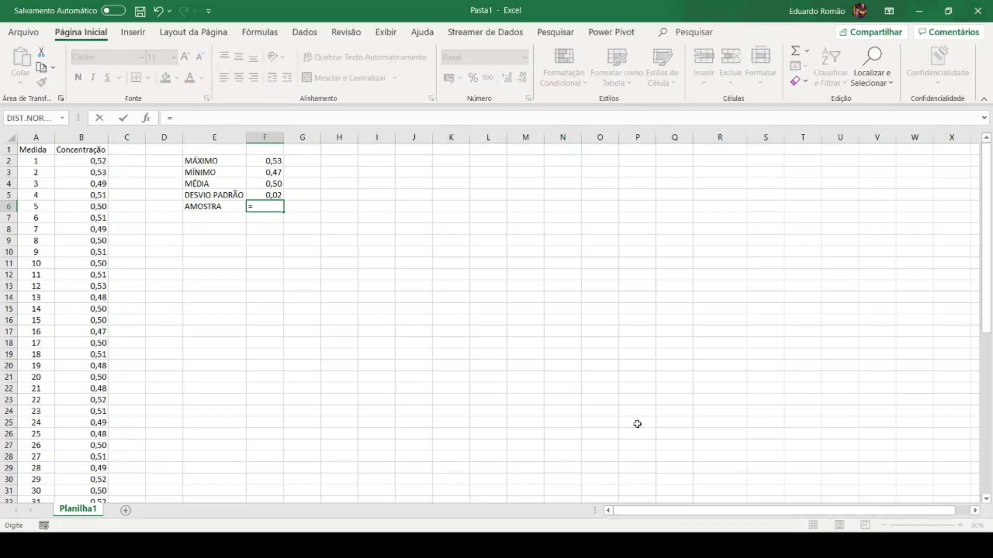
pyautogui.write('CONT.VALORES(')
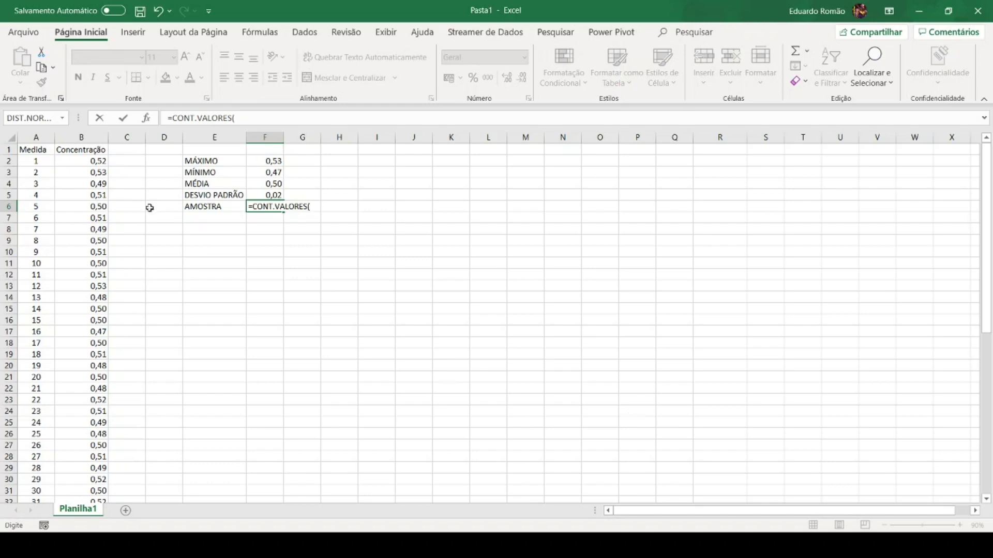
pyautogui.moveTo(95, 160); pyautogui.dragTo(88, 478)
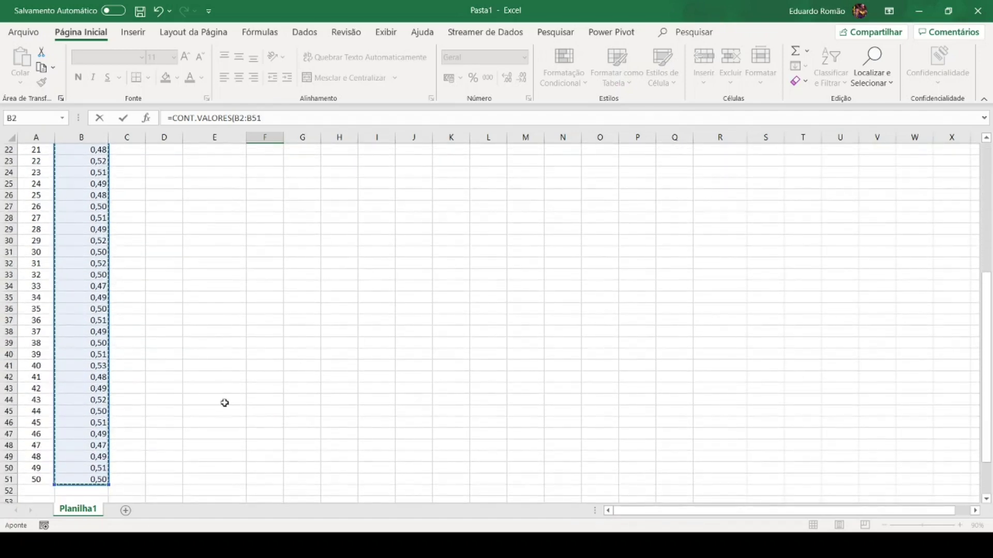
pyautogui.press('Return')
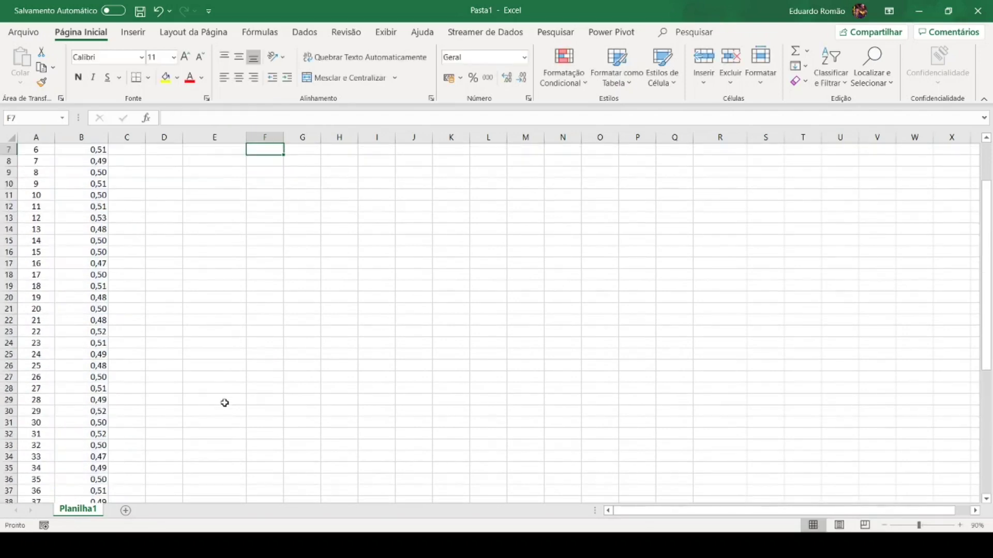
pyautogui.press('Up')
pyautogui.press('Up')
pyautogui.press('Up')
pyautogui.press('Down')
pyautogui.press('Down')
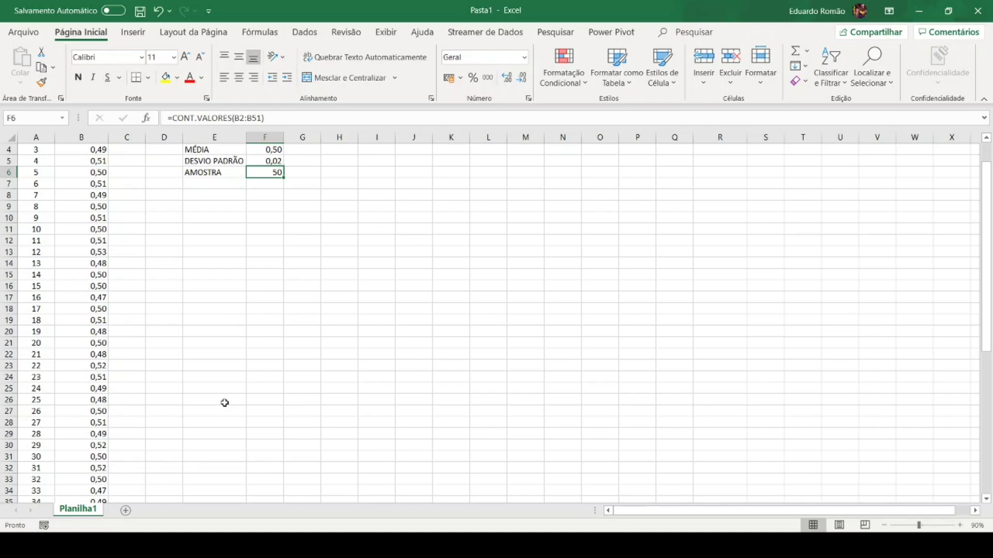
# Step: Enter the label CLASSE in cell E7, below AMOSTRA
pyautogui.press('Down')
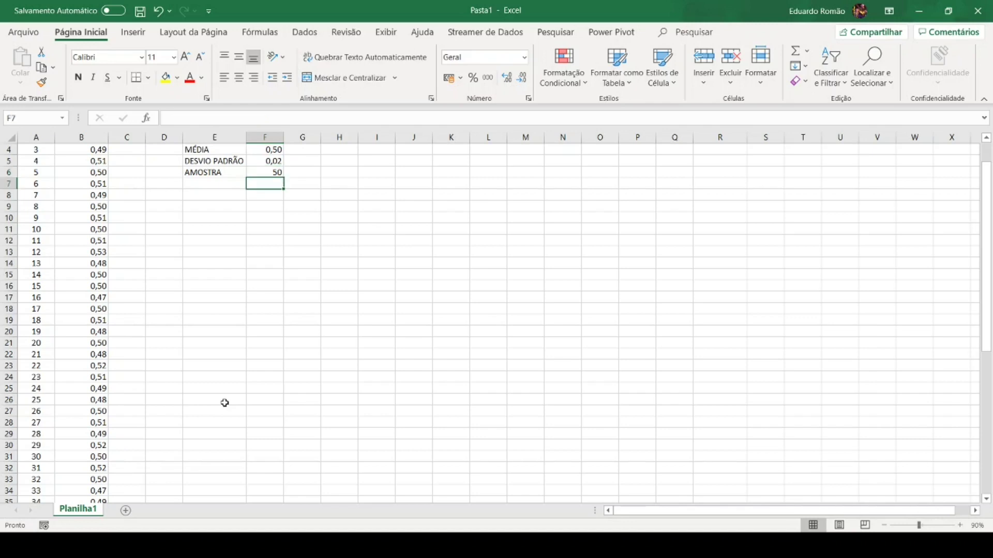
pyautogui.press('Left')
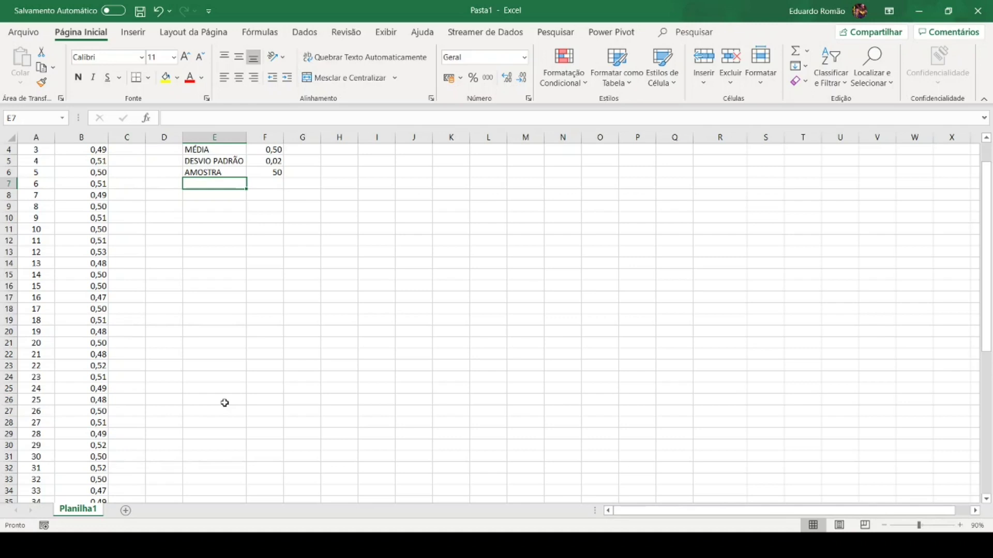
pyautogui.write('CLASSE')
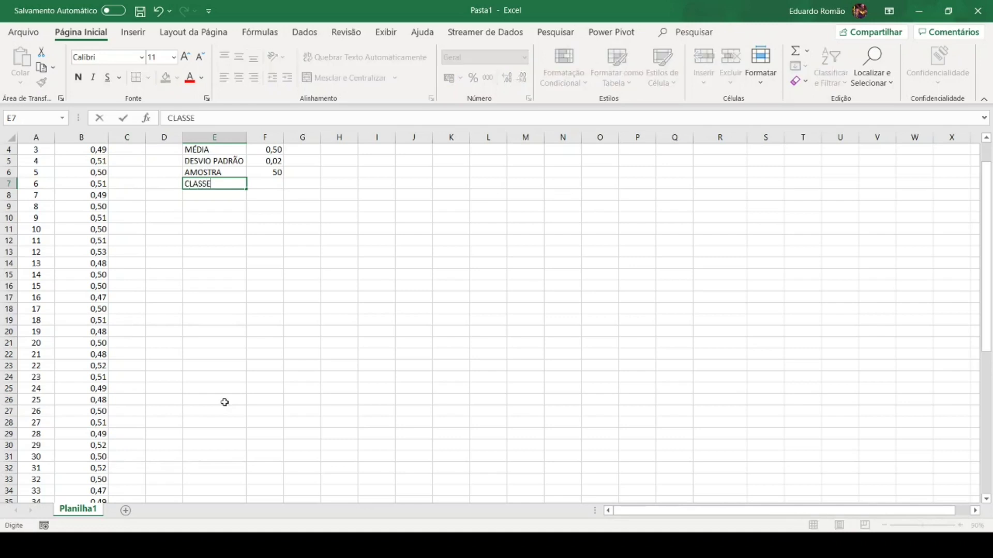
pyautogui.press('Tab')
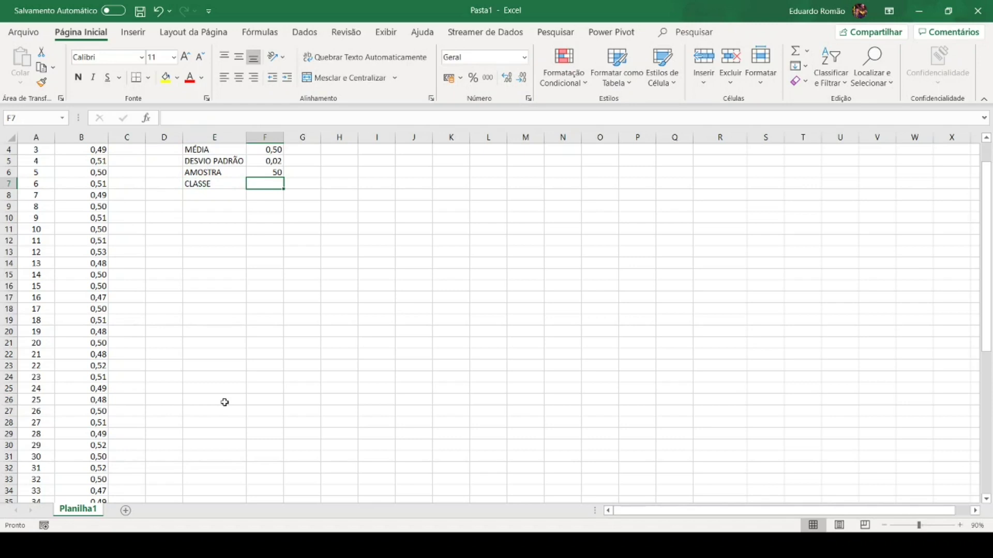
# Step: Add the note (INTERVALOS) in cell H7 with red font colour, and return to cell F7
pyautogui.press('Left')
pyautogui.press('Left')
pyautogui.press('Right')
pyautogui.press('Right')
pyautogui.press('Right')
pyautogui.press('Right')
pyautogui.write('(INTERVALOS)')
pyautogui.press('Return')
pyautogui.press('Up')
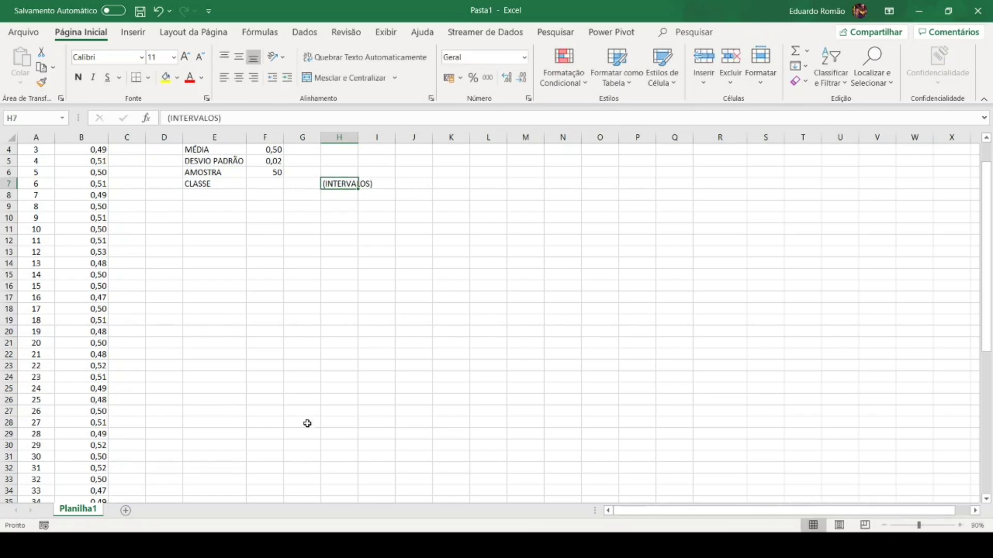
pyautogui.click(189, 77)
pyautogui.click(233, 185)
pyautogui.click(265, 185)
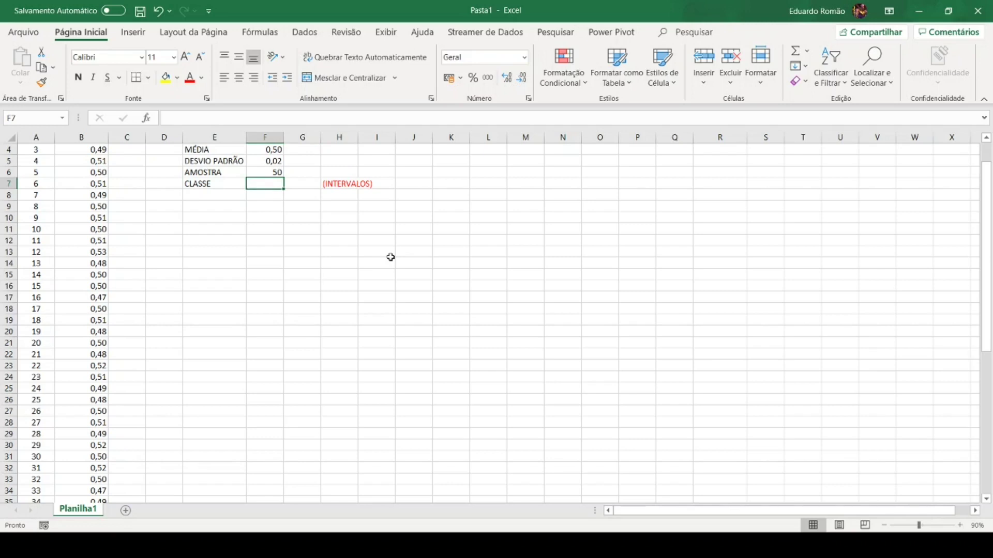
pyautogui.write('=')
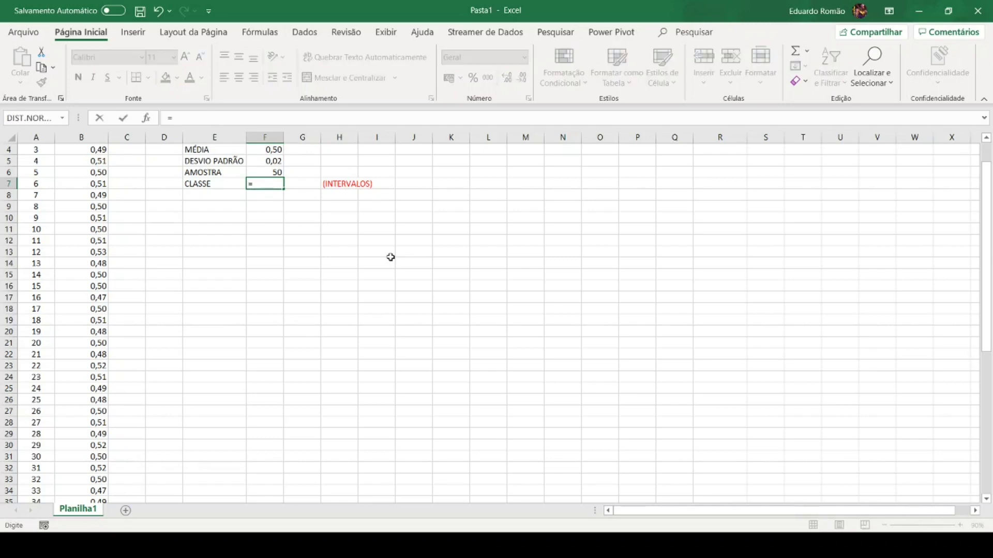
pyautogui.write('RAIZ(')
pyautogui.click(270, 172)
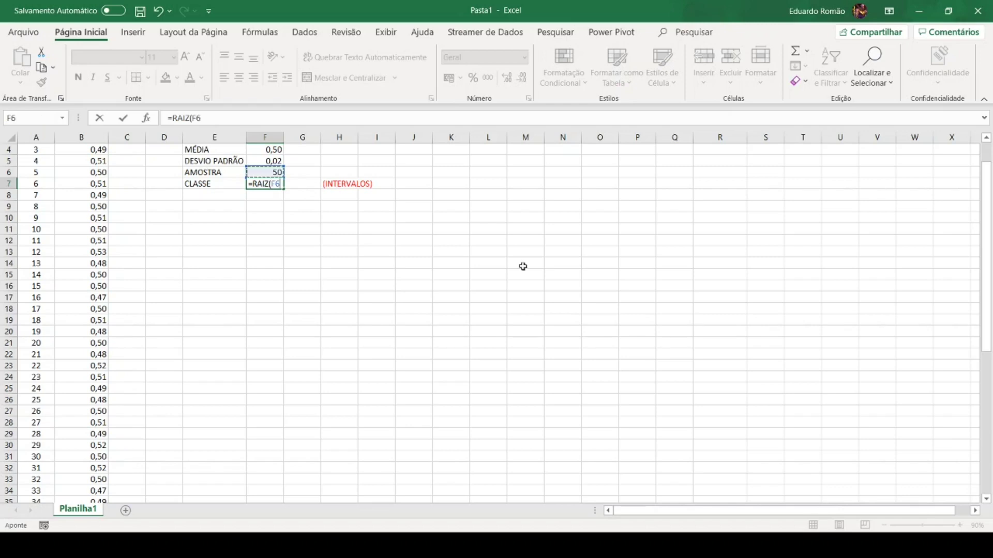
pyautogui.write(')')
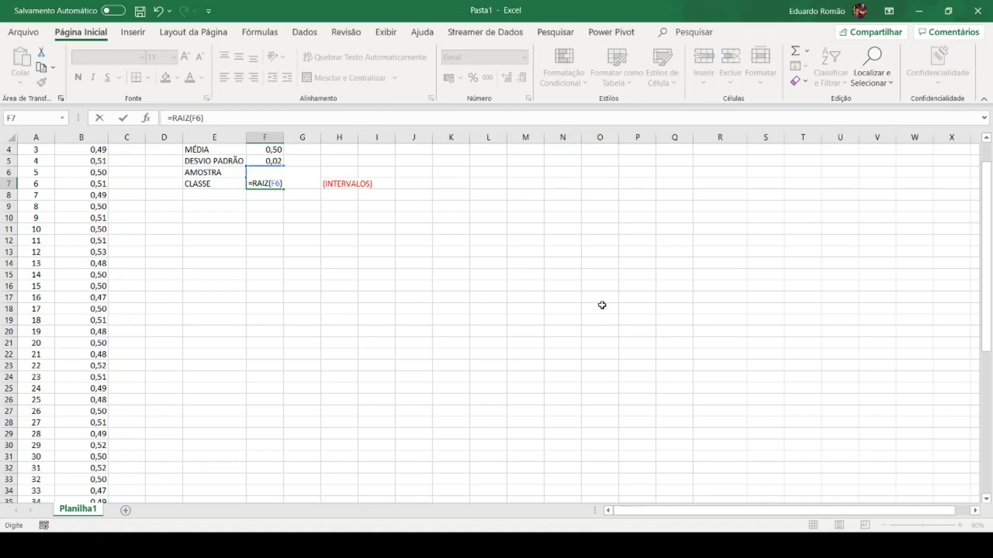
pyautogui.press('Escape')
# Step: Calculate the number of classes in cell F7 as the square root of the sample size with =RAIZ(F6)
pyautogui.write('=R')
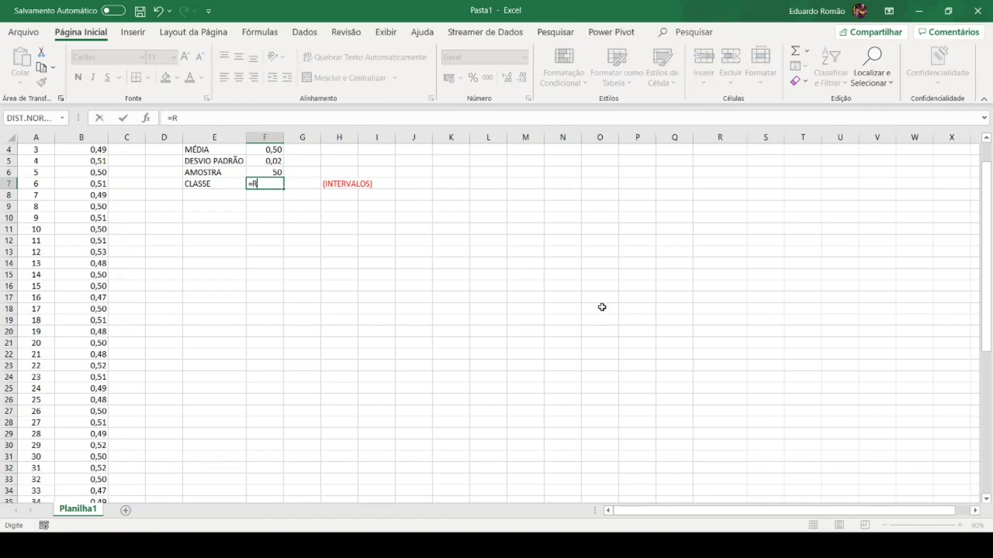
pyautogui.write('AIZ(')
pyautogui.press('Up')
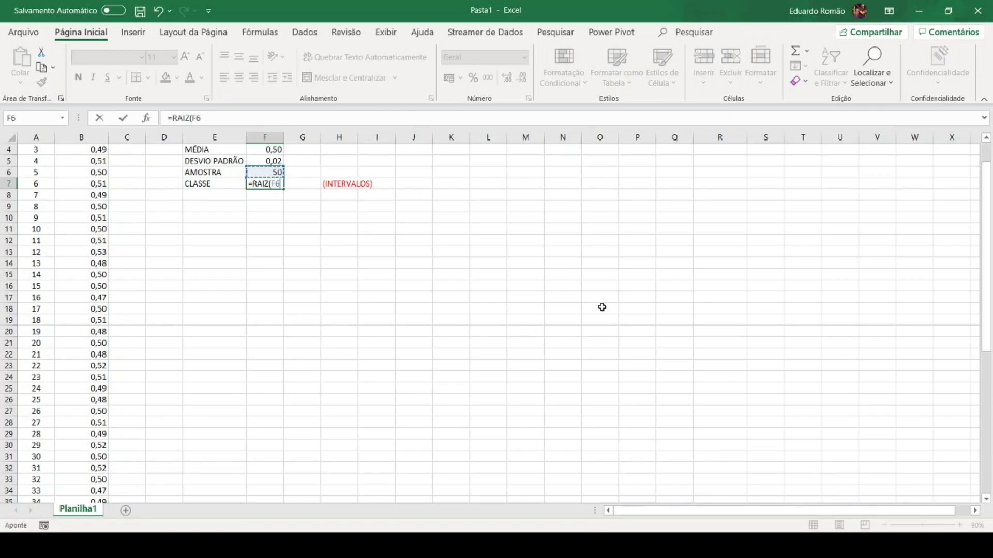
pyautogui.write(')')
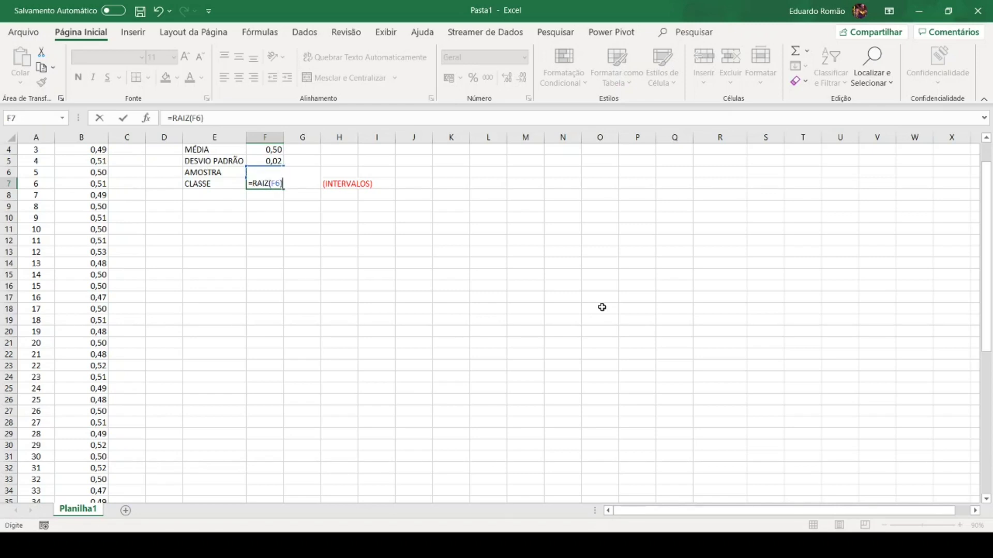
pyautogui.press('Return')
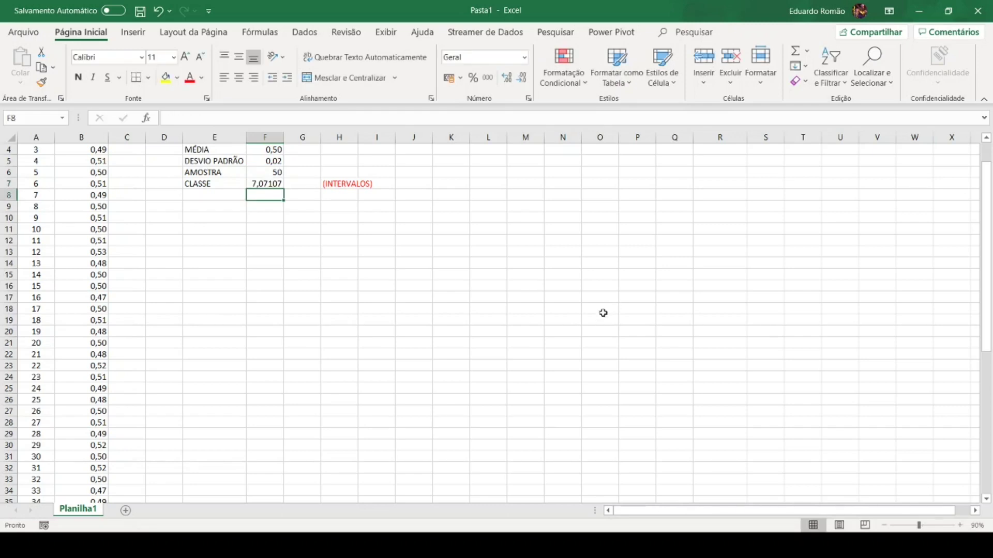
# Step: Show the class number in cell F7 without decimal places and widen column H to fit the (INTERVALOS) note
pyautogui.click(261, 185)
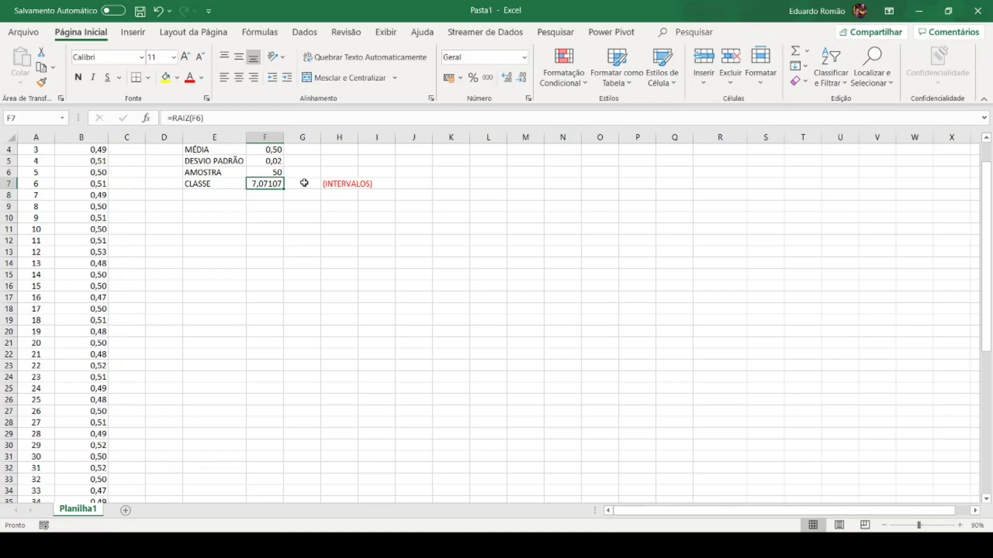
pyautogui.click(523, 79)
pyautogui.click(523, 78)
pyautogui.click(523, 79)
pyautogui.click(523, 79)
pyautogui.click(523, 79)
pyautogui.scroll(1, 667, 282)
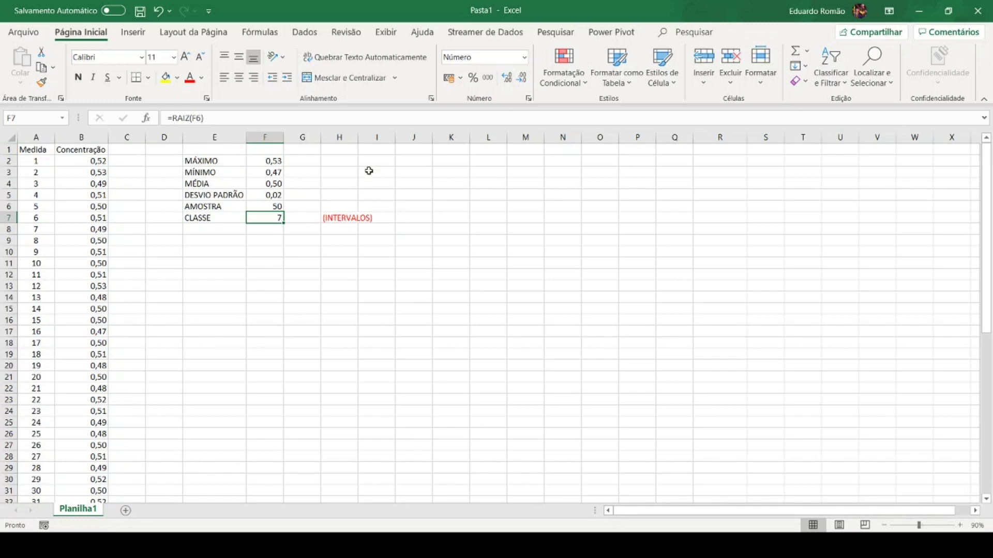
pyautogui.moveTo(357, 137); pyautogui.dragTo(375, 137)
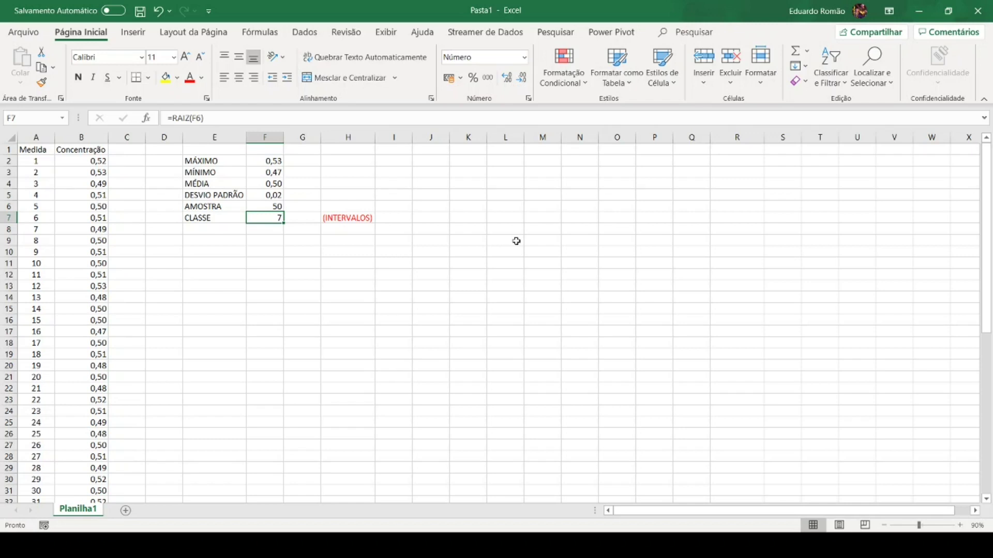
# Step: Enter the label INCREMENTO in cell E8, below CLASSE
pyautogui.press('Down')
pyautogui.press('Left')
pyautogui.write('INCREME')
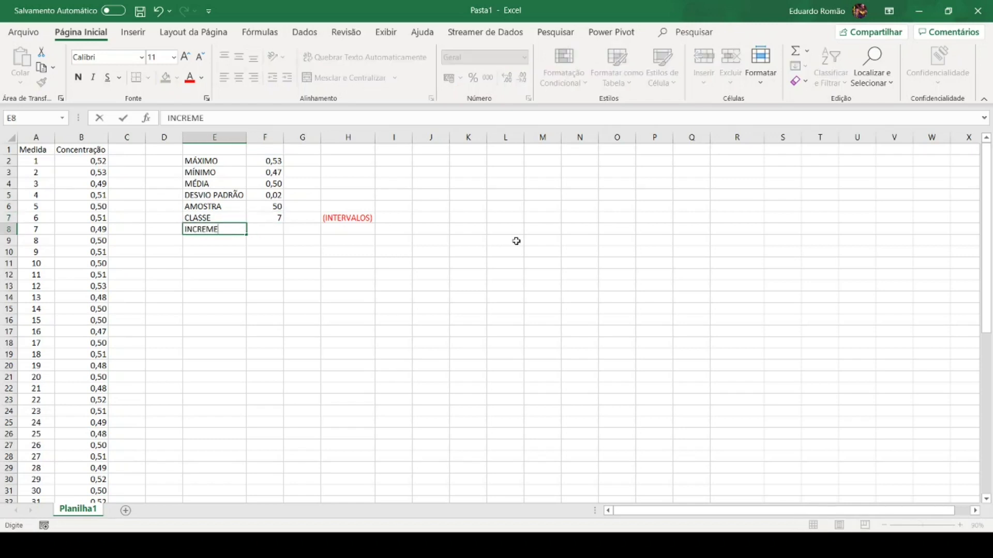
pyautogui.write('NTO')
pyautogui.press('Tab')
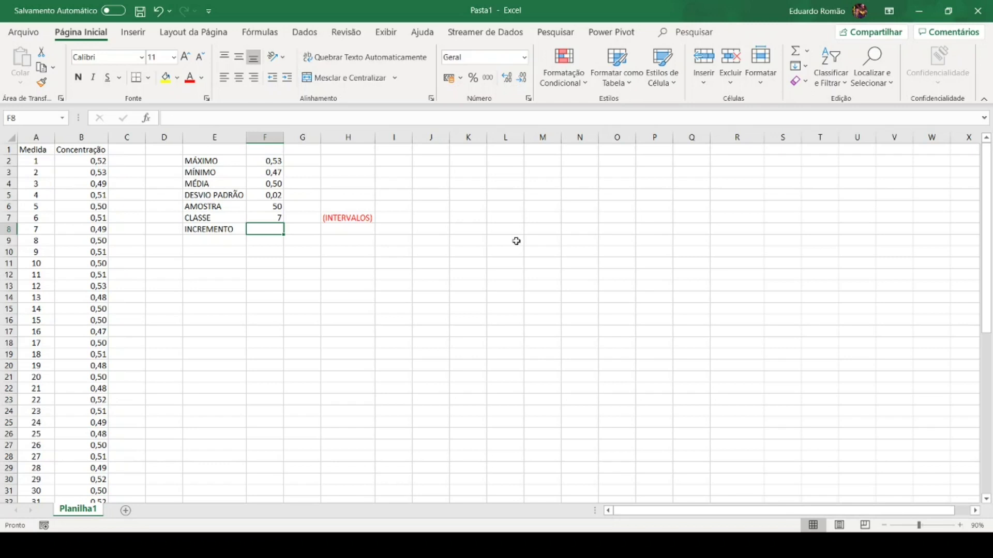
# Step: Calculate the class increment in cell F8 as the range divided by the class number with =(F2-F3)/F7
pyautogui.write('=(')
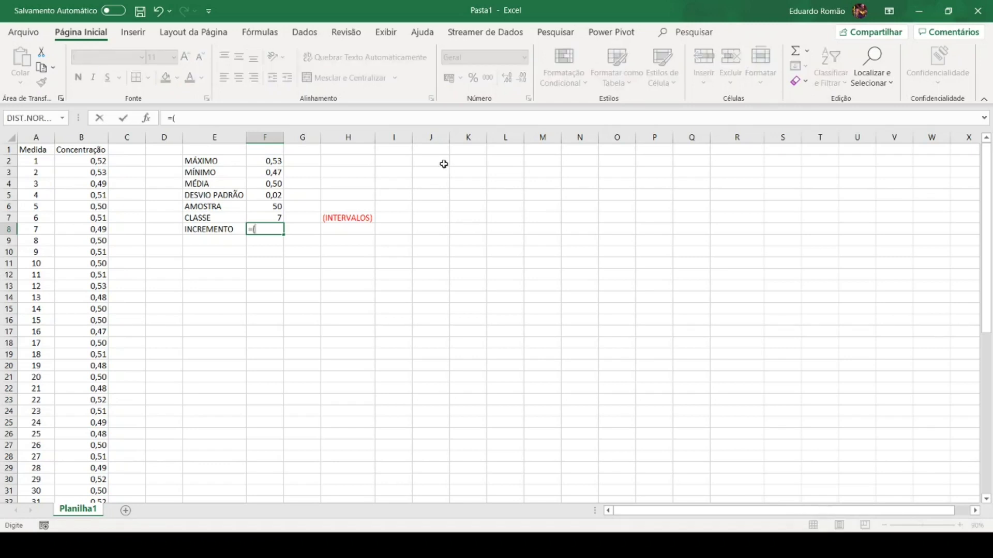
pyautogui.click(279, 160)
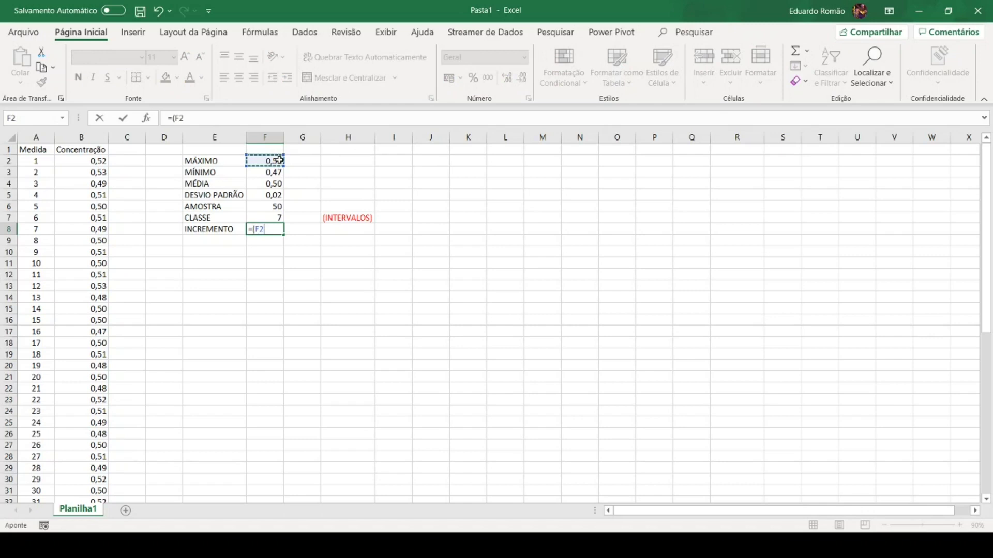
pyautogui.write('-')
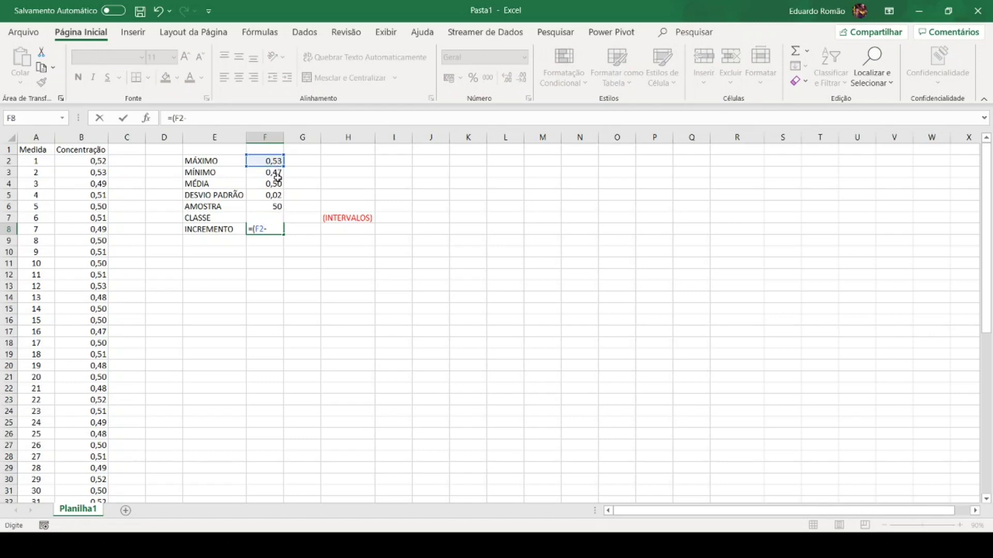
pyautogui.click(279, 172)
pyautogui.write(')/')
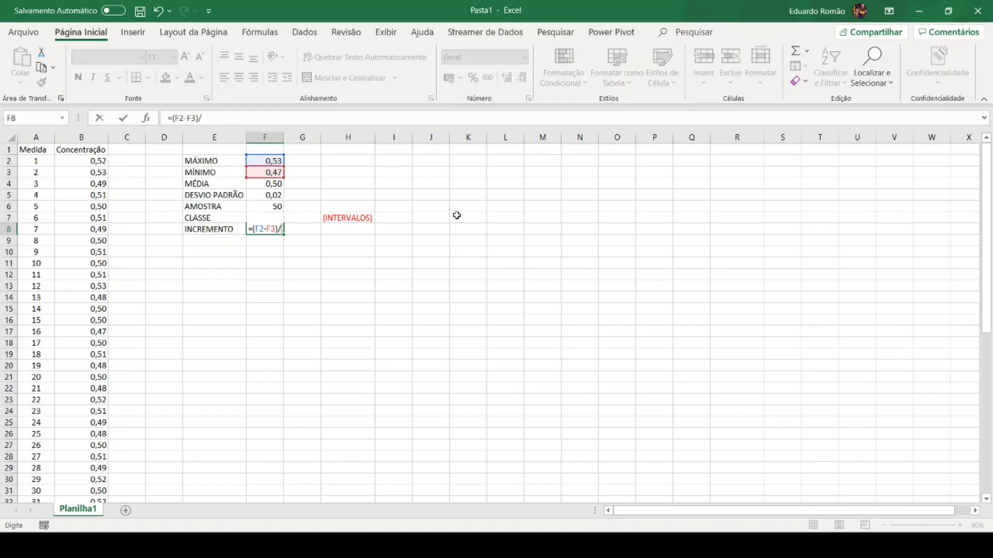
pyautogui.press('Down')
pyautogui.press('Up')
pyautogui.press('Up')
pyautogui.press('Return')
# Step: Reduce the increment in cell F8 to two decimal places and move to cell J2
pyautogui.press('Up')
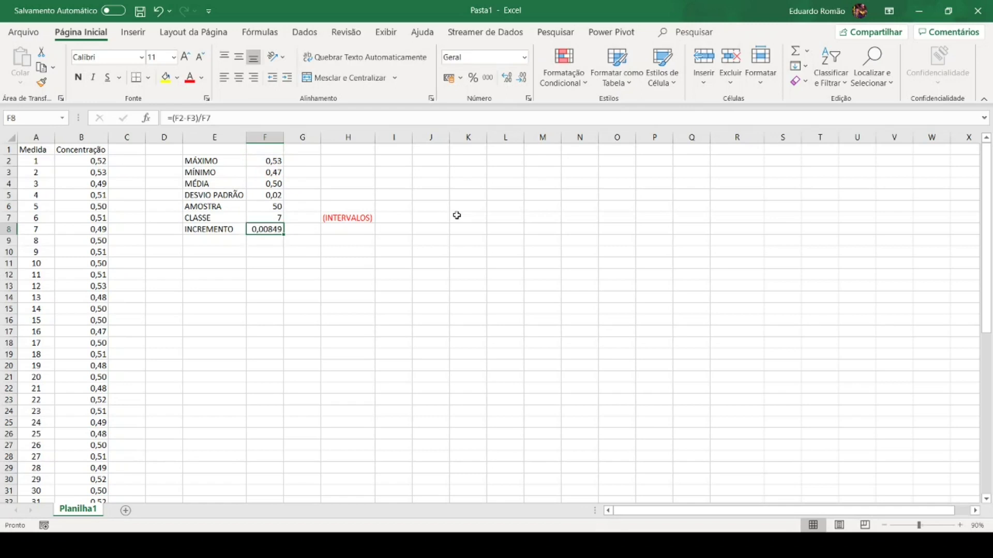
pyautogui.click(523, 81)
pyautogui.click(523, 82)
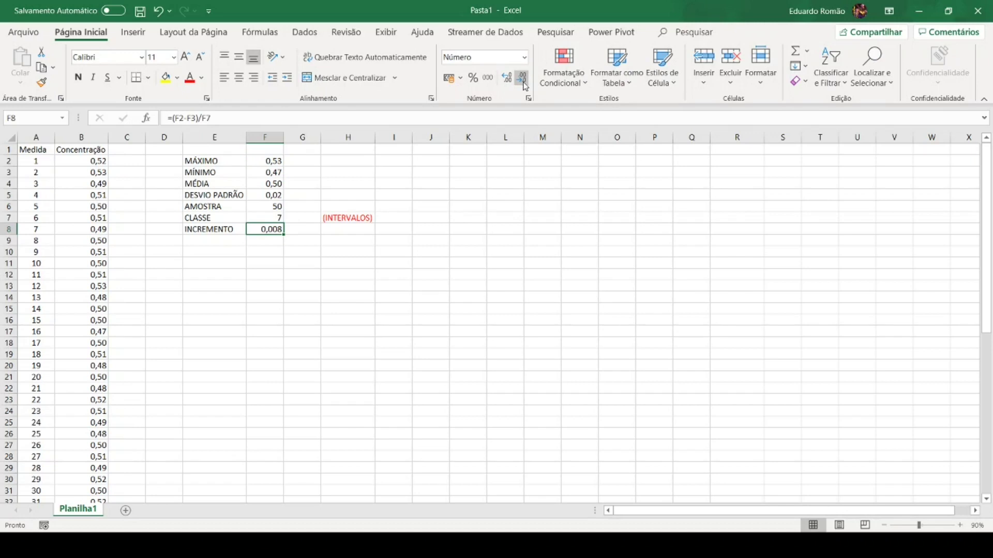
pyautogui.click(523, 82)
pyautogui.click(428, 164)
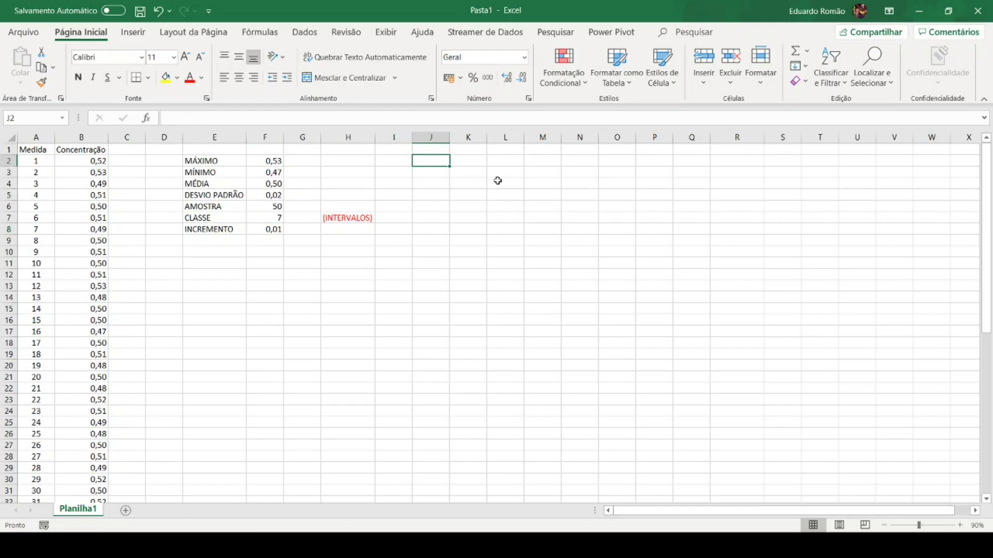
# Step: Enter the heading Classes in cell J2 and number the classes 1 to 7 in cells J3:J9
pyautogui.write('Classes')
pyautogui.press('Return')
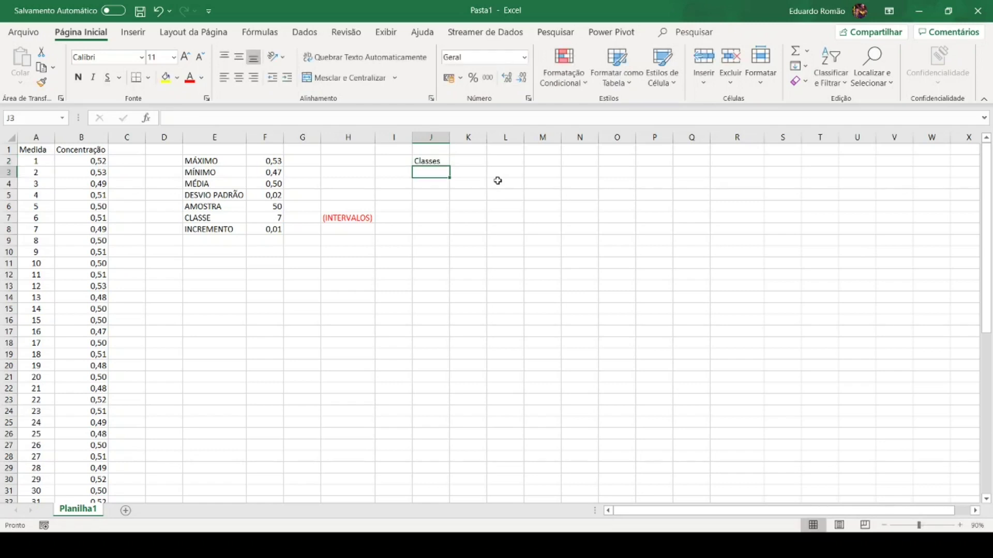
pyautogui.write('1')
pyautogui.press('Return')
pyautogui.write('2')
pyautogui.press('Return')
pyautogui.moveTo(430, 173); pyautogui.dragTo(448, 246)
# Step: Centre the class numbers in cells J3:J9 horizontally
pyautogui.click(429, 162)
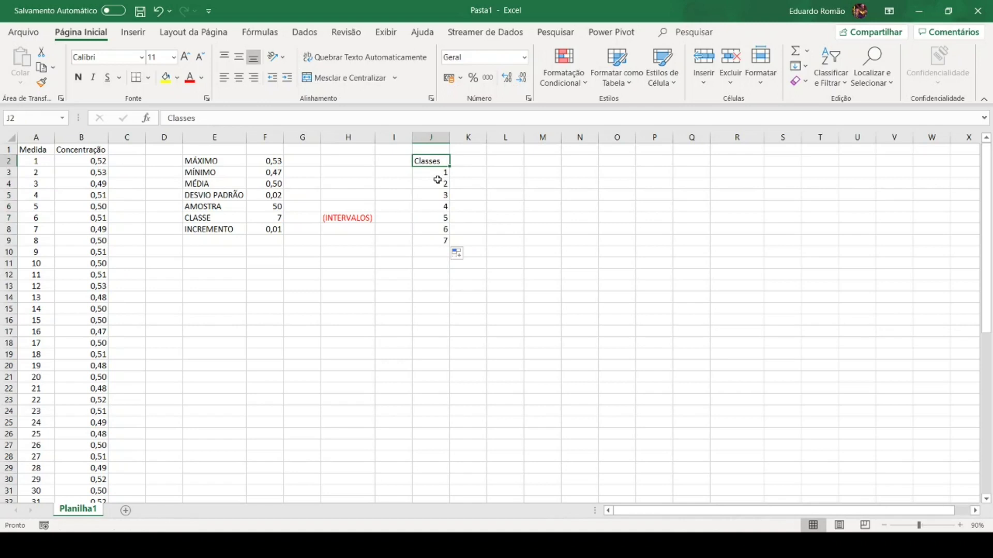
pyautogui.moveTo(436, 174); pyautogui.dragTo(432, 240)
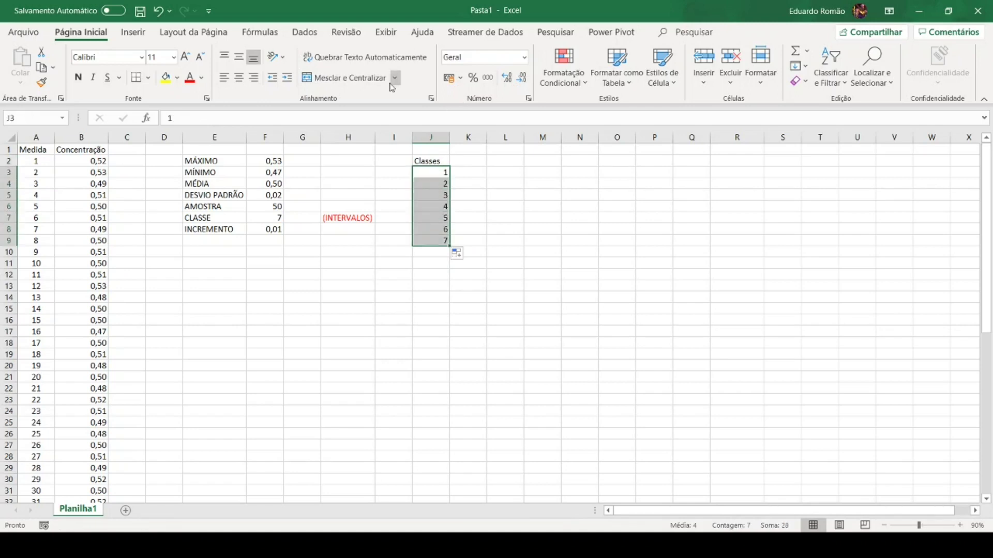
pyautogui.click(238, 77)
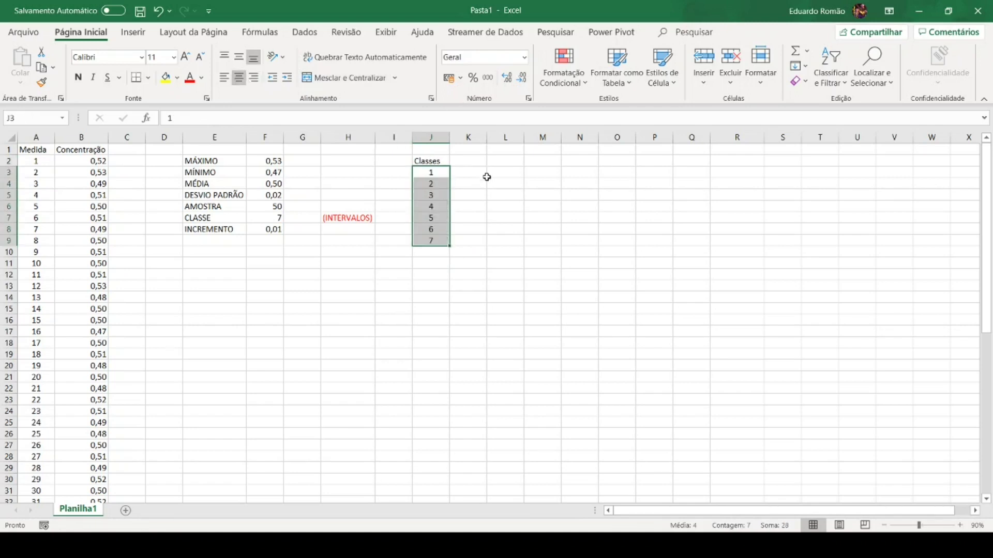
# Step: Enter the heading Intervalos in cell K2, beside Classes
pyautogui.click(483, 162)
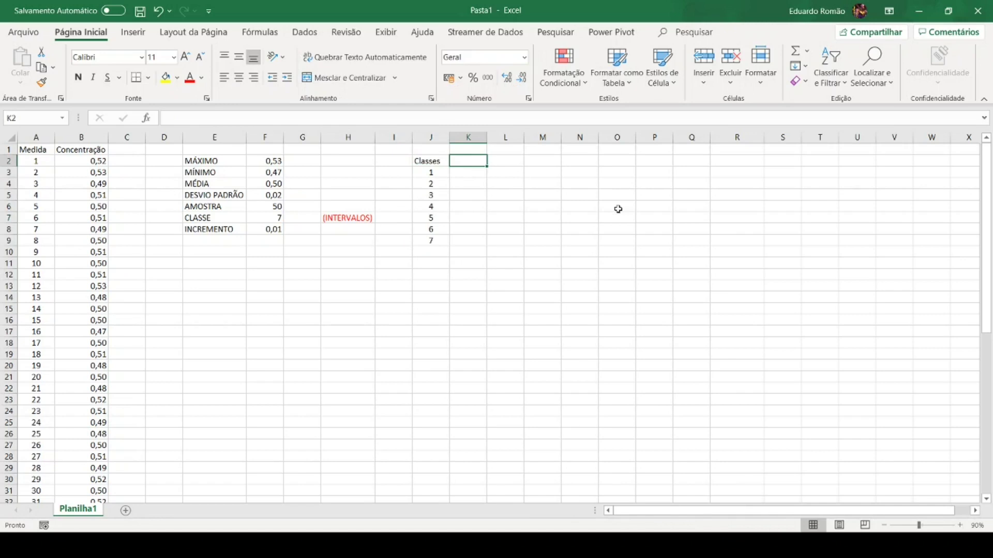
pyautogui.write('Intervalor')
pyautogui.press('BackSpace')
pyautogui.write('s')
pyautogui.press('Return')
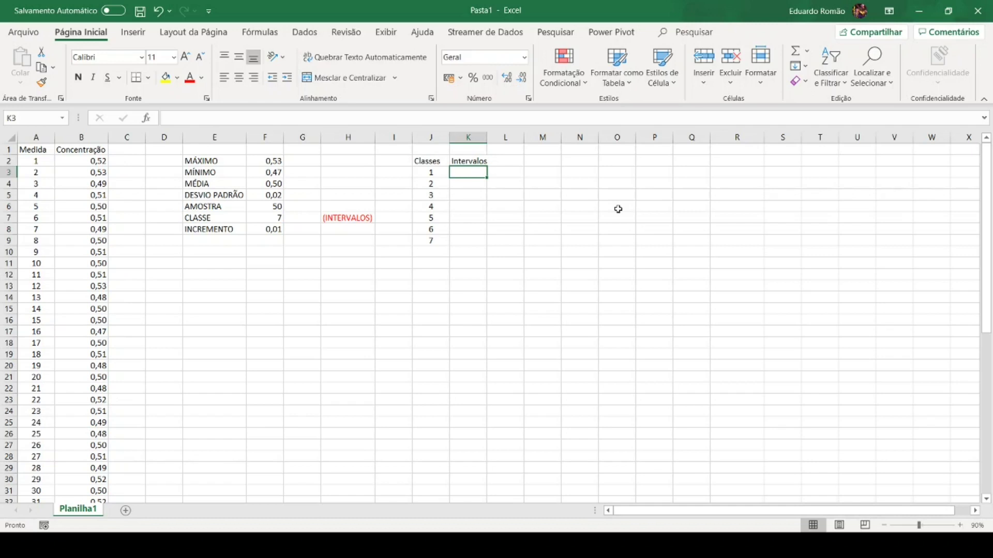
# Step: Write the formula note "interalvo: minimo + classe* incremento" in cell P3
pyautogui.click(337, 220)
pyautogui.hotkey('ctrl', 'c')
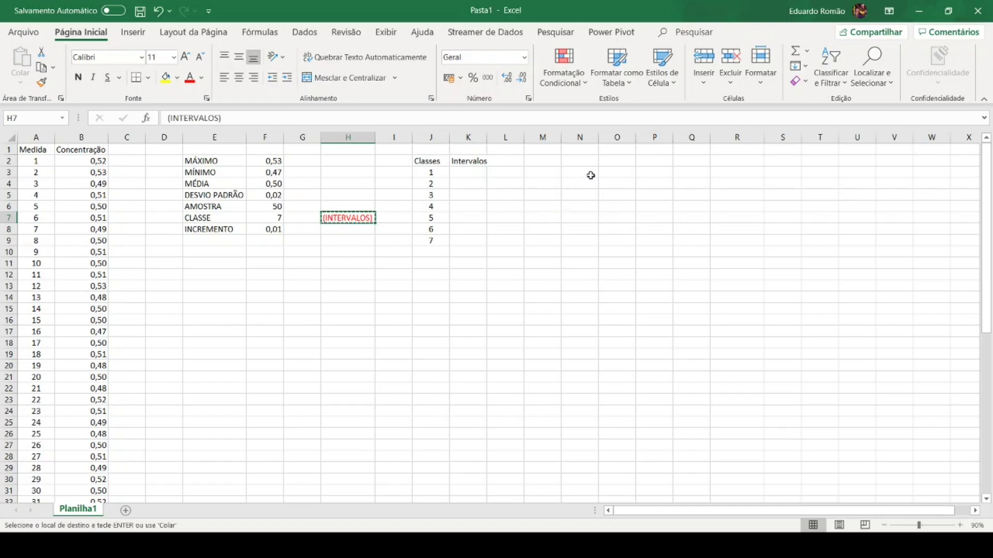
pyautogui.click(656, 173)
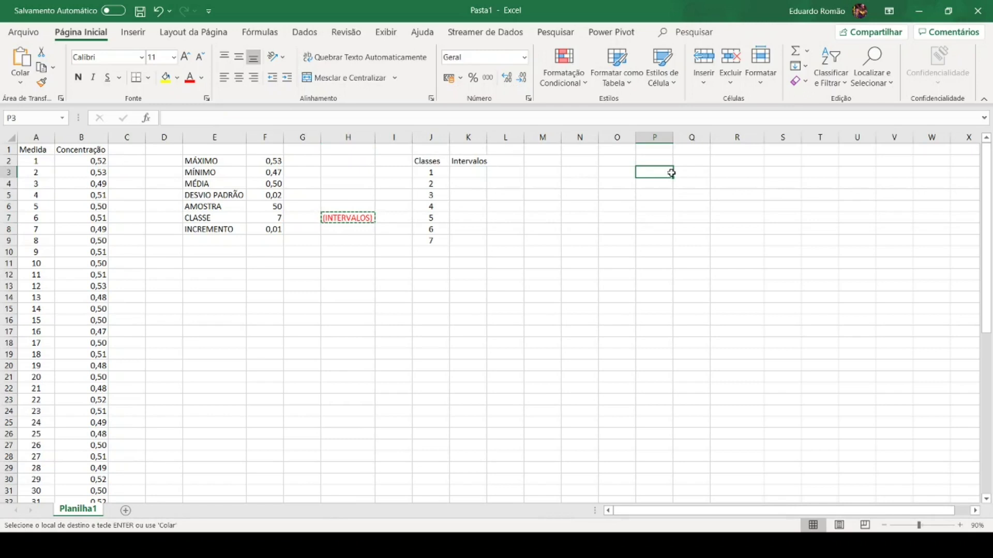
pyautogui.write('interalo')
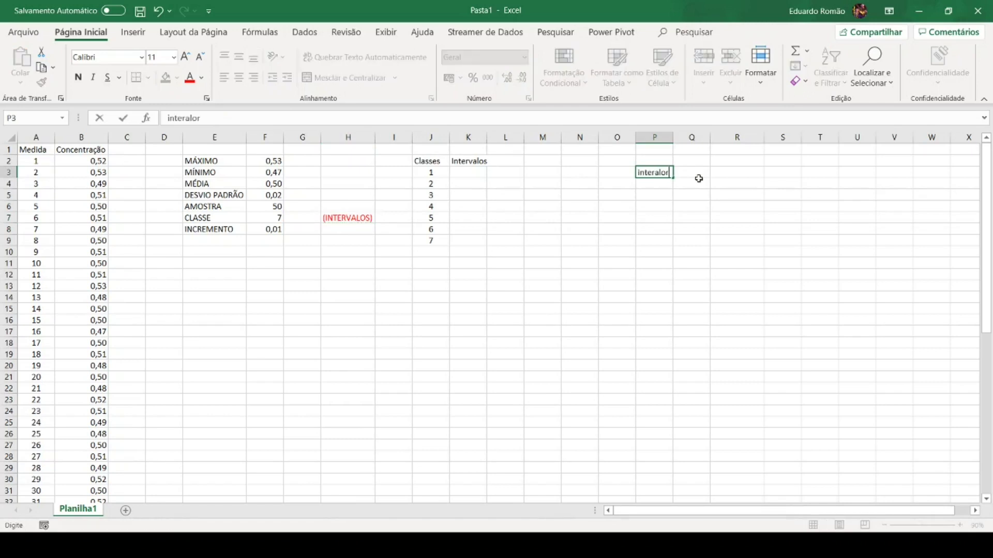
pyautogui.press('BackSpace')
pyautogui.write('vo: minimo+')
pyautogui.press('BackSpace')
pyautogui.write('+ cla')
pyautogui.write('incremtn')
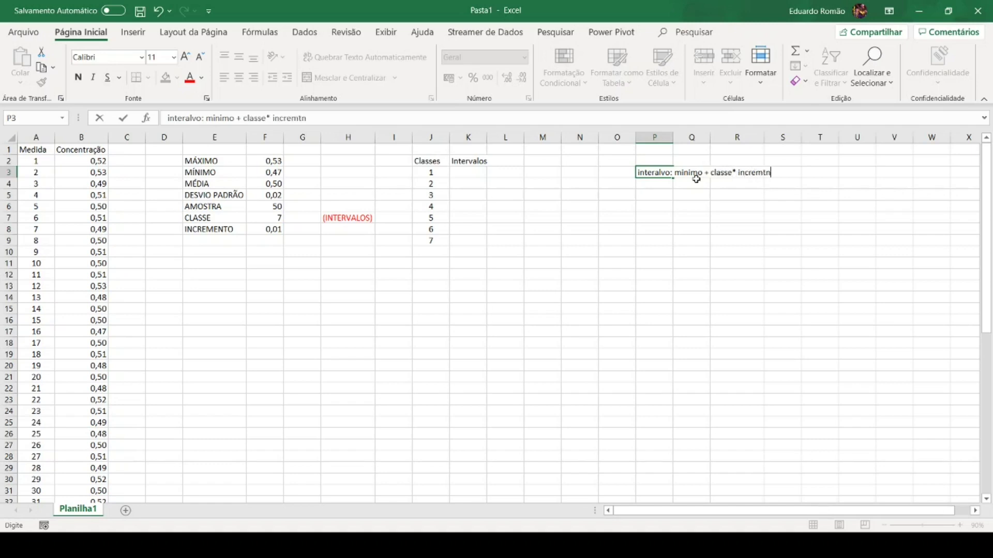
pyautogui.press('BackSpace')
pyautogui.press('BackSpace')
pyautogui.write('ento')
pyautogui.press('Return')
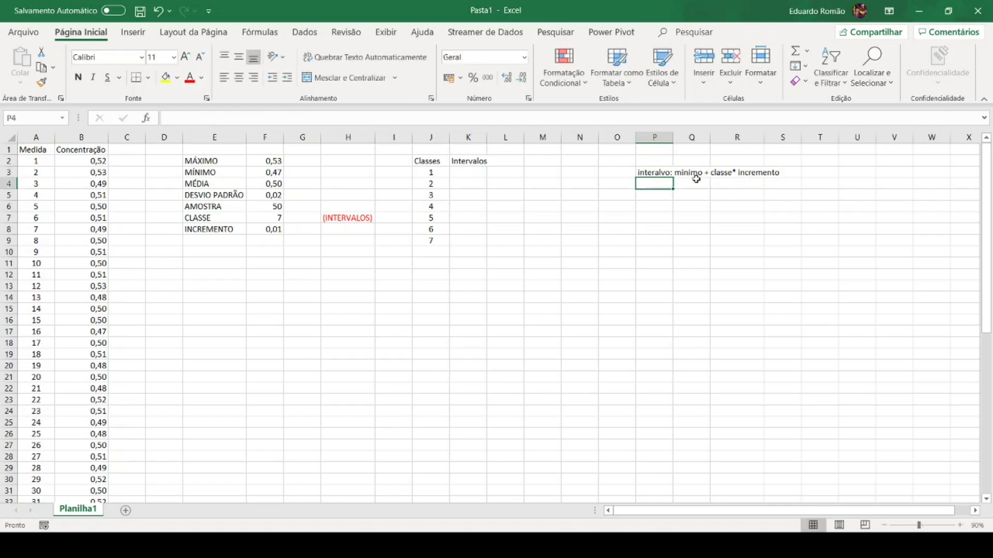
# Step: Format the formula note in cell P3 as red, bold text
pyautogui.click(665, 173)
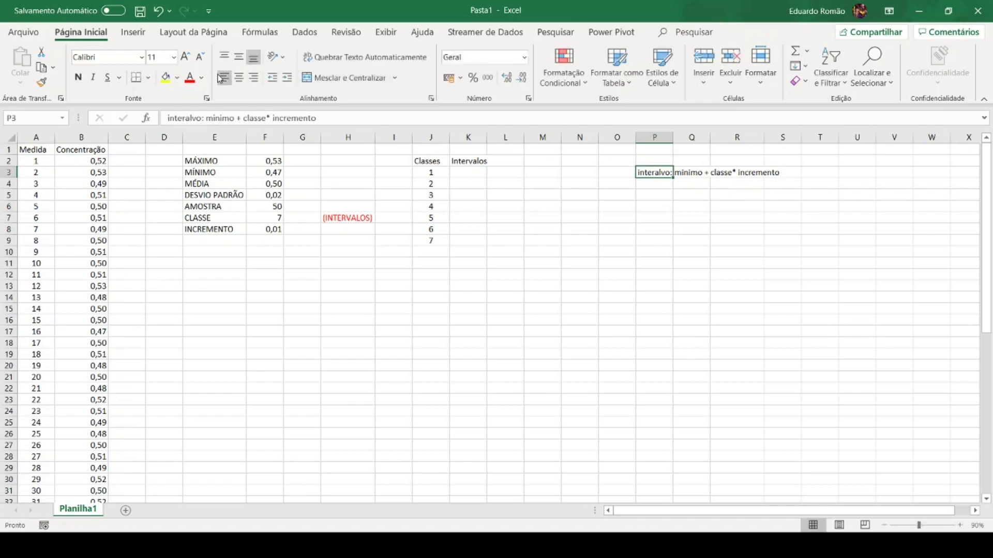
pyautogui.click(189, 78)
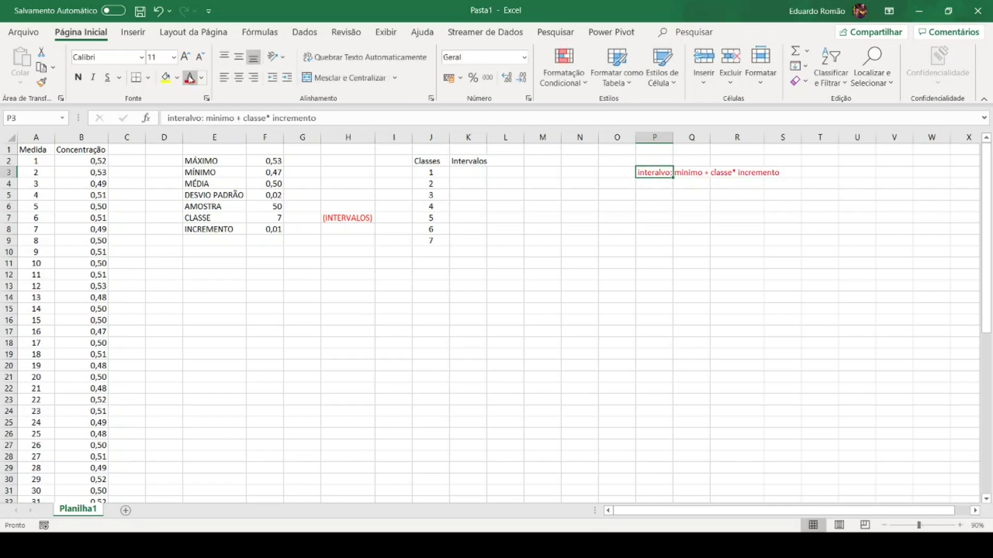
pyautogui.click(462, 175)
pyautogui.click(653, 175)
pyautogui.click(78, 77)
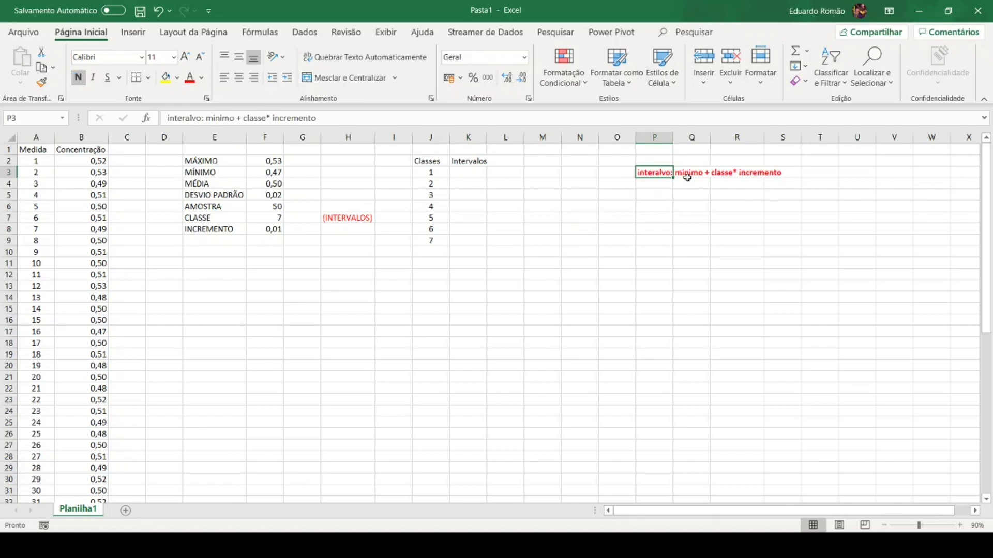
# Step: Build the first interval formula in cell K3 as minimum plus class times increment, =F3+J3*F8
pyautogui.click(465, 170)
pyautogui.write('=')
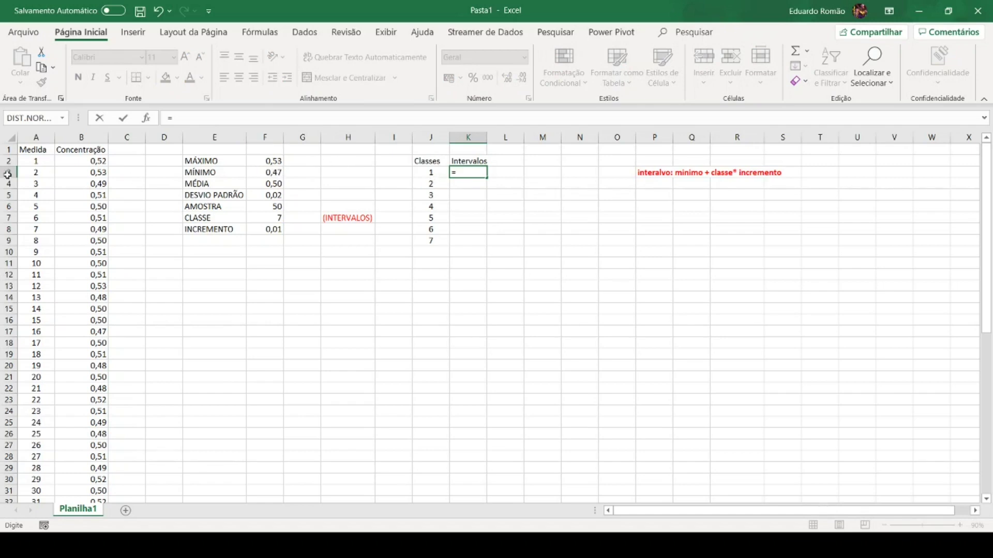
pyautogui.click(274, 173)
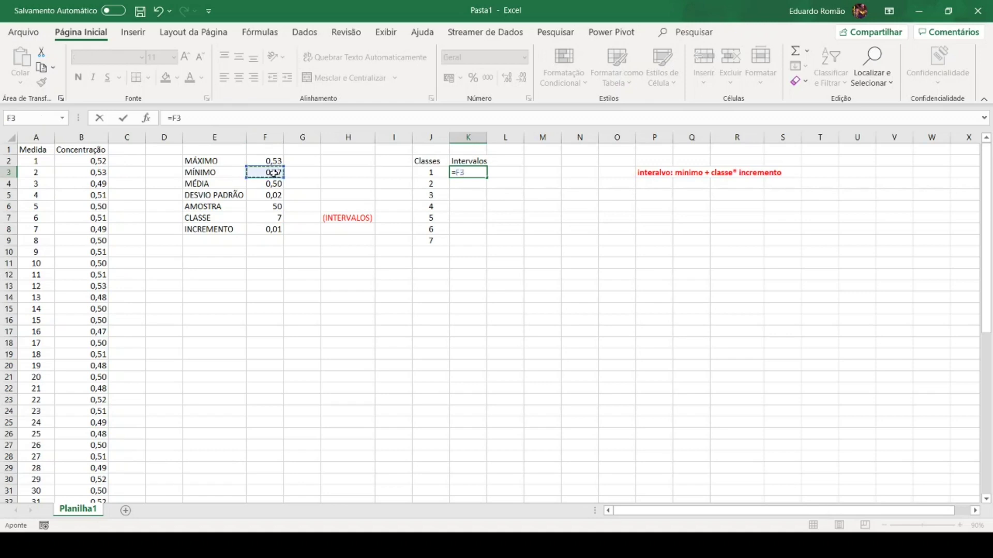
pyautogui.write('+')
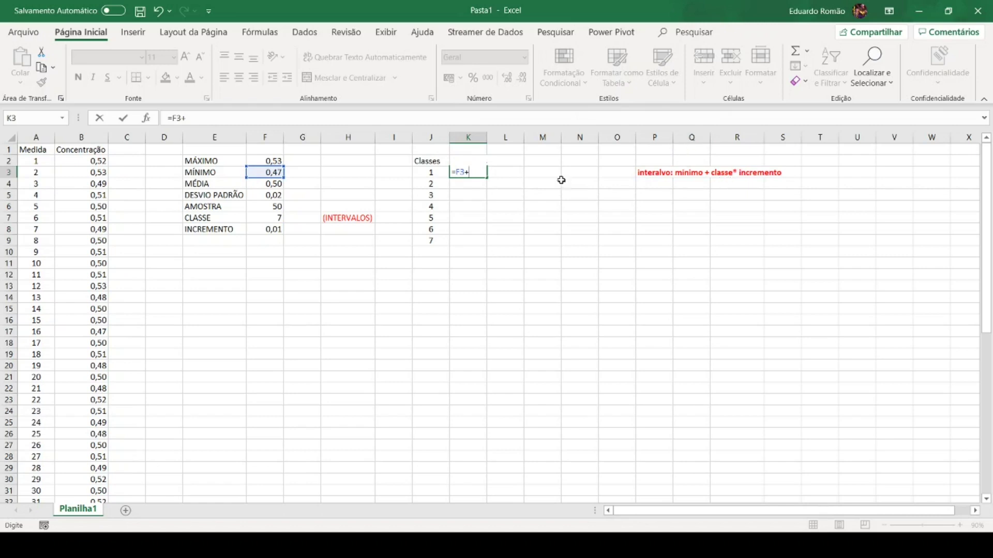
pyautogui.click(427, 172)
pyautogui.write('*')
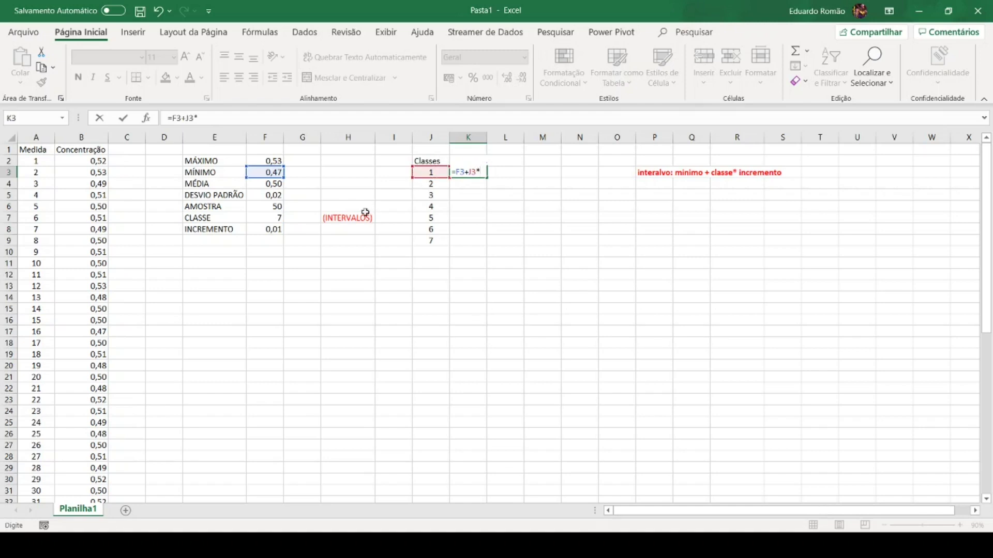
pyautogui.click(263, 232)
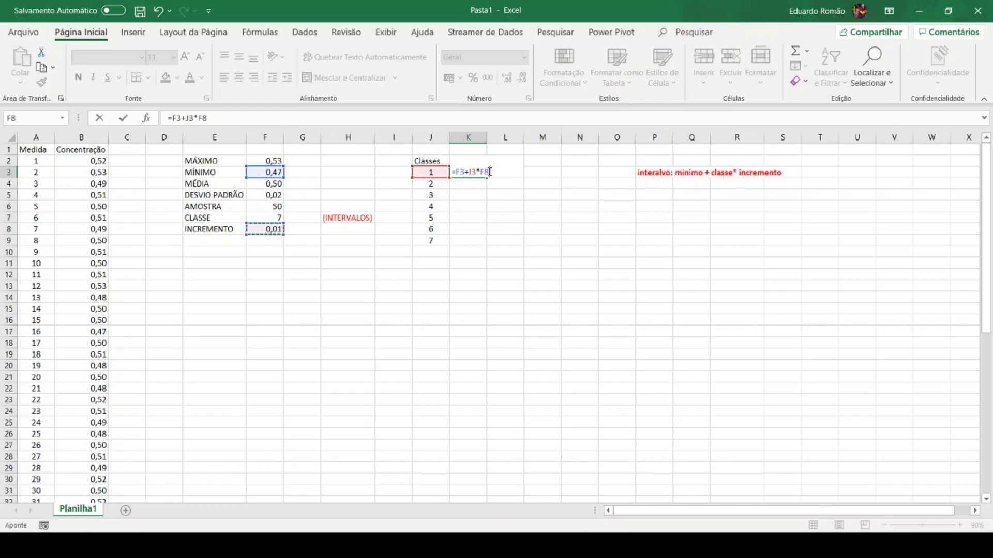
# Step: Make the minimum and increment references absolute so the formula in K3 reads =$F$3+J3*$F$8
pyautogui.click(465, 175)
pyautogui.write('$')
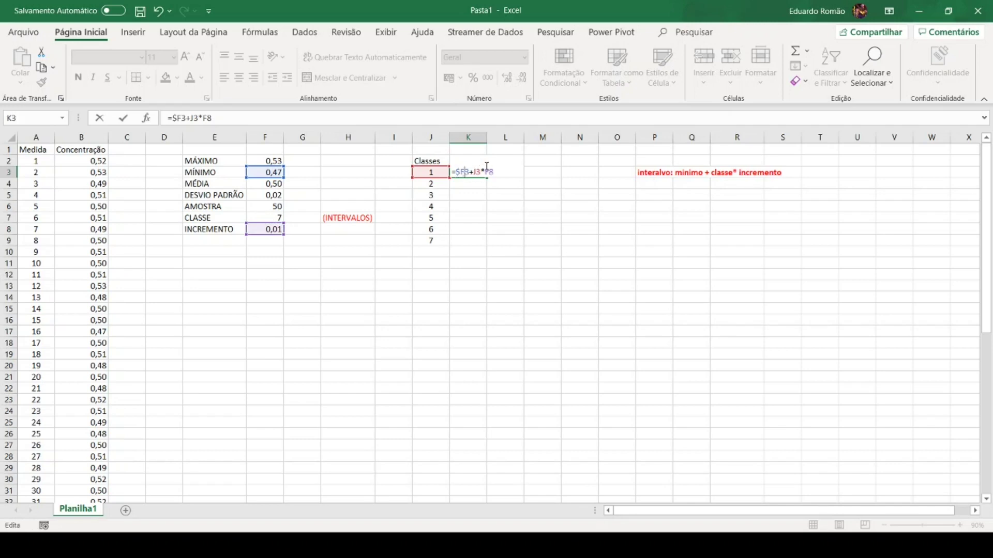
pyautogui.press('Right')
pyautogui.write('$')
pyautogui.write('$')
pyautogui.write('$')
pyautogui.press('Return')
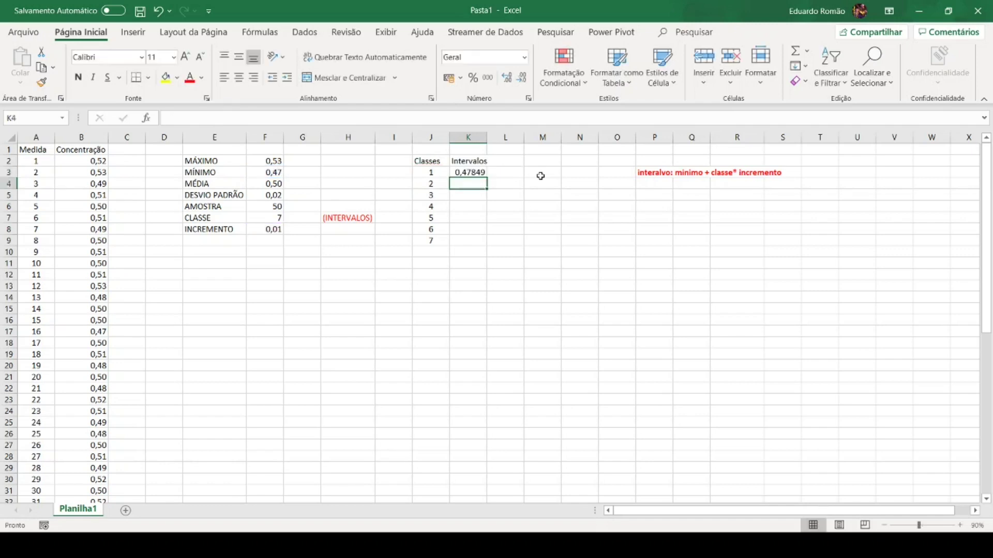
# Step: Format cell K3 as a centred number with two decimal places and fill its interval formula down to K9
pyautogui.click(473, 173)
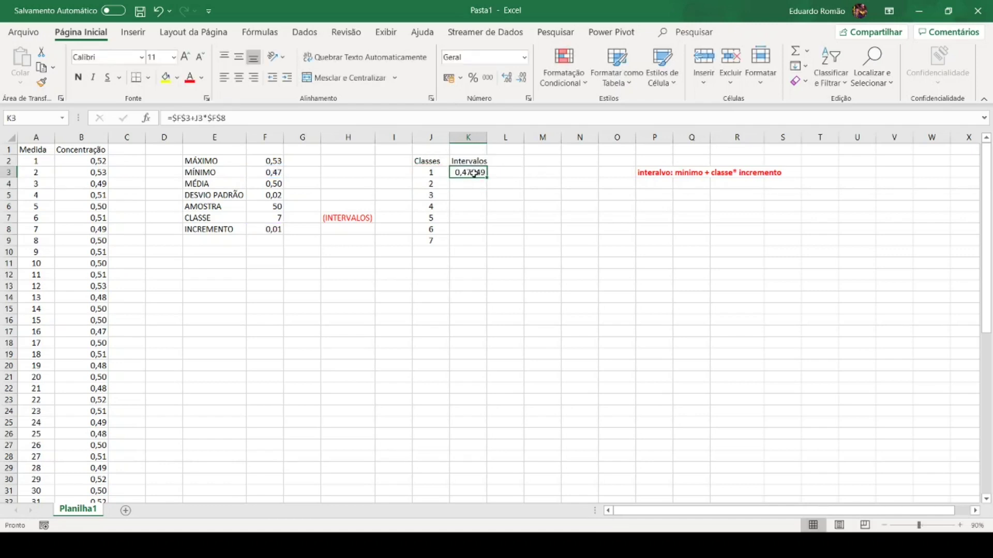
pyautogui.click(525, 86)
pyautogui.click(525, 85)
pyautogui.click(525, 86)
pyautogui.click(236, 81)
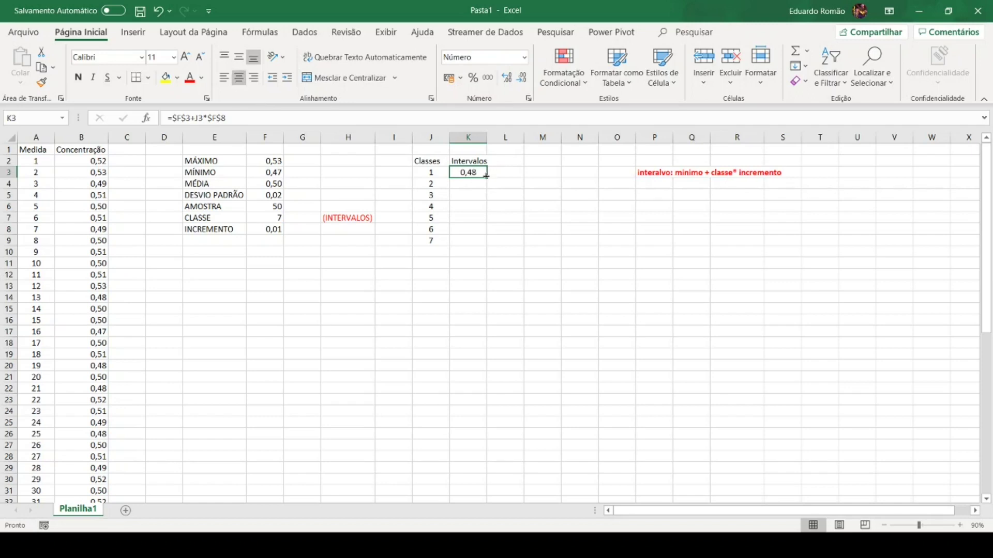
pyautogui.moveTo(486, 176); pyautogui.dragTo(485, 246)
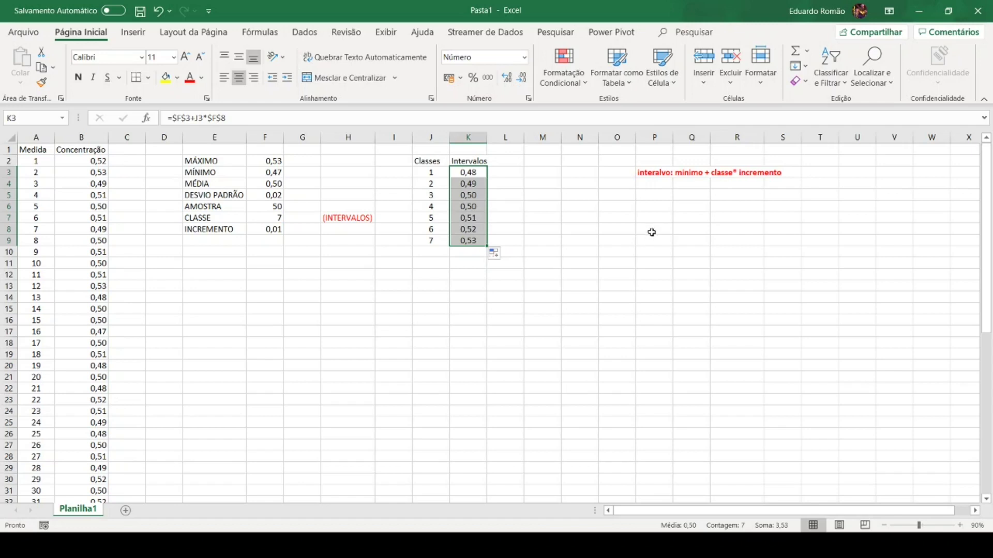
pyautogui.click(476, 171)
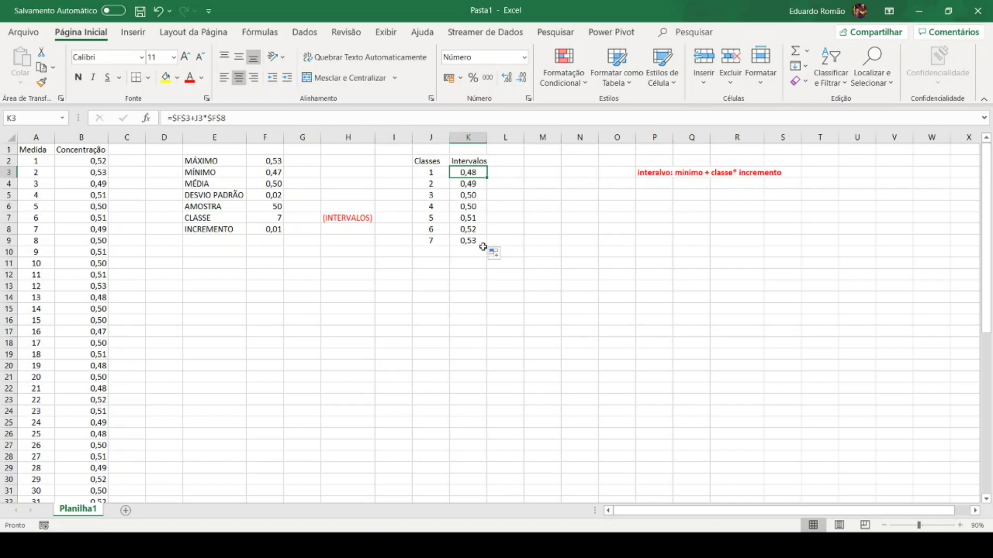
# Step: Enter the heading Frequência in cell L2 and widen column L to fit it
pyautogui.click(509, 163)
pyautogui.write('Freq')
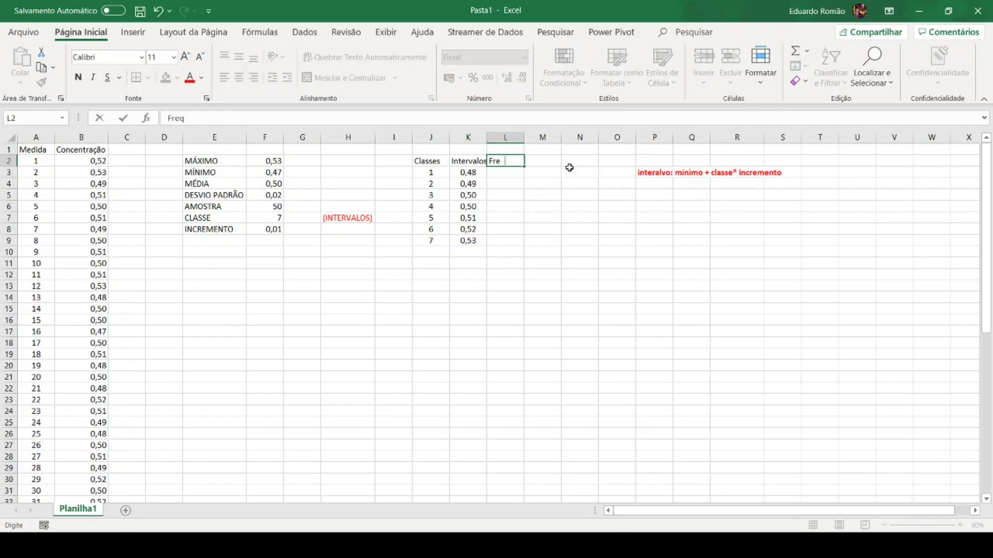
pyautogui.write('uência')
pyautogui.press('Return')
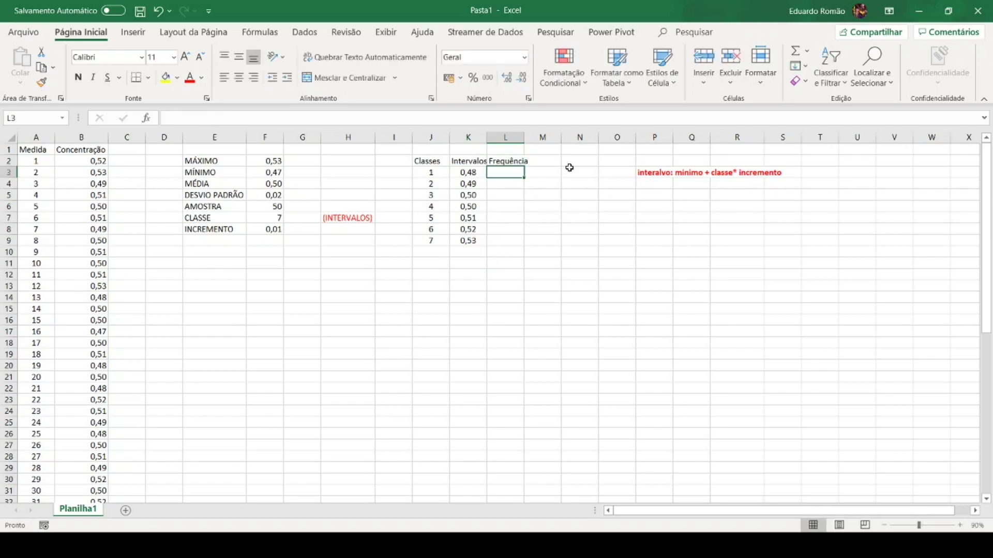
pyautogui.doubleClick(524, 137)
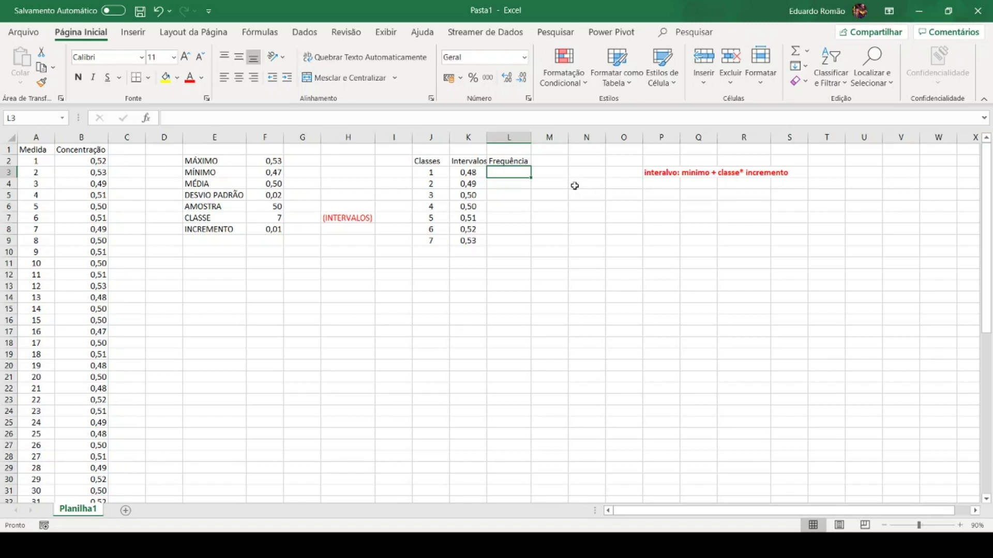
# Step: Enter the array formula =FREQÜÊNCIA(B2:B51;K3:K9) across cells L3 to L9 to count the concentrations in each interval
pyautogui.moveTo(513, 172); pyautogui.dragTo(514, 237)
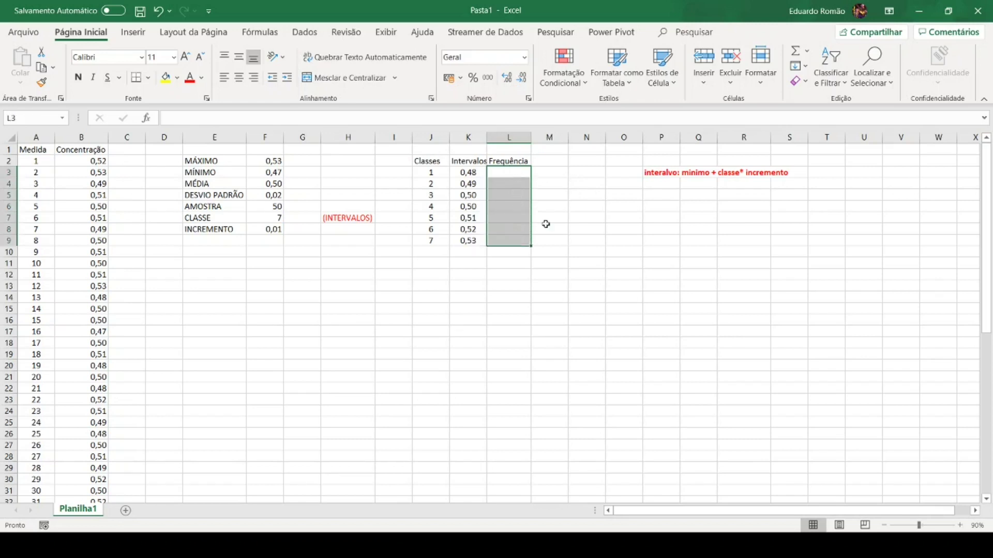
pyautogui.click(610, 183)
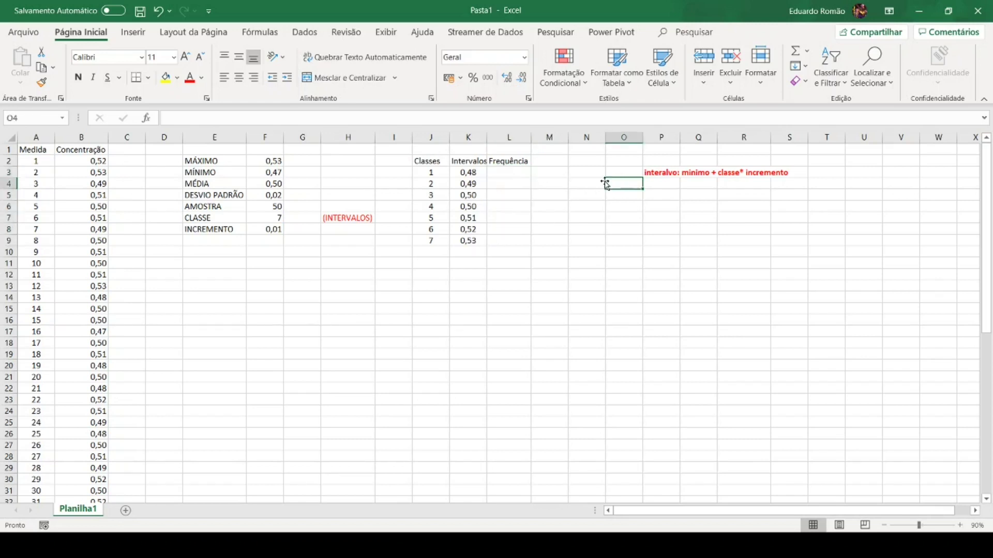
pyautogui.click(504, 174)
pyautogui.moveTo(504, 174); pyautogui.dragTo(507, 239)
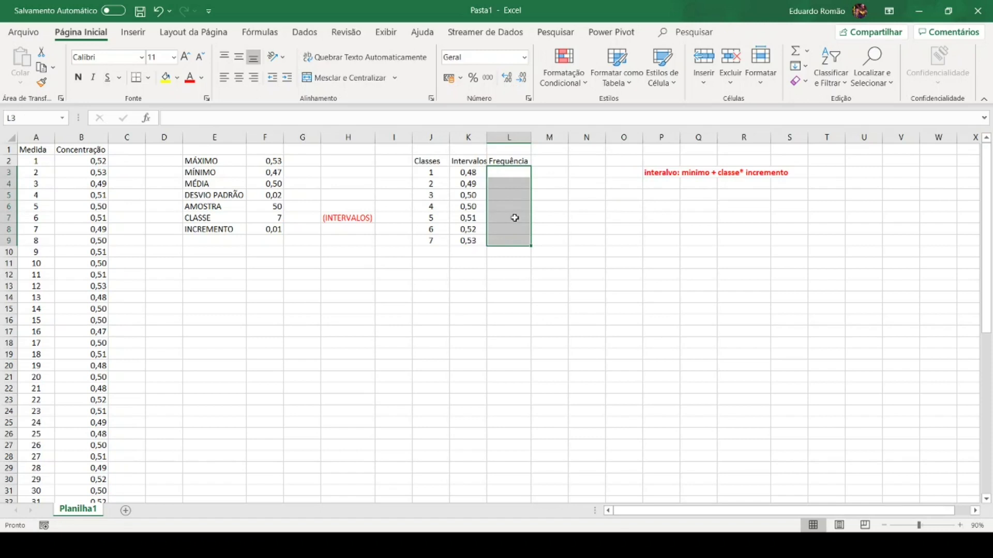
pyautogui.write('=')
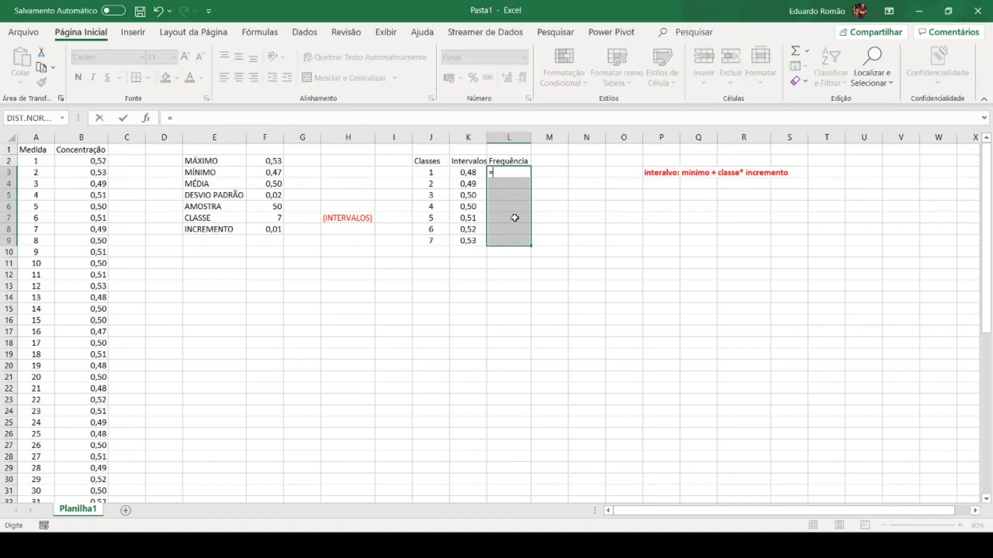
pyautogui.write('FREQ')
pyautogui.write('ÜENCIA(')
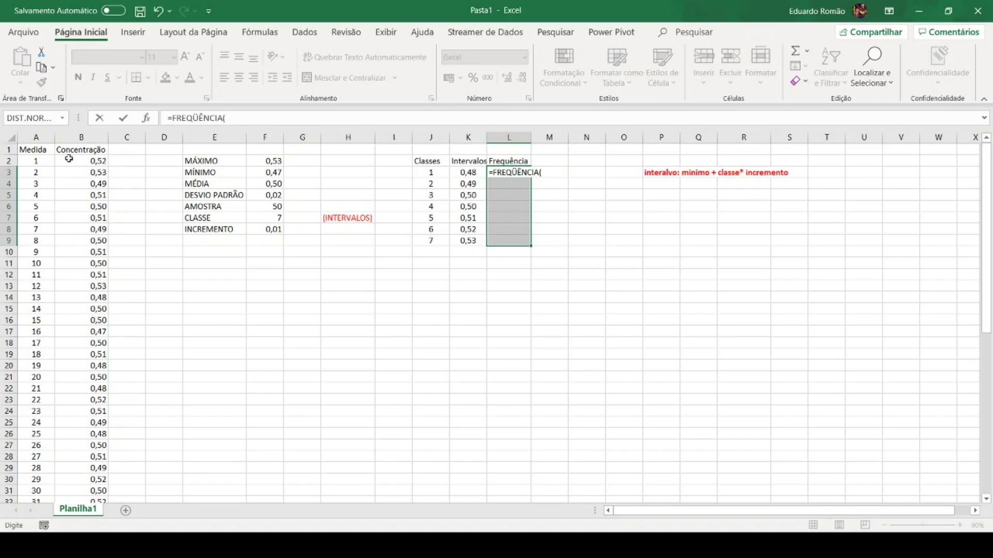
pyautogui.moveTo(82, 162); pyautogui.dragTo(93, 478)
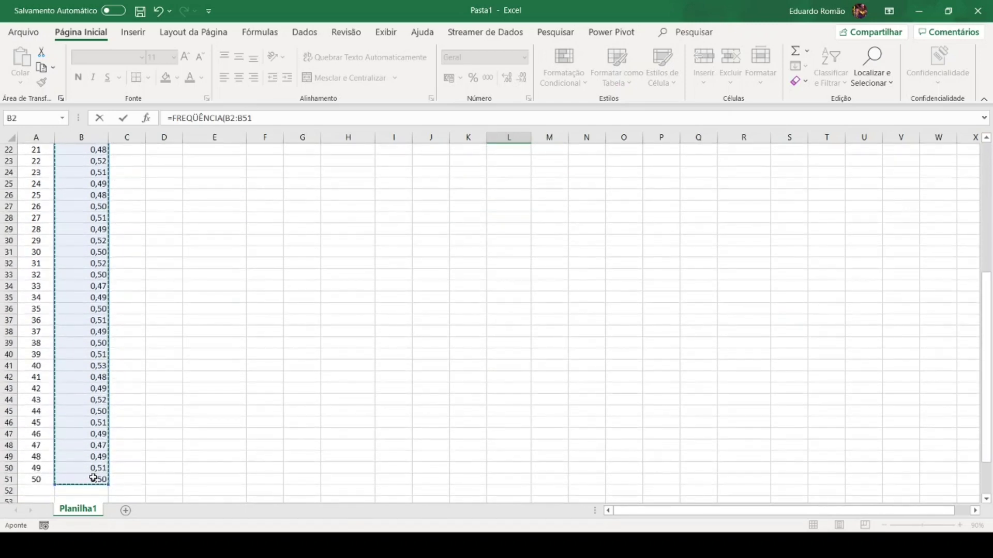
pyautogui.write(';')
pyautogui.moveTo(987, 316); pyautogui.dragTo(990, 186)
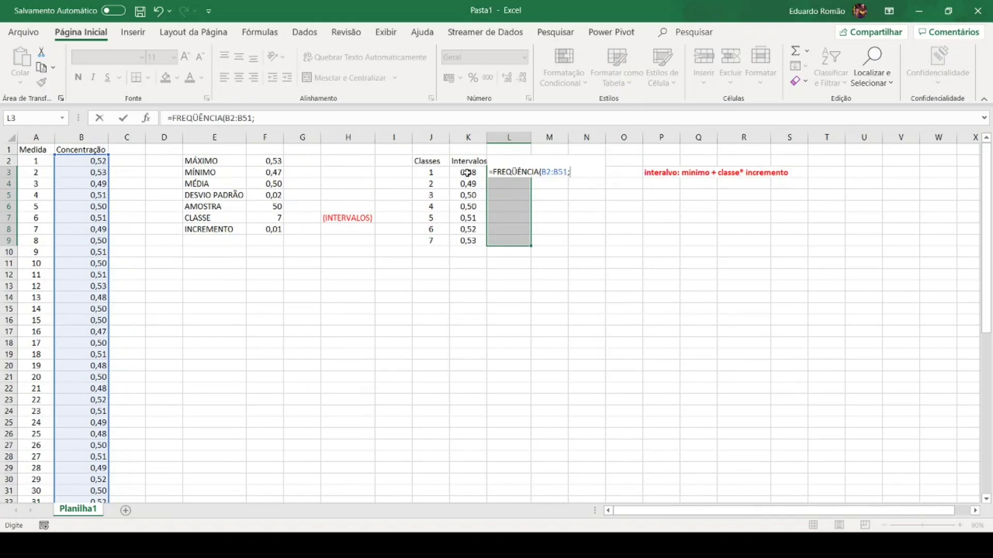
pyautogui.moveTo(466, 170); pyautogui.dragTo(468, 241)
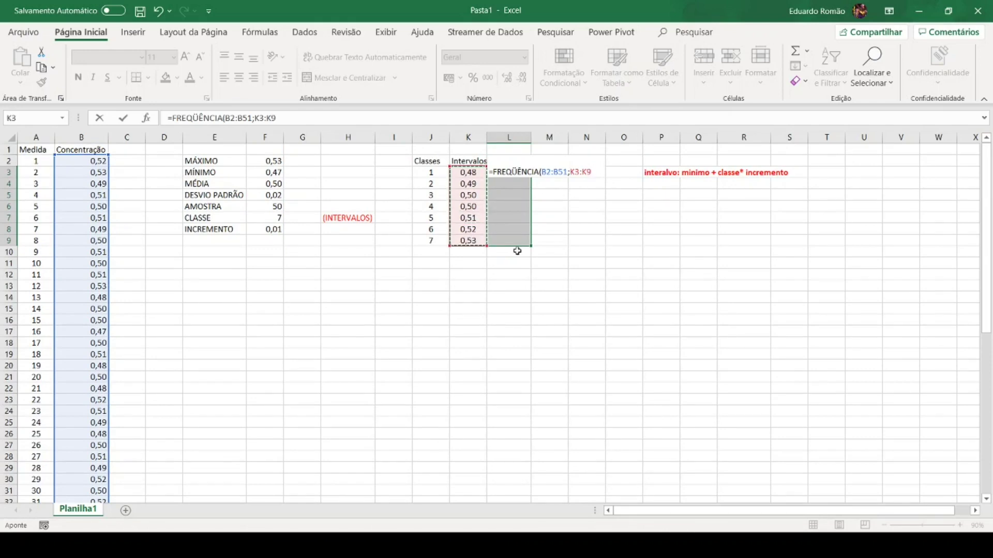
pyautogui.write(')')
pyautogui.hotkey('ctrl', 'shift', 'Return')
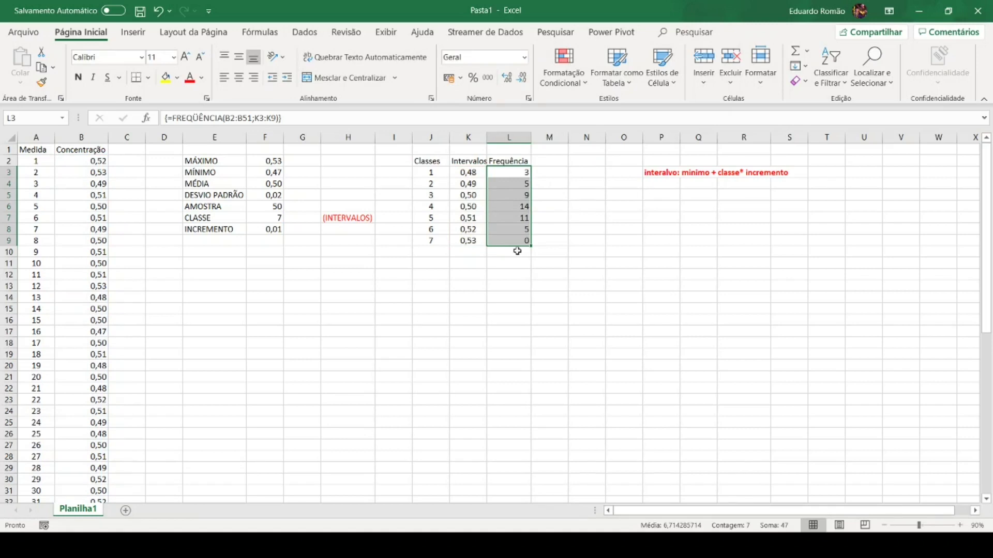
pyautogui.click(578, 207)
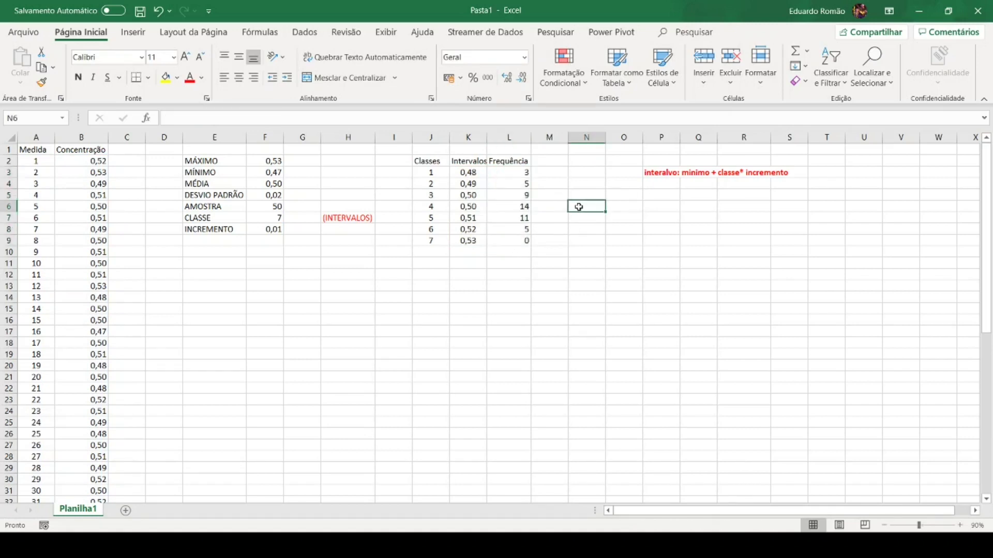
pyautogui.moveTo(512, 173); pyautogui.dragTo(512, 240)
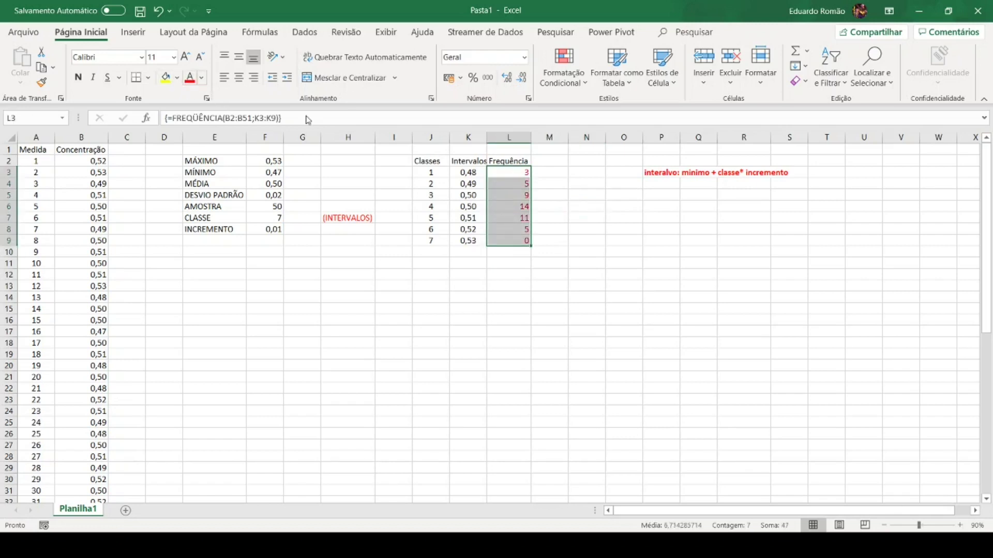
pyautogui.click(161, 12)
# Step: Write the bold red note "MARCAR AS LINHAS DA COLUNA, COLOCAR = FREQÜÊNCIA(VALORES_PROBLEMA;INTERVALOS DAS CLASSES)." in cell N6
pyautogui.click(580, 204)
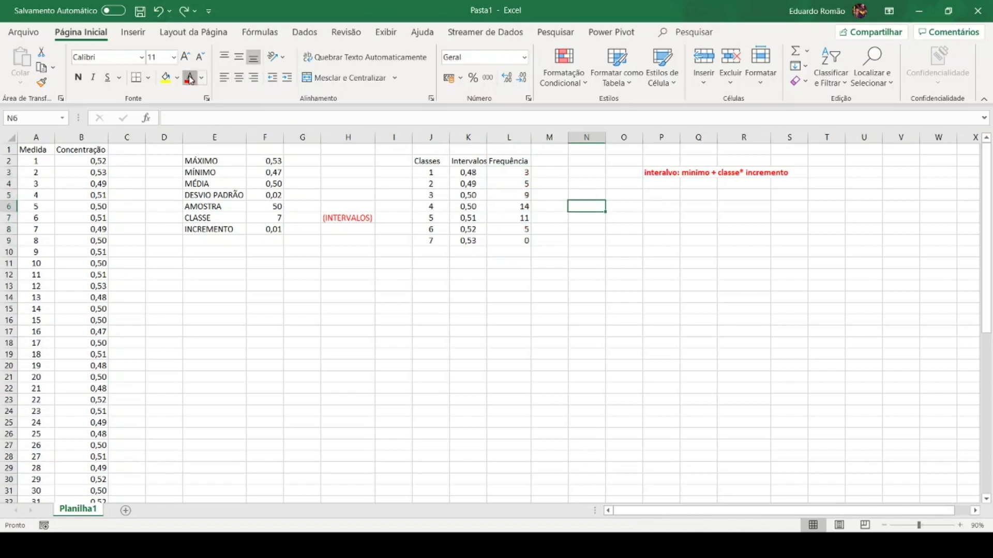
pyautogui.click(78, 78)
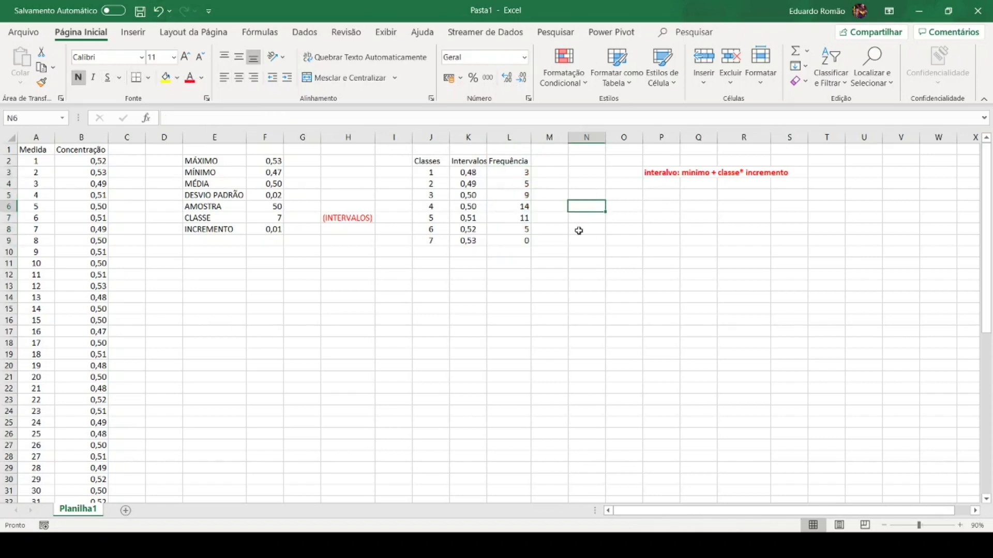
pyautogui.write('MARCAR')
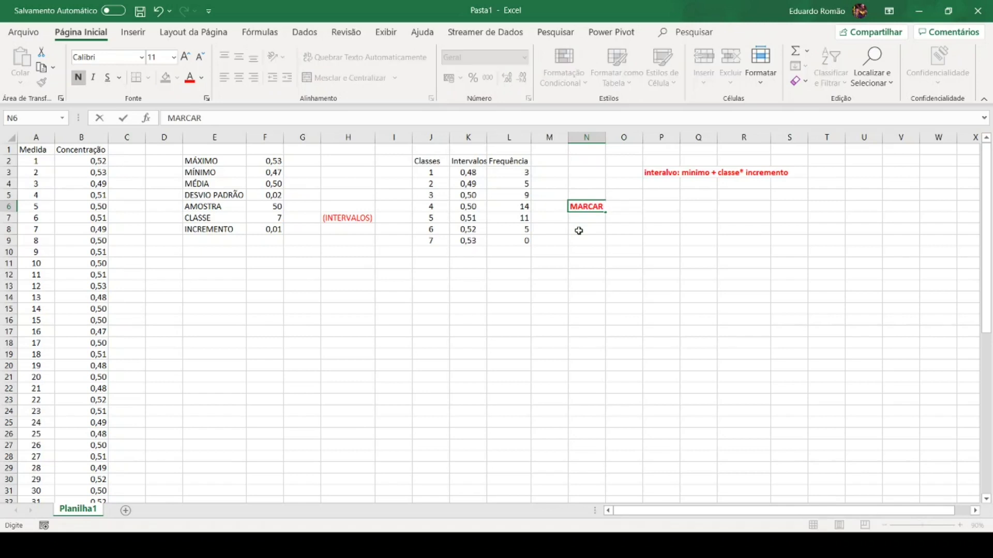
pyautogui.write(' AS LINHAS DA COL')
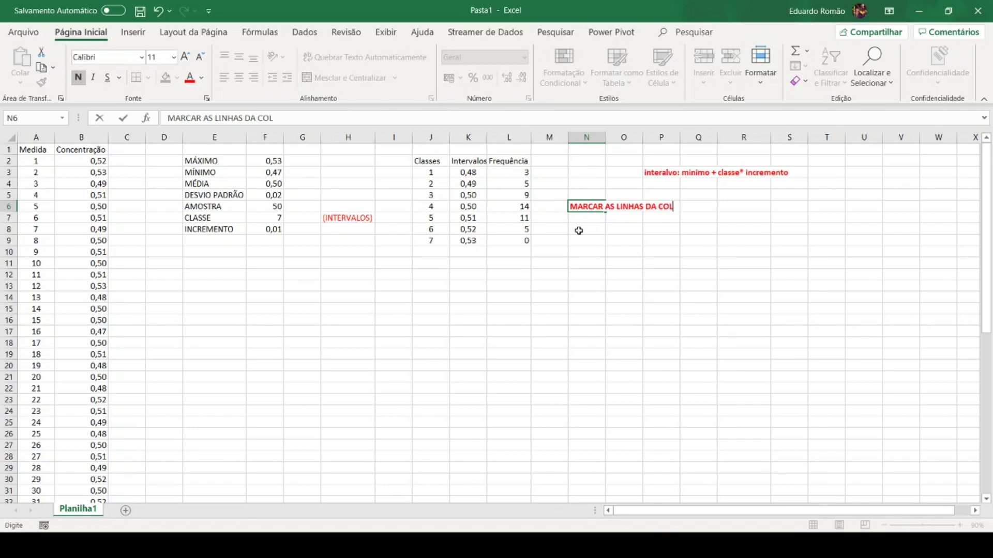
pyautogui.write('UNA ')
pyautogui.write('COLOCAN')
pyautogui.press('BackSpace')
pyautogui.press('BackSpace')
pyautogui.press('BackSpace')
pyautogui.press('BackSpace')
pyautogui.write('OCAR = f')
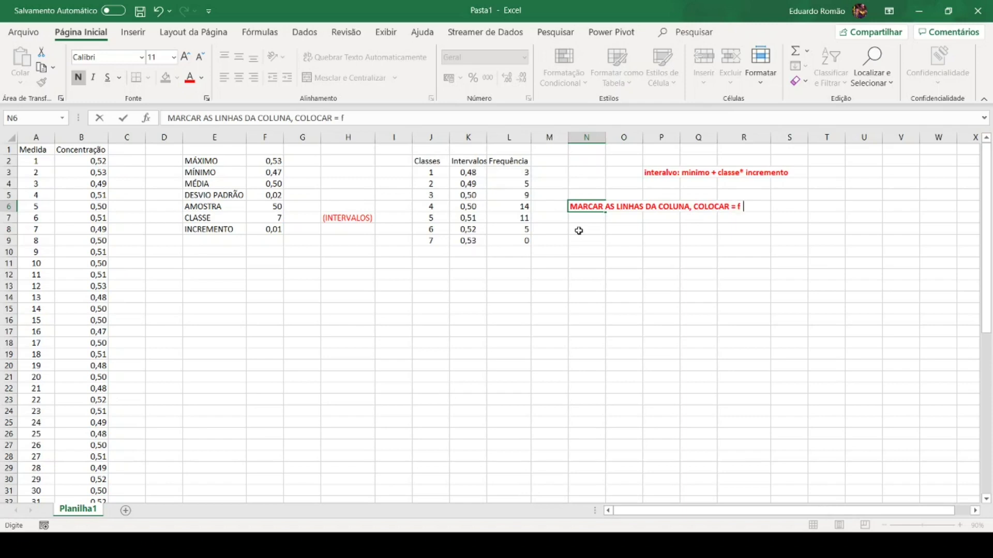
pyautogui.press('BackSpace')
pyautogui.press('BackSpace')
pyautogui.write('FREQÜÊNCIA')
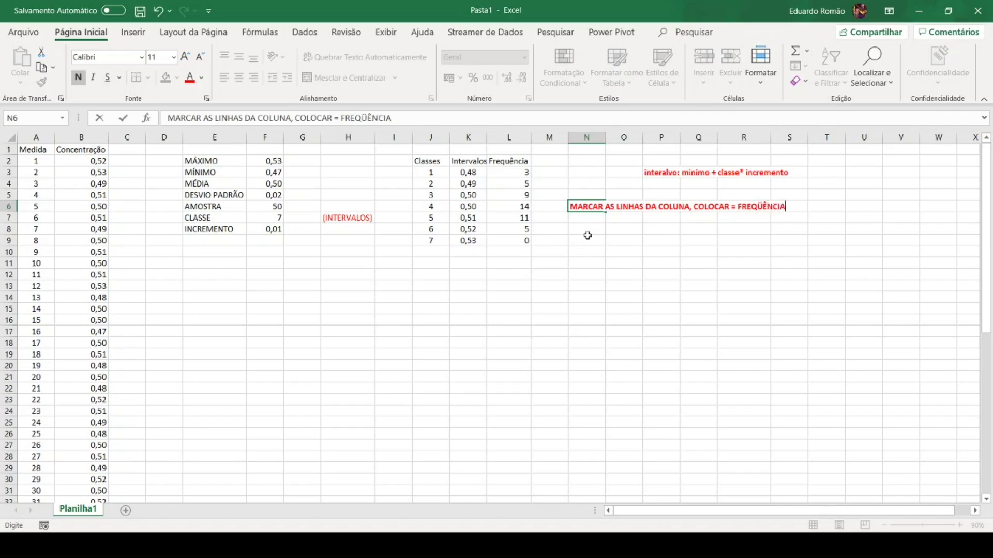
pyautogui.write('(VALORES_PORCEN')
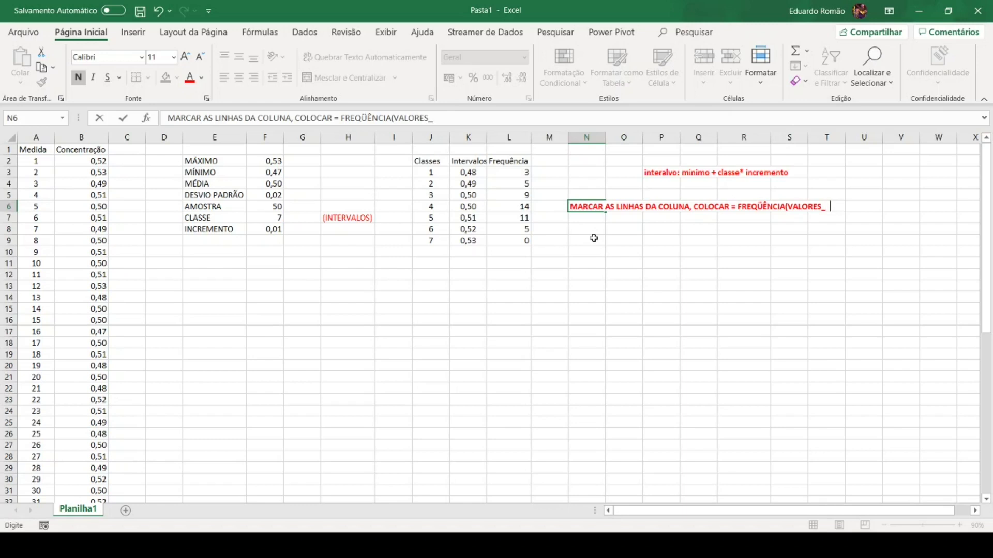
pyautogui.press('BackSpace')
pyautogui.press('BackSpace')
pyautogui.press('BackSpace')
pyautogui.press('BackSpace')
pyautogui.press('BackSpace')
pyautogui.write('ROBLEMA')
pyautogui.press('BackSpace')
pyautogui.press('BackSpace')
pyautogui.write('MA')
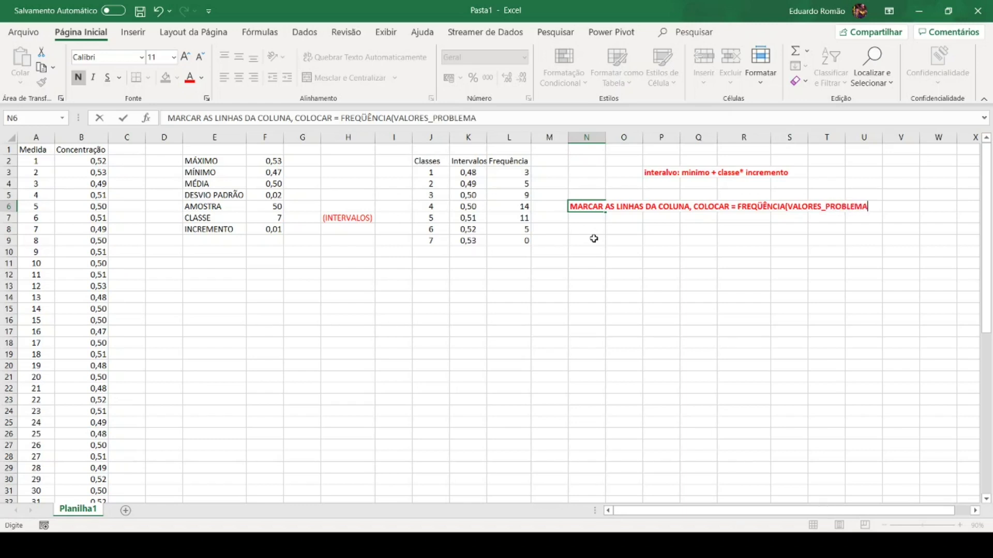
pyautogui.write(';INTERVALORES')
pyautogui.press('BackSpace')
pyautogui.press('BackSpace')
pyautogui.press('BackSpace')
pyautogui.write('S DAS ')
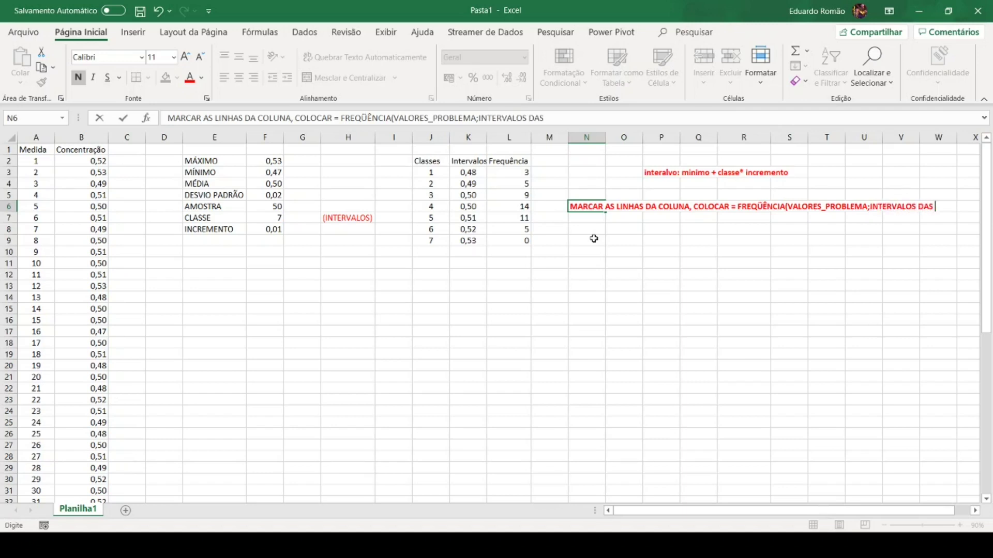
pyautogui.write('CLASSES).')
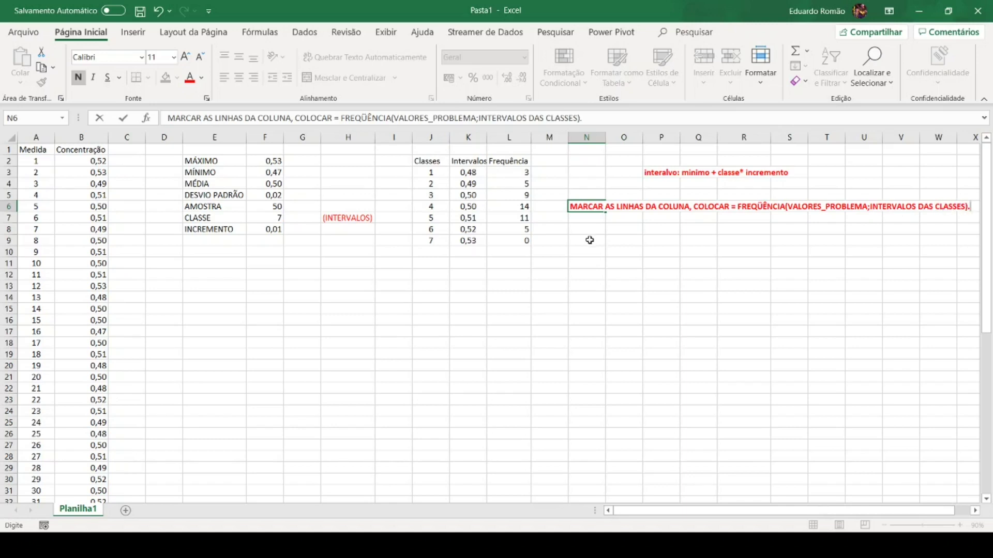
pyautogui.press('Return')
# Step: Write the note "APERTAR JUNTO CRTL+SHIFIT+ENTER" in cell N7, directly below the frequency note
pyautogui.write('DIGITAR')
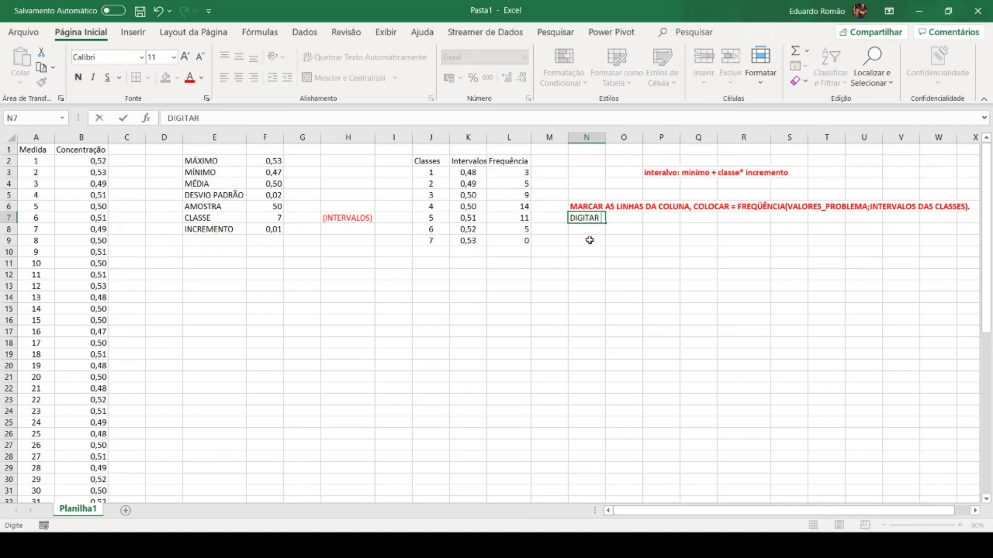
pyautogui.press('BackSpace')
pyautogui.press('BackSpace')
pyautogui.press('BackSpace')
pyautogui.press('BackSpace')
pyautogui.press('BackSpace')
pyautogui.press('BackSpace')
pyautogui.press('BackSpace')
pyautogui.write('APERTAR JUNTO')
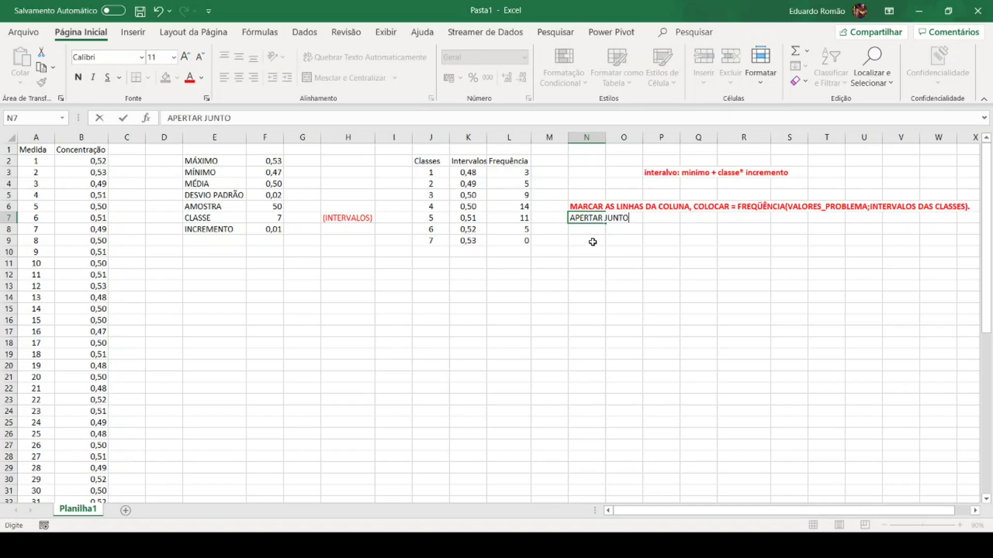
pyautogui.write(' CRTL+SHIFIT+ENTER')
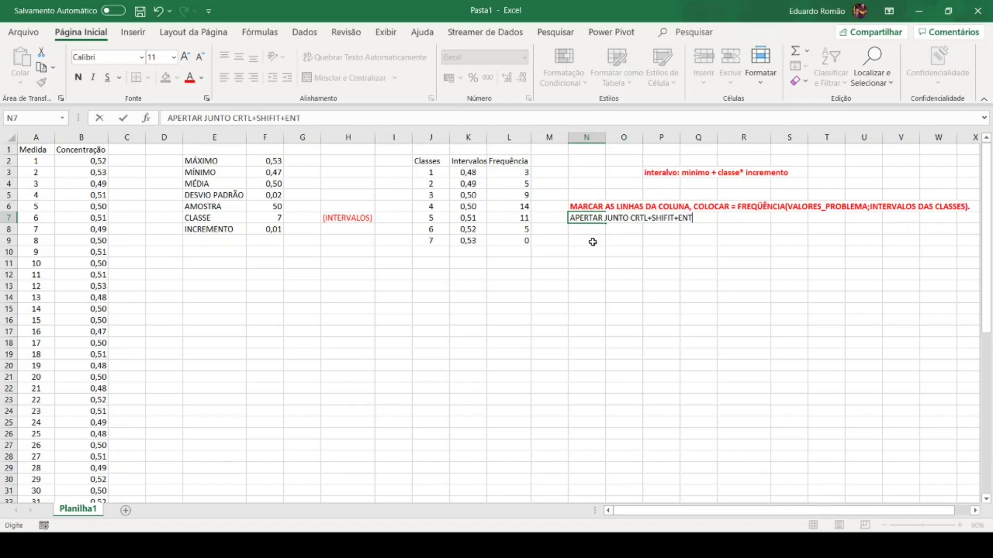
pyautogui.press('Return')
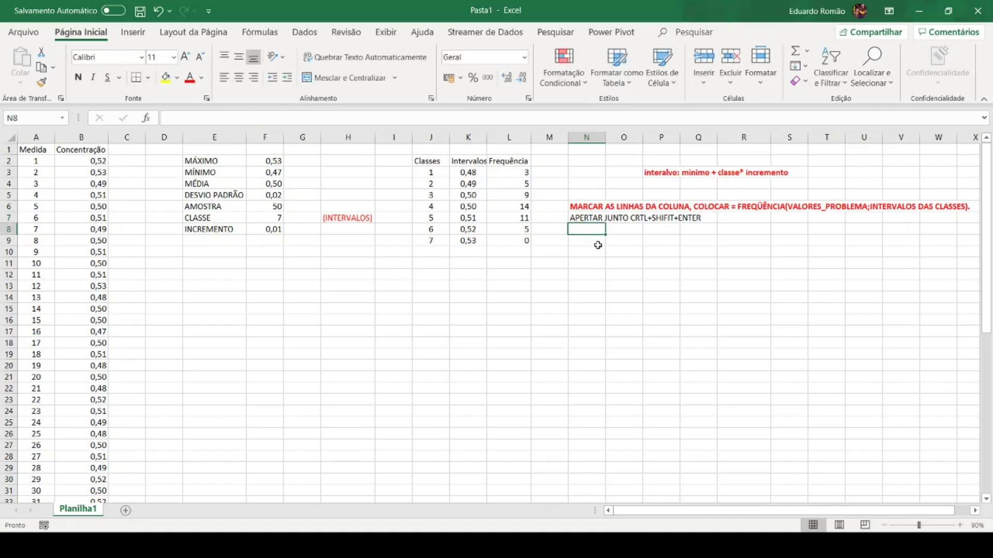
# Step: Total the frequencies in cell L10 with the formula =SOMA(L3:L9)
pyautogui.click(501, 255)
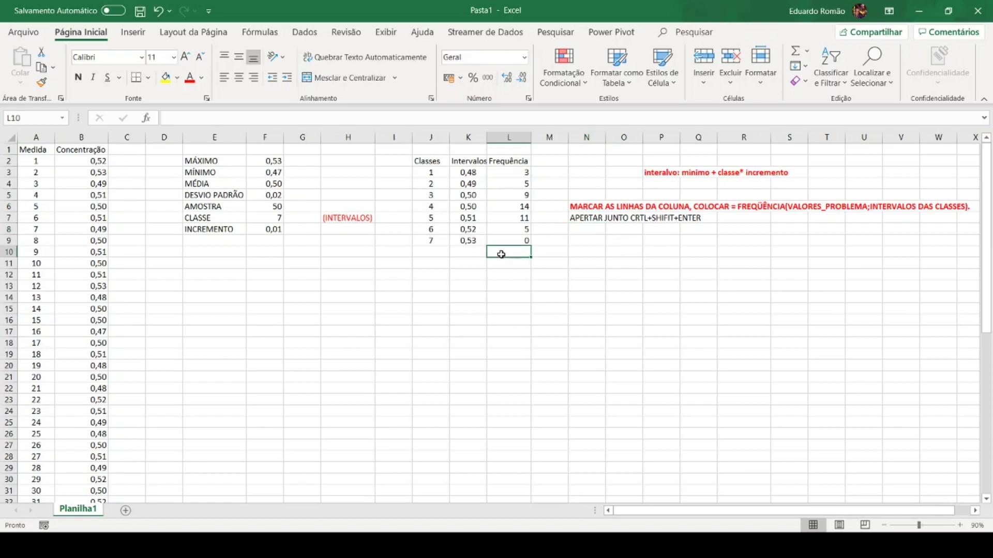
pyautogui.write('=SOMA(')
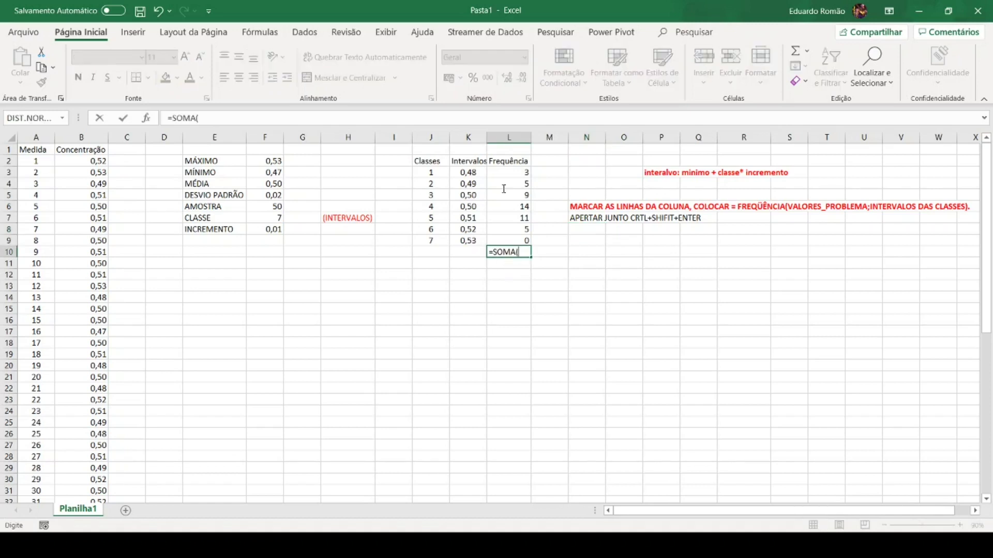
pyautogui.moveTo(514, 172); pyautogui.dragTo(517, 243)
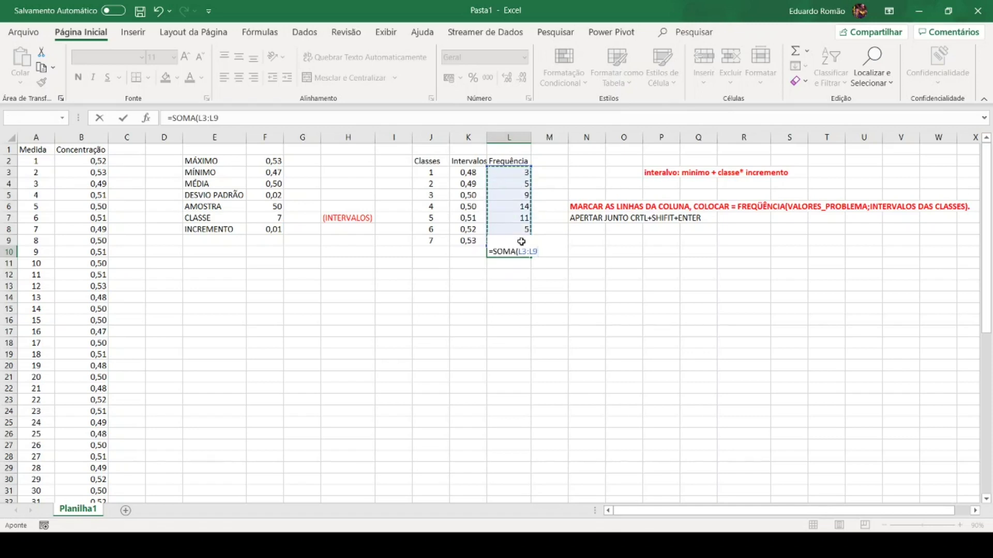
pyautogui.write(')')
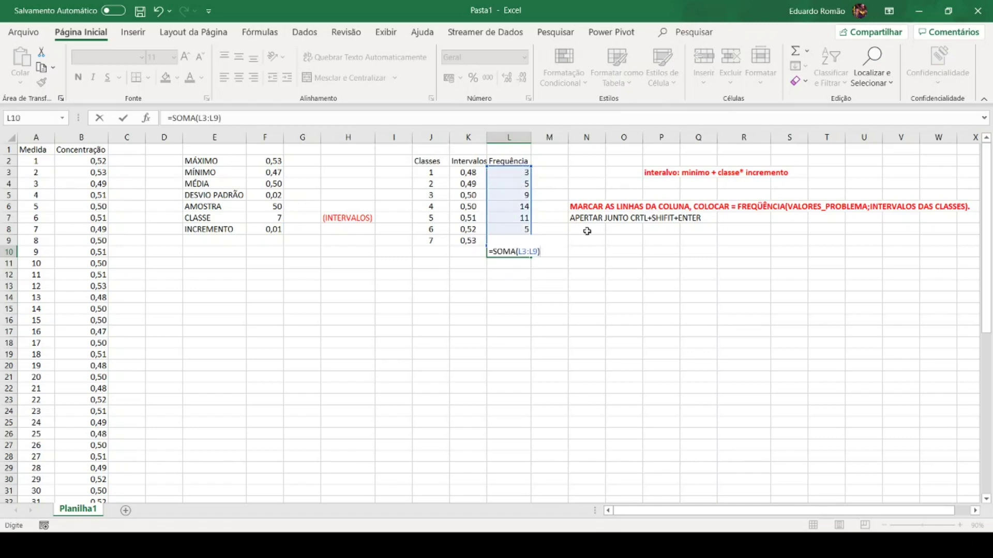
pyautogui.hotkey('ctrl', 'Return')
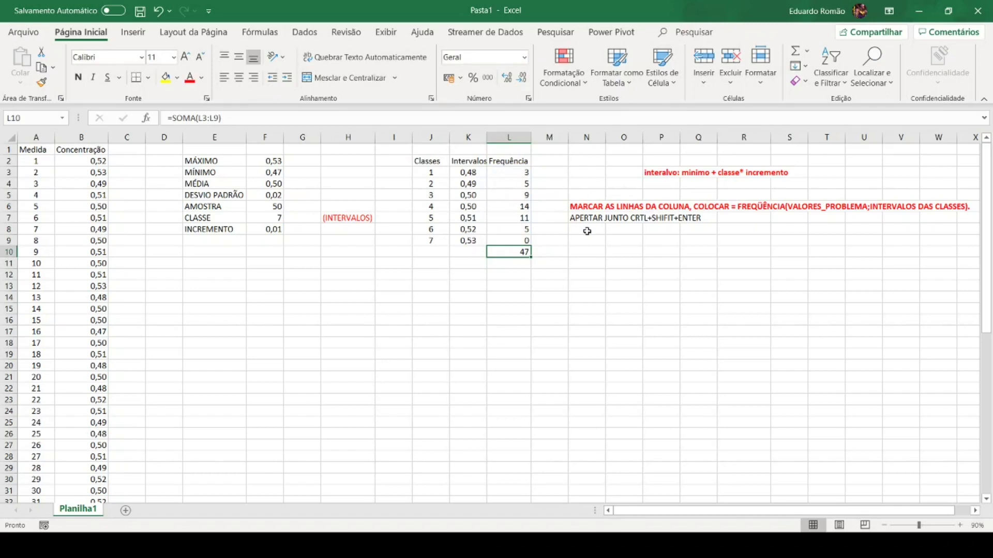
# Step: Round the class increment in cell F8 up to two decimals with the formula =ARREDONDAR.PARA.CIMA((F2-F3)/F7;2)
pyautogui.click(479, 174)
pyautogui.click(476, 198)
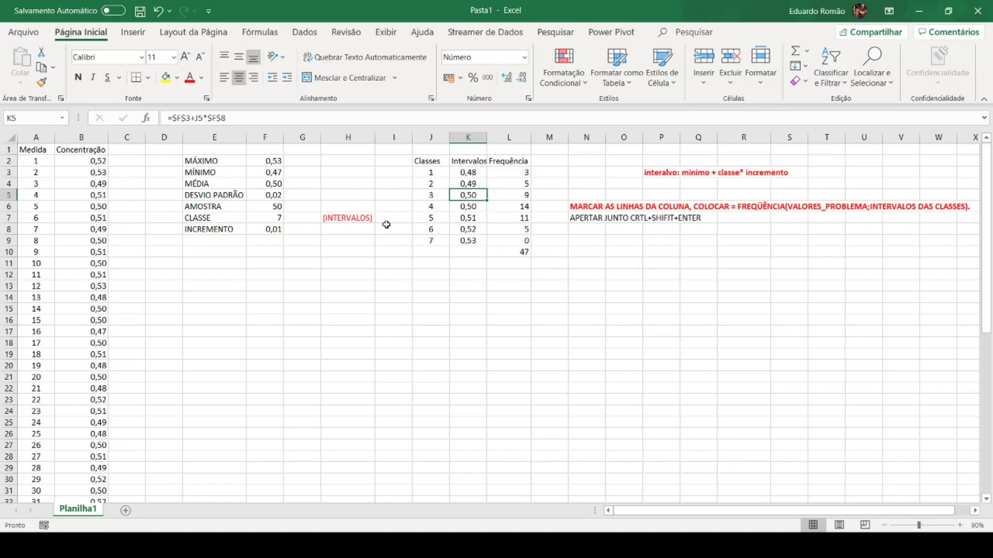
pyautogui.click(271, 231)
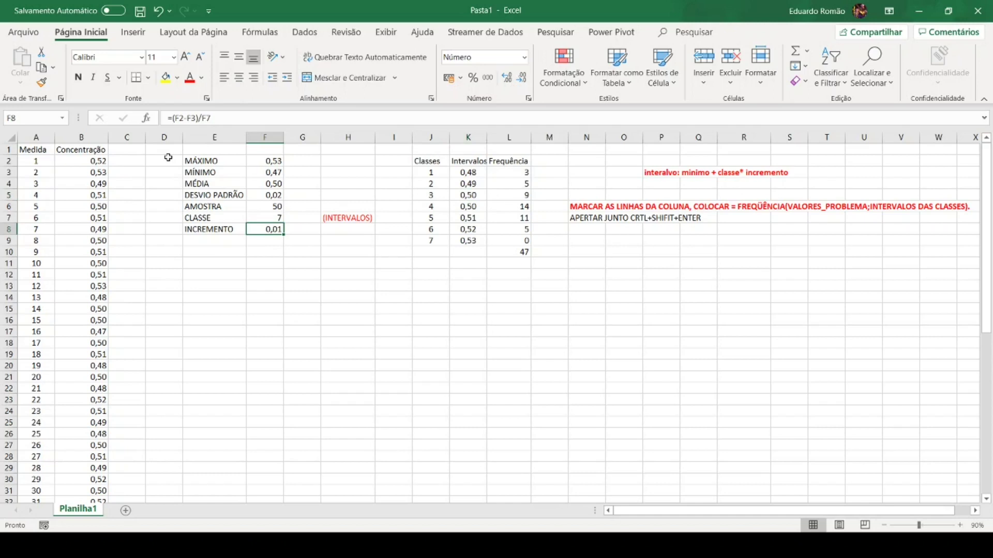
pyautogui.click(173, 120)
pyautogui.write('A')
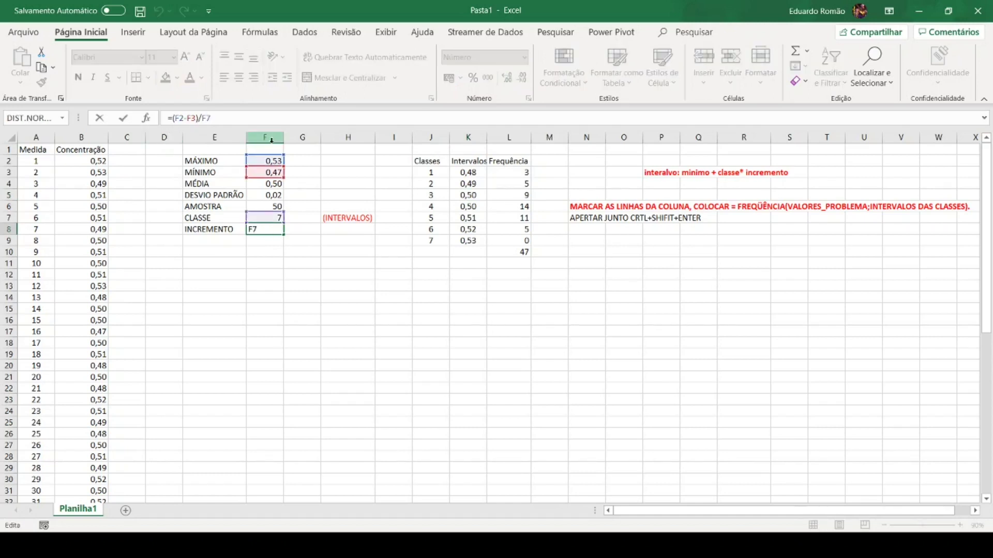
pyautogui.write('REE')
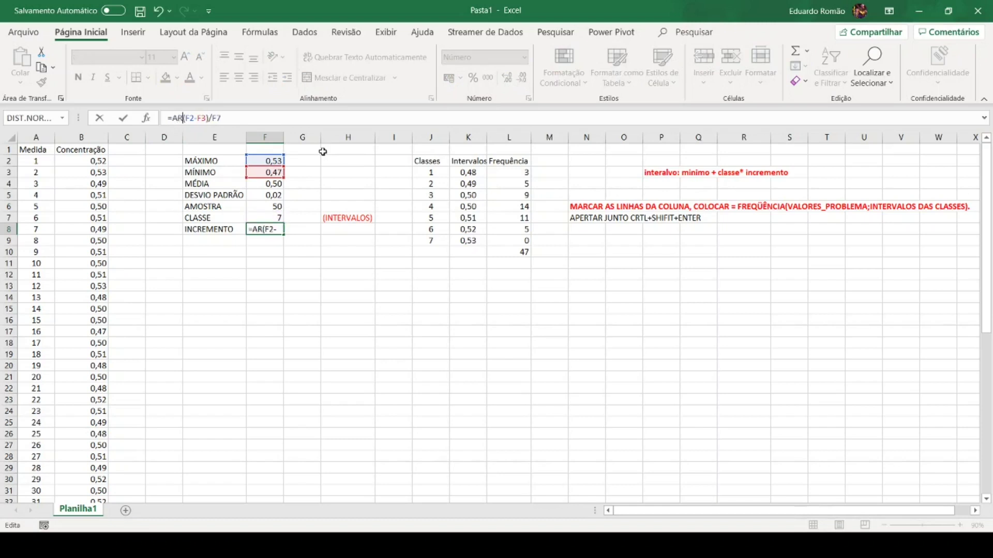
pyautogui.press('BackSpace')
pyautogui.press('BackSpace')
pyautogui.write('RE')
pyautogui.write('DONDAR.PARA.')
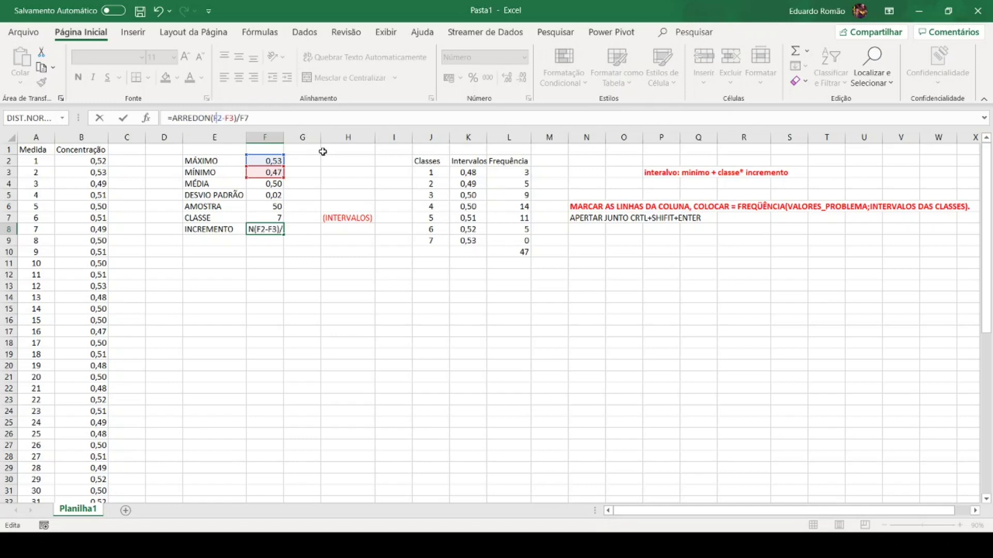
pyautogui.write('CIM')
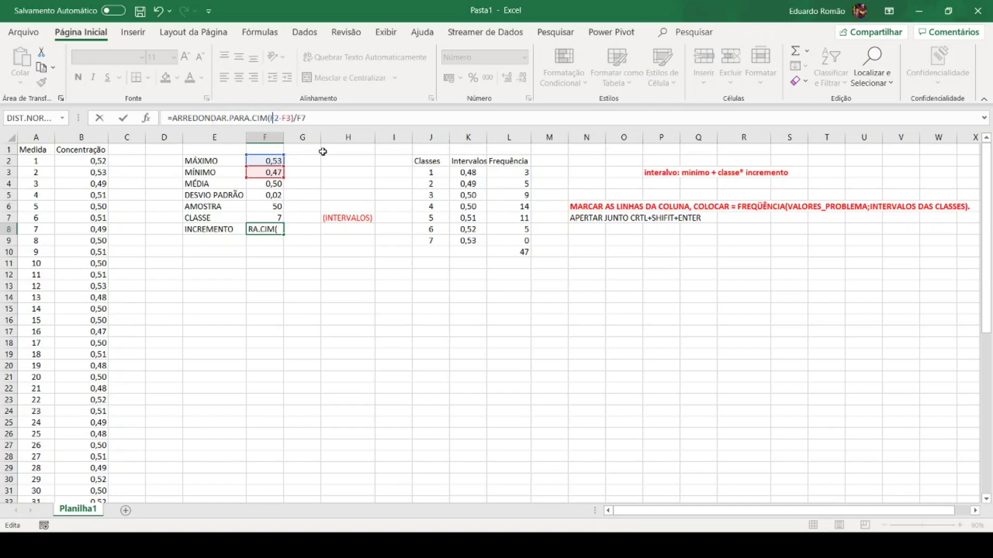
pyautogui.write('A(')
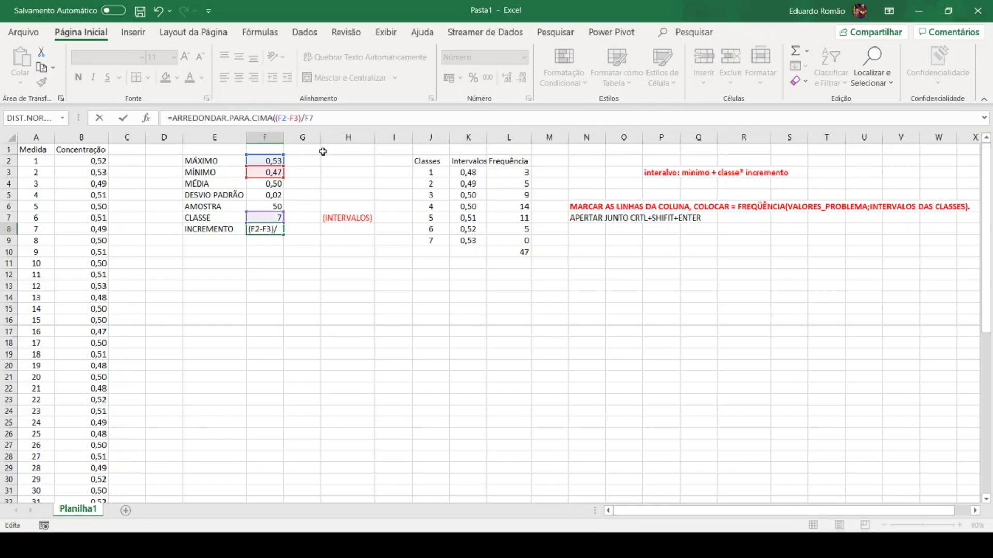
pyautogui.click(316, 118)
pyautogui.write(';2)')
pyautogui.press('Return')
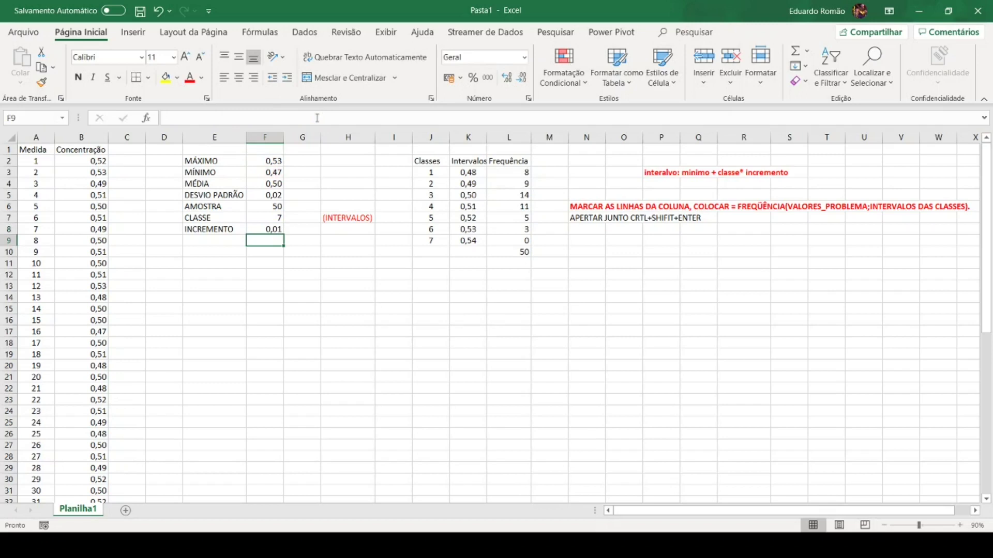
pyautogui.click(274, 231)
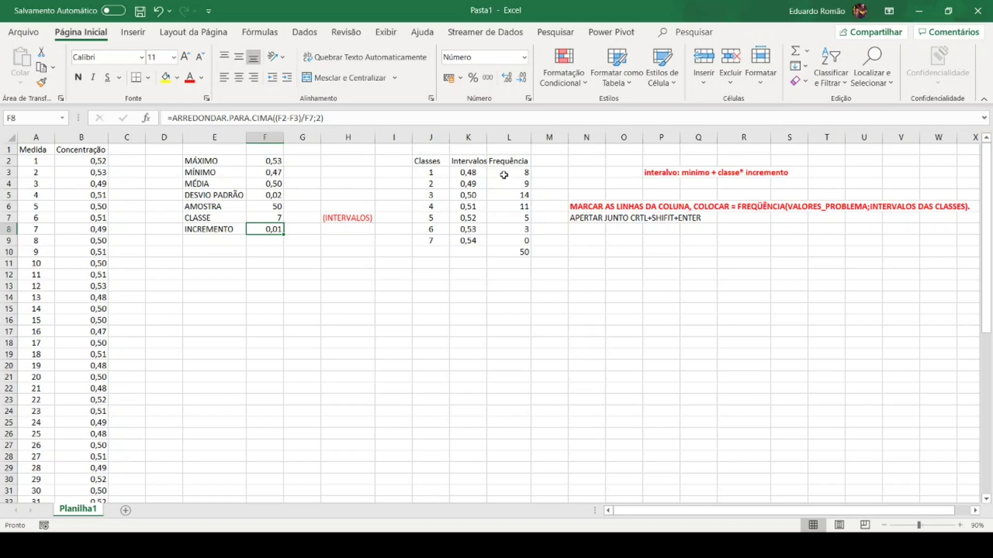
# Step: Insert a clustered column chart from the Intervalos and Frequência data in K2:L9
pyautogui.moveTo(472, 162); pyautogui.dragTo(509, 242)
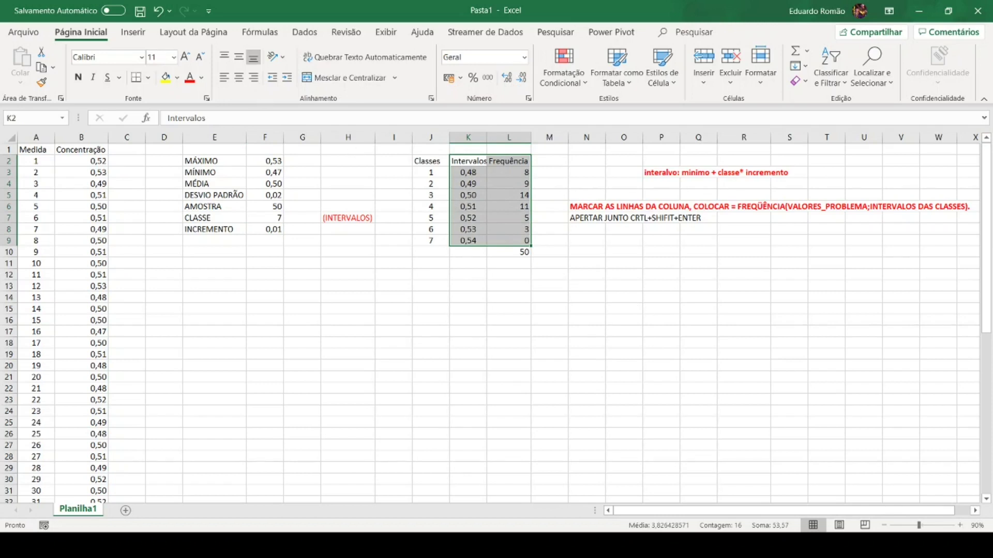
pyautogui.click(133, 34)
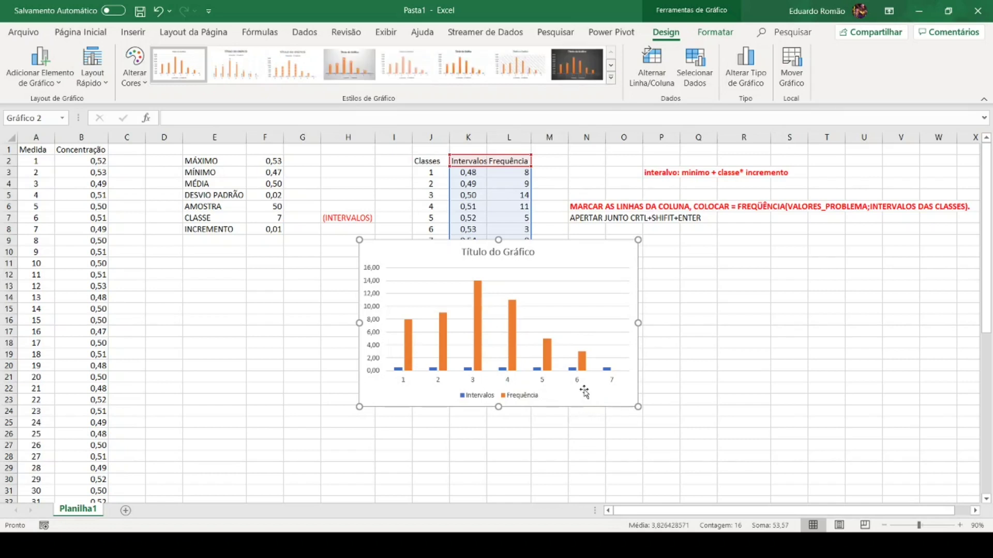
# Step: Replace the two-series chart with a column chart of Frequência by Intervalos, placed just below the classes table
pyautogui.press('Escape')
pyautogui.press('Delete')
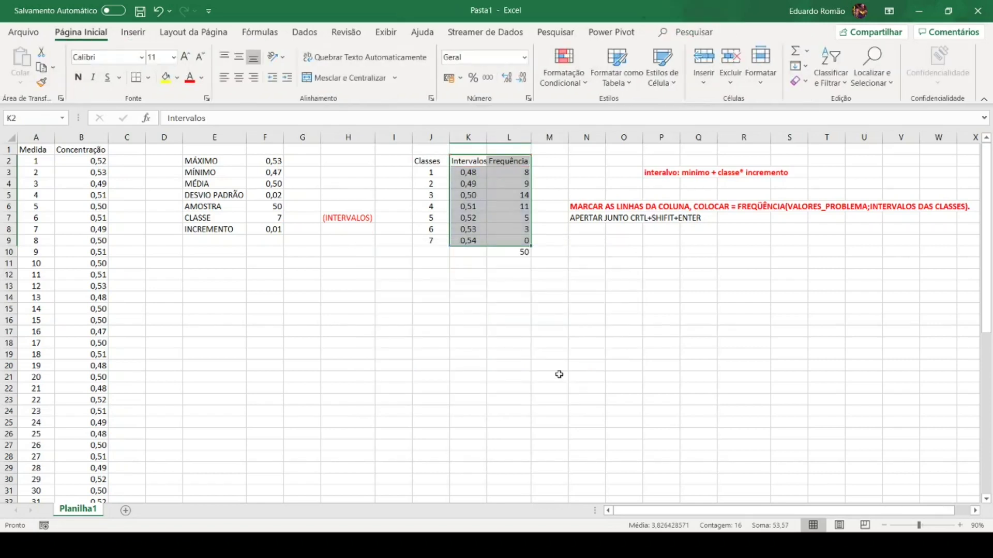
pyautogui.click(133, 33)
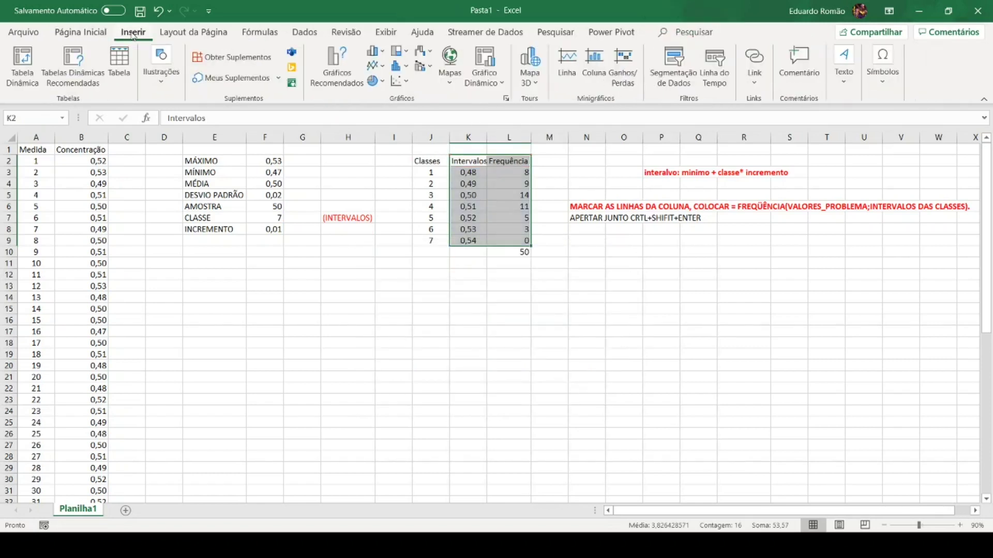
pyautogui.click(350, 76)
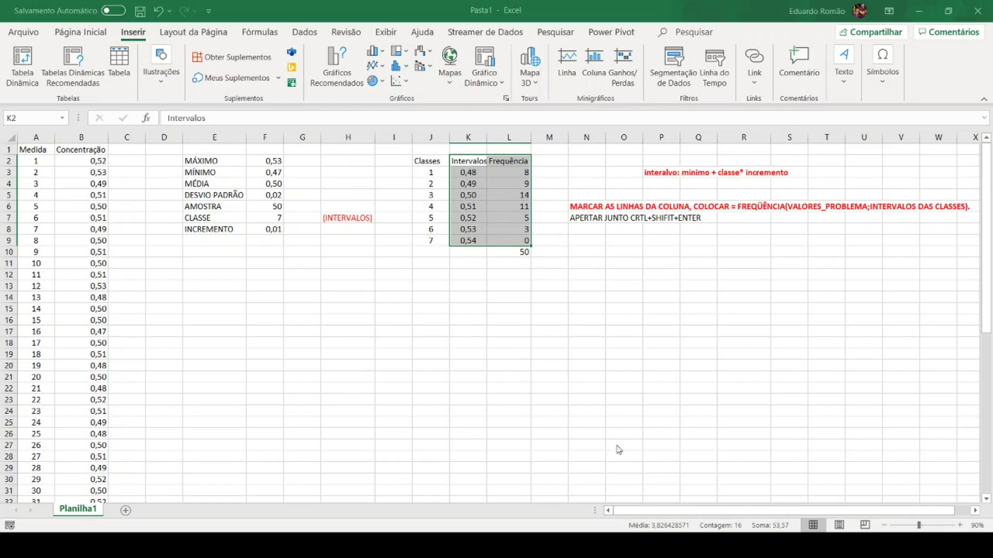
pyautogui.hotkey('alt', 'F1')
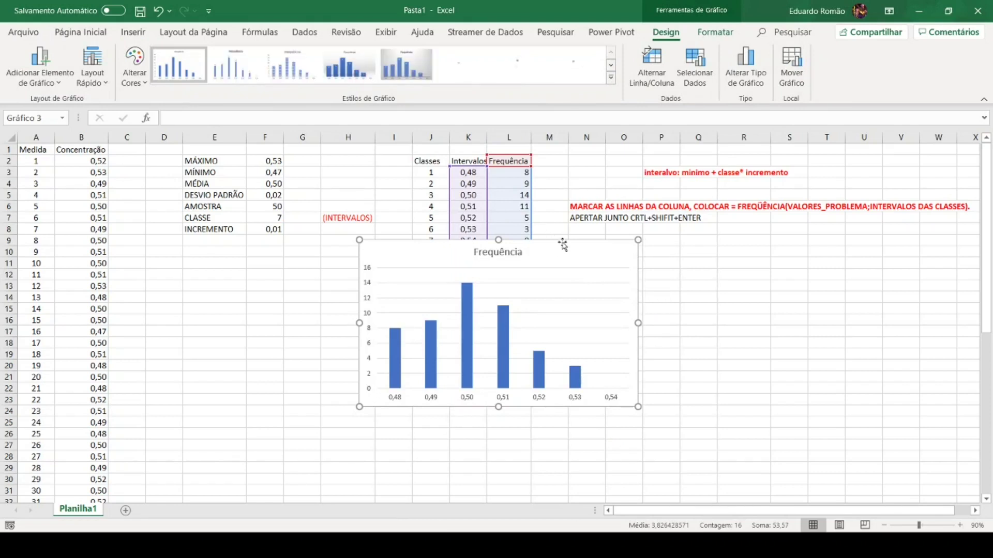
pyautogui.moveTo(567, 242); pyautogui.dragTo(554, 270)
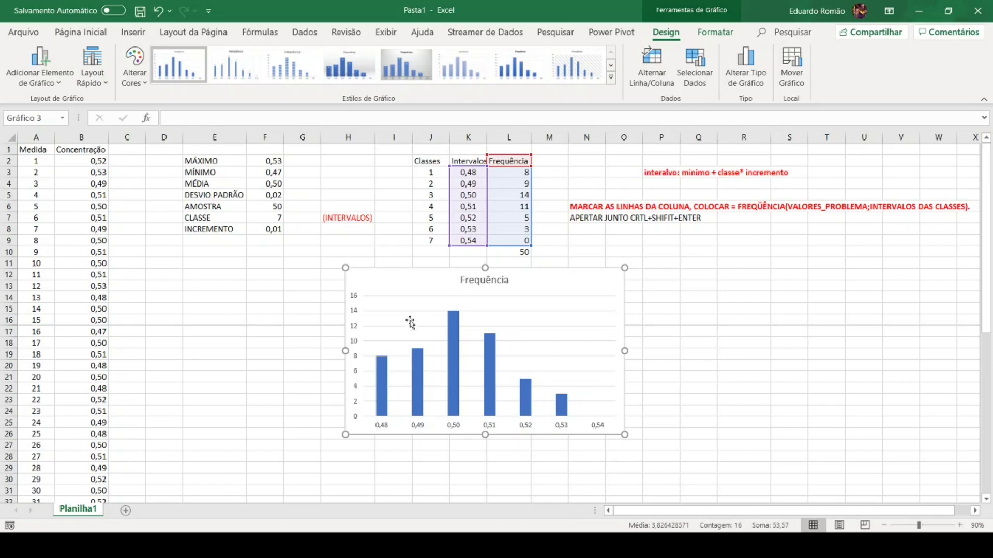
# Step: Reduce the gap width of the Frequência columns, trying 30% and 20% and settling on 10%
pyautogui.click(454, 334)
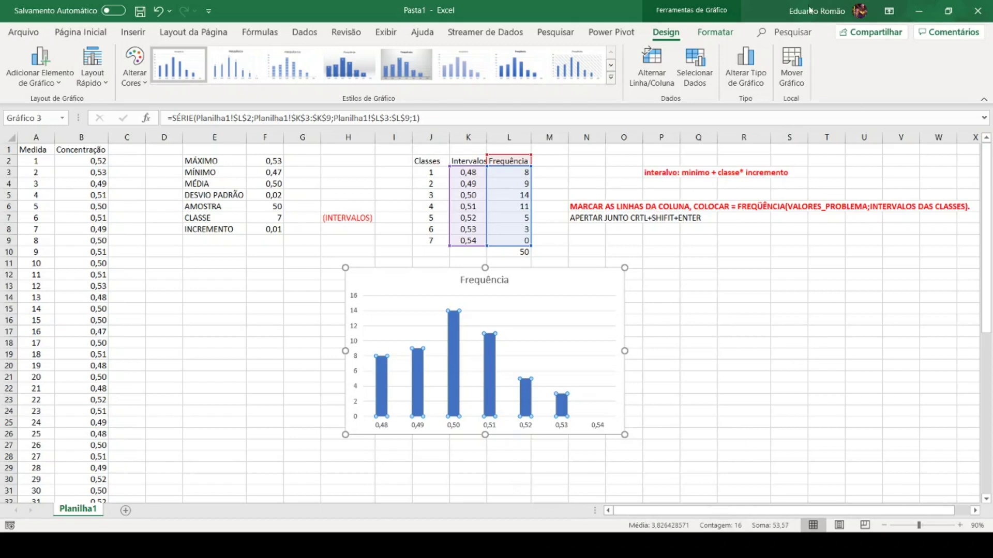
pyautogui.hotkey('ctrl', '1')
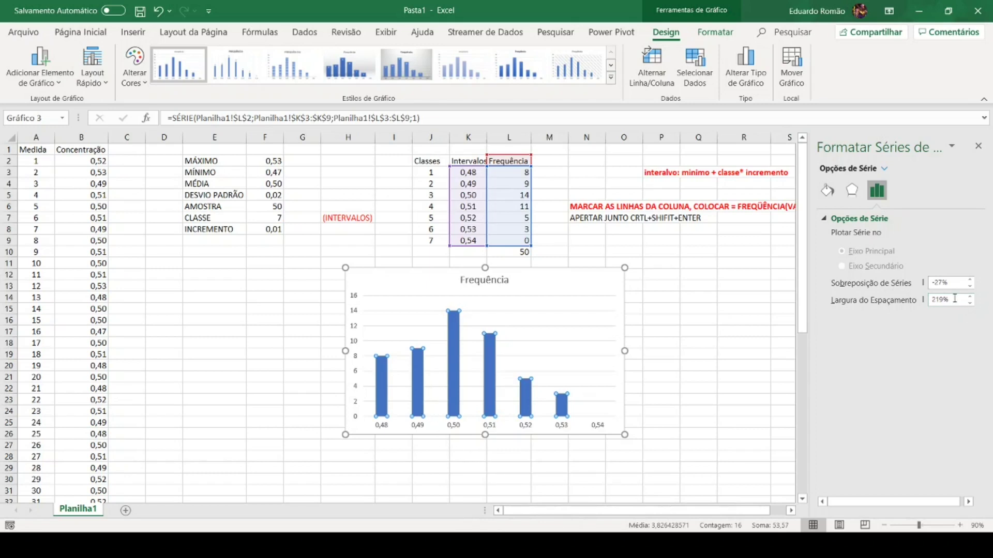
pyautogui.click(911, 299)
pyautogui.write('30%')
pyautogui.press('Return')
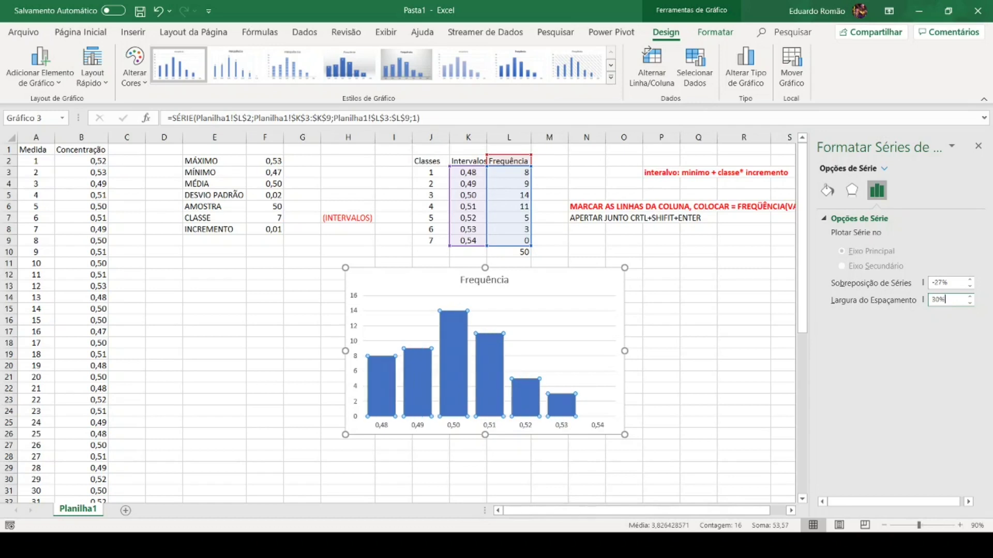
pyautogui.press('BackSpace')
pyautogui.press('BackSpace')
pyautogui.press('BackSpace')
pyautogui.write('20%')
pyautogui.press('Return')
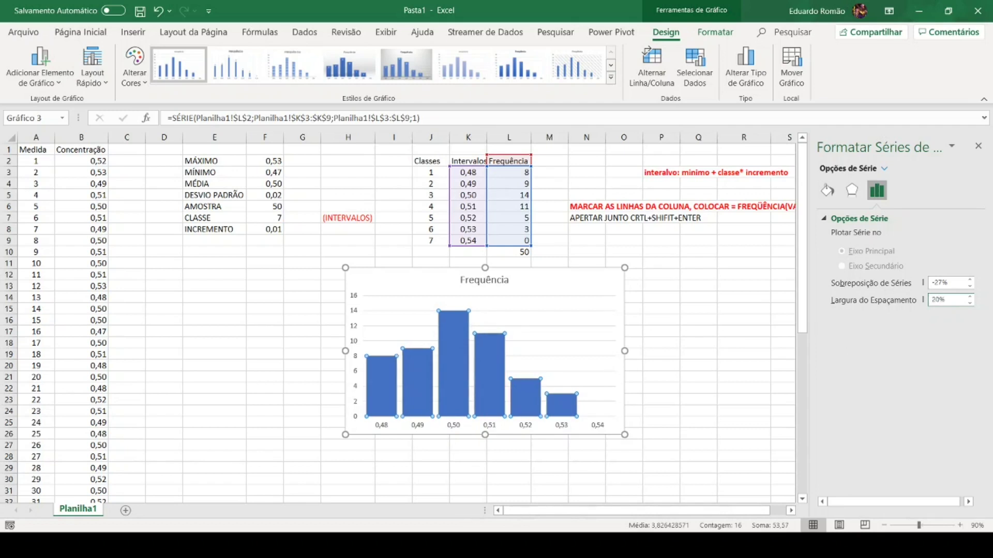
pyautogui.press('Delete')
pyautogui.write('1')
pyautogui.press('Return')
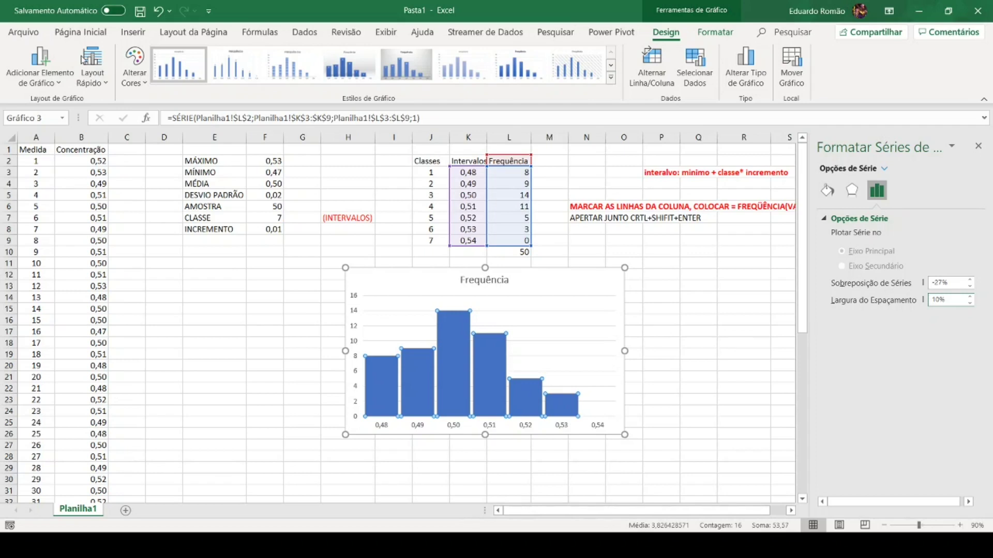
# Step: Switch to the workbook PRÁTICA - HISTOGRAMA E TESTE T.xlsx and inspect the MÁXIMO formula in F2 with its source range
pyautogui.click(535, 282)
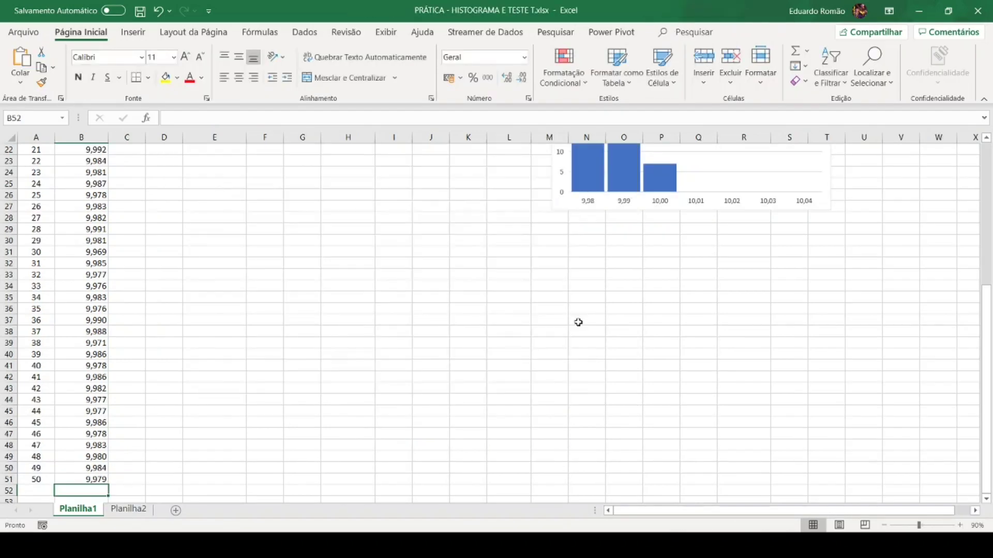
pyautogui.scroll(6, 455, 309)
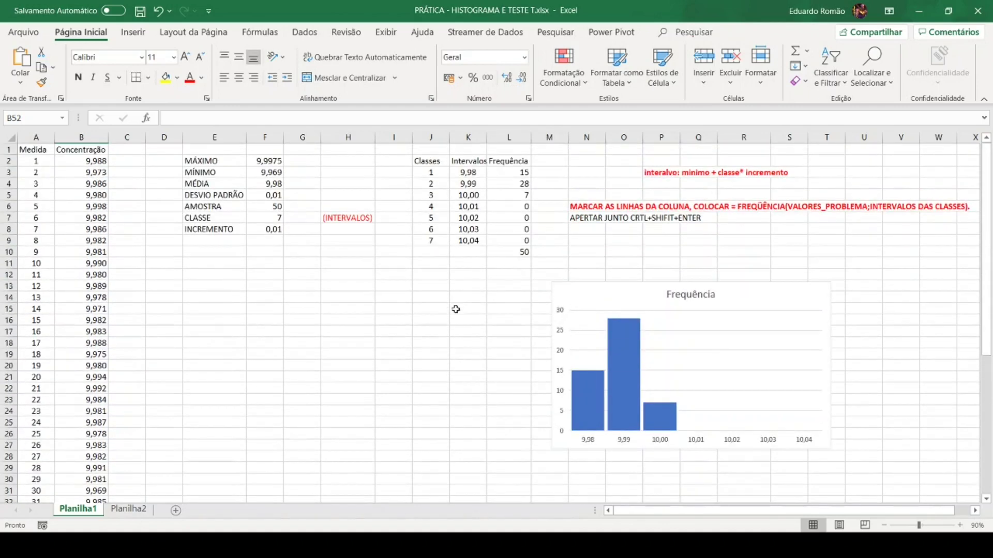
pyautogui.click(278, 163)
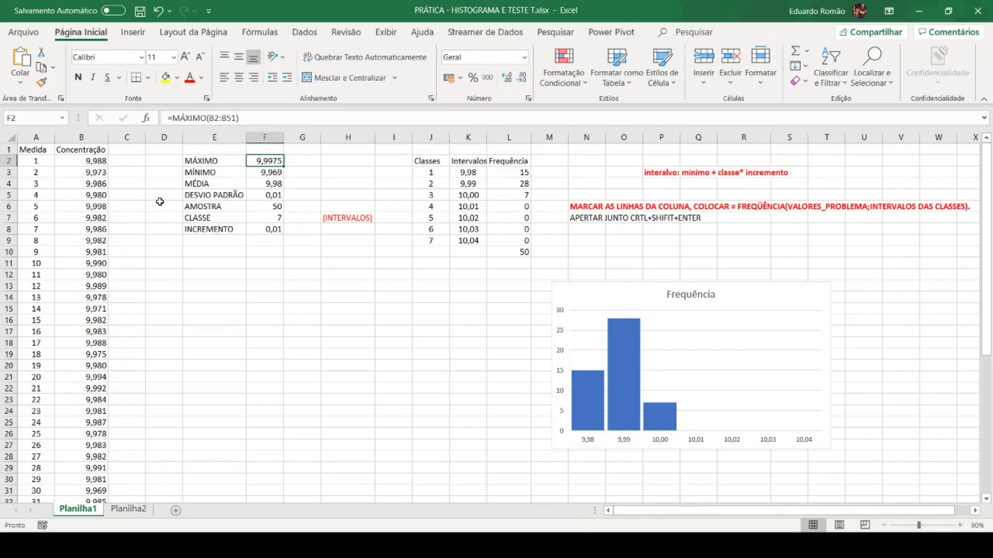
pyautogui.scroll(-4, 96, 269)
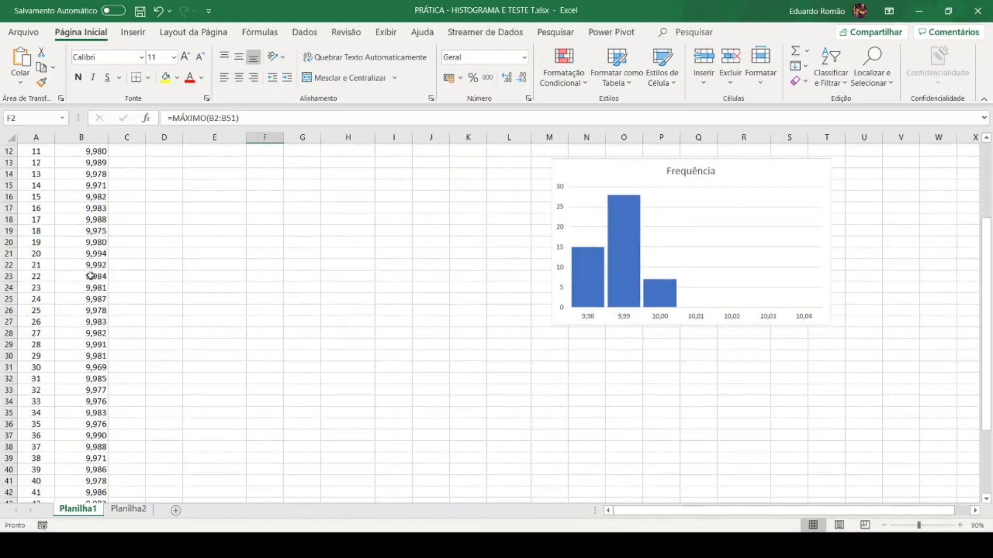
pyautogui.scroll(3, 96, 269)
pyautogui.scroll(1, 96, 269)
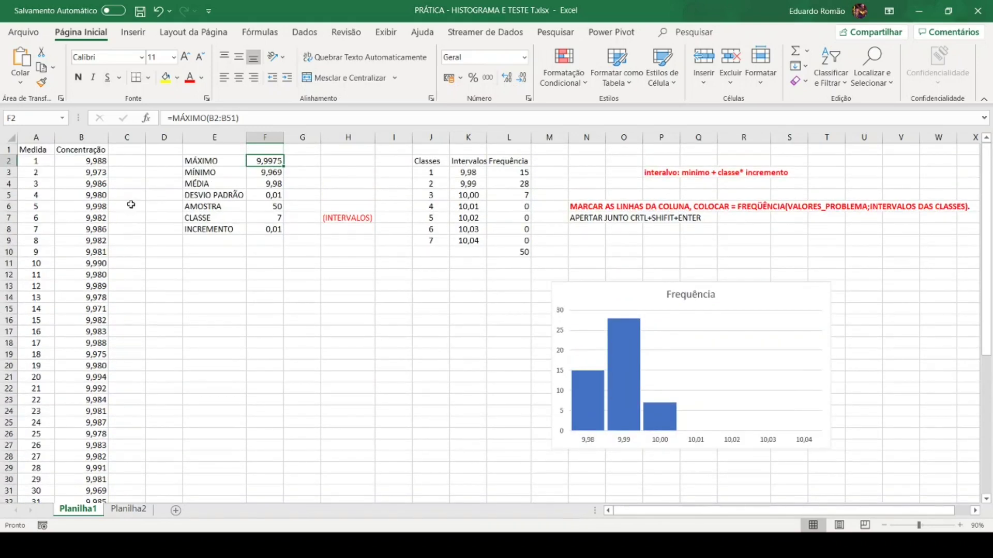
pyautogui.doubleClick(273, 164)
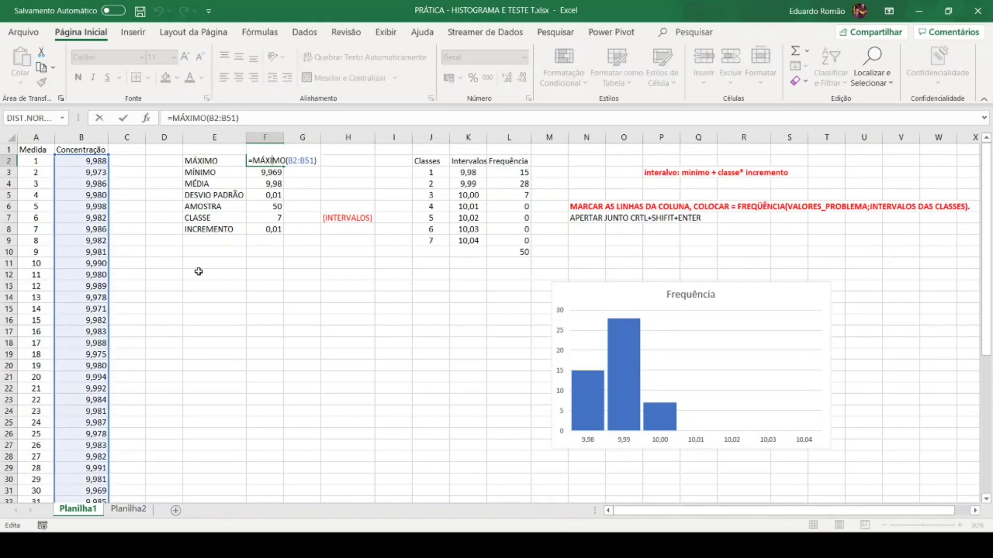
pyautogui.press('Escape')
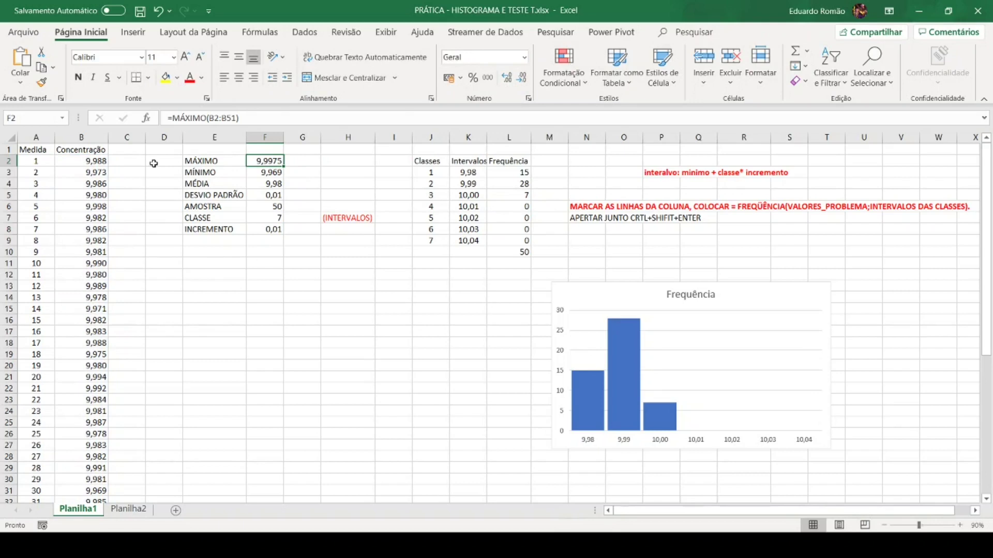
# Step: Examine the Concentração measurements in column B from the first to the last sample
pyautogui.click(98, 139)
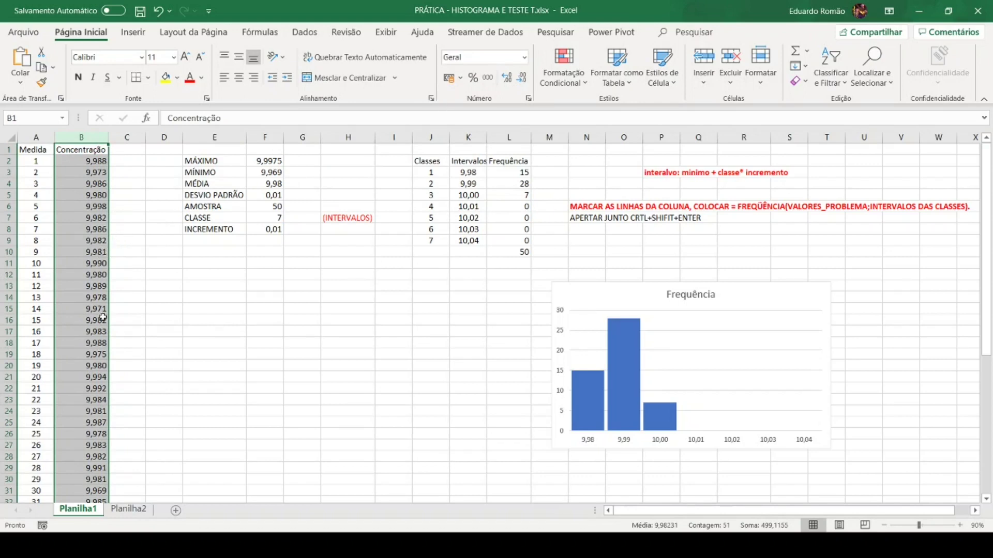
pyautogui.scroll(-4, 86, 307)
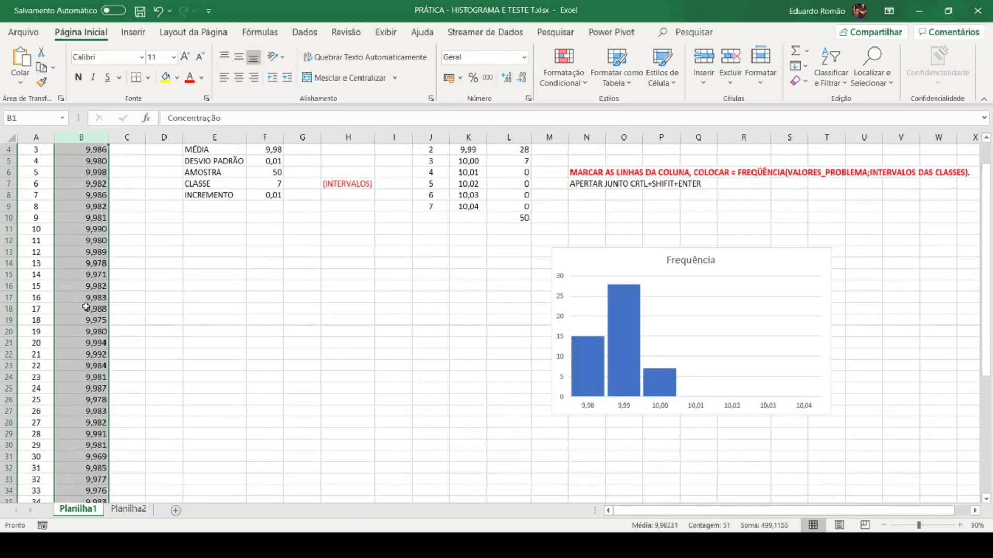
pyautogui.scroll(-1, 86, 307)
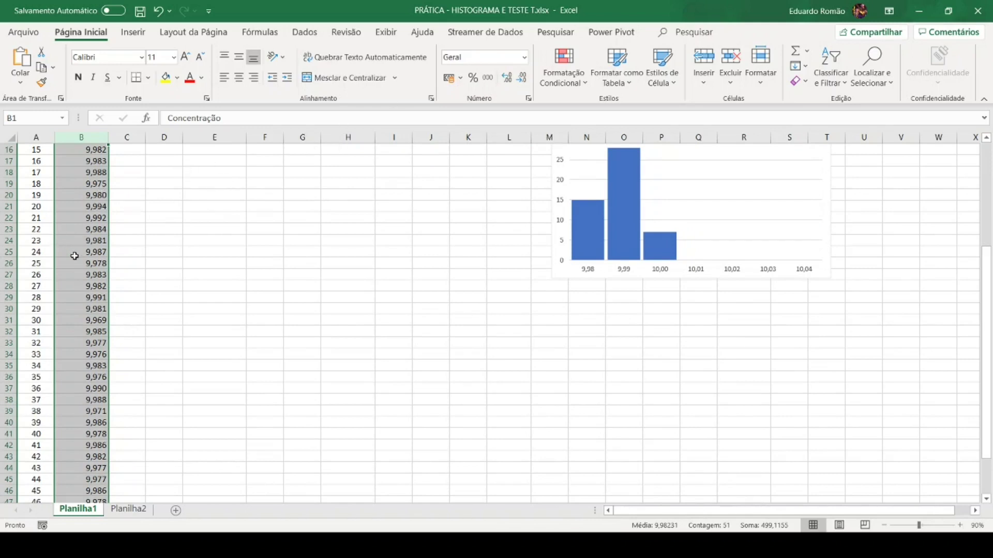
pyautogui.scroll(-3, 75, 256)
pyautogui.scroll(4, 75, 257)
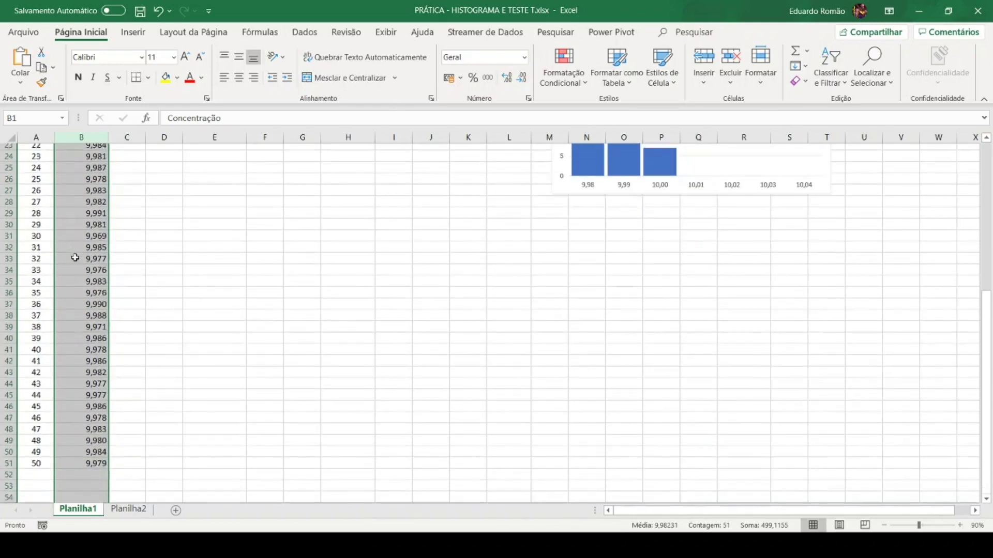
pyautogui.scroll(3, 75, 257)
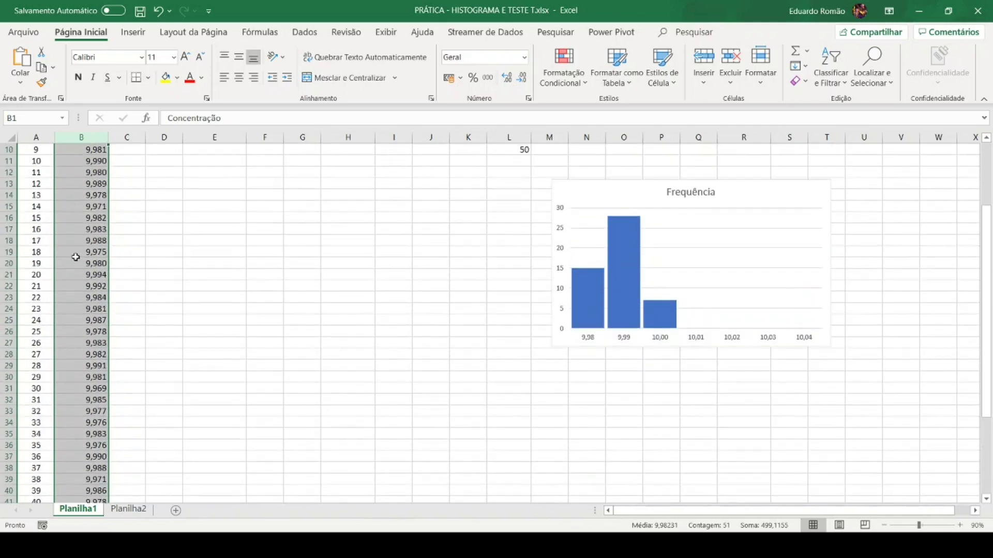
pyautogui.scroll(1, 75, 257)
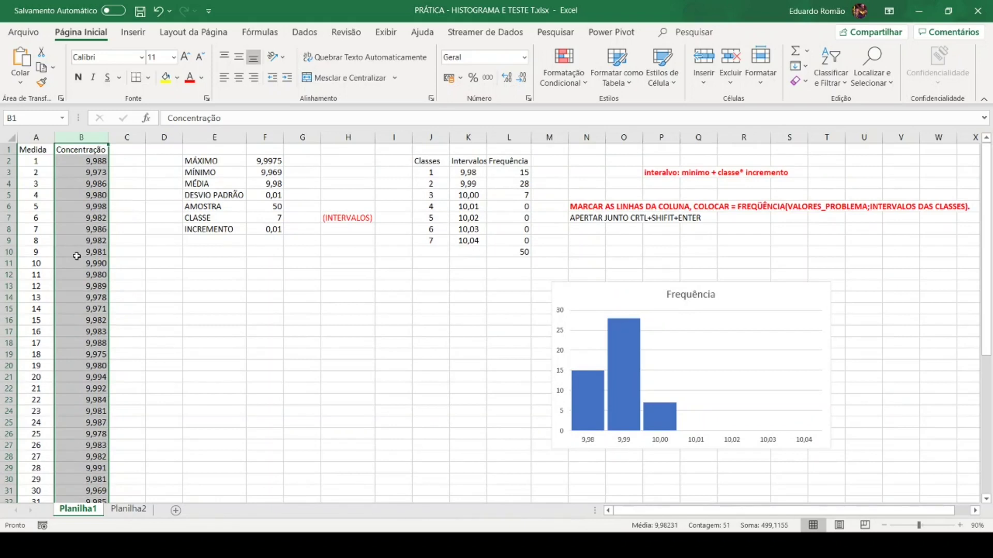
pyautogui.scroll(-2, 76, 256)
pyautogui.scroll(-1, 76, 256)
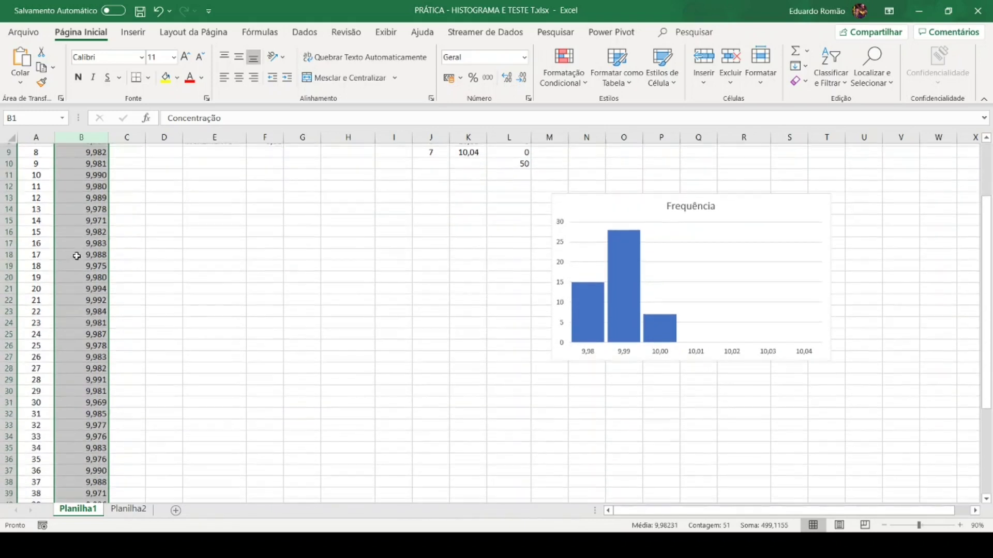
pyautogui.scroll(3, 76, 256)
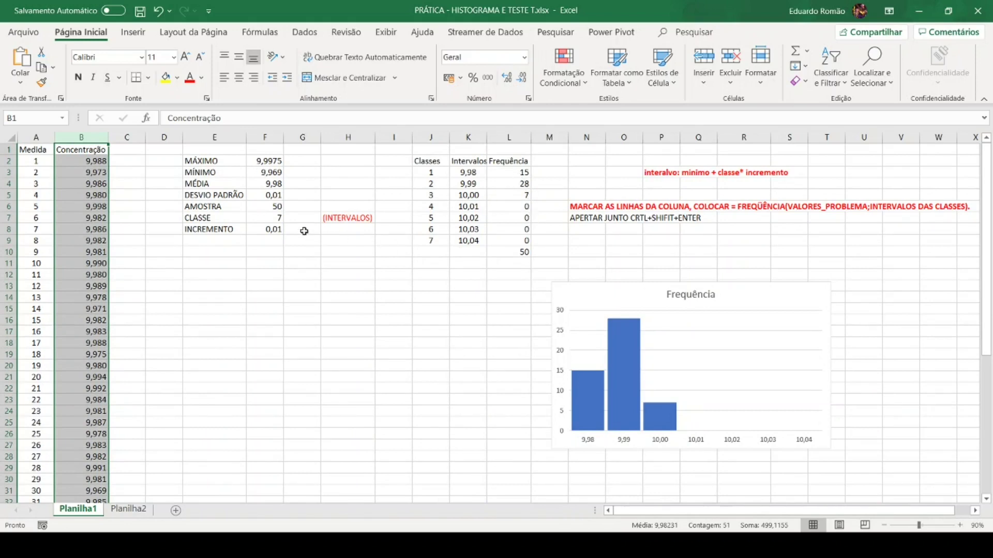
# Step: Inspect the INCREMENTO formula in F8 and review the frequency histogram on Planilha1
pyautogui.click(271, 231)
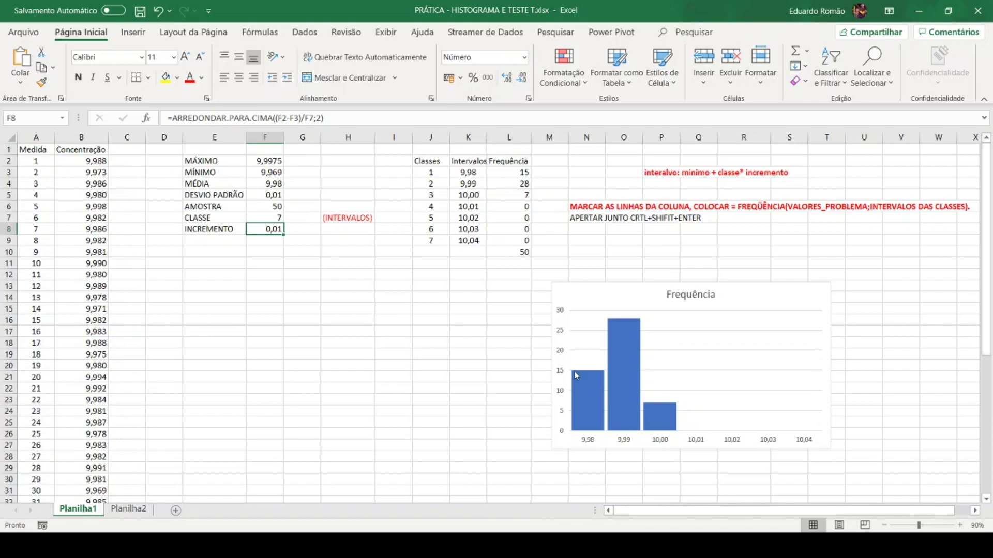
pyautogui.click(886, 297)
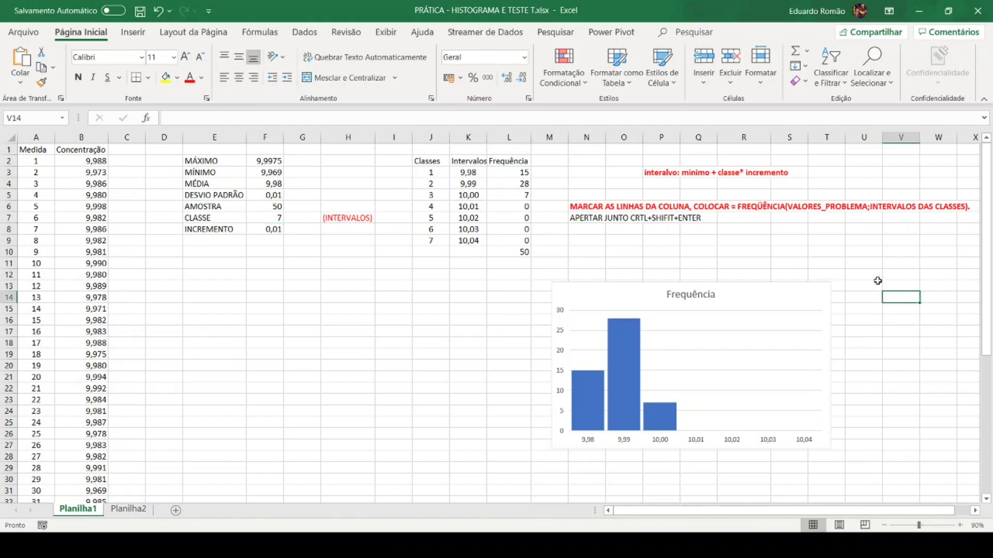
pyautogui.scroll(-2, 887, 274)
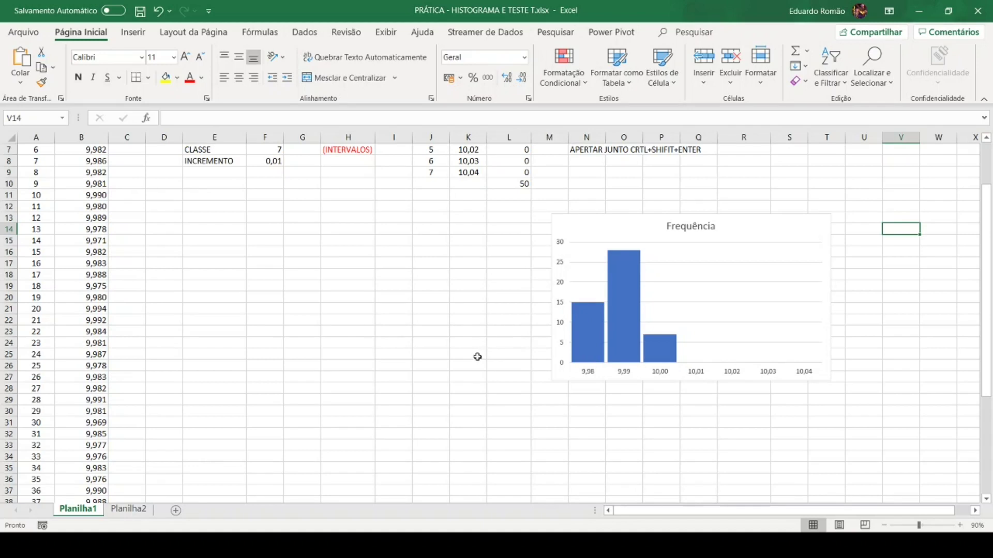
pyautogui.scroll(2, 477, 355)
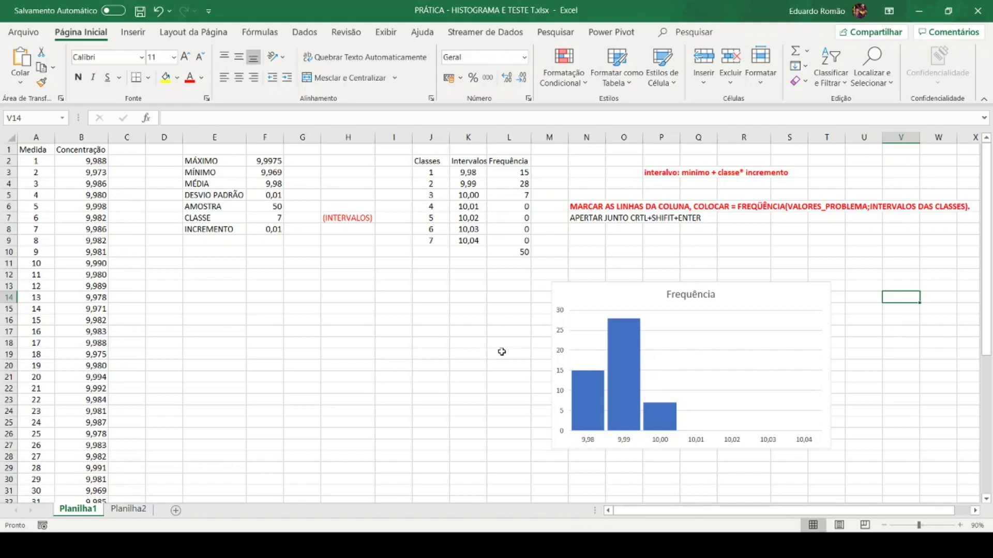
# Step: Paste the Tabela 3 picture into Planilha2 and scale it down to cover about A1 to J15
pyautogui.click(84, 356)
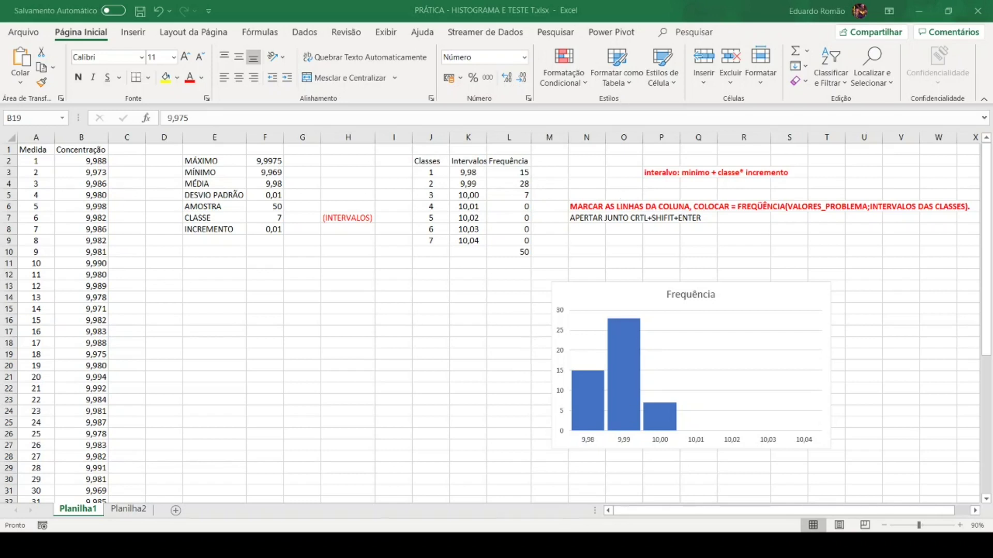
pyautogui.click(144, 516)
pyautogui.hotkey('alt', 'Tab')
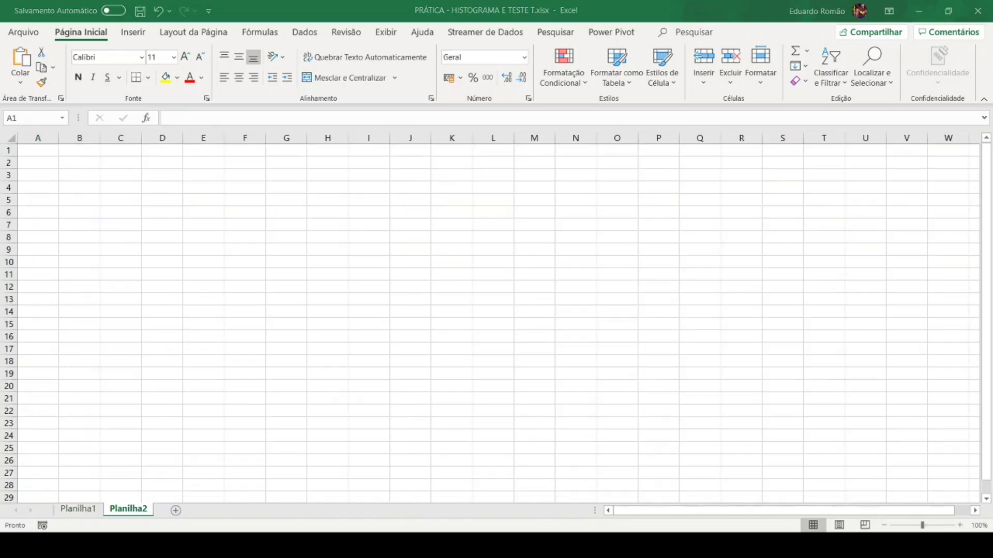
pyautogui.hotkey('alt', 'Tab')
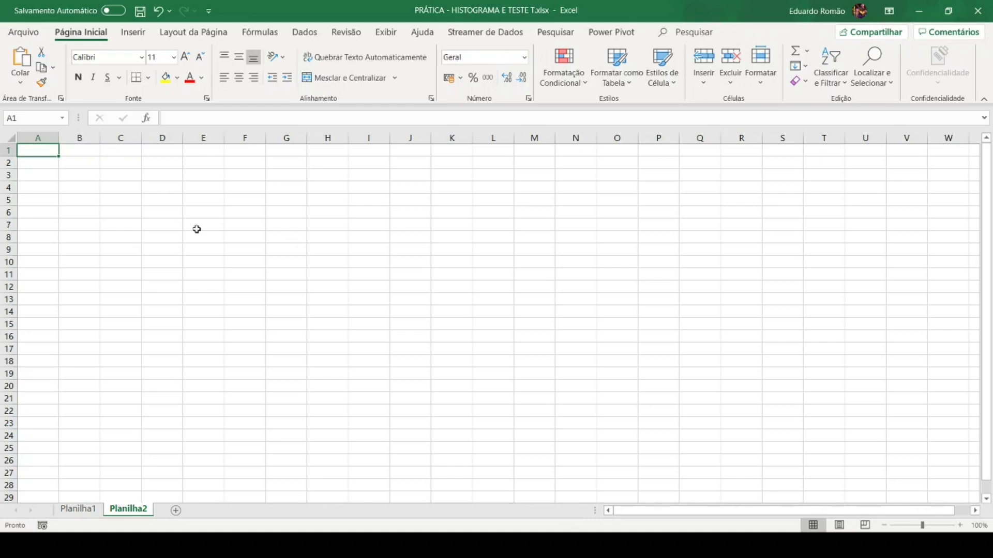
pyautogui.click(165, 166)
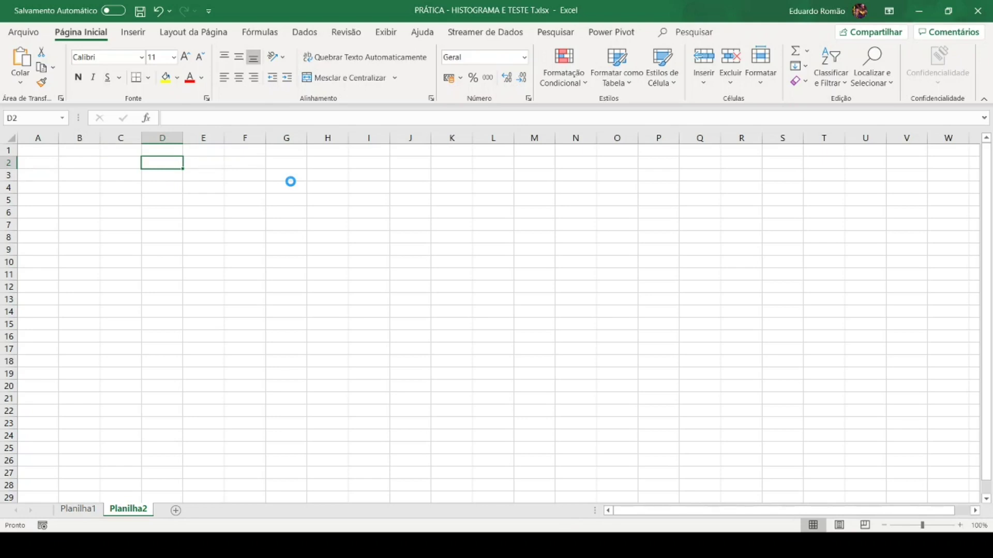
pyautogui.hotkey('ctrl', 'v')
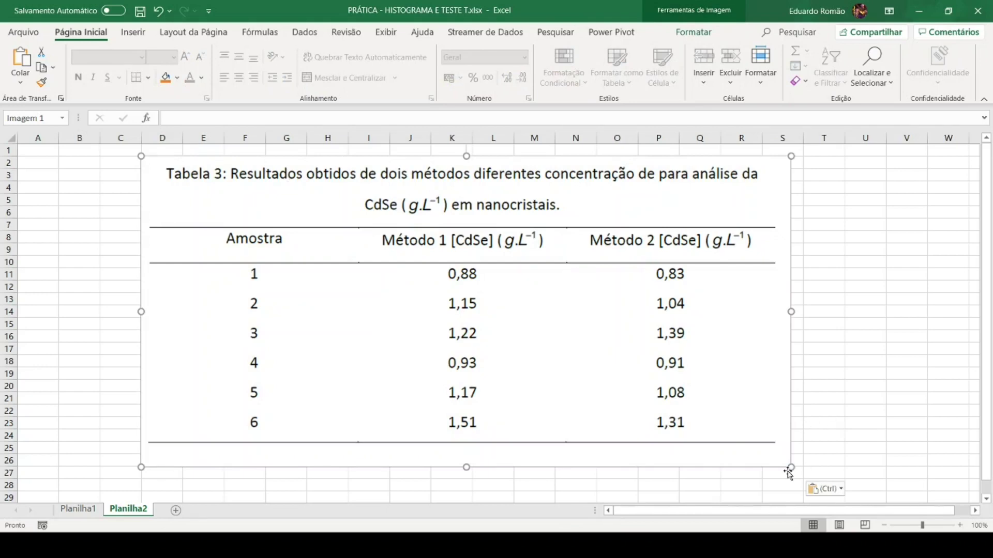
pyautogui.moveTo(791, 466); pyautogui.dragTo(525, 341)
pyautogui.moveTo(393, 277); pyautogui.dragTo(271, 266)
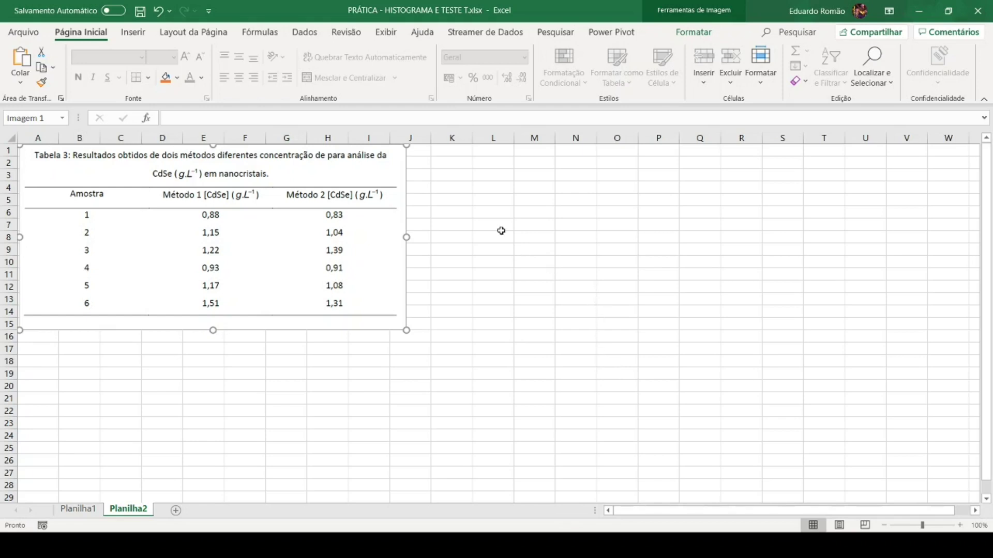
# Step: Check the Excel options and the availability of Análise de Dados among the data commands
pyautogui.moveTo(466, 225); pyautogui.dragTo(466, 216)
pyautogui.click(689, 251)
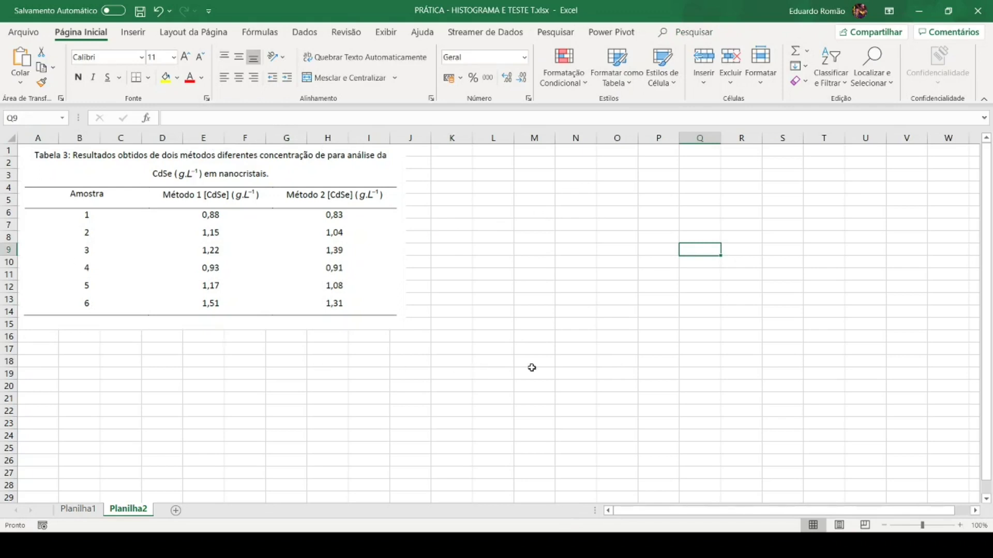
pyautogui.click(17, 35)
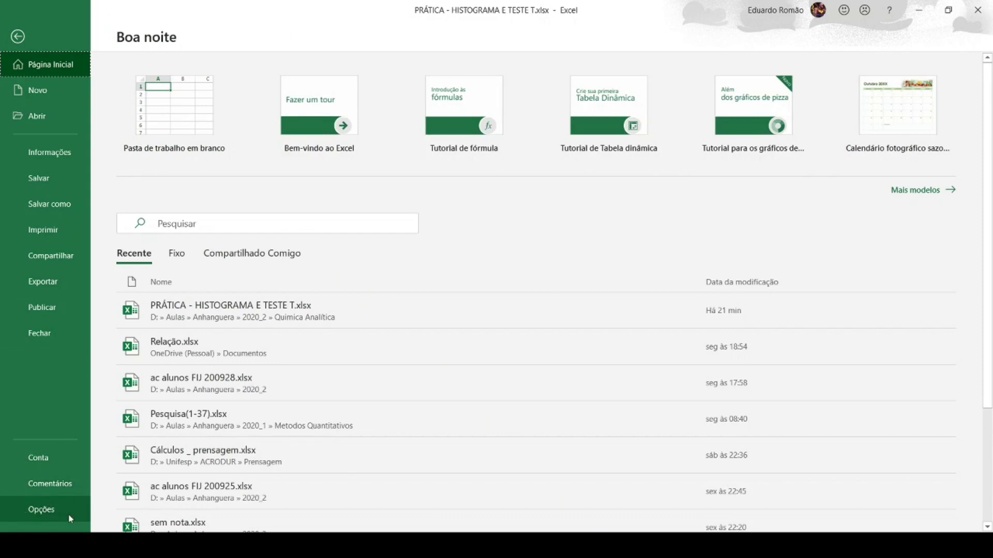
pyautogui.click(32, 510)
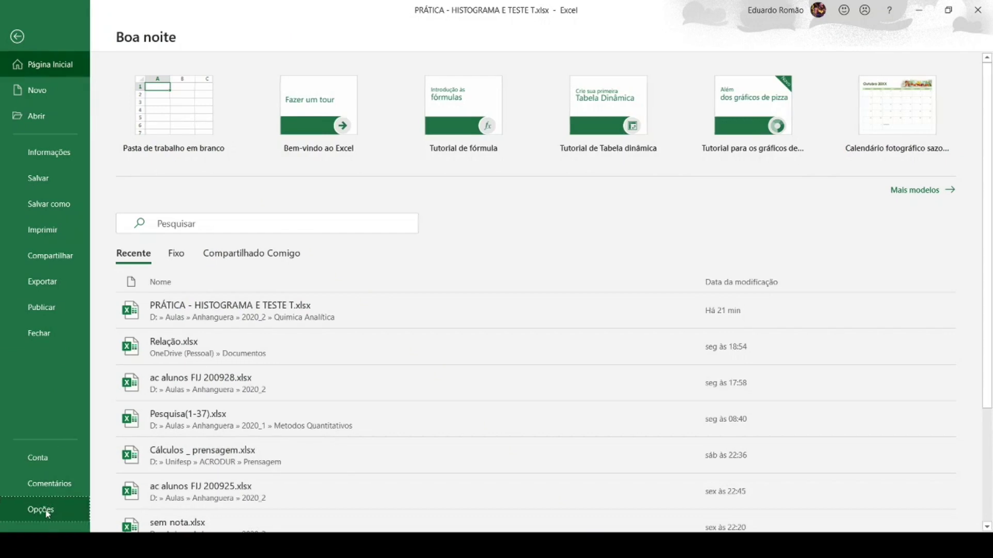
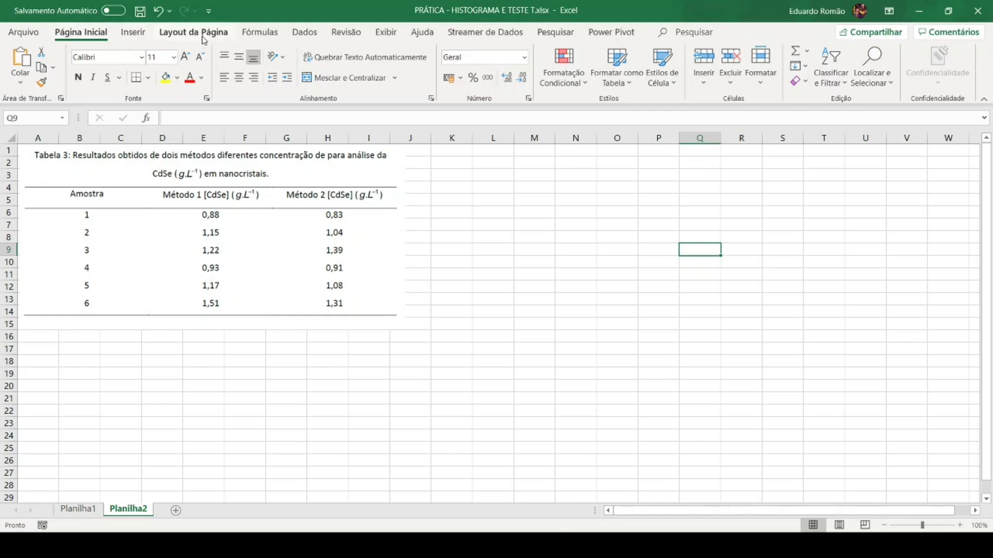
pyautogui.click(266, 34)
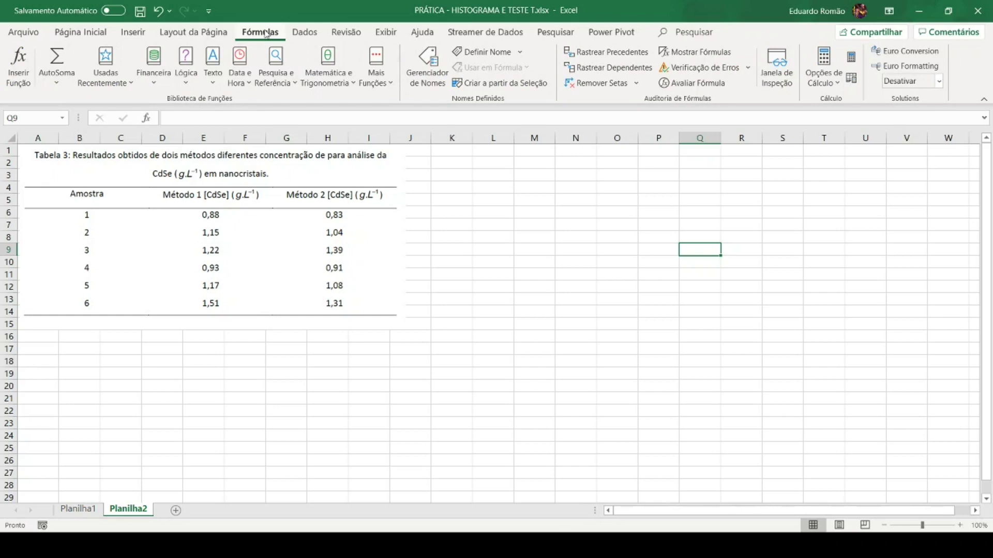
pyautogui.click(309, 36)
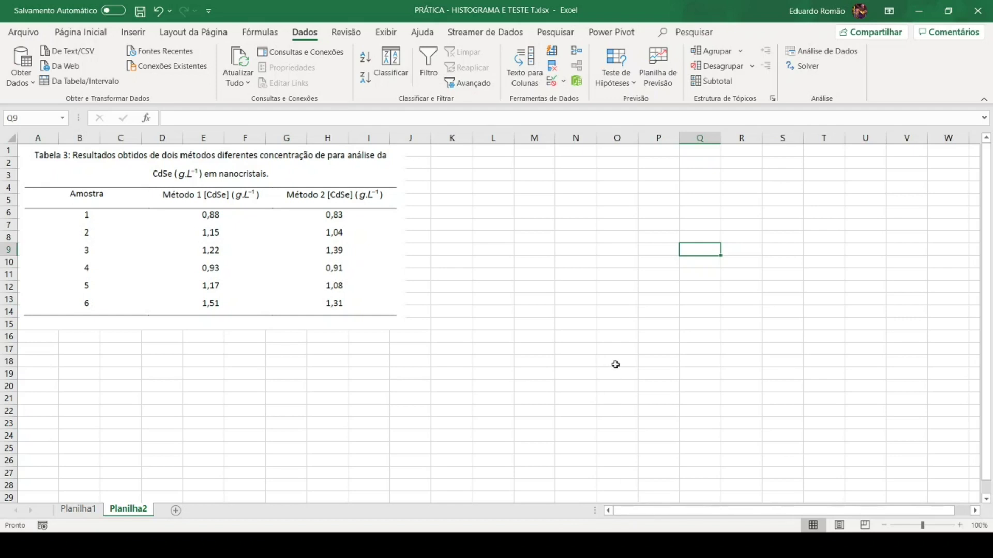
pyautogui.click(27, 37)
pyautogui.press('Escape')
pyautogui.click(28, 35)
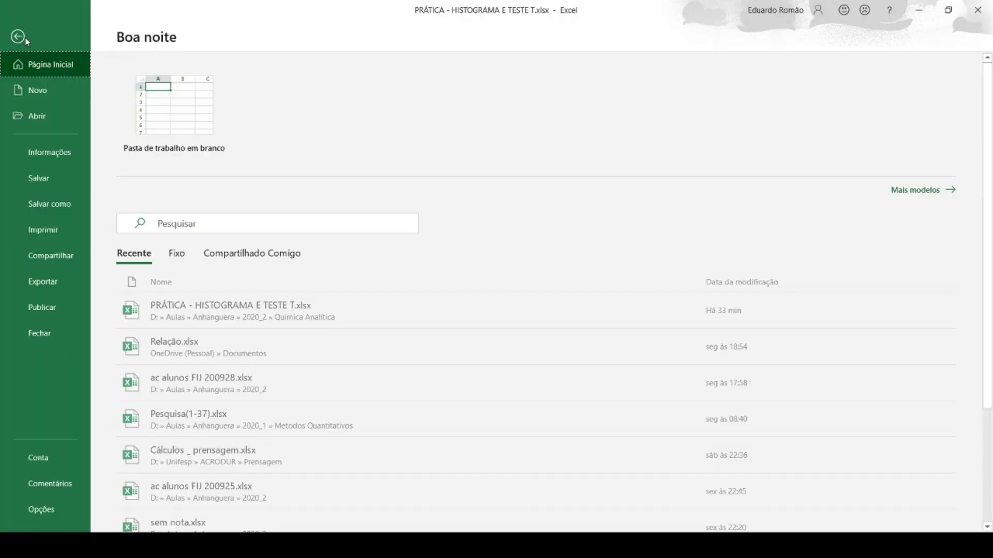
pyautogui.click(39, 509)
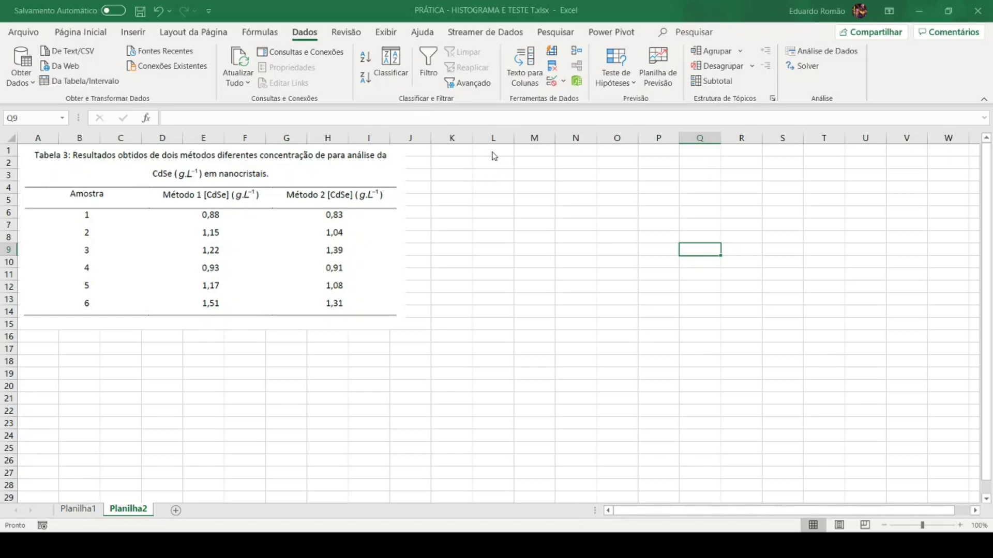
pyautogui.click(611, 150)
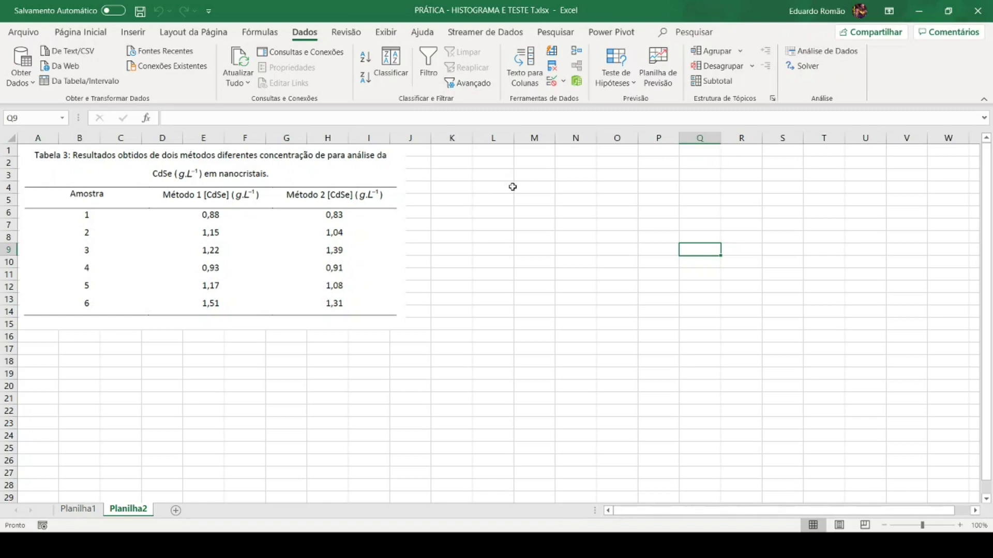
# Step: Enter the column headers Método 1 in M3 and Método 2 in N3 on Planilha2
pyautogui.click(543, 173)
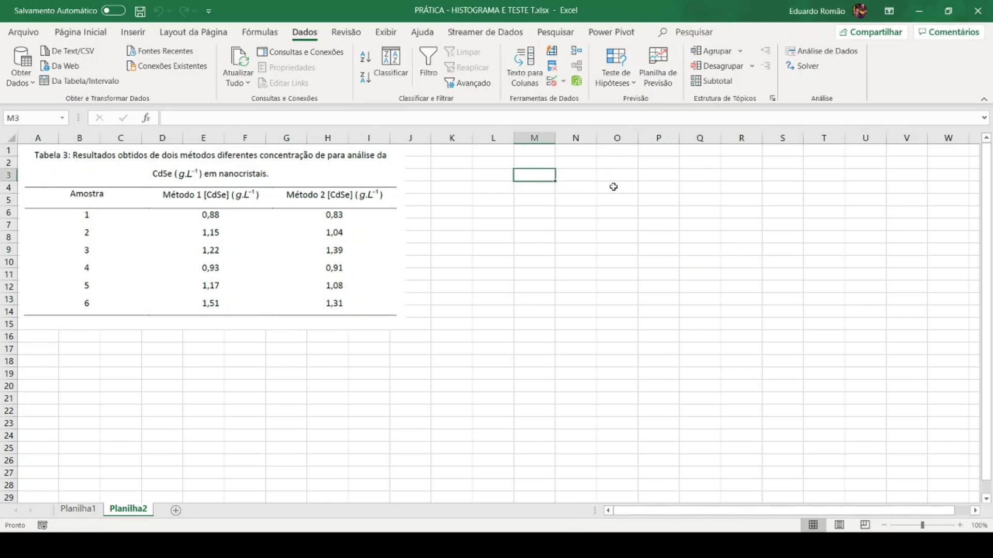
pyautogui.press('BackSpace')
pyautogui.write('Método 1')
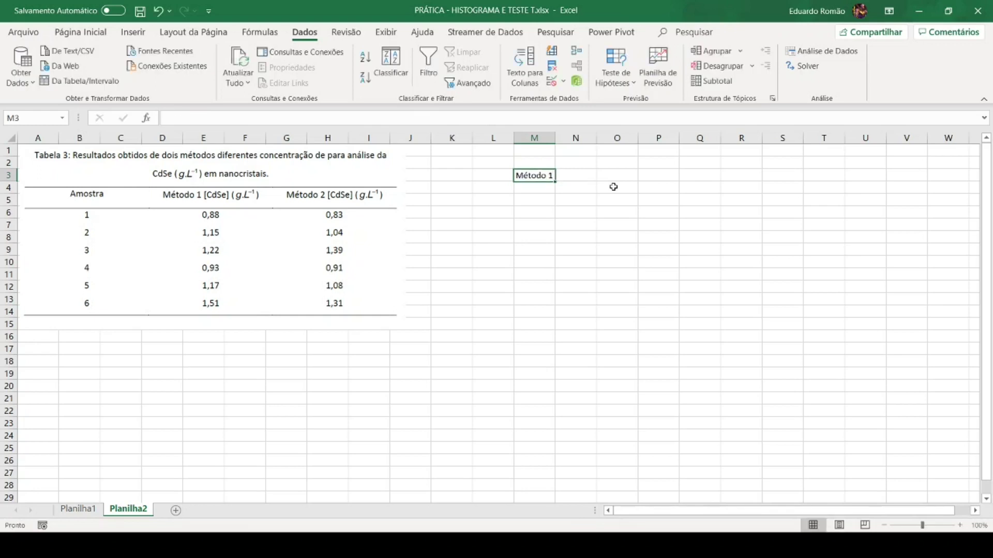
pyautogui.press('Tab')
pyautogui.write('Mé')
pyautogui.write('tido')
pyautogui.press('BackSpace')
pyautogui.press('BackSpace')
pyautogui.press('BackSpace')
pyautogui.press('BackSpace')
pyautogui.write('todo 2')
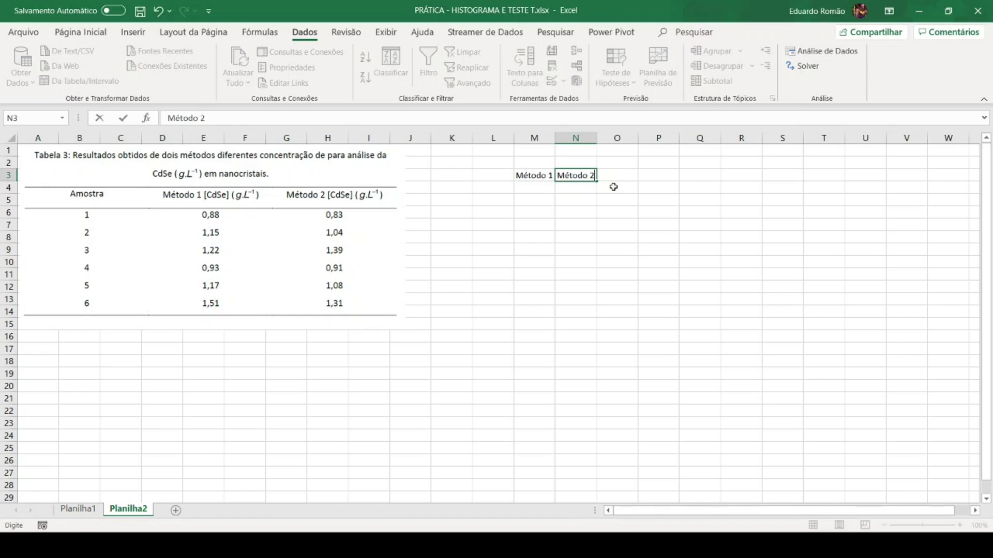
pyautogui.press('Return')
# Step: Fill M4:M9 with the Método 1 values 0,88, 1,15, 1,22, 0,93, 1,17 and 1,51
pyautogui.press('Left')
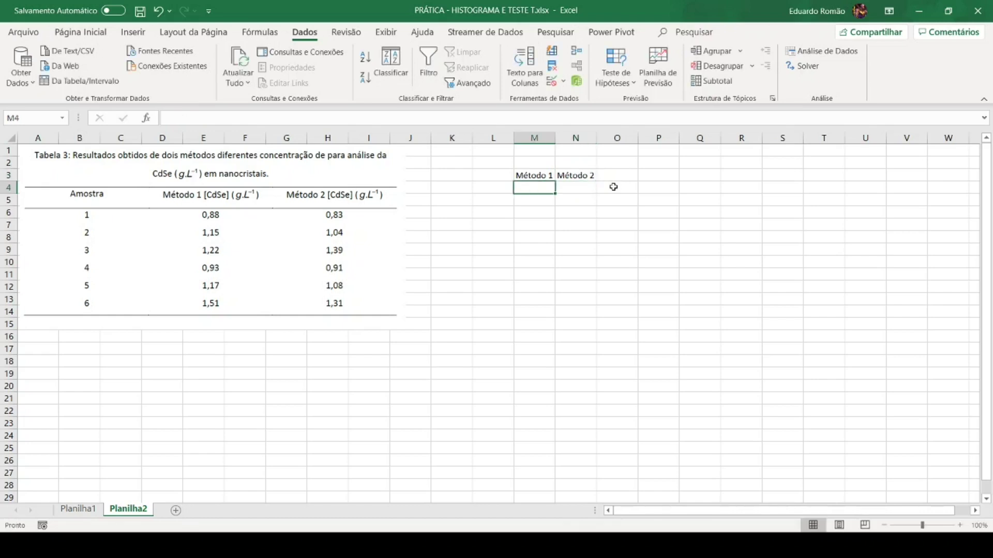
pyautogui.write('0,88')
pyautogui.press('Return')
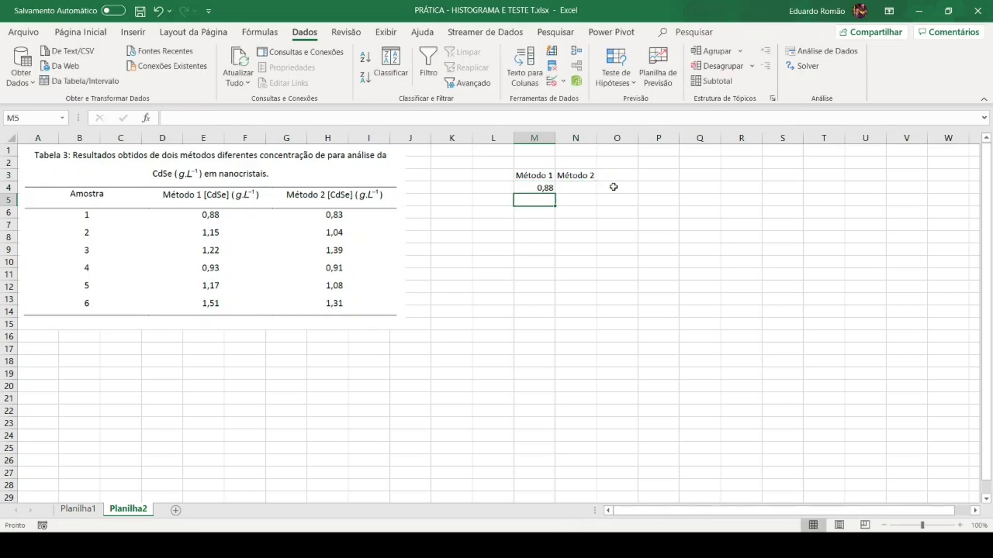
pyautogui.write('1,15')
pyautogui.press('Return')
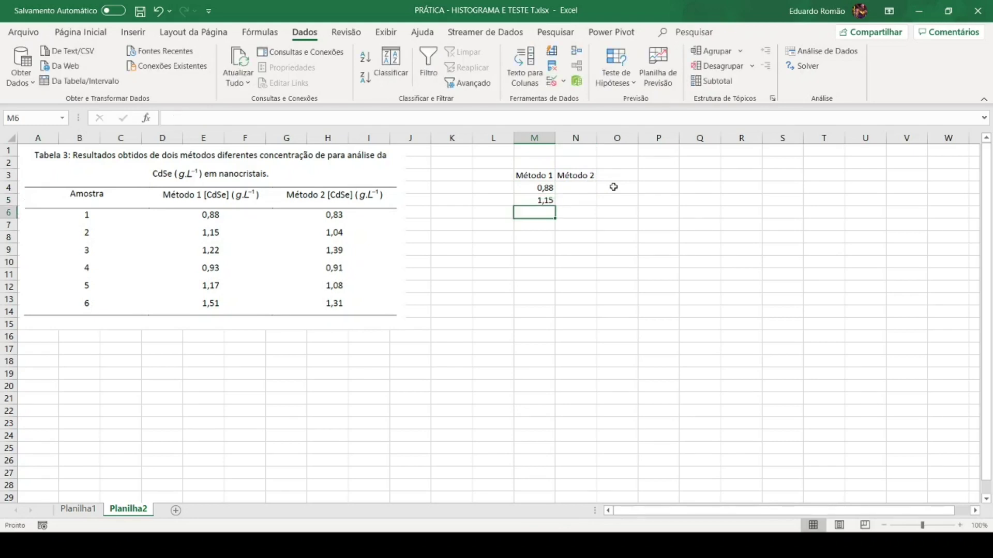
pyautogui.write('1,22')
pyautogui.press('Return')
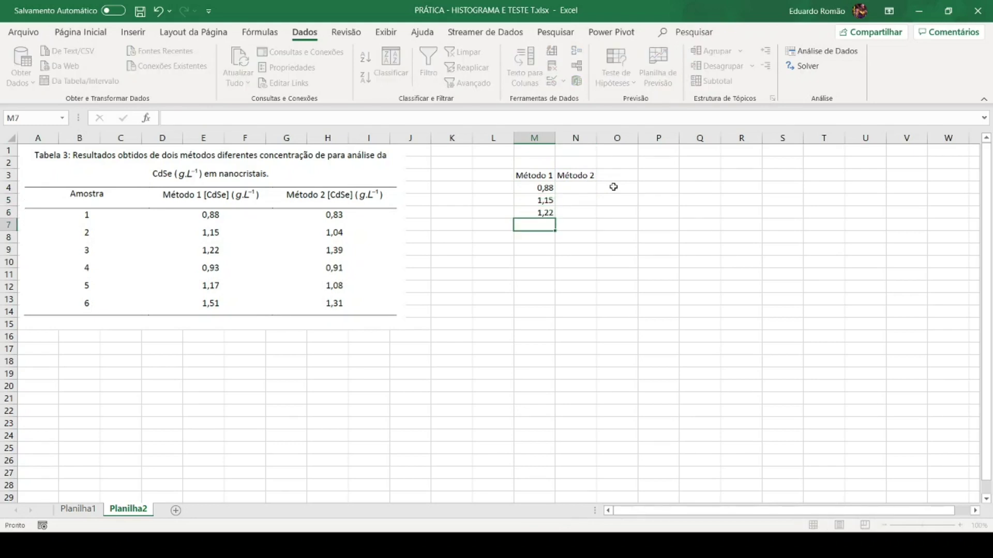
pyautogui.write('0,93')
pyautogui.press('Return')
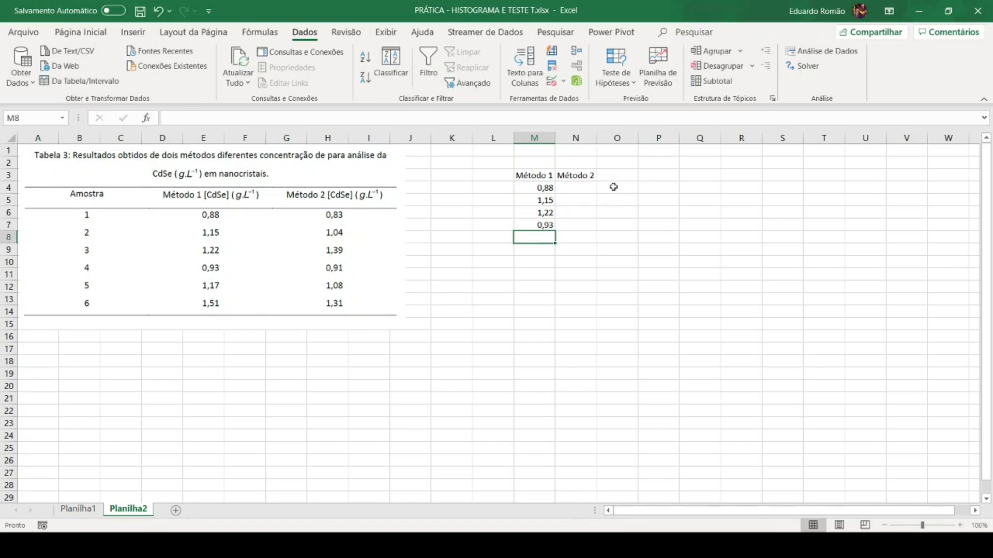
pyautogui.write('1,17')
pyautogui.press('Return')
pyautogui.write('1,51')
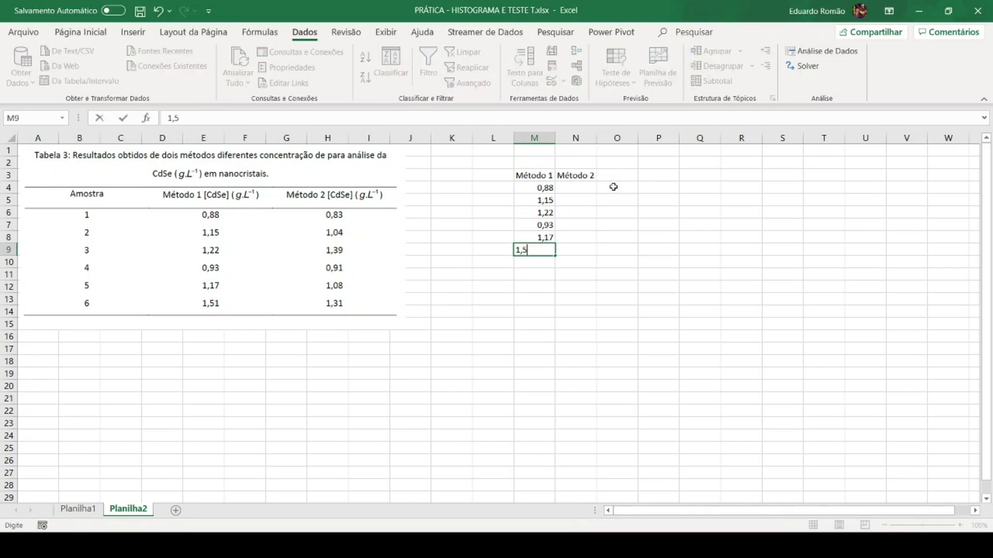
pyautogui.press('Tab')
# Step: Fill N4:N9 with the Método 2 values 0,83, 1,04, 1,39, 0,91, 1,08 and 1,31
pyautogui.press('Up')
pyautogui.press('Up')
pyautogui.press('Up')
pyautogui.press('Up')
pyautogui.press('Up')
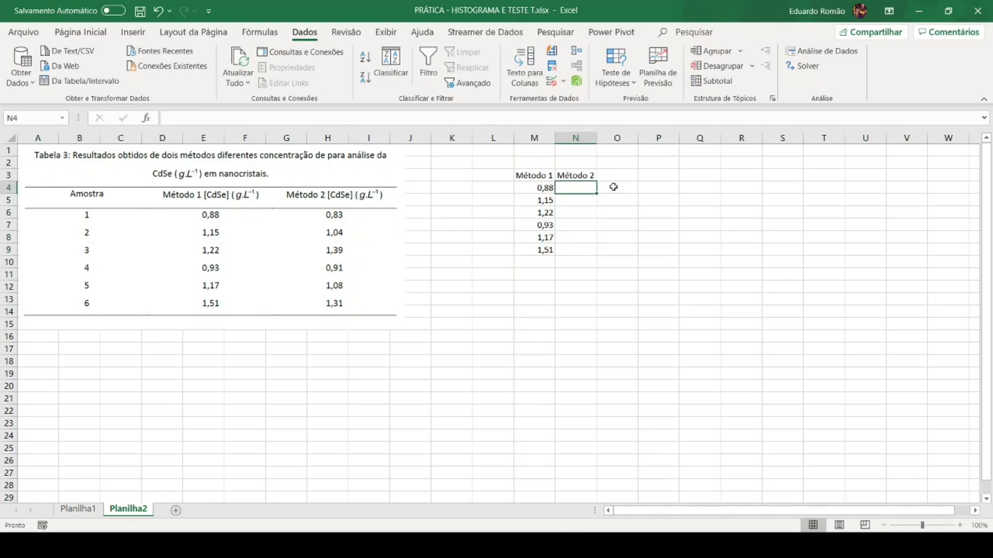
pyautogui.write('0,83')
pyautogui.press('Return')
pyautogui.write('1,04')
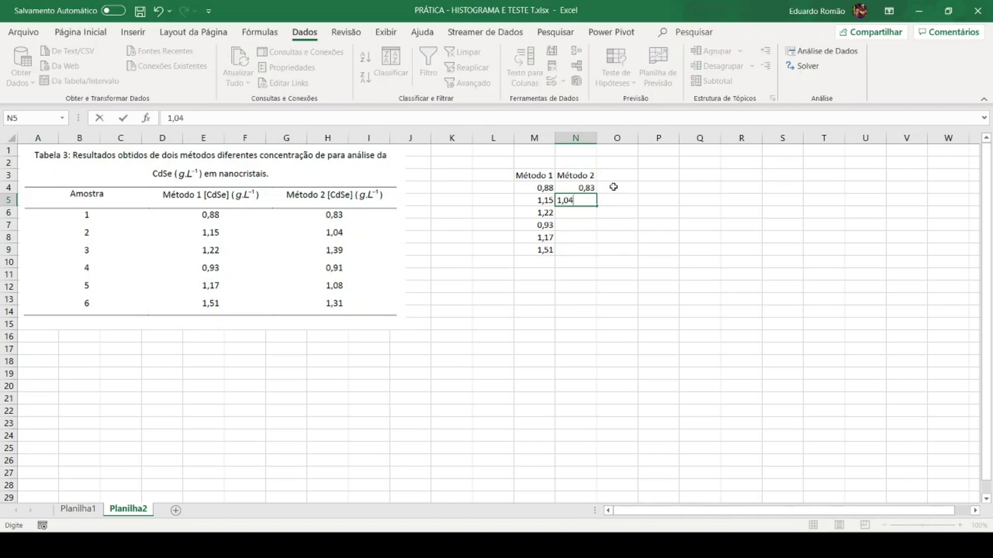
pyautogui.press('Return')
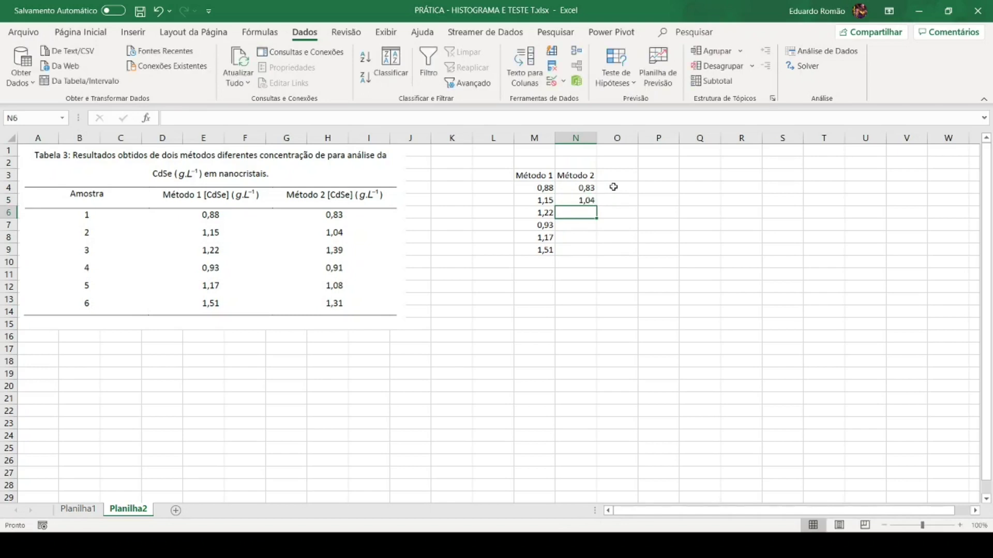
pyautogui.write('1,39')
pyautogui.press('Return')
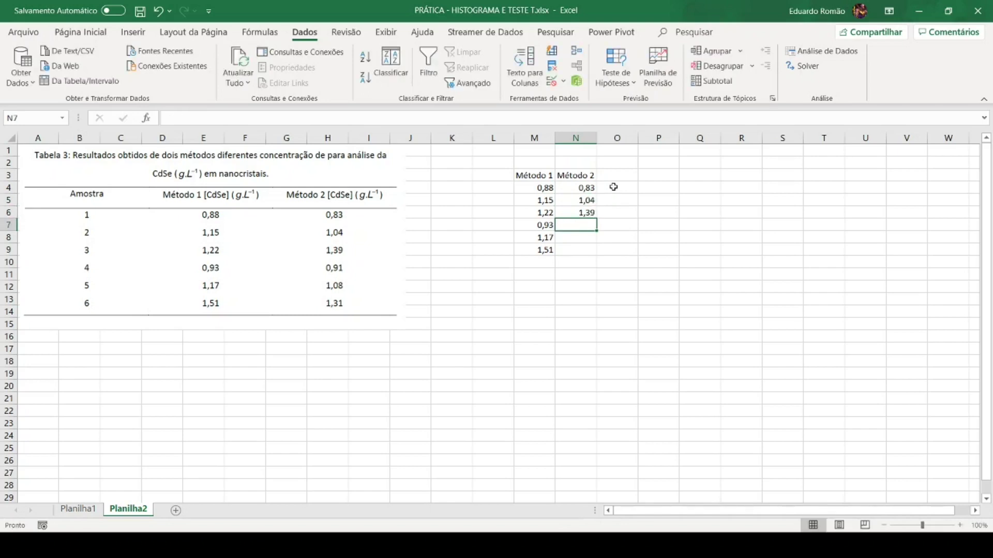
pyautogui.write('0,91')
pyautogui.press('Return')
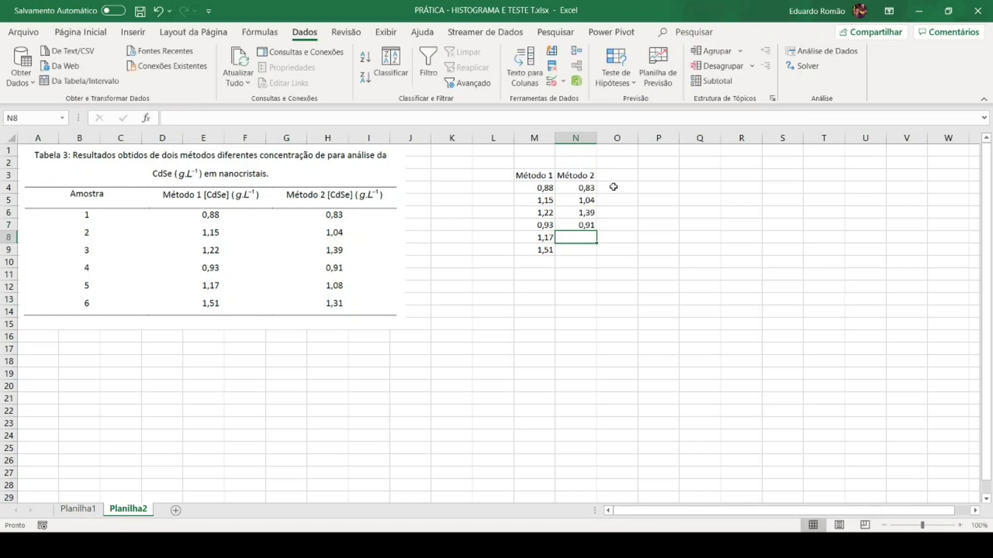
pyautogui.write('1,08')
pyautogui.press('Return')
pyautogui.write('1,31')
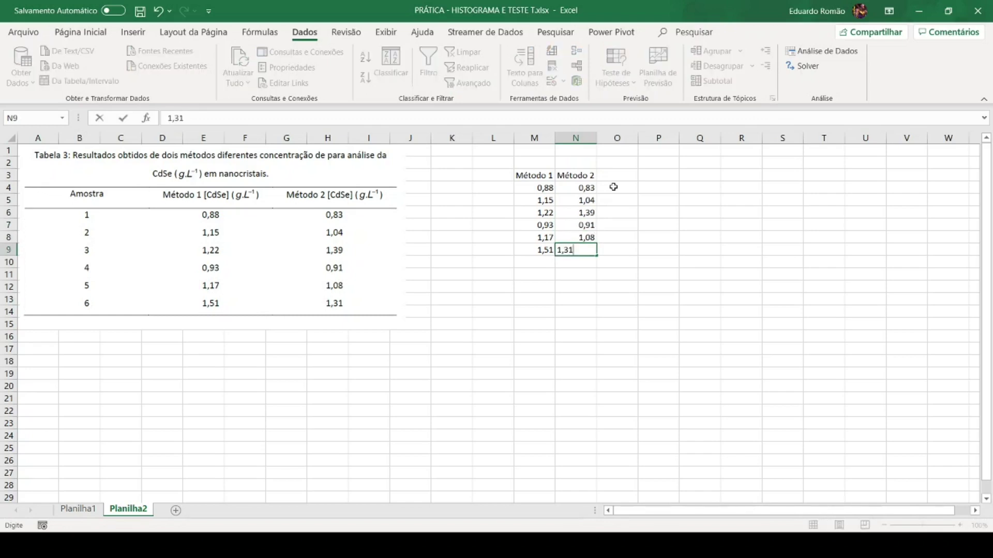
pyautogui.press('Return')
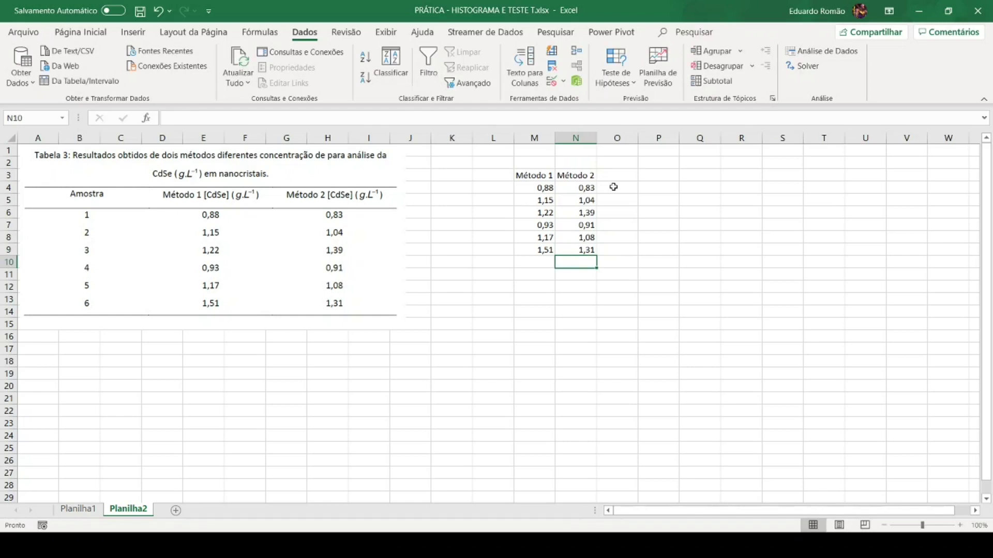
# Step: Label cell L11 média and cell L12 desvio below the two method columns
pyautogui.press('Down')
pyautogui.press('Left')
pyautogui.press('Left')
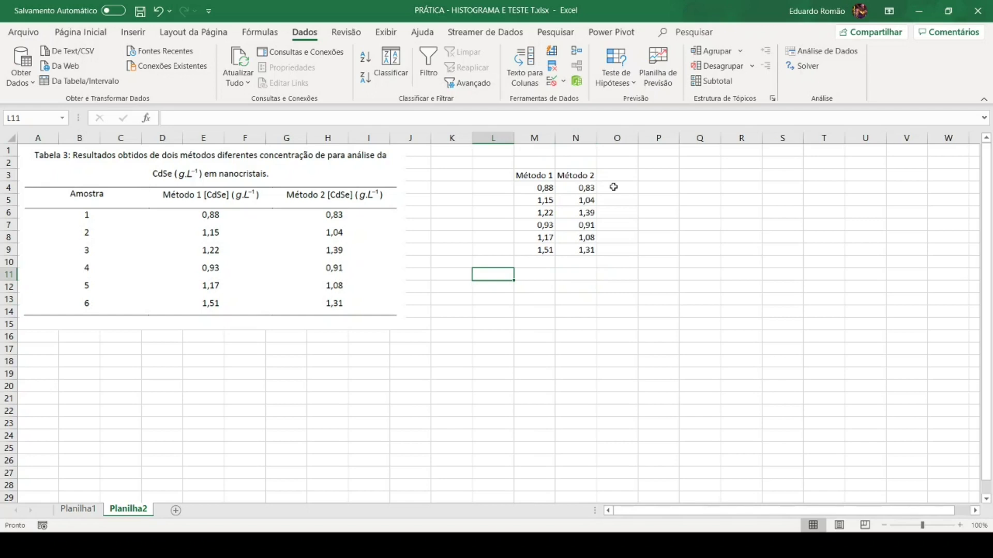
pyautogui.write('média')
pyautogui.press('Return')
pyautogui.write('desvio')
pyautogui.press('Tab')
# Step: Calculate the Método 1 average in M11 with =MÉDIA(M4:M9)
pyautogui.press('Up')
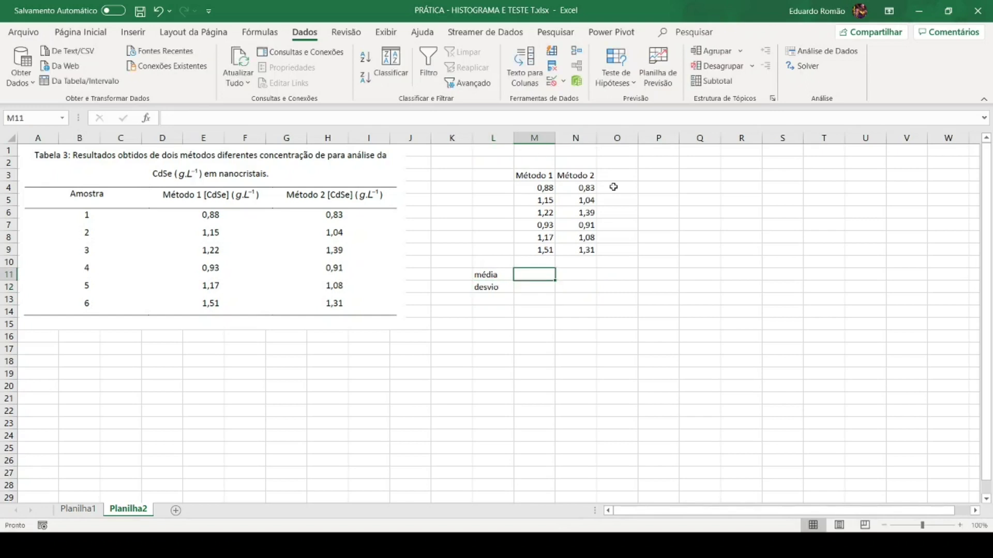
pyautogui.write('=média(')
pyautogui.click(545, 192)
pyautogui.moveTo(546, 214); pyautogui.dragTo(542, 250)
pyautogui.moveTo(538, 190); pyautogui.dragTo(540, 257)
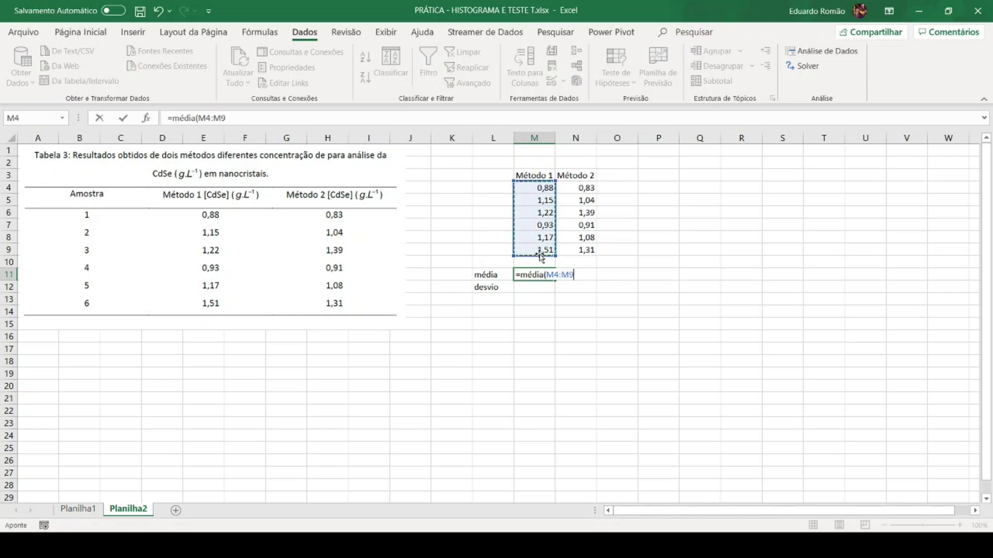
pyautogui.write(')')
pyautogui.press('Return')
# Step: Reduce the Método 1 average in M11 to two decimal places
pyautogui.click(525, 277)
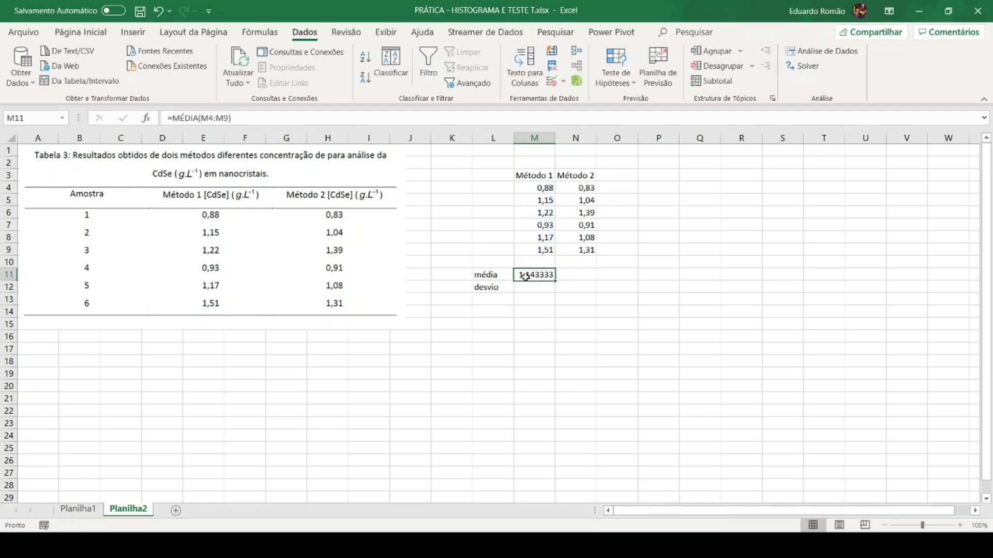
pyautogui.click(101, 34)
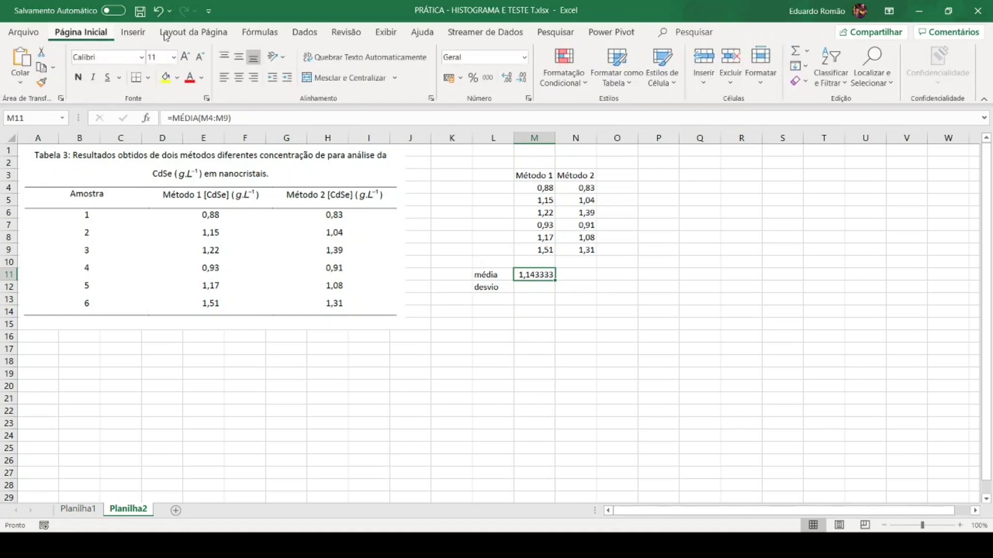
pyautogui.click(525, 83)
pyautogui.click(525, 83)
pyautogui.click(525, 83)
pyautogui.click(525, 83)
# Step: Calculate the Método 1 sample standard deviation in M12 with =DESVPAD.A(M4:M9)
pyautogui.click(543, 287)
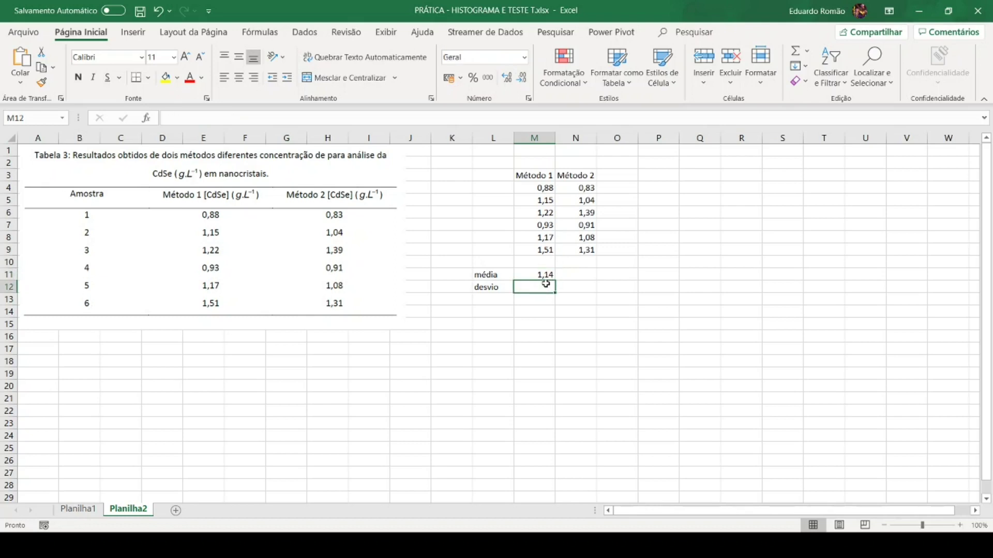
pyautogui.write('=des')
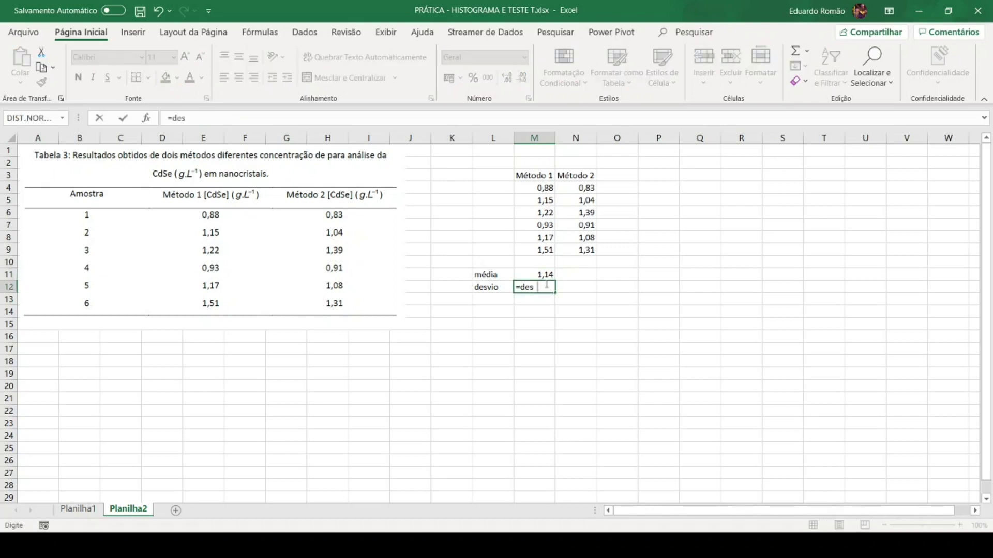
pyautogui.write('vpad.A(')
pyautogui.moveTo(545, 189); pyautogui.dragTo(547, 249)
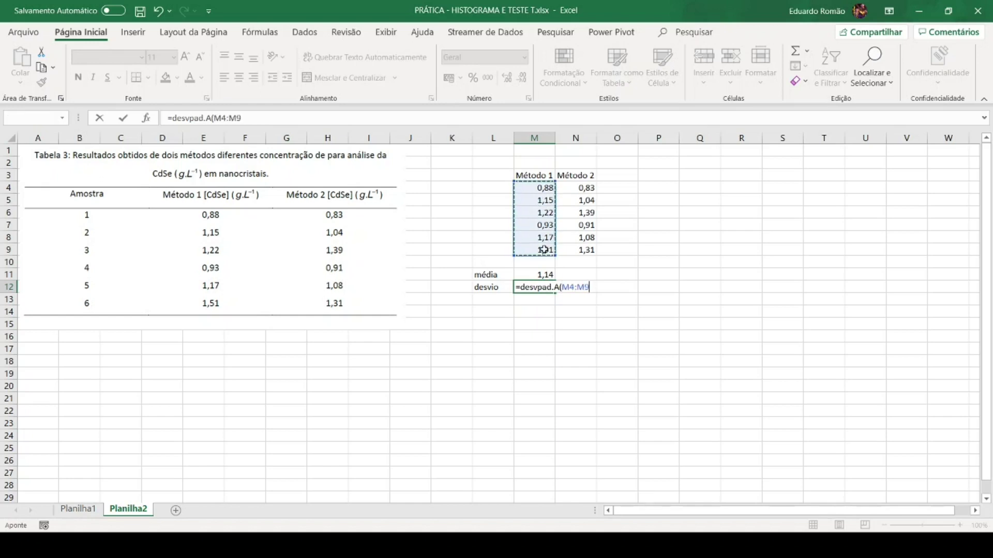
pyautogui.write(')')
pyautogui.press('Return')
# Step: Reduce the Método 1 standard deviation in M12 to two decimal places, then select the average in M11
pyautogui.press('Up')
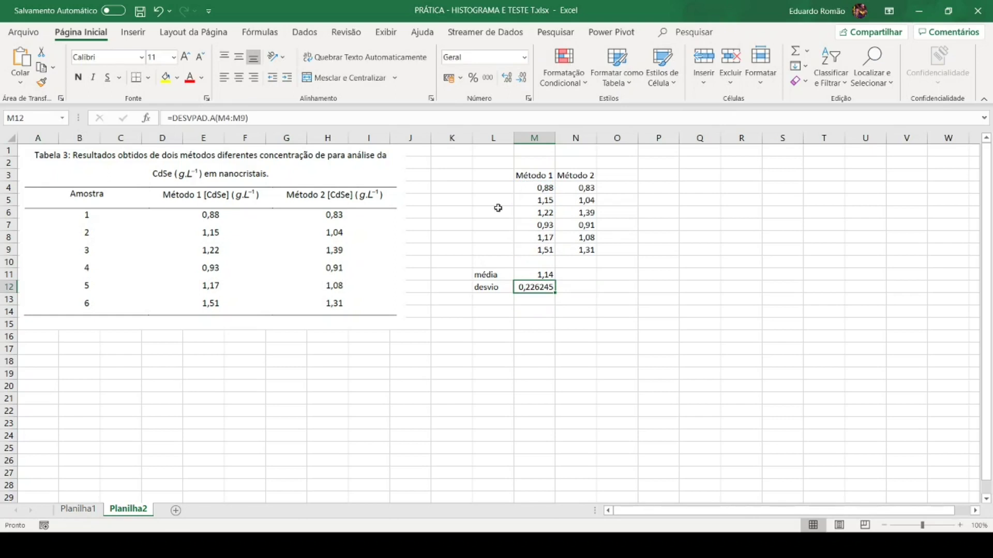
pyautogui.click(523, 81)
pyautogui.click(523, 80)
pyautogui.click(523, 80)
pyautogui.click(523, 80)
pyautogui.click(532, 276)
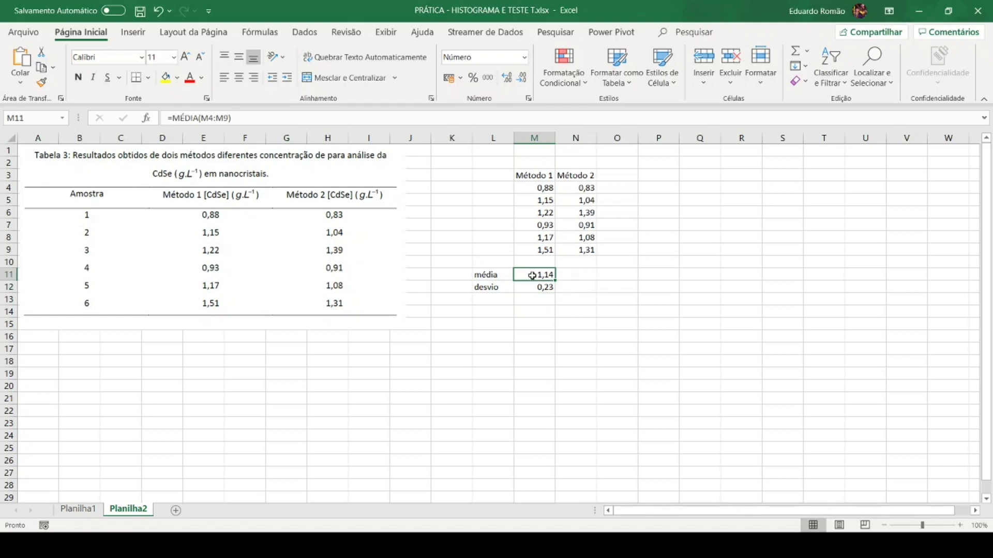
# Step: Copy the Método 1 average and standard deviation formulas from M11 and M12 into N11 and N12 for Método 2
pyautogui.moveTo(556, 279); pyautogui.dragTo(592, 274)
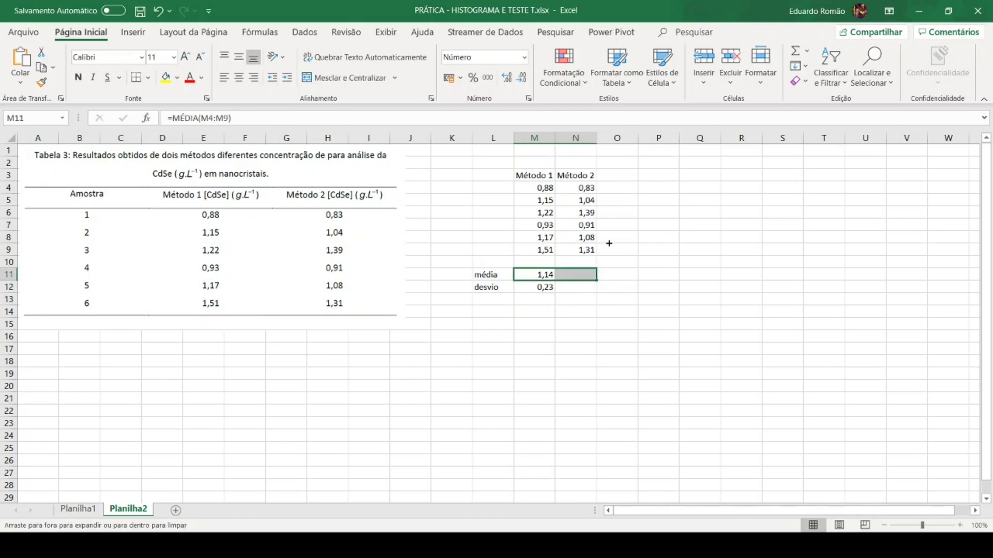
pyautogui.doubleClick(574, 274)
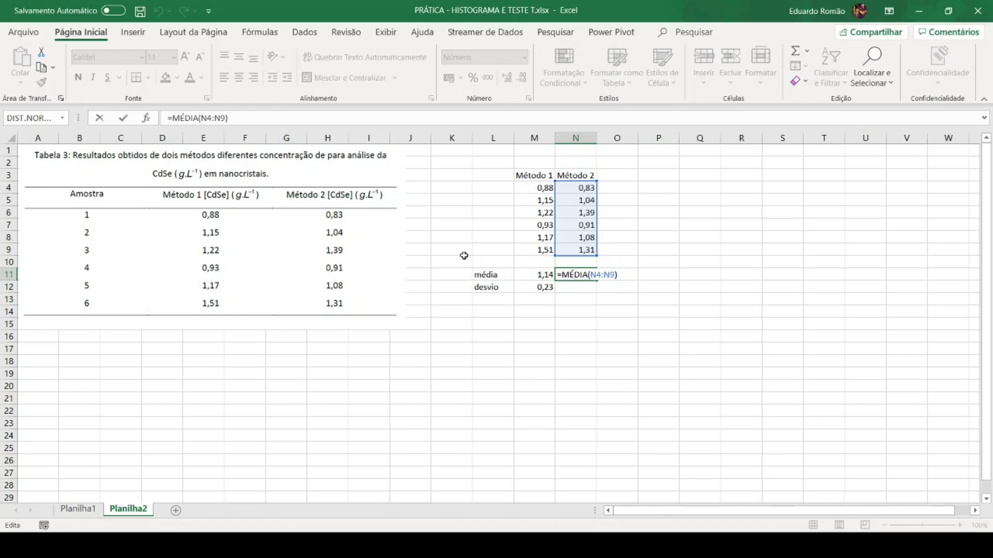
pyautogui.press('Return')
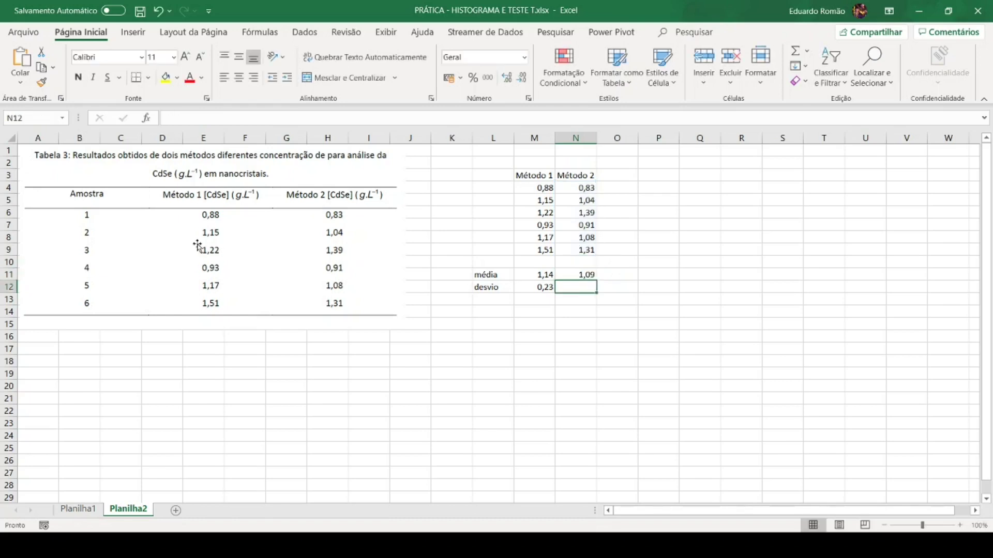
pyautogui.click(545, 288)
pyautogui.moveTo(575, 293); pyautogui.dragTo(592, 289)
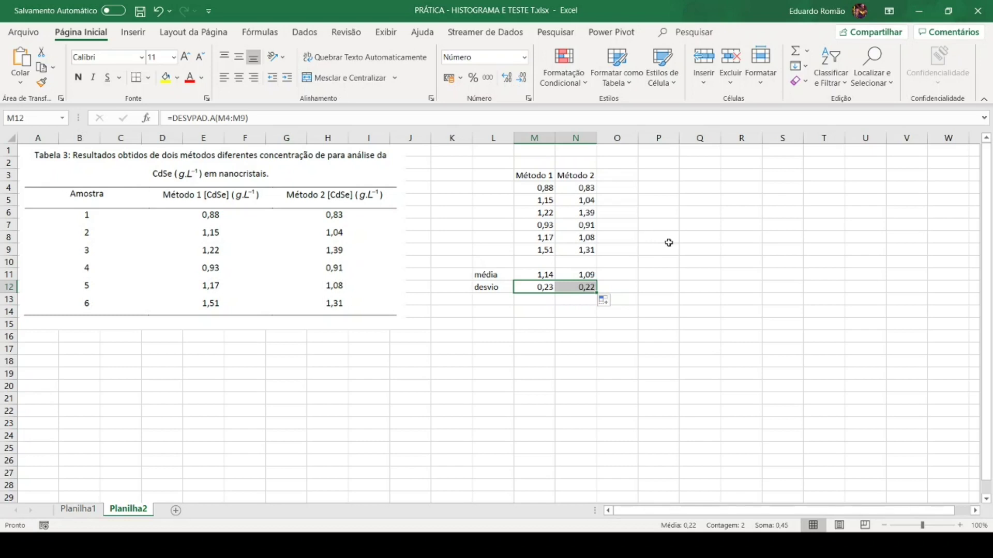
# Step: Highlight the two standard deviations in M12:N12 with a yellow fill
pyautogui.click(308, 34)
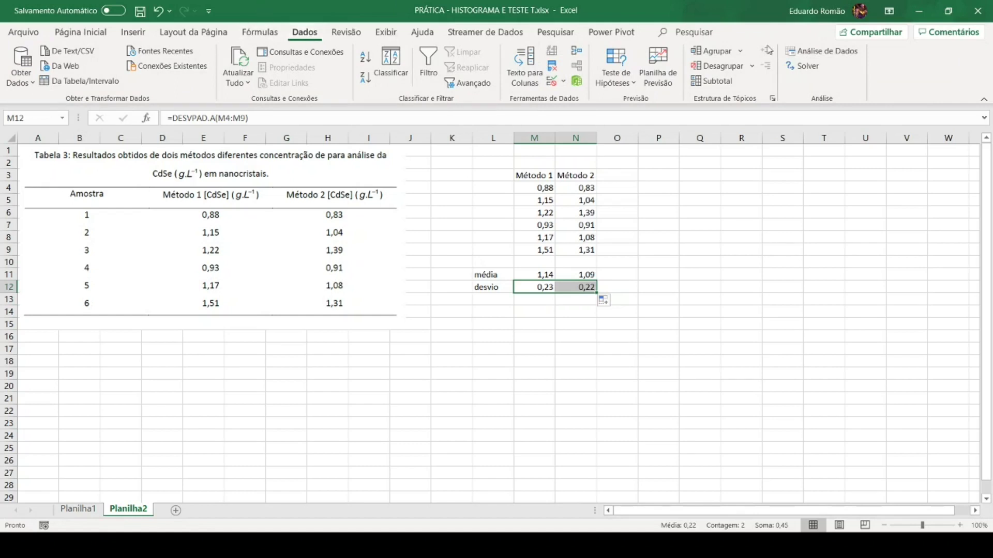
pyautogui.click(837, 52)
pyautogui.click(83, 32)
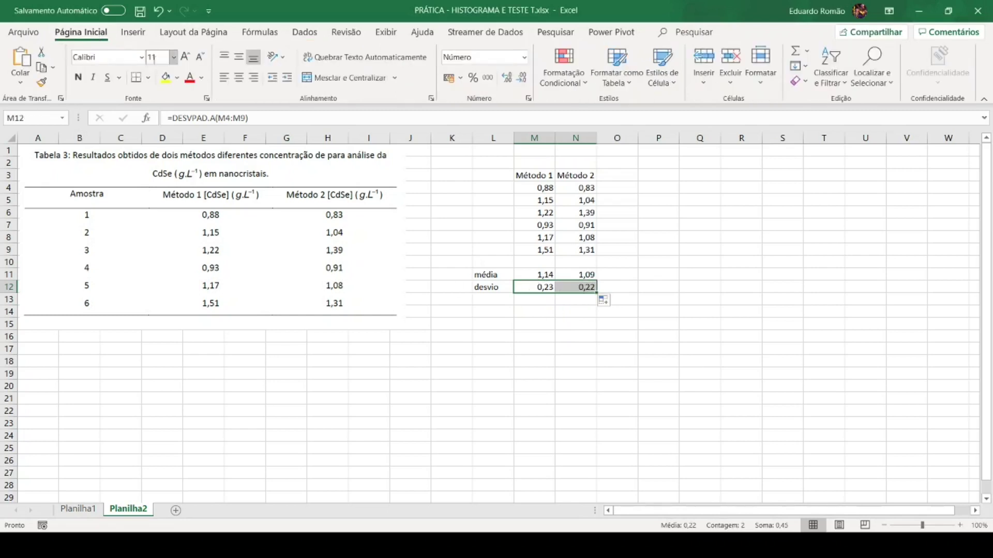
pyautogui.click(165, 78)
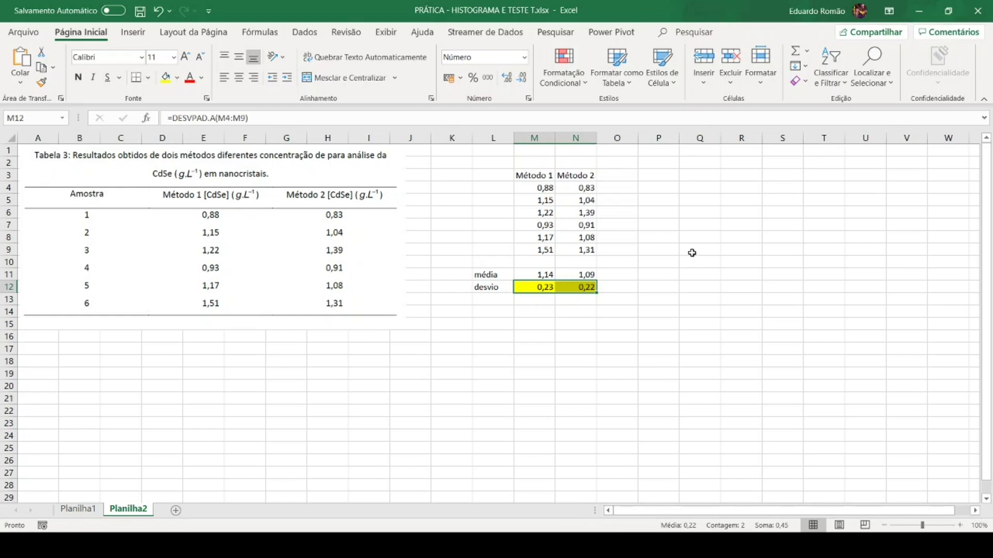
# Step: Run a two-sample t-test assuming equal variances on M3:M9 and N3:N9, including labels, with the output starting at L17
pyautogui.click(595, 545)
pyautogui.click(304, 33)
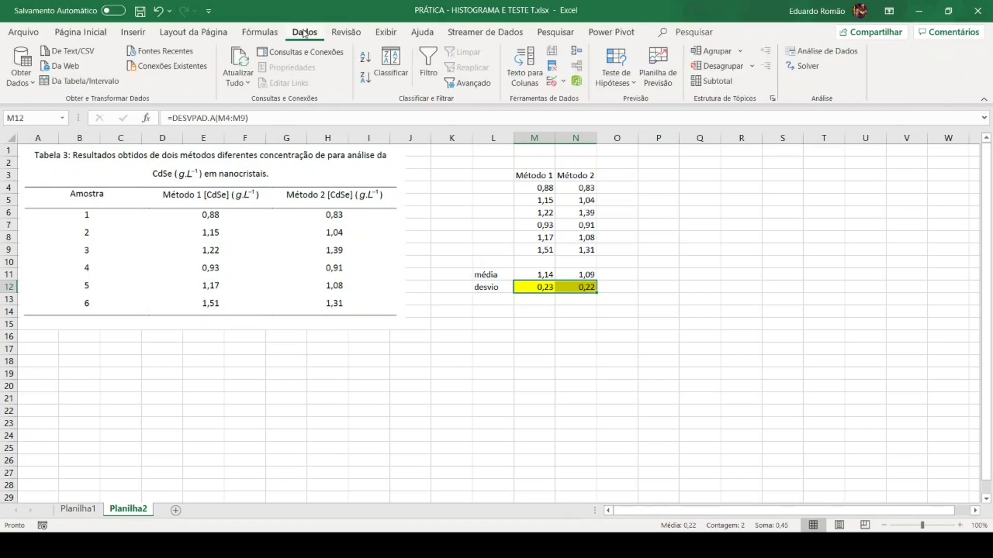
pyautogui.click(810, 54)
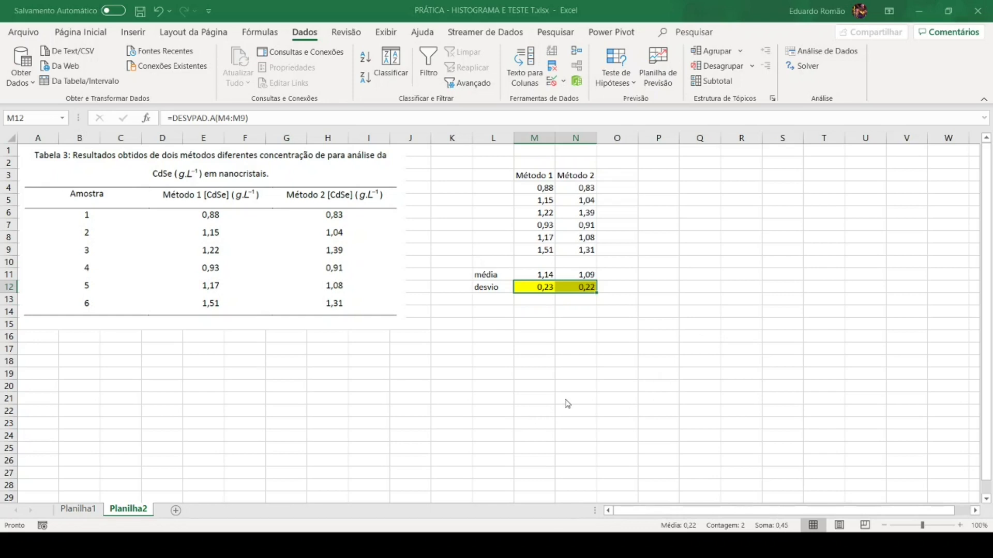
pyautogui.click(707, 343)
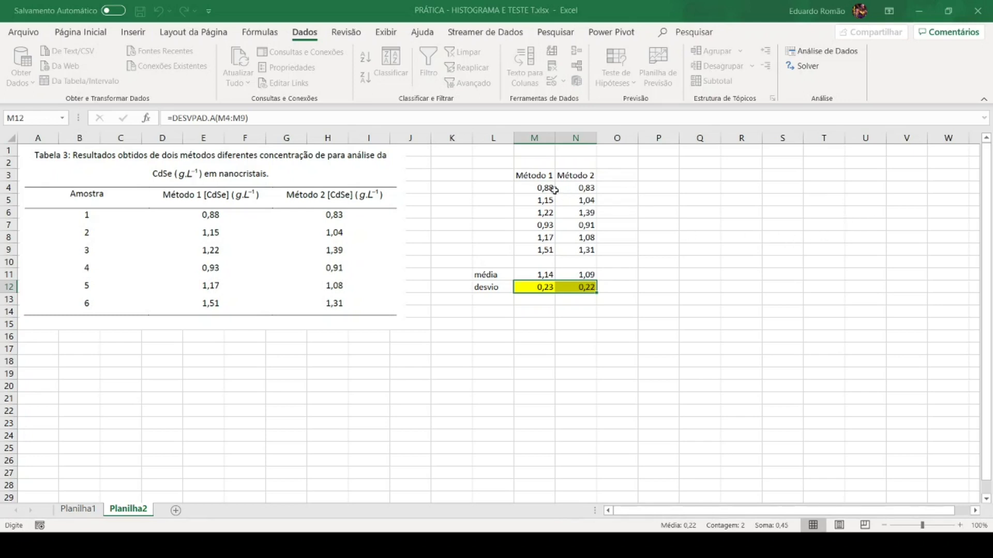
pyautogui.moveTo(540, 177); pyautogui.dragTo(545, 254)
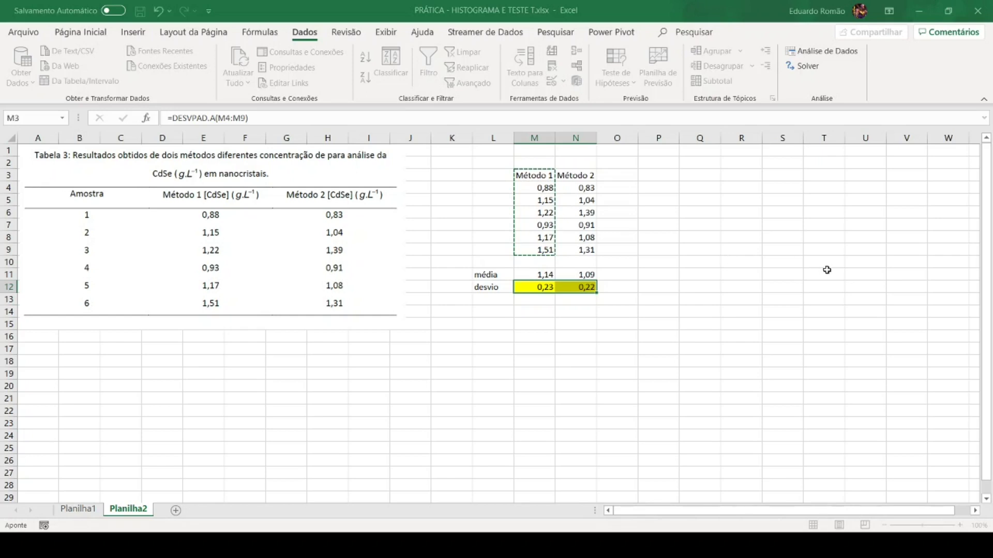
pyautogui.click(963, 213)
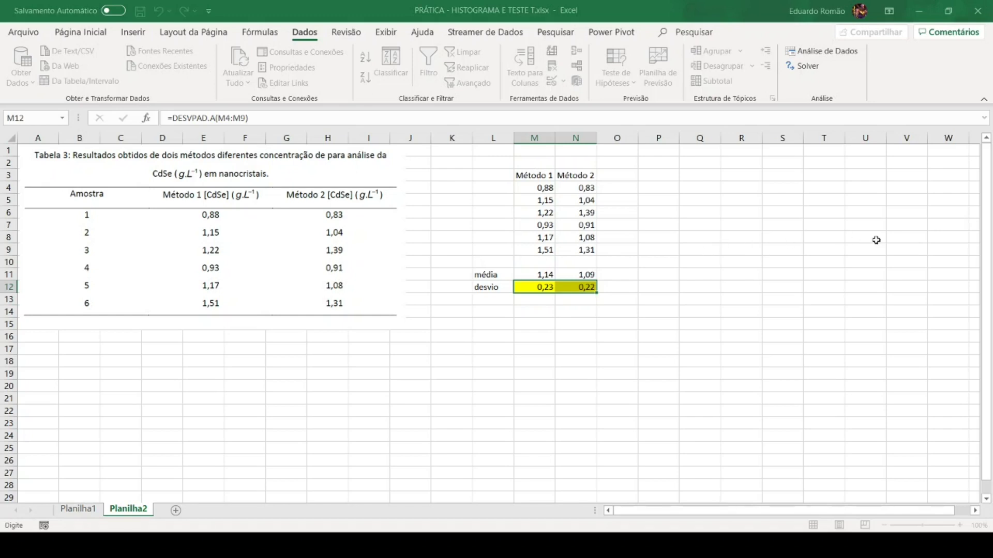
pyautogui.moveTo(578, 175); pyautogui.dragTo(573, 251)
pyautogui.click(967, 214)
pyautogui.press('Escape')
pyautogui.click(487, 350)
pyautogui.press('Escape')
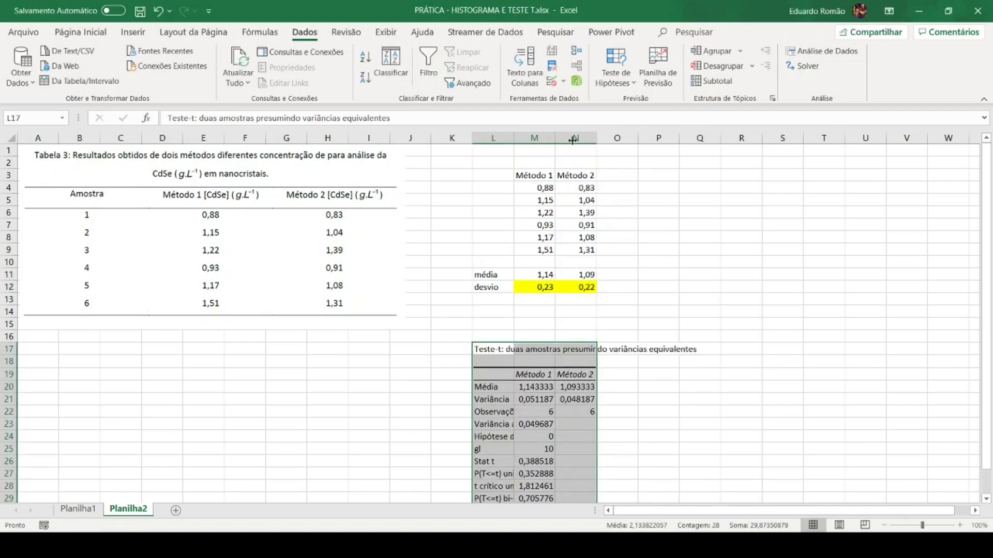
# Step: Autofit columns M and N to the t-test results
pyautogui.doubleClick(596, 138)
pyautogui.doubleClick(555, 138)
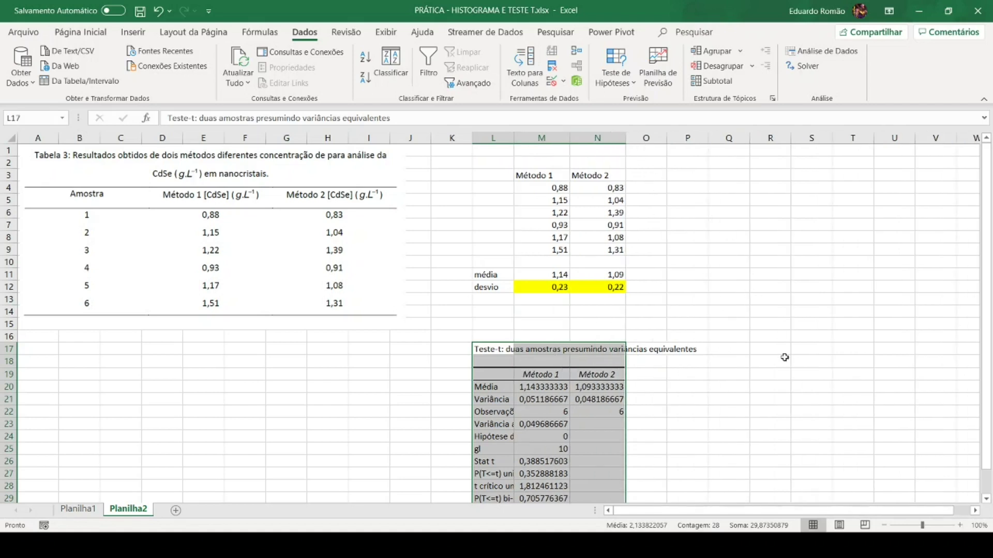
pyautogui.click(760, 382)
# Step: Highlight both methods' variances in M21:N21 of the t-test results with a yellow fill
pyautogui.click(542, 392)
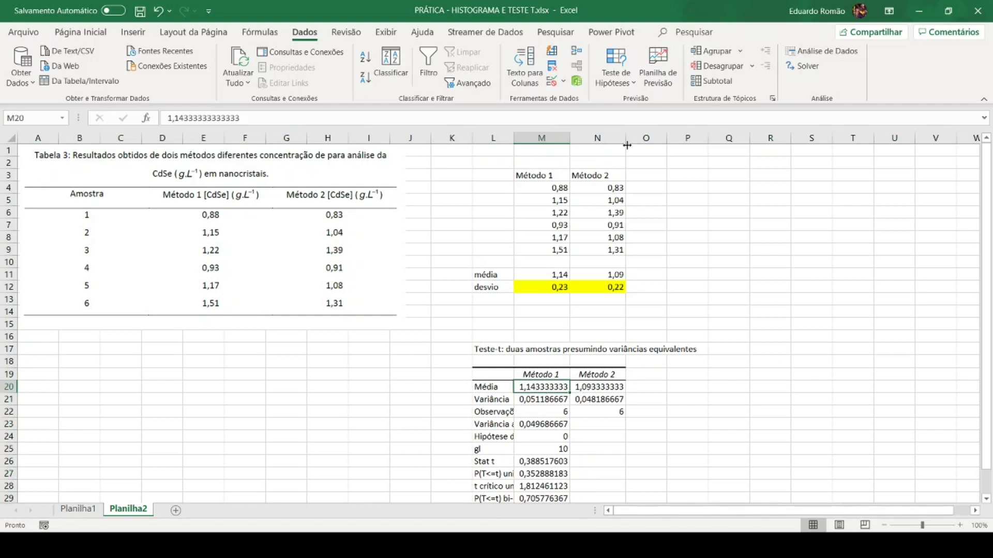
pyautogui.moveTo(518, 402); pyautogui.dragTo(610, 397)
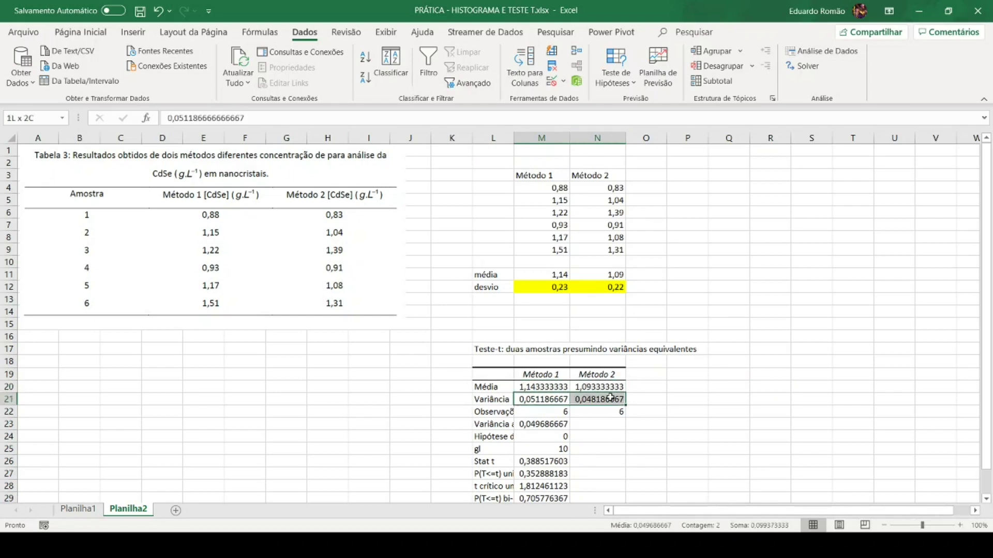
pyautogui.click(90, 39)
pyautogui.click(165, 77)
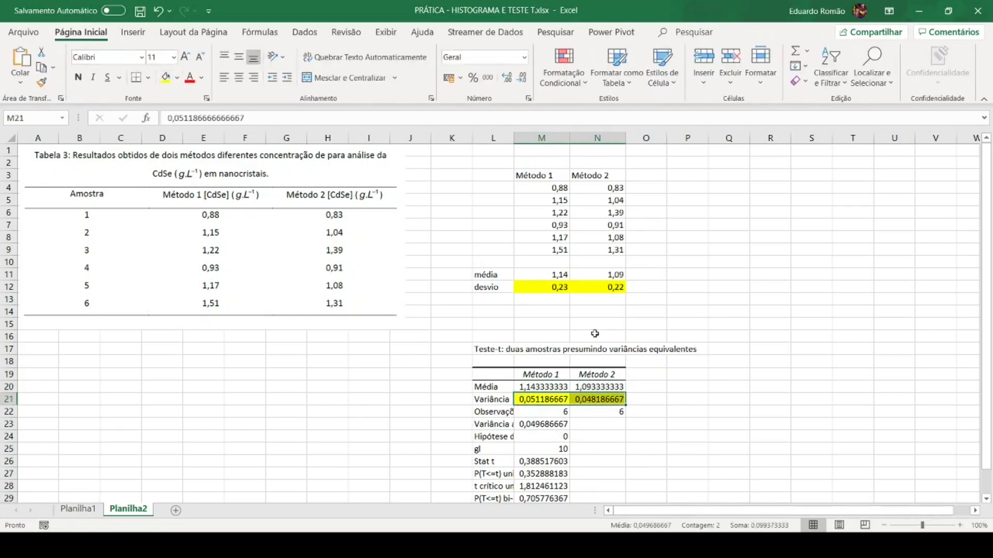
# Step: Autofit column L to the t-test row labels and check the pooled variance and degrees of freedom
pyautogui.click(564, 416)
pyautogui.click(602, 417)
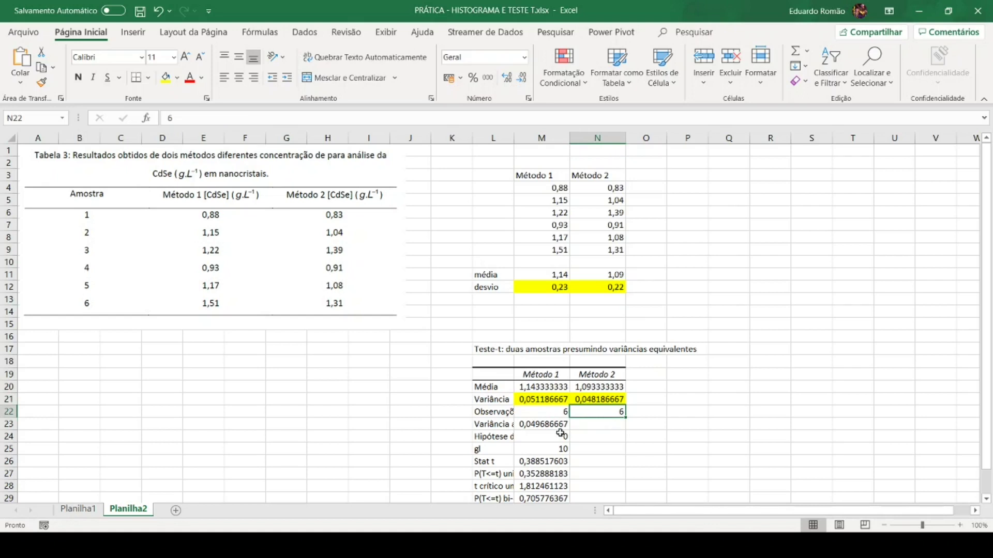
pyautogui.doubleClick(512, 137)
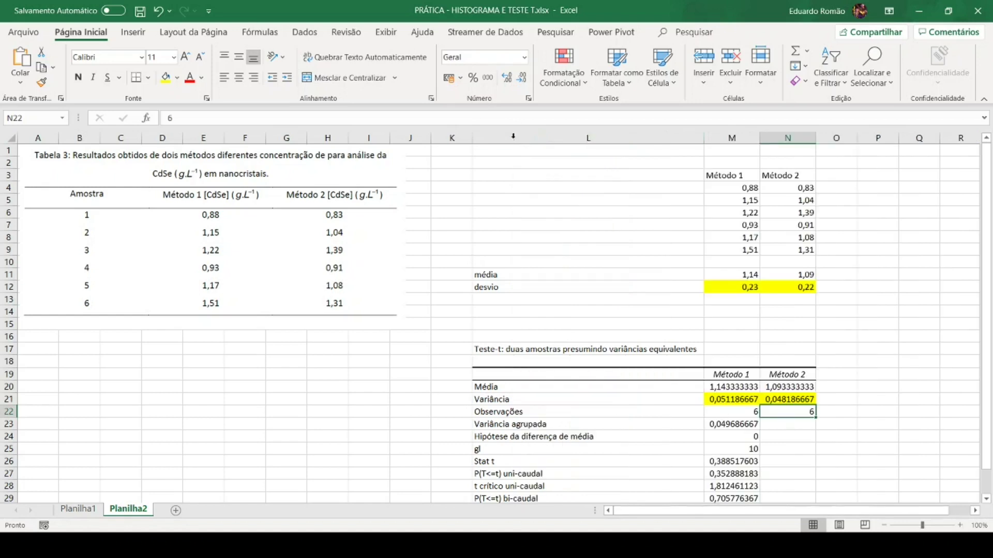
pyautogui.click(726, 426)
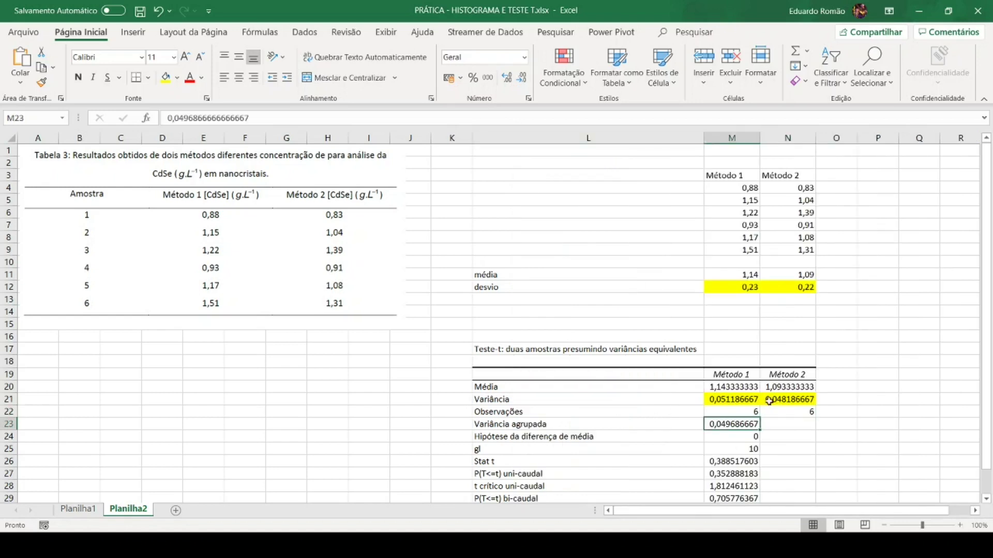
pyautogui.click(744, 450)
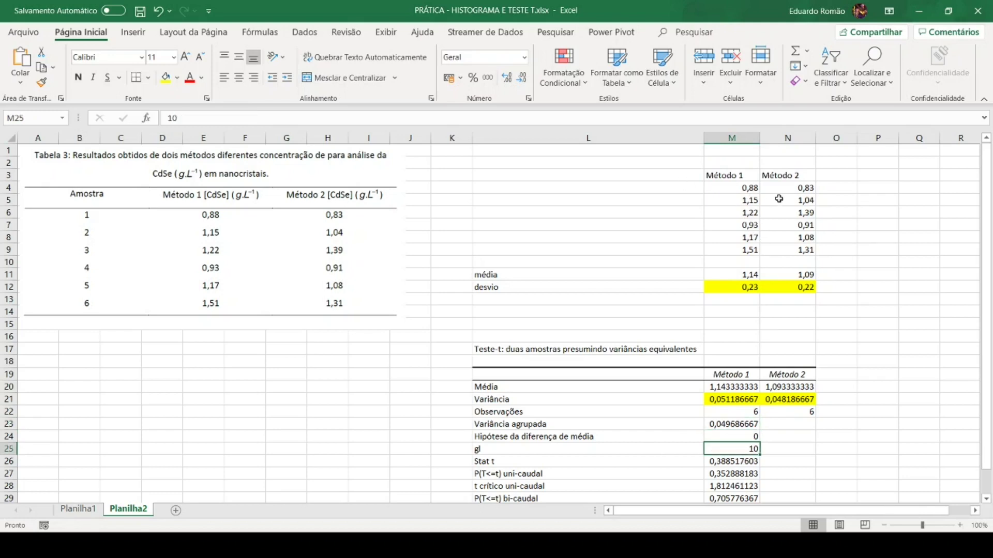
# Step: Enter the note "tcalculado" in N26, beside the Stat t value
pyautogui.scroll(-2, 751, 425)
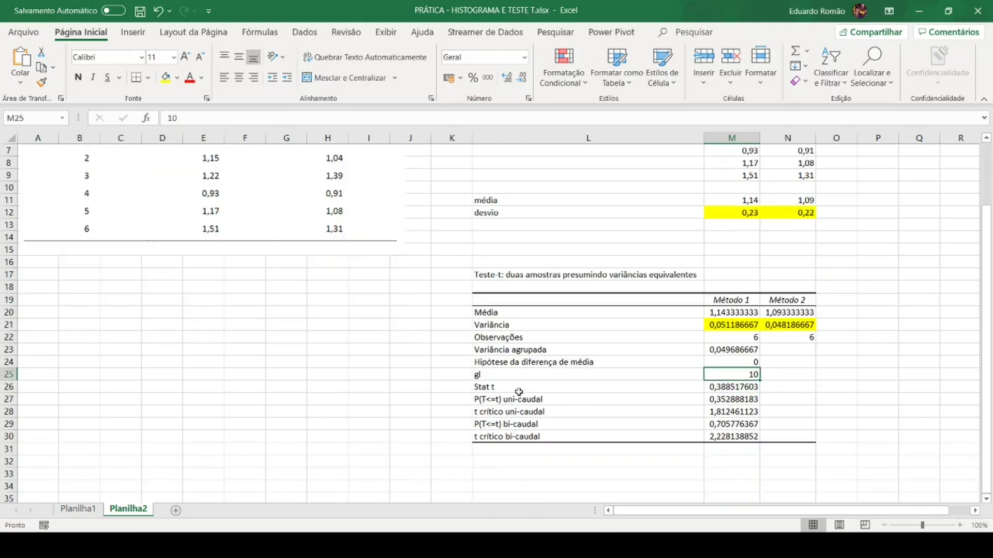
pyautogui.click(754, 386)
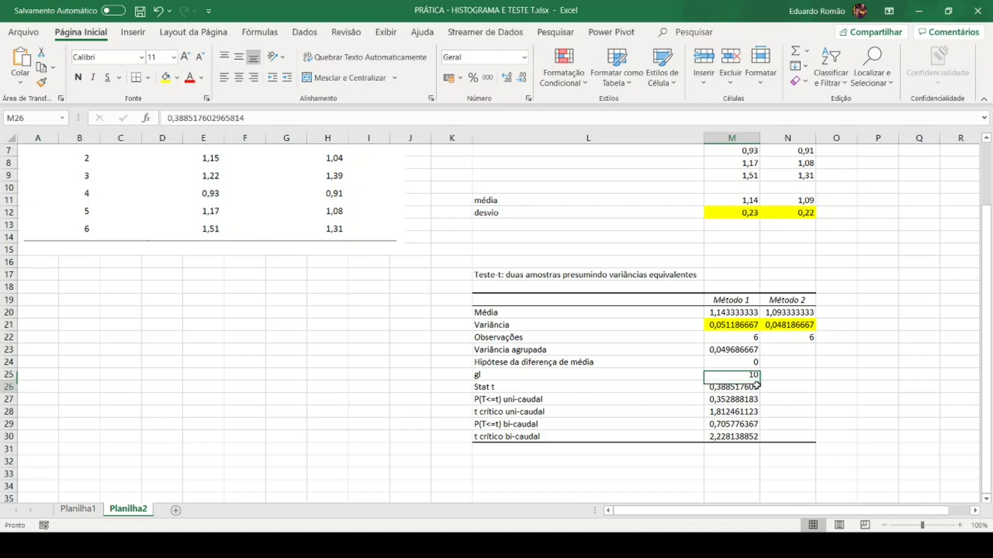
pyautogui.click(804, 386)
pyautogui.write('tclaculado')
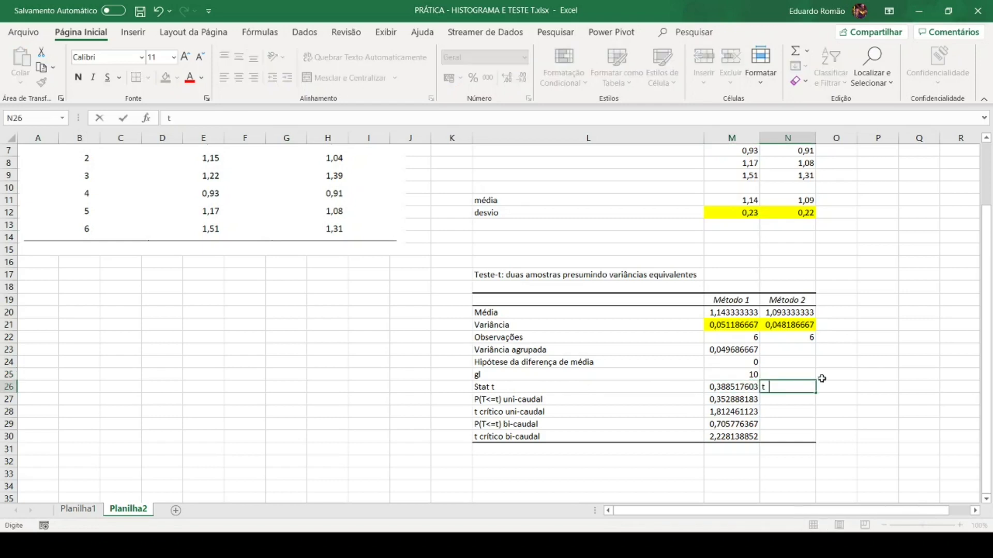
pyautogui.press('BackSpace')
pyautogui.press('BackSpace')
pyautogui.press('BackSpace')
pyautogui.press('BackSpace')
pyautogui.press('BackSpace')
pyautogui.press('BackSpace')
pyautogui.press('BackSpace')
pyautogui.press('BackSpace')
pyautogui.write('alculado')
pyautogui.press('Return')
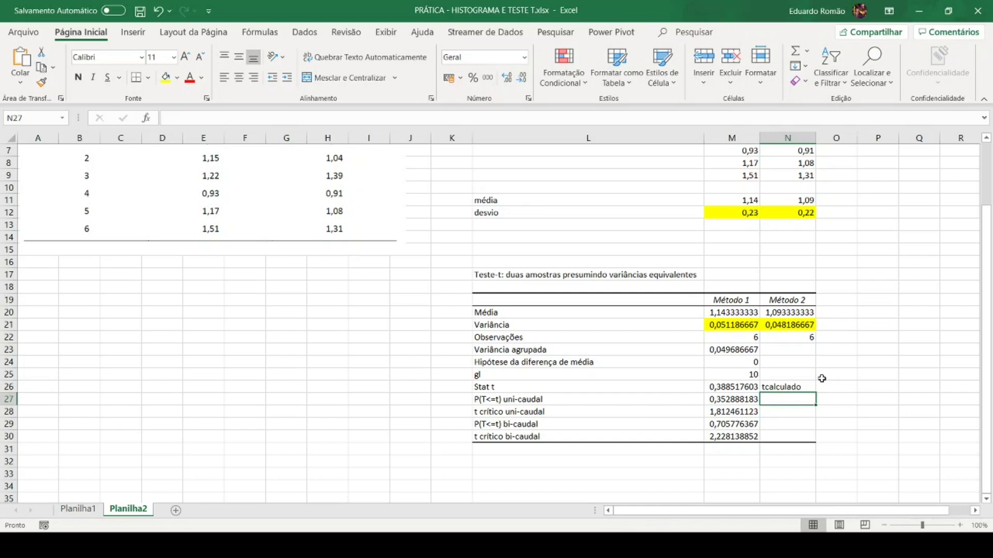
# Step: Enter the note "Ttabelado" in N28, beside the one-tailed critical t value
pyautogui.press('Down')
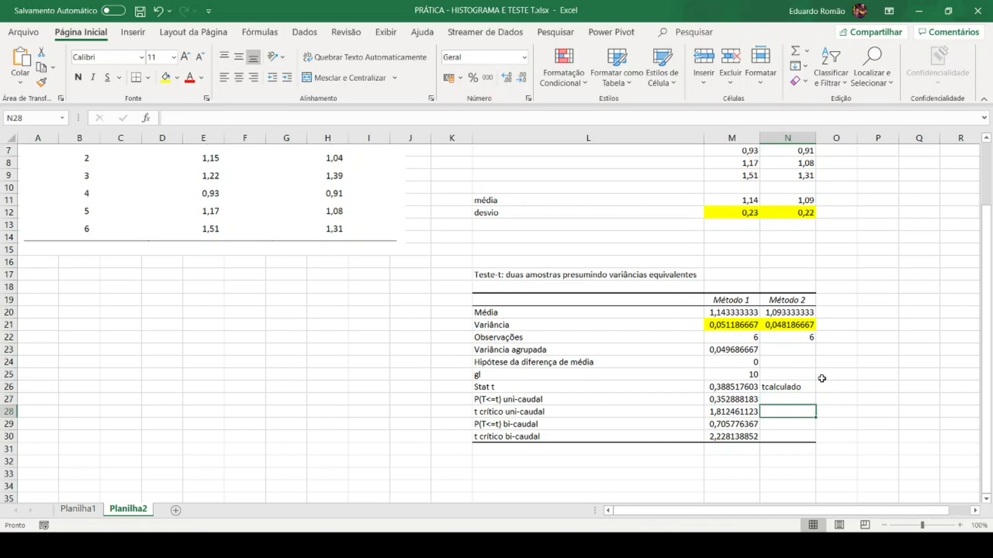
pyautogui.press('Down')
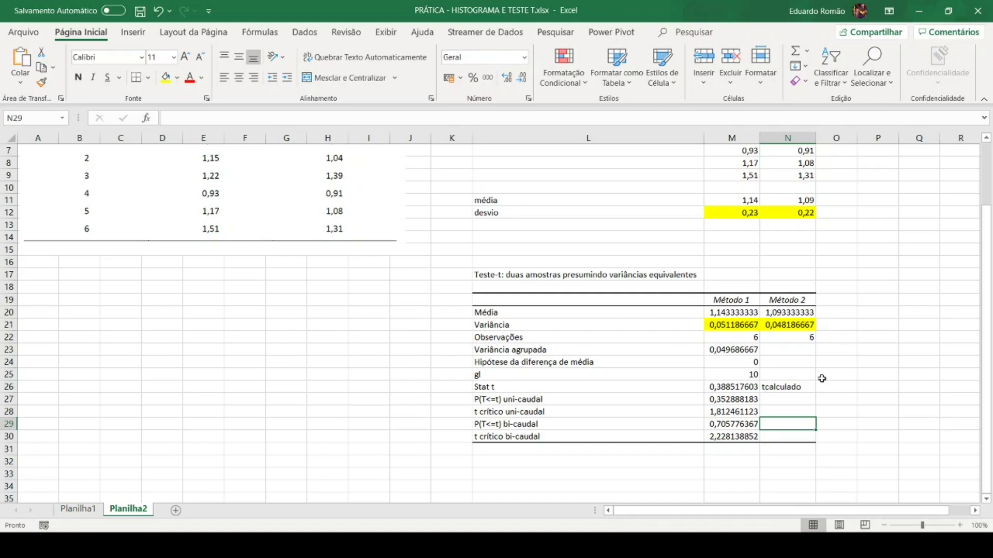
pyautogui.press('Up')
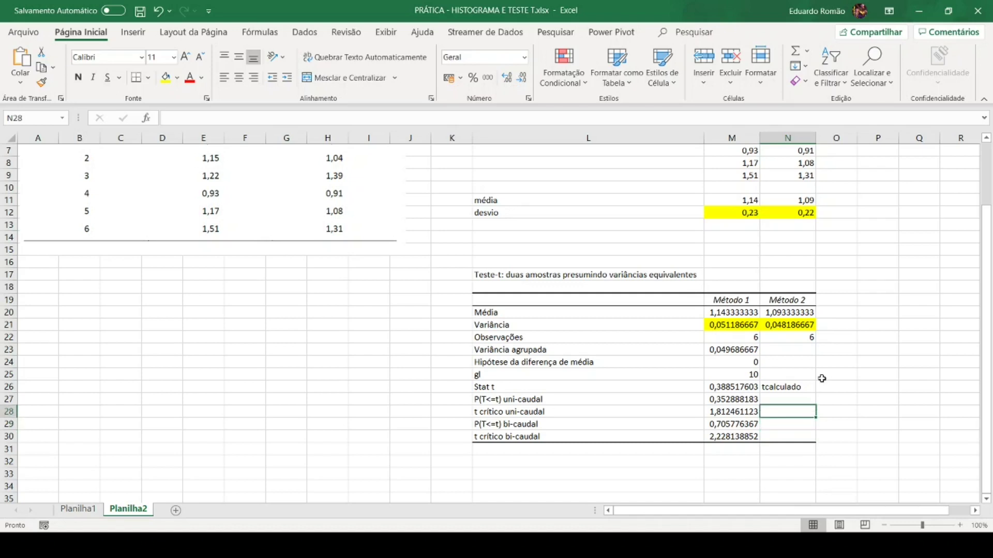
pyautogui.write('Ttabel')
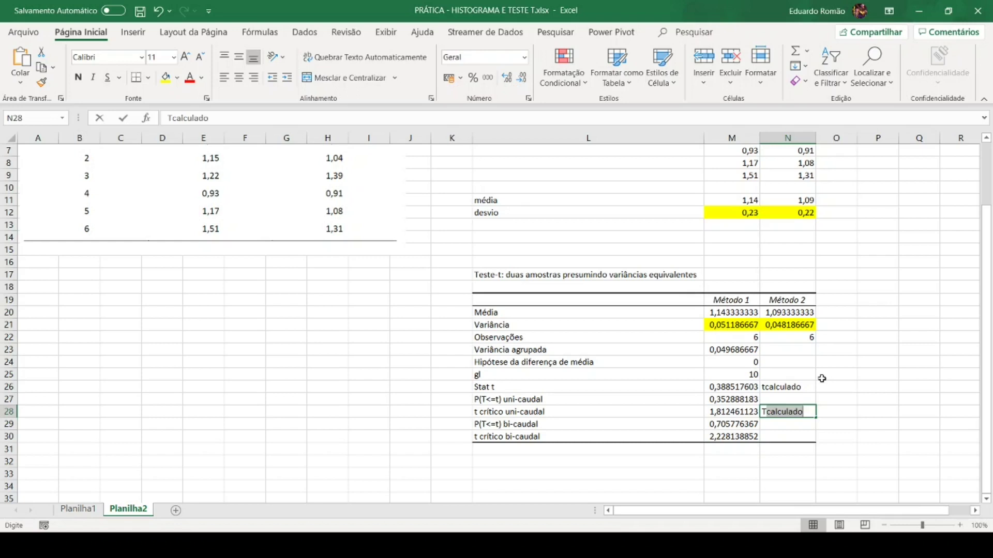
pyautogui.write('ado')
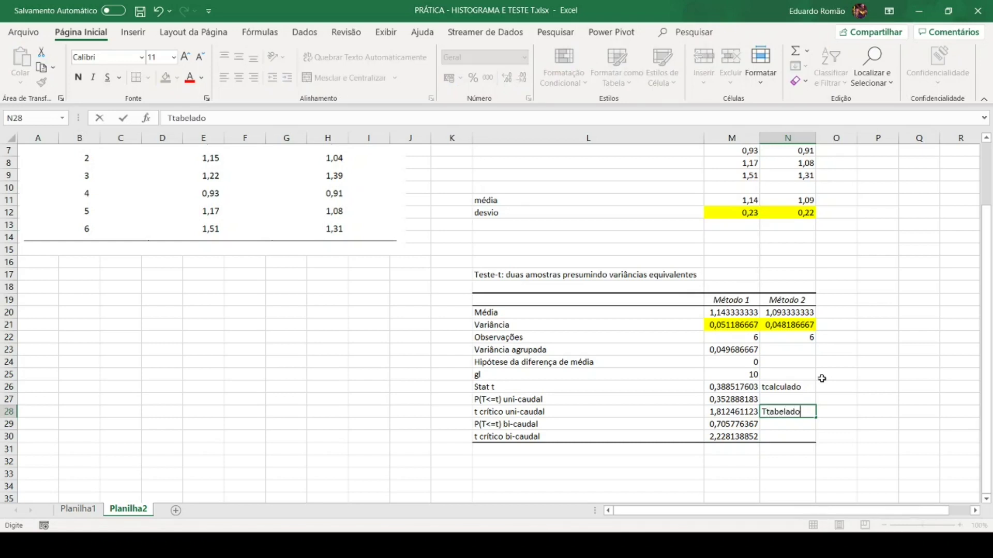
pyautogui.press('Return')
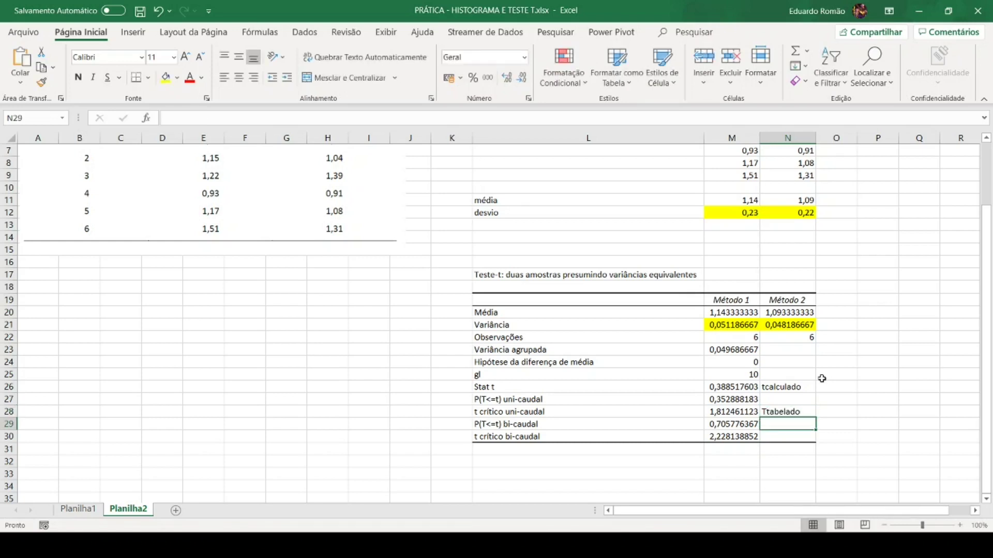
# Step: Compare the calculated t statistic with the one-tailed and two-tailed critical t values in the t-test results
pyautogui.press('Down')
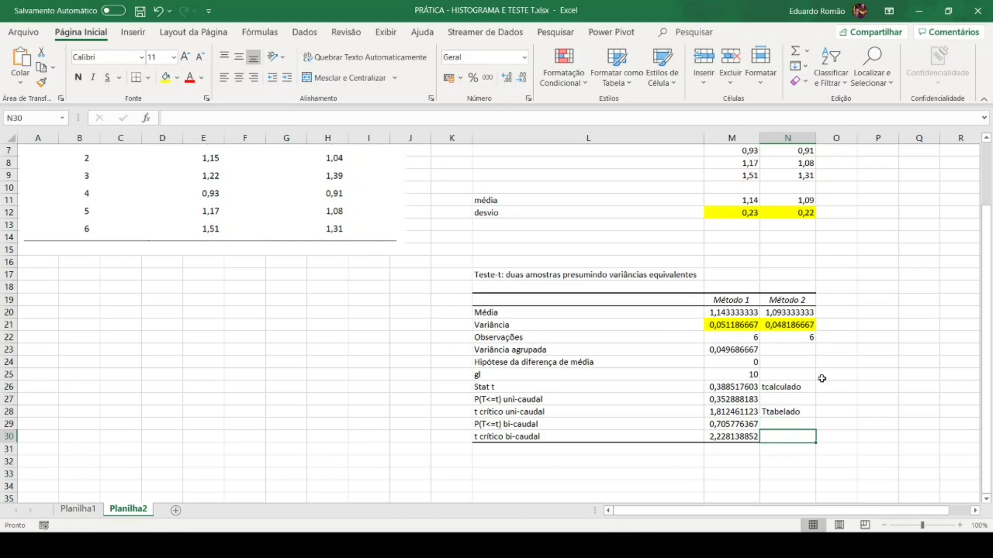
pyautogui.press('Left')
pyautogui.press('Left')
pyautogui.press('Left')
pyautogui.press('Left')
pyautogui.press('Right')
pyautogui.press('Right')
pyautogui.press('Right')
pyautogui.press('Right')
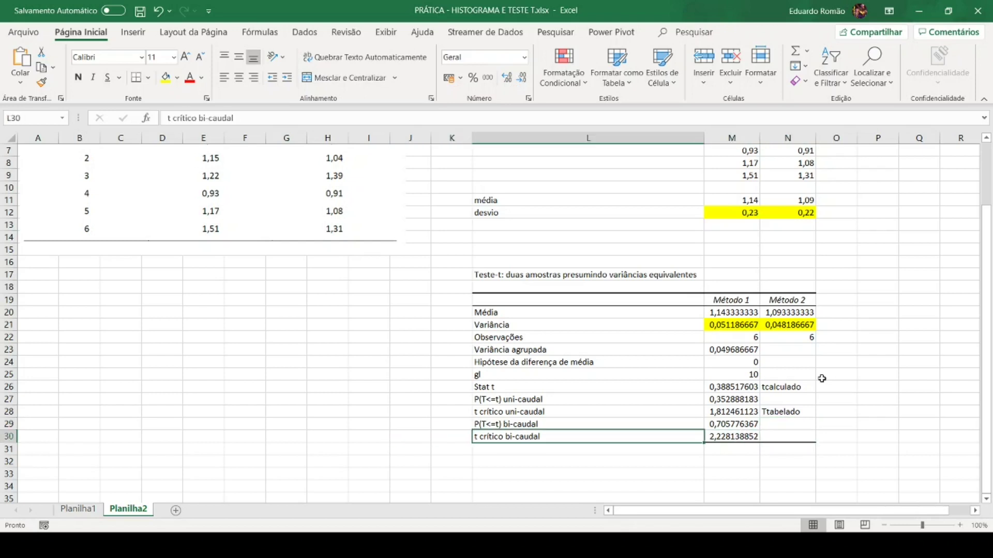
pyautogui.press('Up')
pyautogui.press('Up')
pyautogui.press('Up')
pyautogui.press('Up')
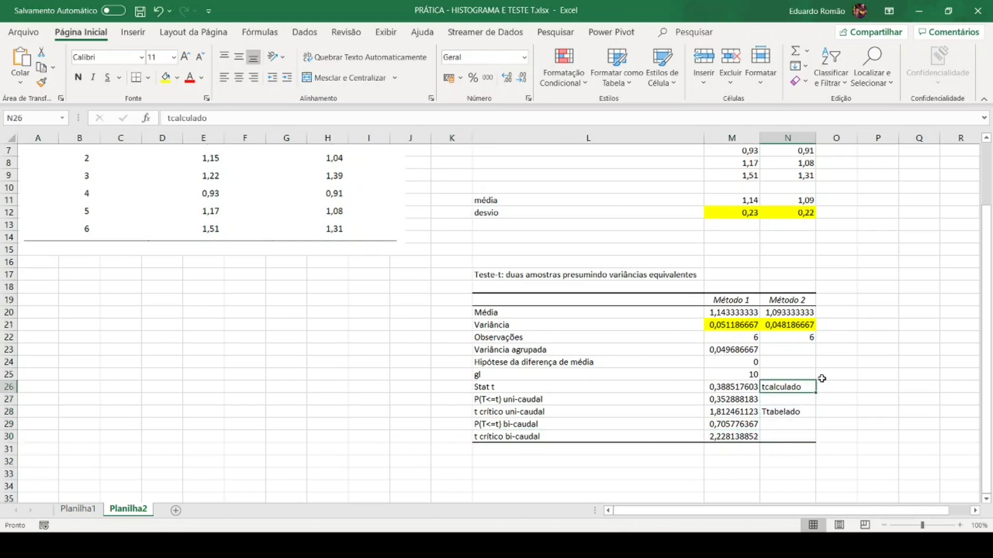
pyautogui.press('Left')
pyautogui.press('Down')
pyautogui.press('Down')
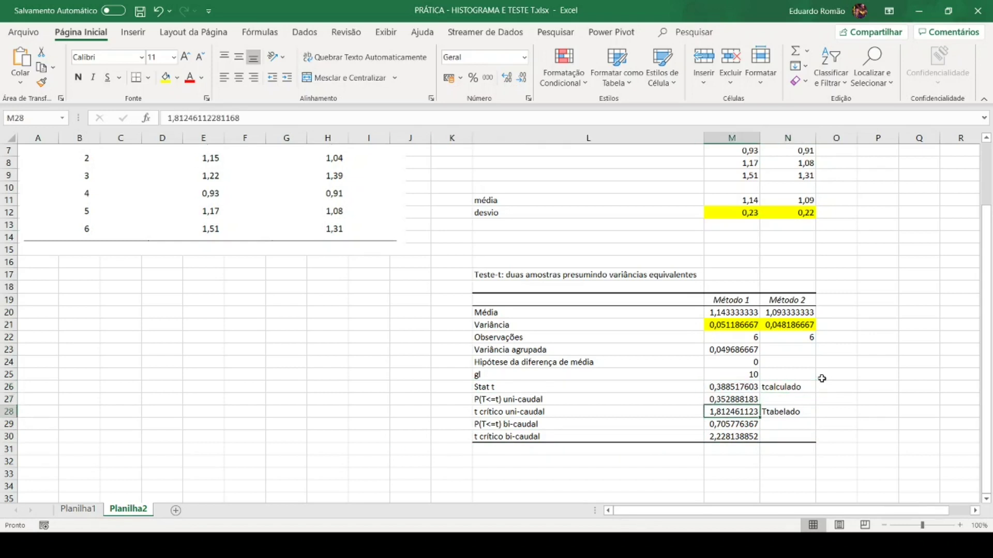
pyautogui.scroll(2, 846, 371)
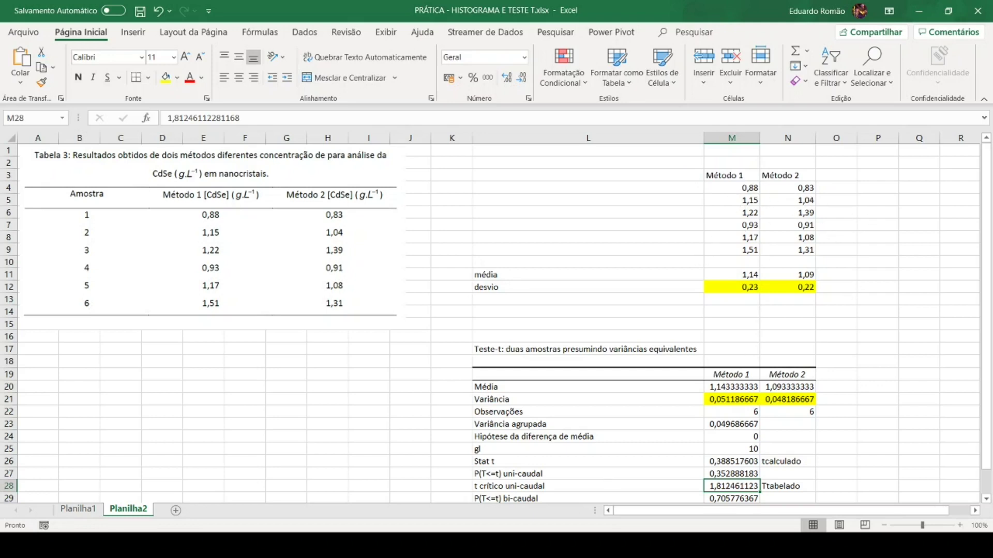
pyautogui.click(362, 545)
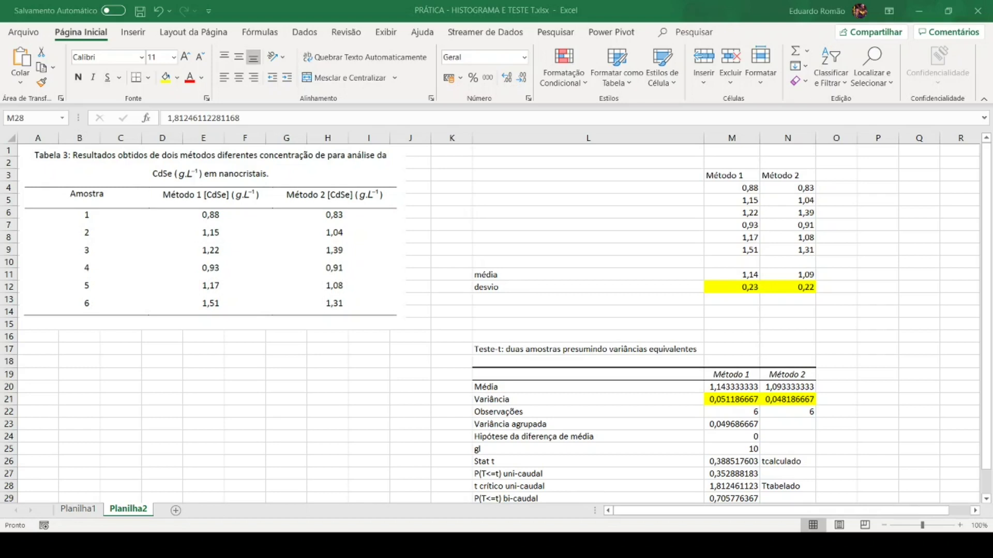
pyautogui.hotkey('alt', 'Tab')
pyautogui.click(659, 436)
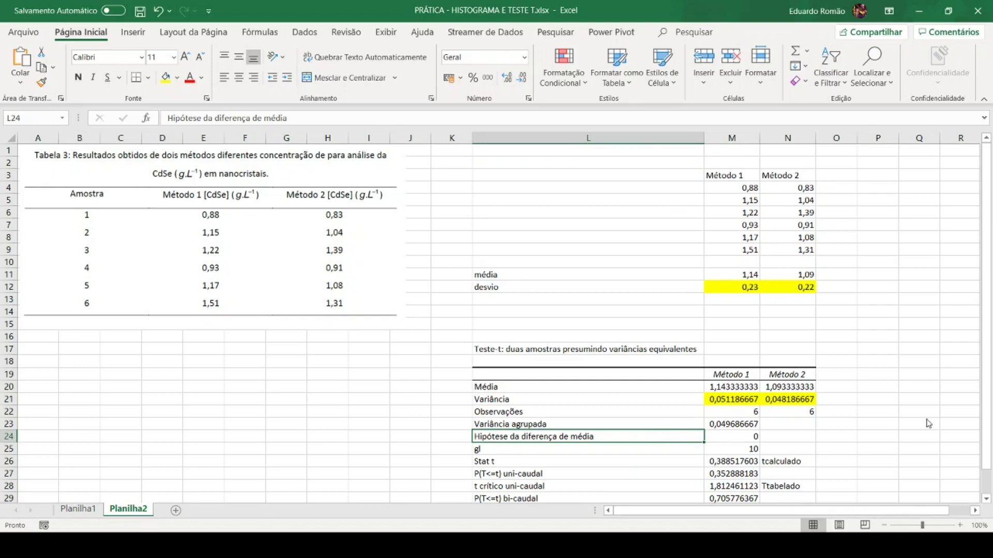
pyautogui.click(896, 311)
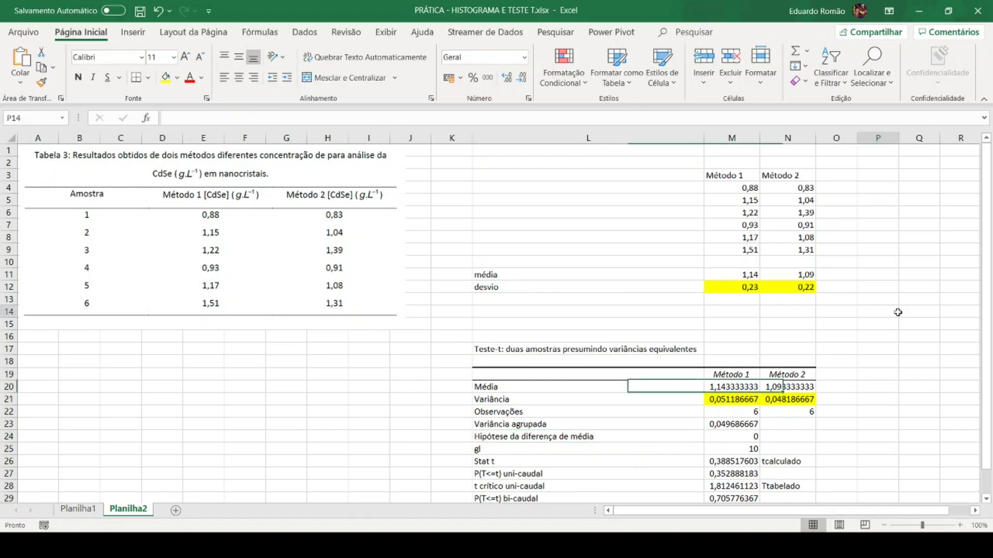
pyautogui.click(313, 34)
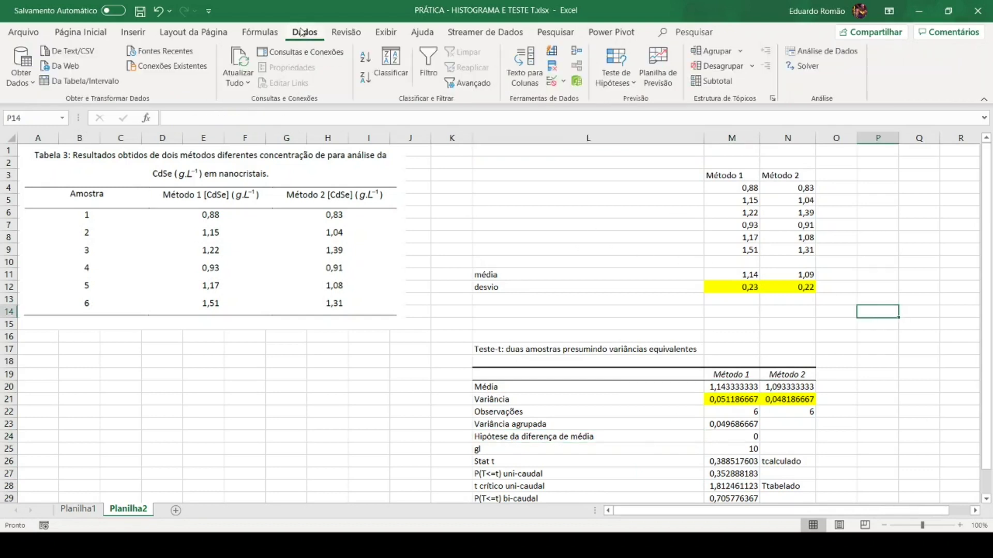
pyautogui.click(829, 54)
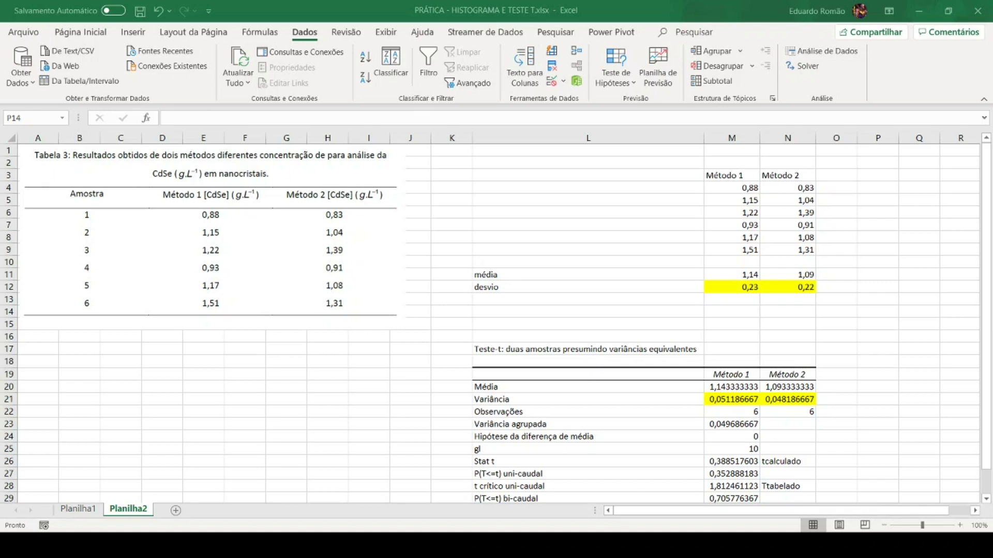
# Step: Compare the Stat t row with the one-tailed critical t row in the t-test results
pyautogui.click(795, 461)
pyautogui.scroll(-1, 827, 444)
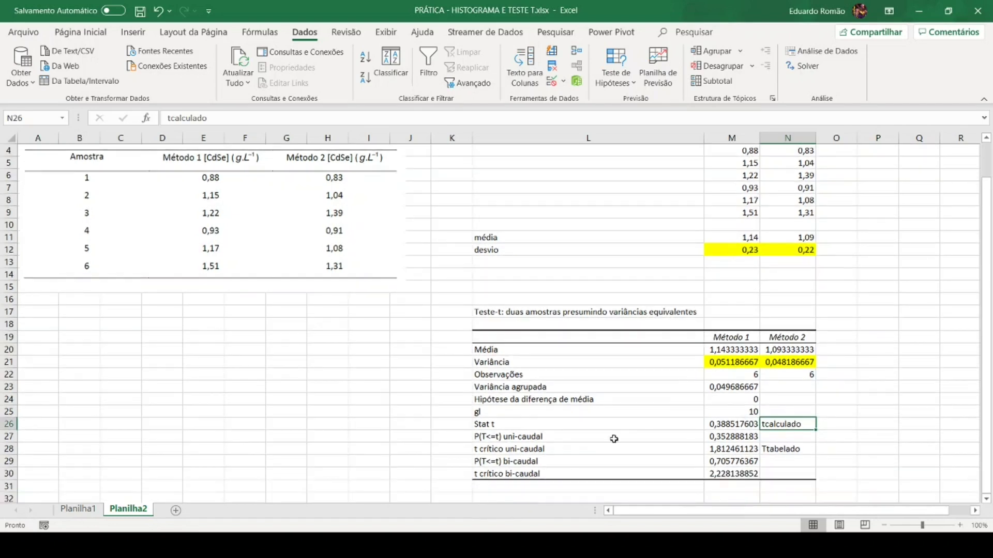
pyautogui.moveTo(528, 428); pyautogui.dragTo(782, 434)
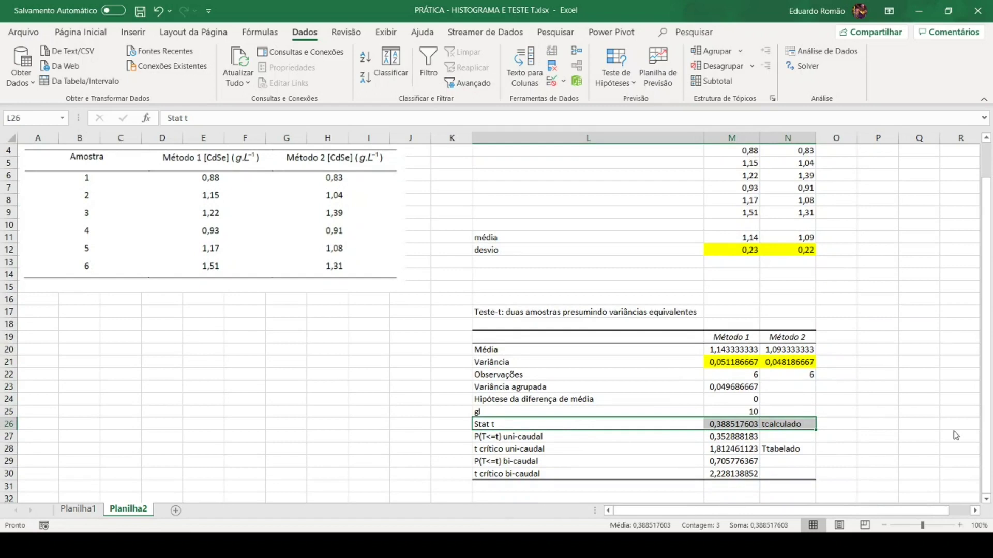
pyautogui.moveTo(546, 449); pyautogui.dragTo(790, 451)
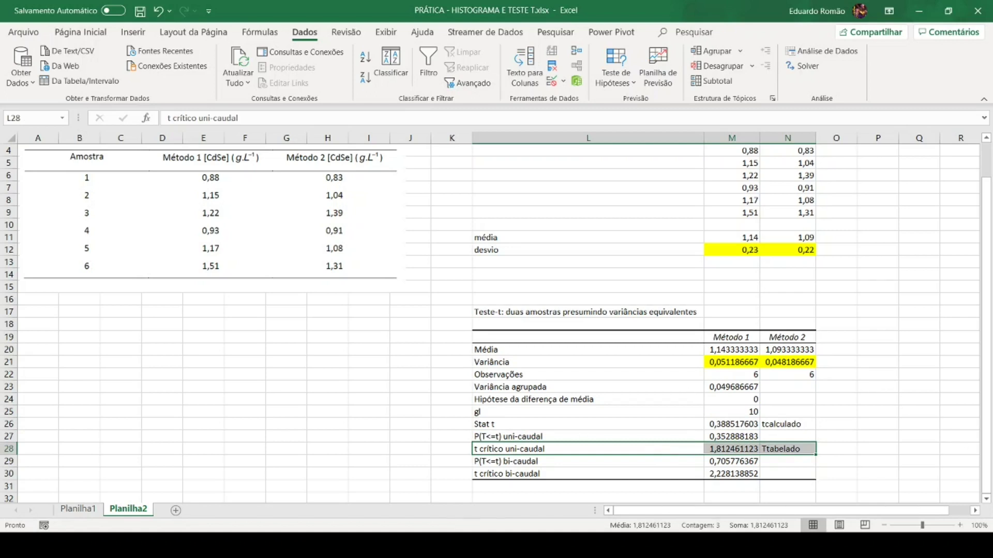
# Step: Paste the t-distribution table image (Tabela B.5) below the Tabela 3 picture and enlarge it slightly
pyautogui.click(455, 545)
pyautogui.click(202, 339)
pyautogui.click(222, 342)
pyautogui.click(223, 343)
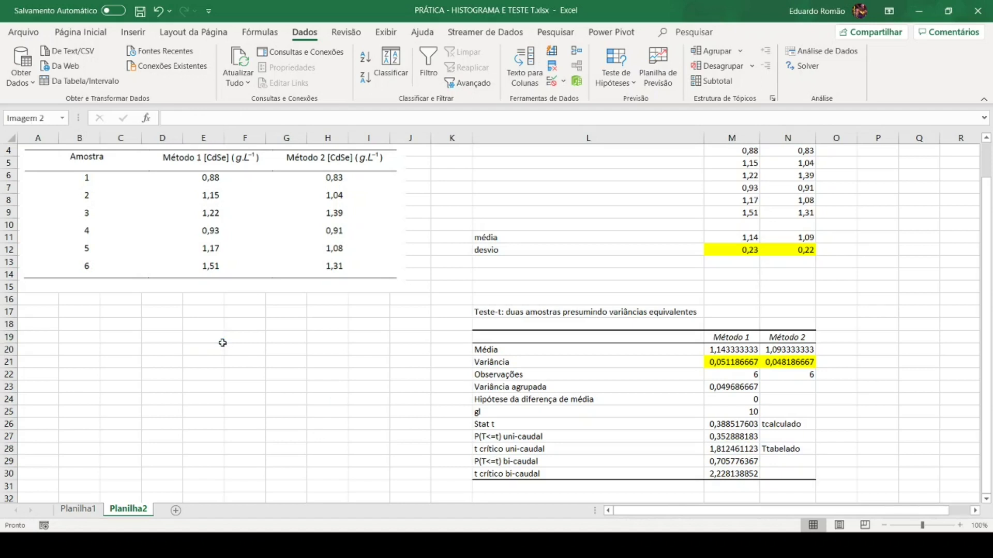
pyautogui.moveTo(425, 371); pyautogui.dragTo(342, 326)
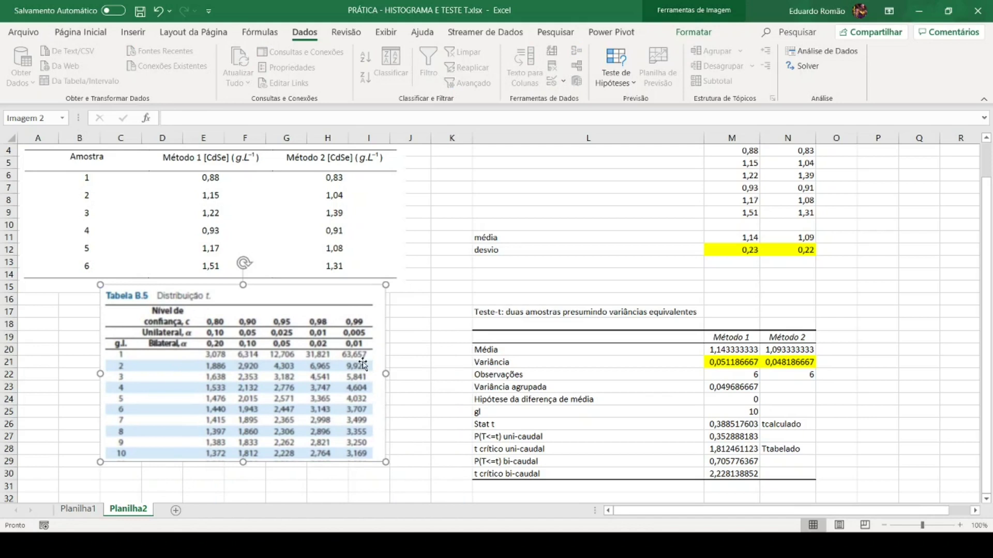
pyautogui.moveTo(386, 462); pyautogui.dragTo(417, 482)
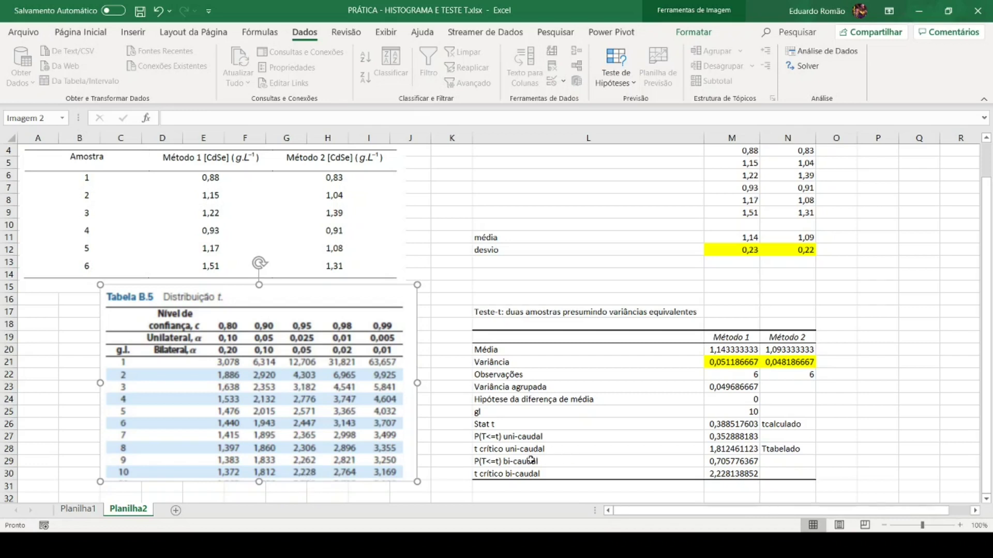
# Step: Highlight the two-tailed critical t label and value in L30:M30 with yellow fill
pyautogui.moveTo(517, 473); pyautogui.dragTo(735, 467)
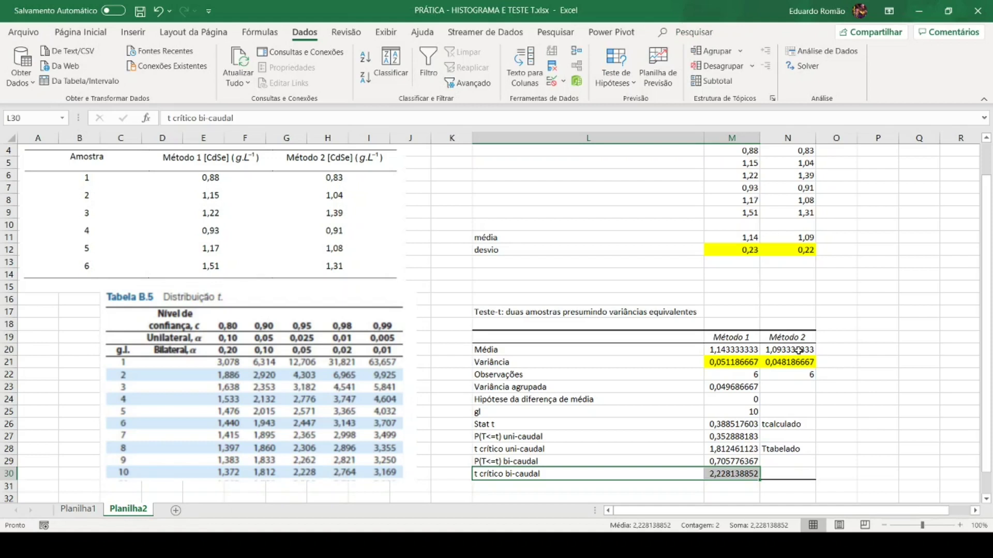
pyautogui.click(81, 32)
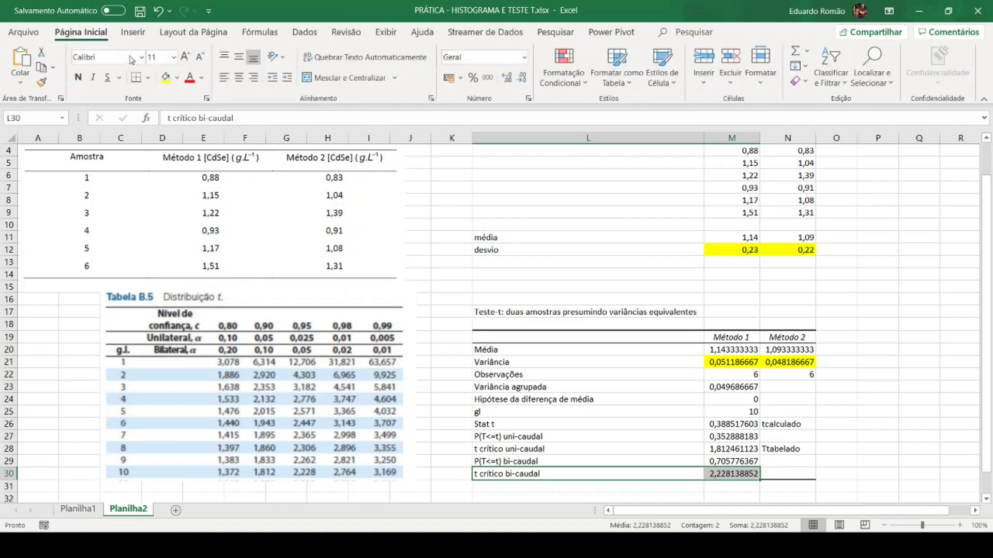
pyautogui.click(165, 78)
pyautogui.click(877, 421)
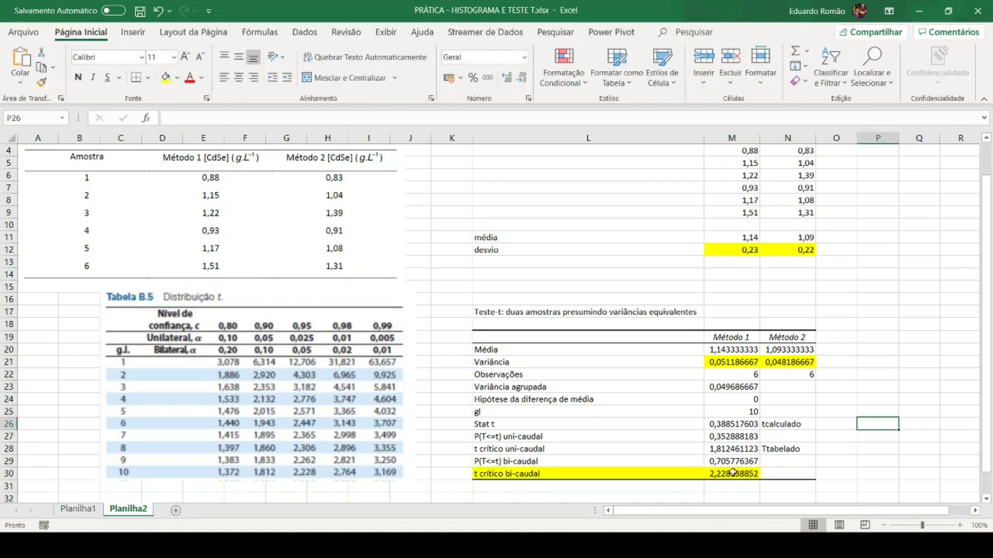
# Step: Move the "Ttabelado" note from N28 to N30, beside the two-tailed critical t value
pyautogui.click(645, 451)
pyautogui.moveTo(645, 451); pyautogui.dragTo(741, 450)
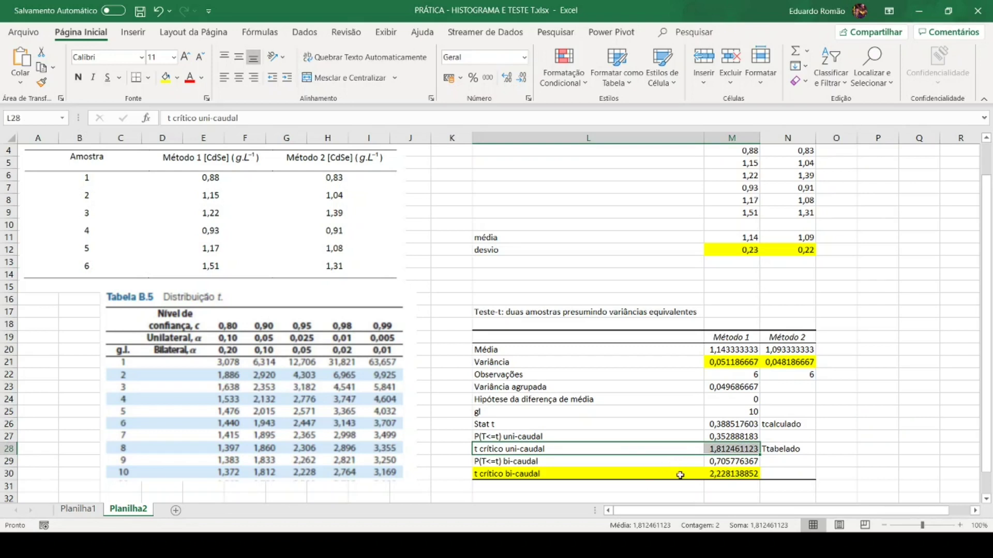
pyautogui.click(717, 477)
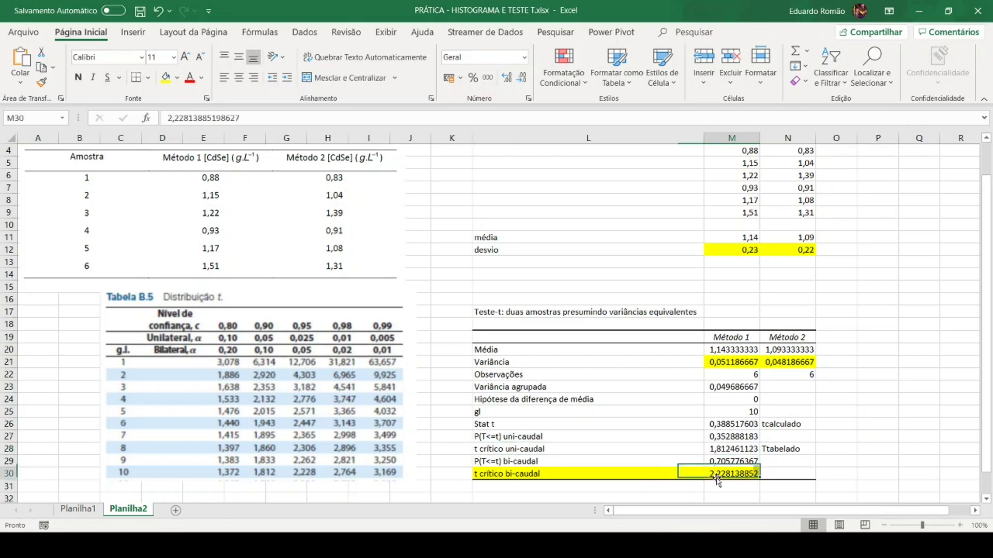
pyautogui.click(774, 447)
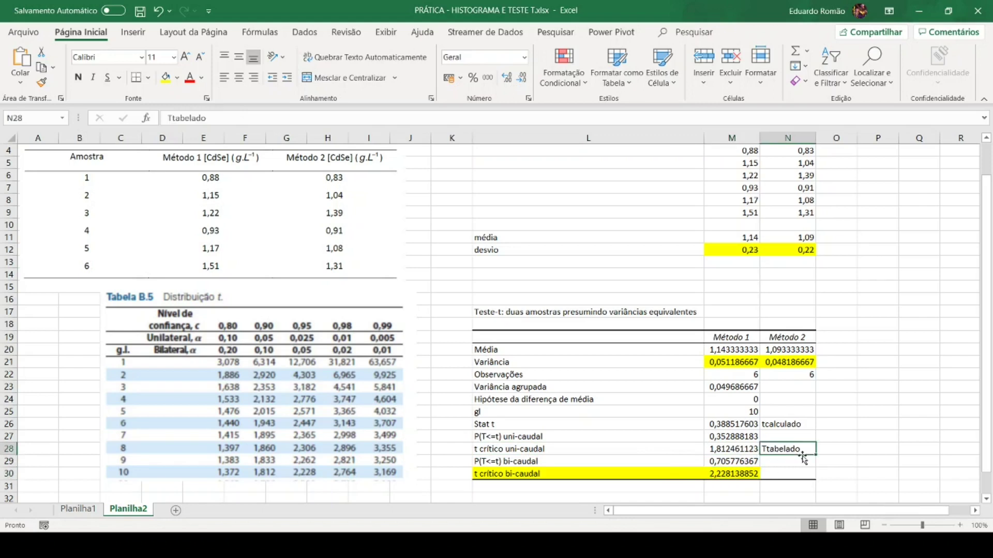
pyautogui.moveTo(800, 457); pyautogui.dragTo(802, 473)
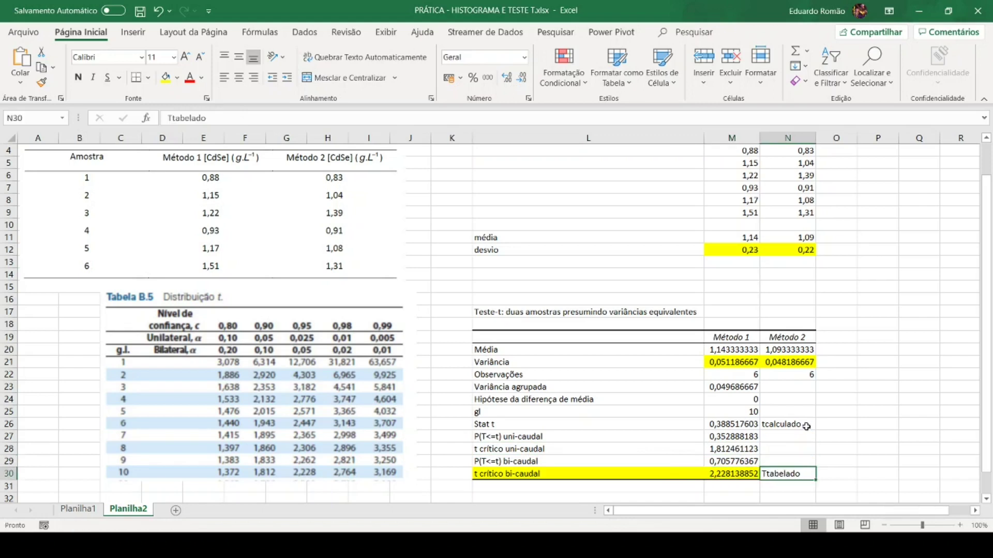
pyautogui.click(788, 427)
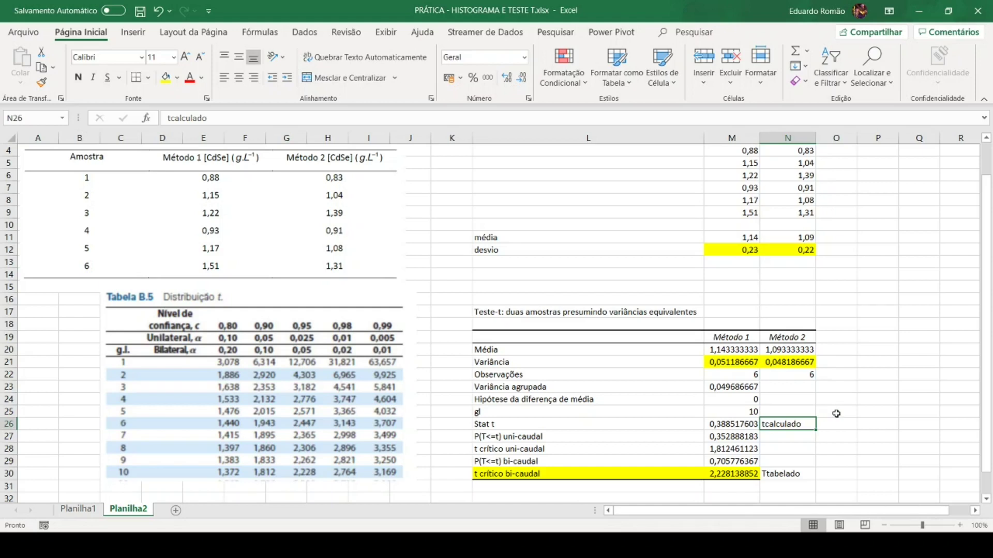
# Step: Paste the image of the confidence interval, one-tailed and two-tailed test curves, and move it below the t-test results
pyautogui.scroll(1, 819, 390)
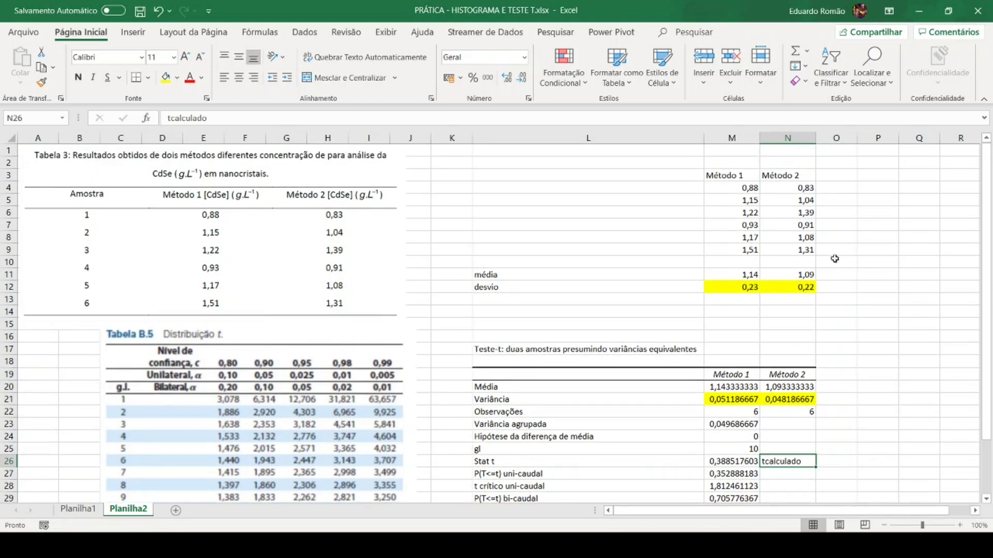
pyautogui.scroll(-3, 835, 259)
pyautogui.scroll(3, 834, 261)
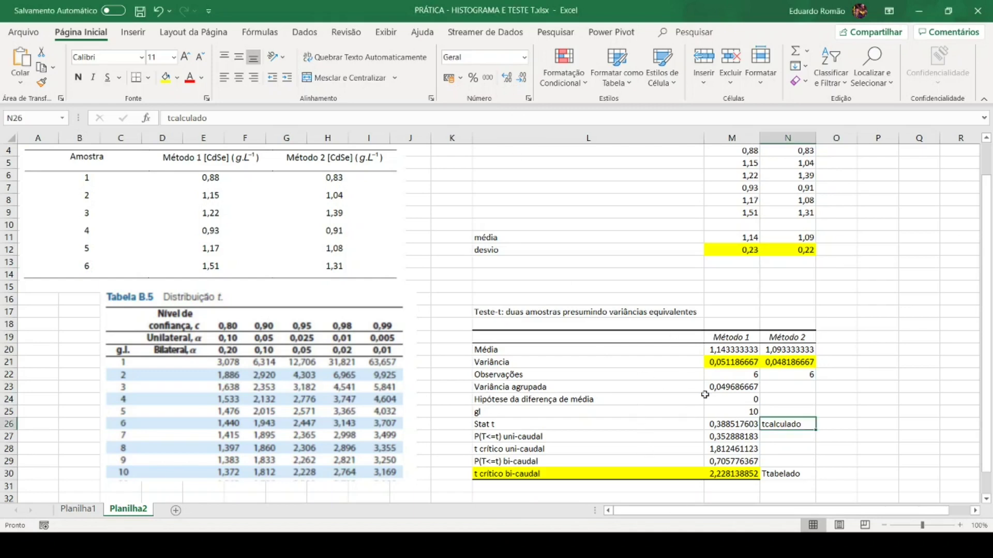
pyautogui.scroll(-3, 662, 394)
pyautogui.scroll(-4, 440, 389)
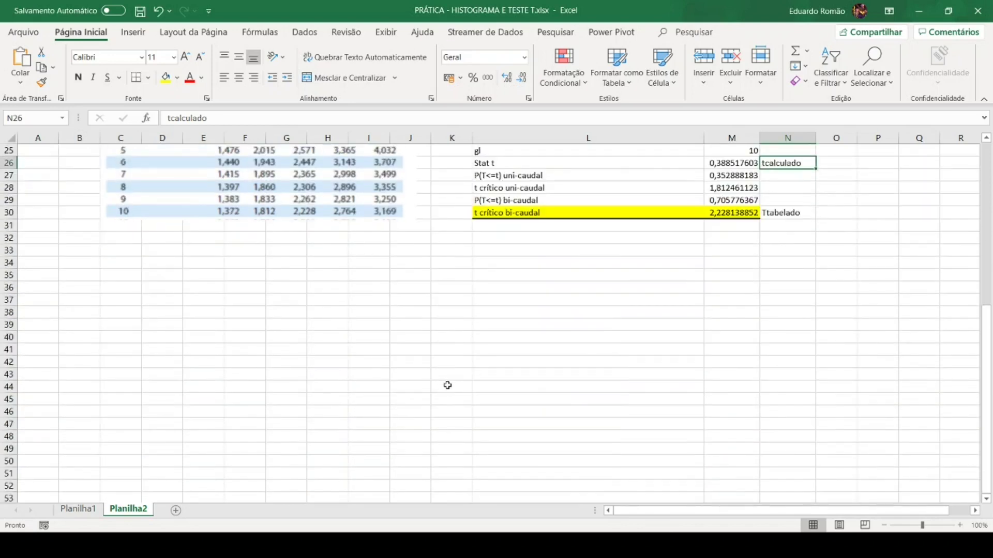
pyautogui.hotkey('ctrl', 'v')
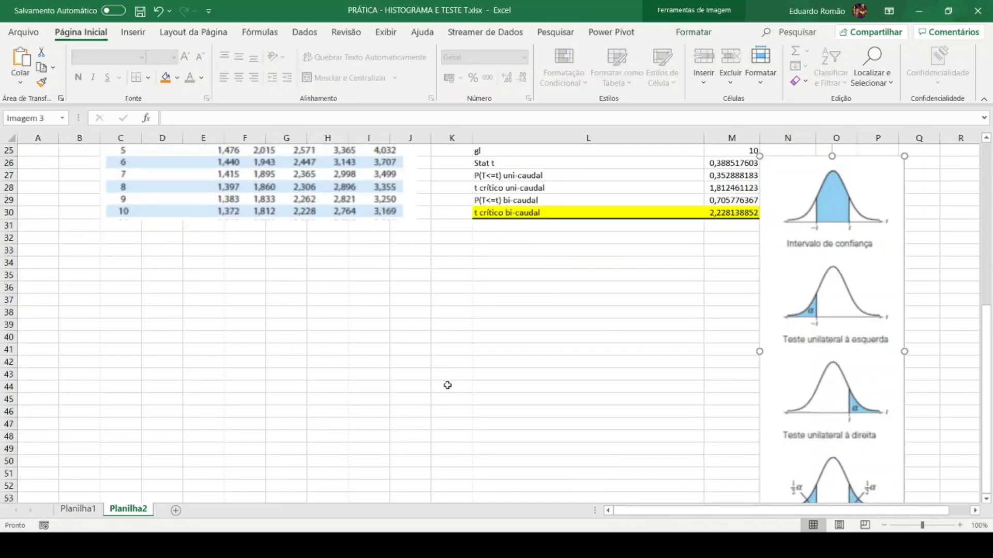
pyautogui.moveTo(767, 313); pyautogui.dragTo(395, 415)
pyautogui.scroll(-2, 640, 362)
pyautogui.scroll(-3, 641, 362)
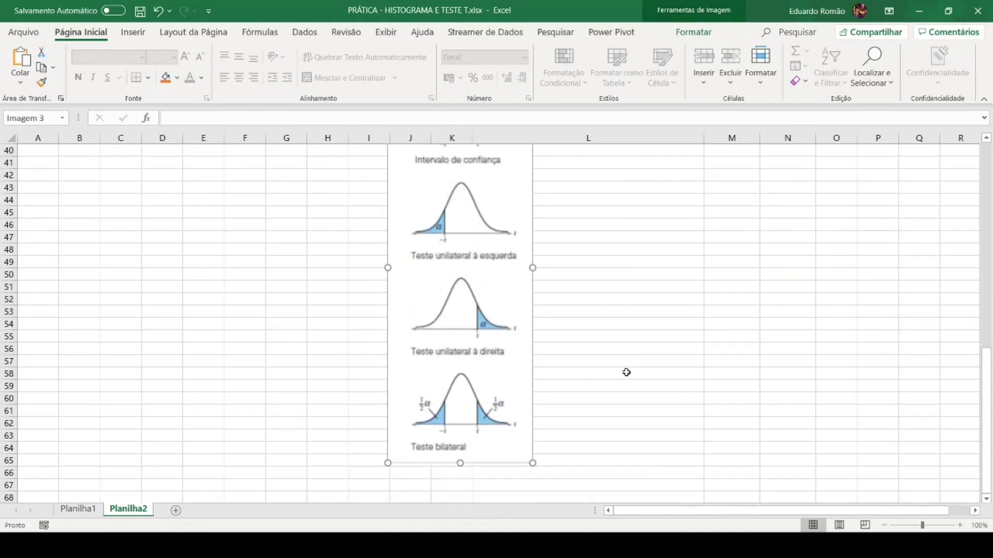
# Step: Shrink the test-curve image and arrange it side by side with the Tabela B.5 image below Tabela 3, clear of the t-test results
pyautogui.scroll(8, 517, 398)
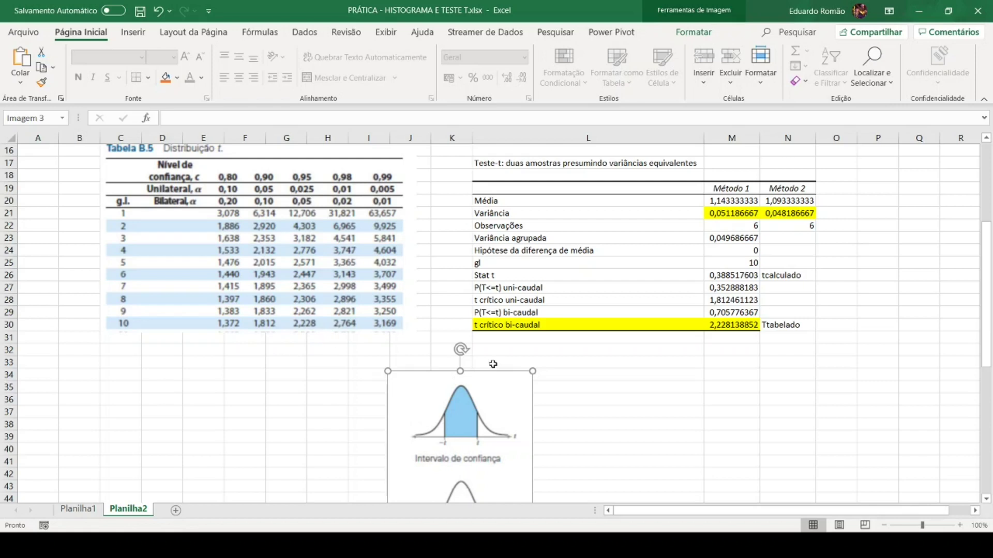
pyautogui.scroll(-7, 572, 383)
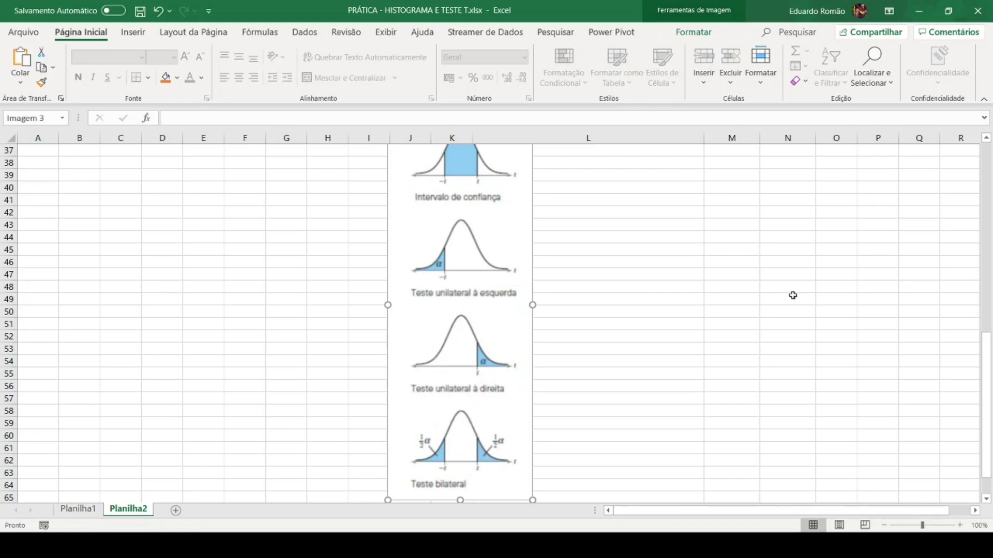
pyautogui.scroll(5, 785, 312)
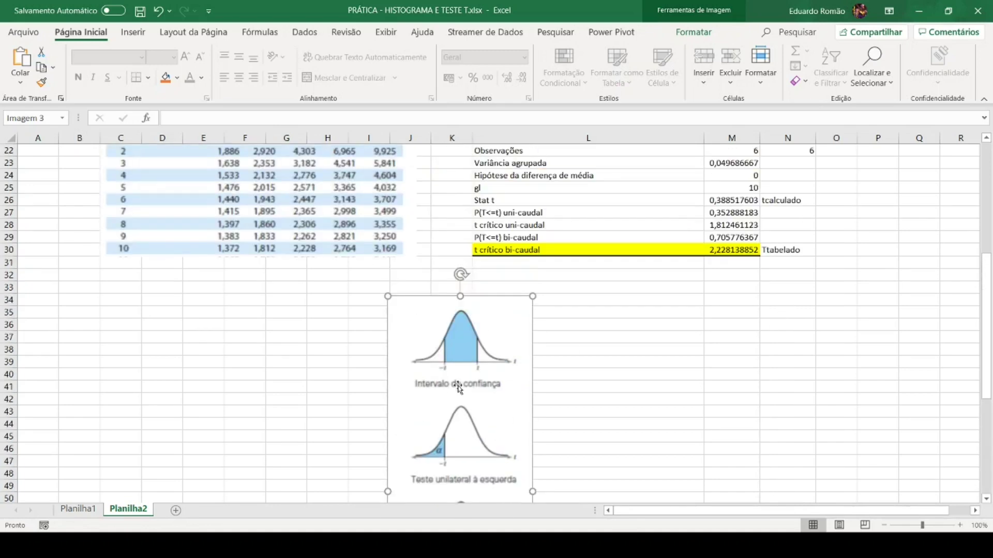
pyautogui.moveTo(453, 388); pyautogui.dragTo(160, 311)
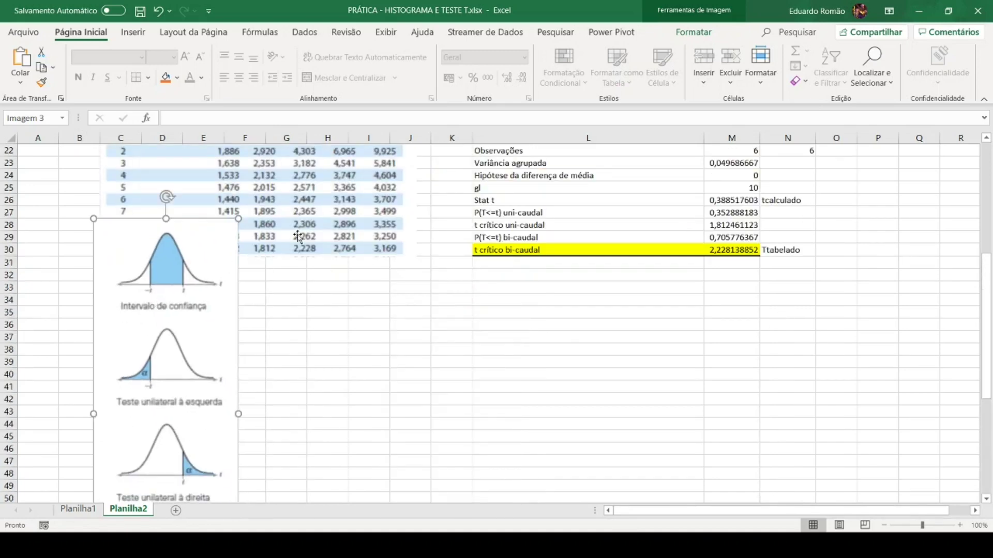
pyautogui.moveTo(274, 237); pyautogui.dragTo(361, 354)
pyautogui.moveTo(196, 341); pyautogui.dragTo(122, 253)
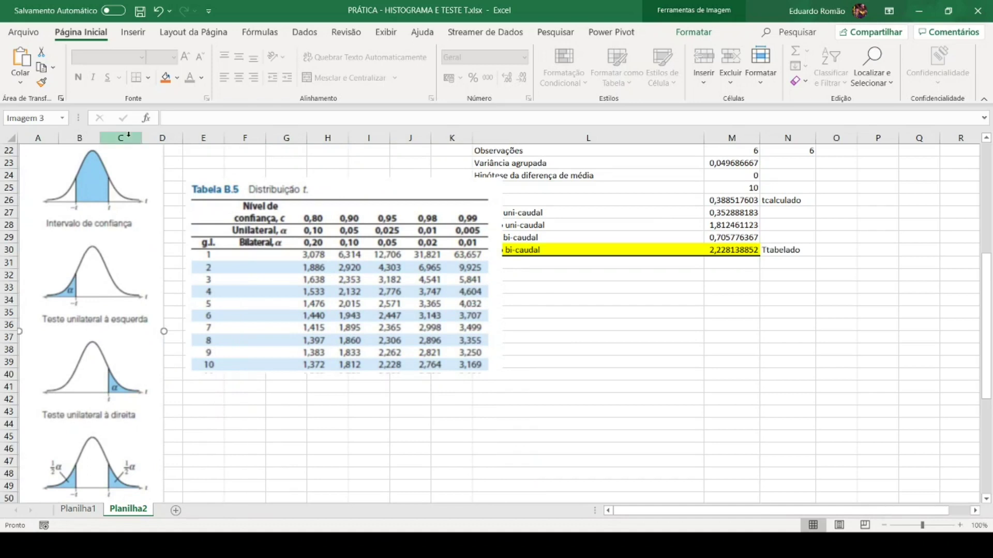
pyautogui.scroll(-2, 122, 254)
pyautogui.moveTo(165, 452); pyautogui.dragTo(107, 297)
pyautogui.moveTo(312, 239); pyautogui.dragTo(253, 203)
pyautogui.scroll(3, 412, 308)
pyautogui.moveTo(218, 273); pyautogui.dragTo(221, 271)
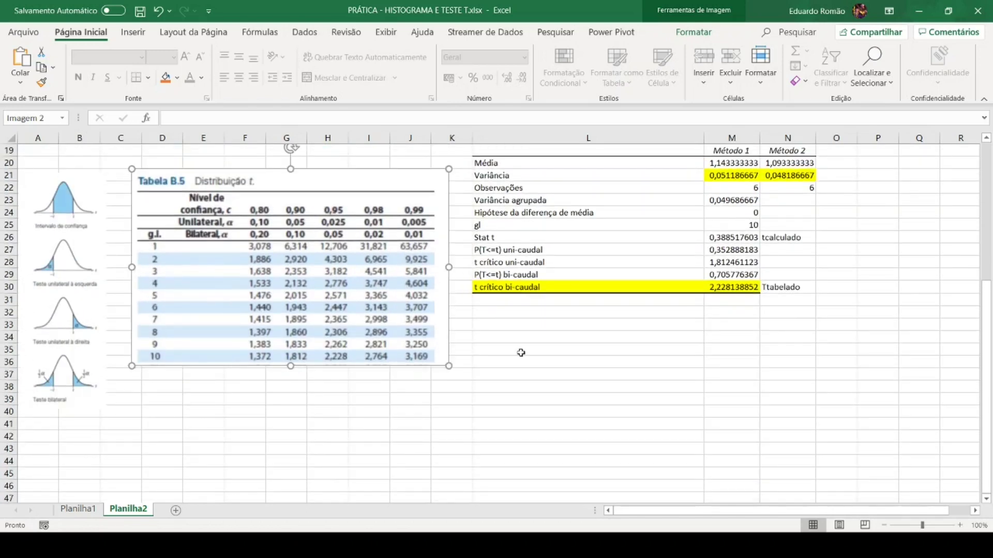
pyautogui.scroll(5, 521, 352)
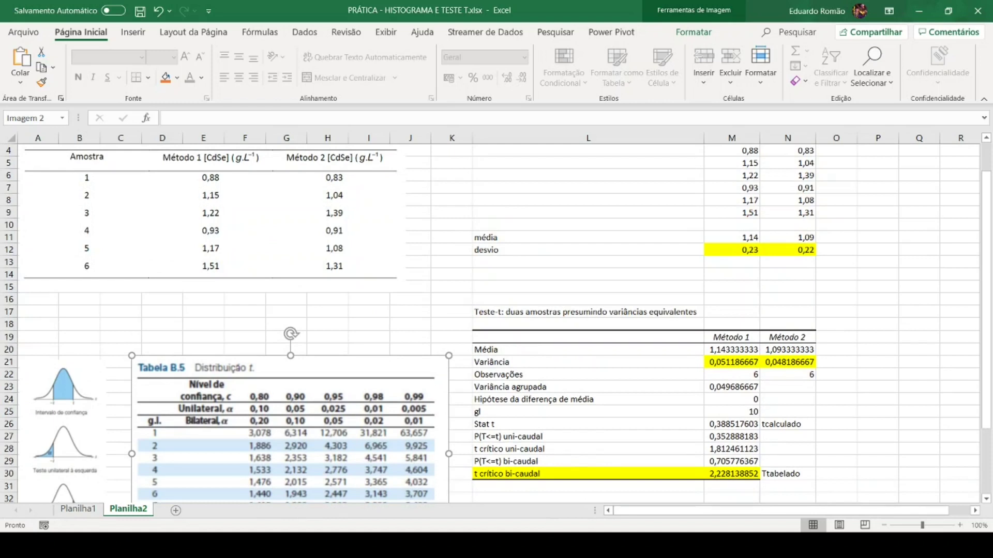
pyautogui.hotkey('alt', 'Tab')
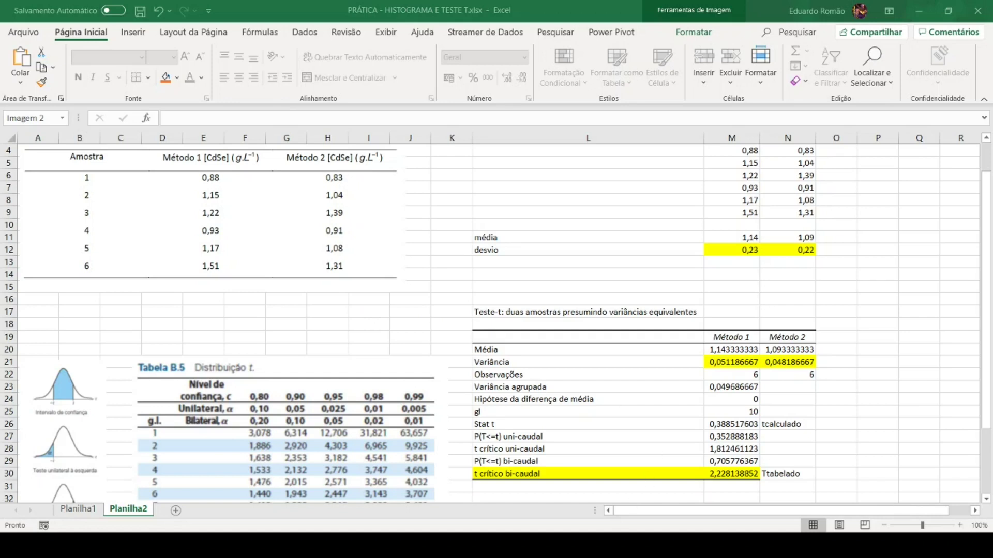
pyautogui.hotkey('alt', 'Tab')
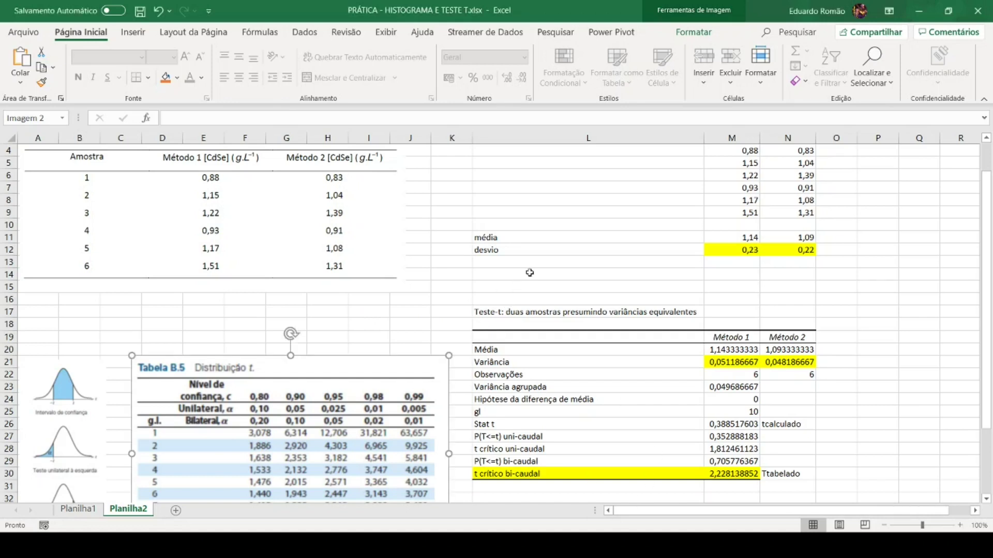
pyautogui.scroll(1, 604, 272)
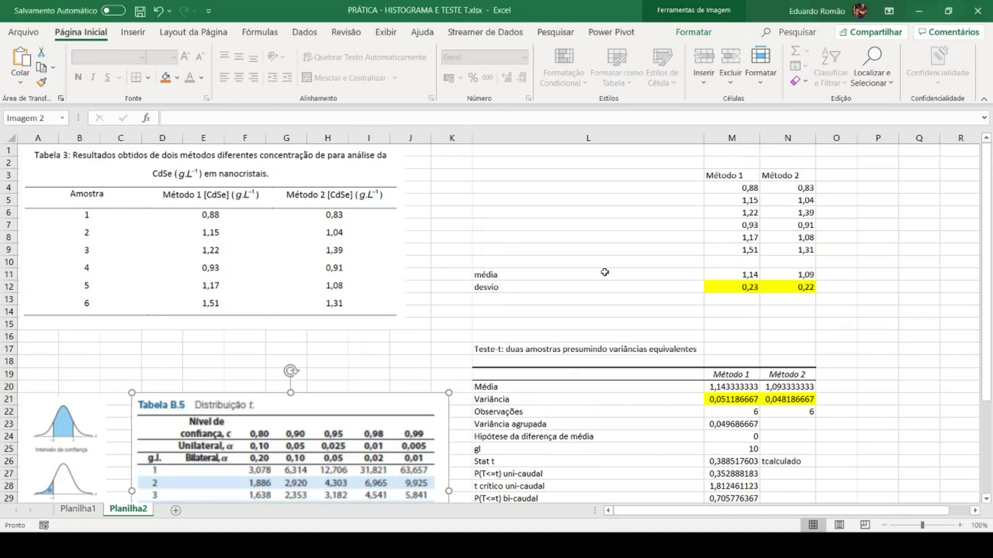
# Step: Add a new worksheet and paste the image of the glucose results by methods A and B for six patients
pyautogui.click(176, 511)
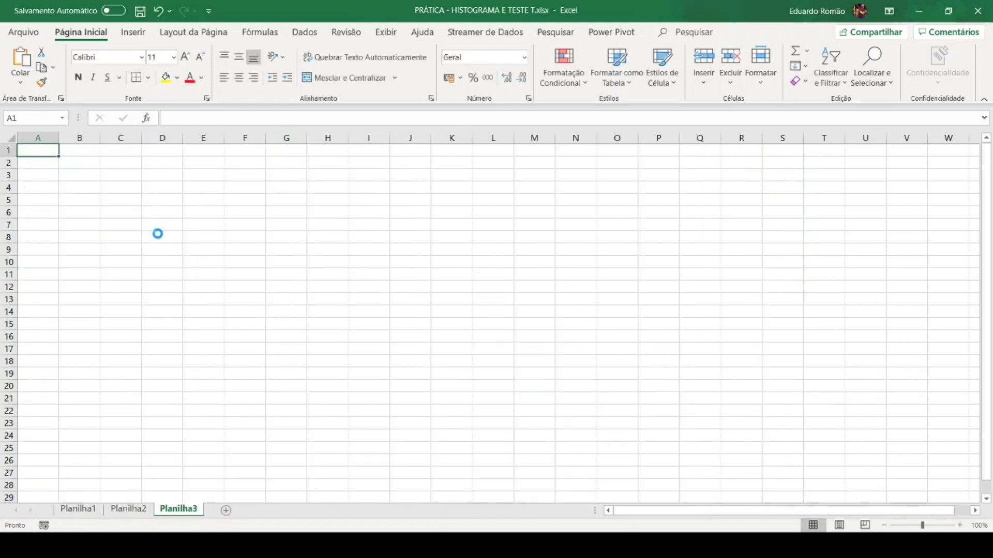
pyautogui.hotkey('ctrl', 'v')
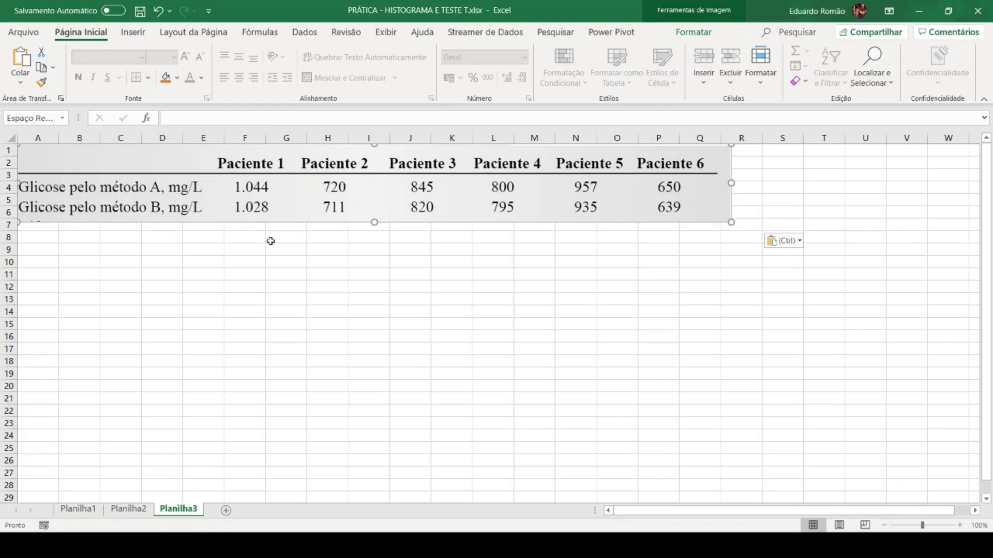
# Step: Enter the confidence level note "IC = 95%" in A8, below the glucose table image
pyautogui.click(53, 237)
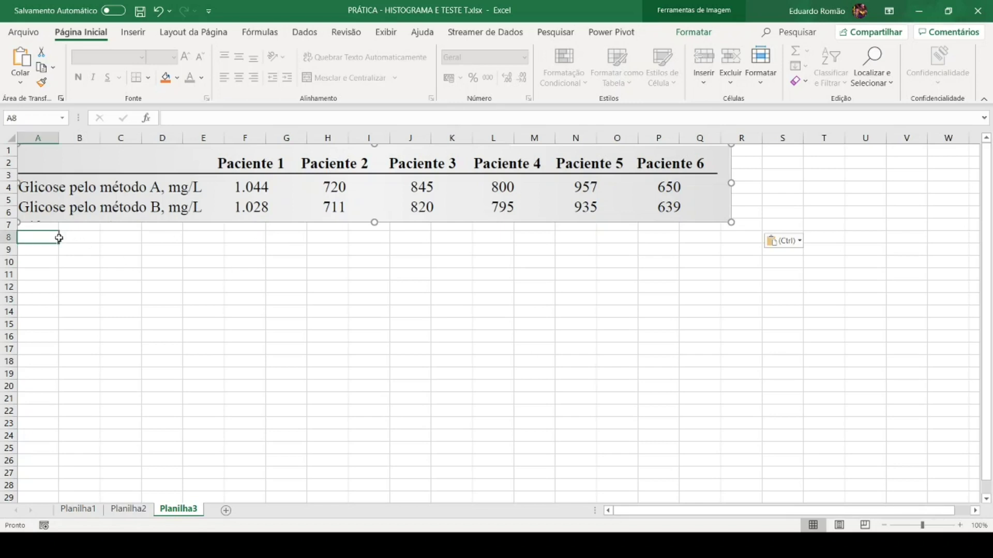
pyautogui.write('IC')
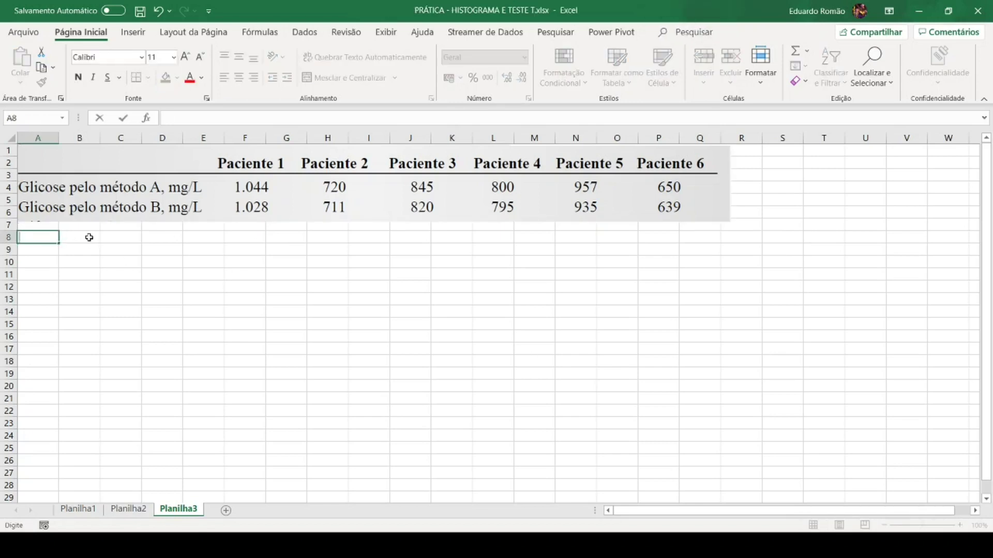
pyautogui.write(' = 95%')
pyautogui.press('Return')
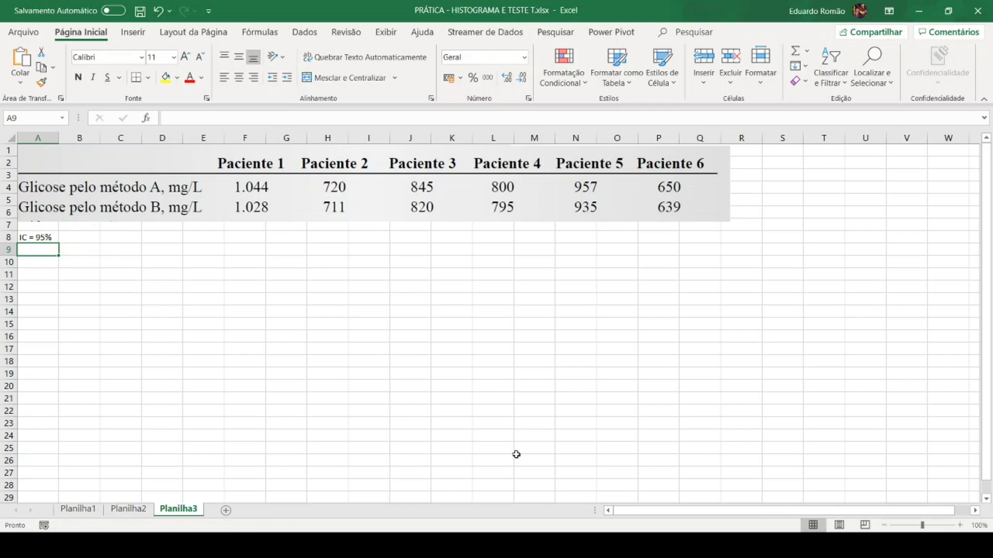
# Step: Paste the image of the t-distribution rows for 1 to 10 degrees of freedom at A11
pyautogui.click(605, 544)
pyautogui.hotkey('alt', 'Tab')
pyautogui.click(50, 277)
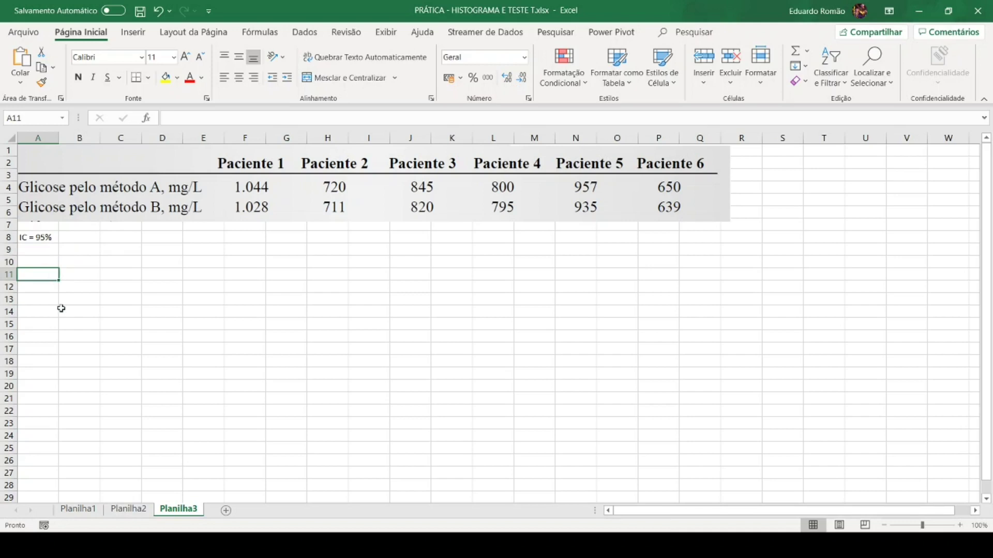
pyautogui.hotkey('ctrl', 'v')
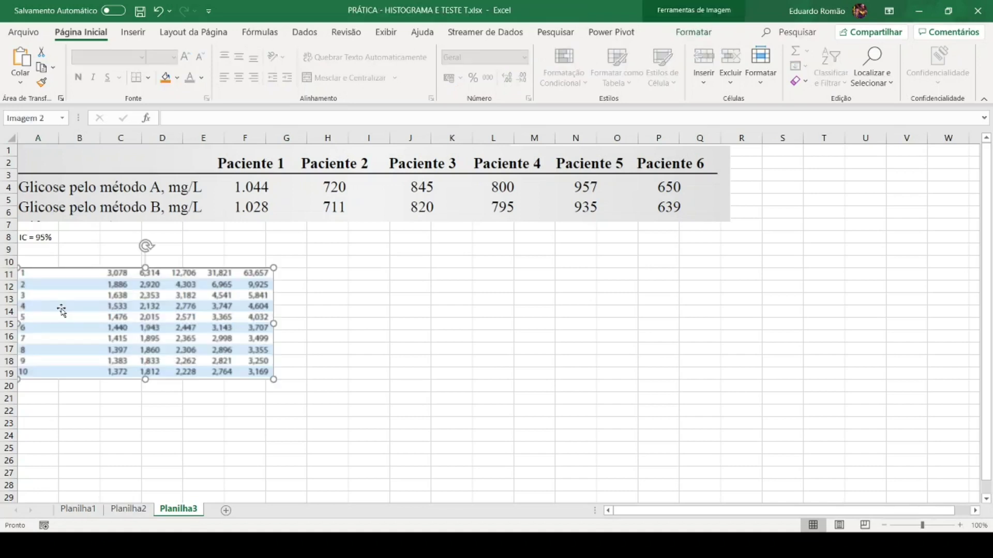
# Step: Enter the column headings "Método A" in K9 and "Método B" in L9
pyautogui.click(451, 251)
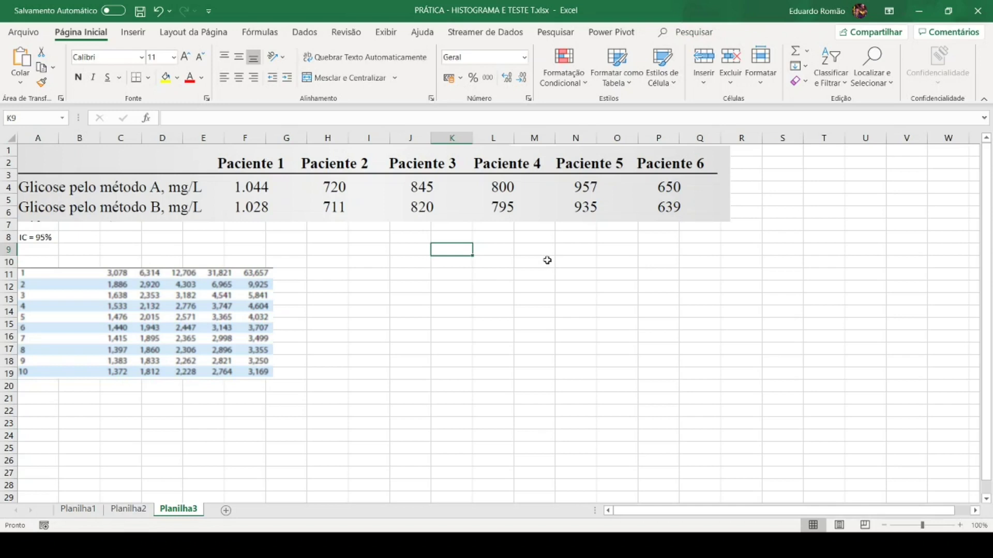
pyautogui.write('Método')
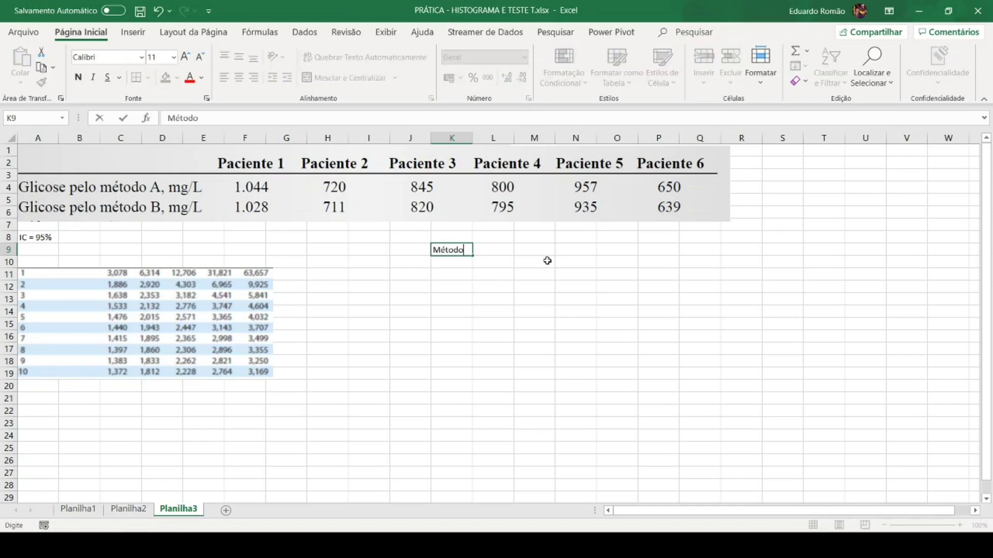
pyautogui.write(' A')
pyautogui.press('Tab')
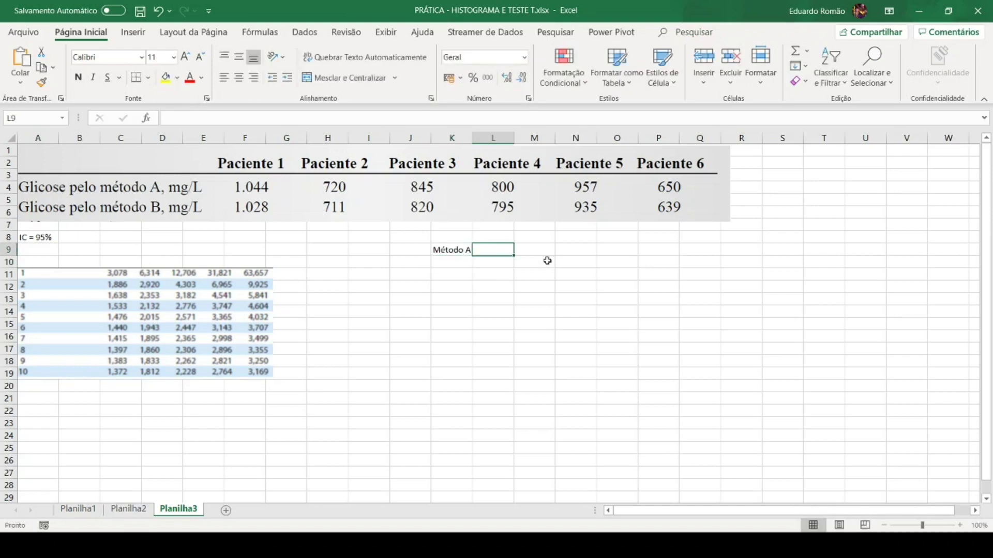
pyautogui.write('Método B')
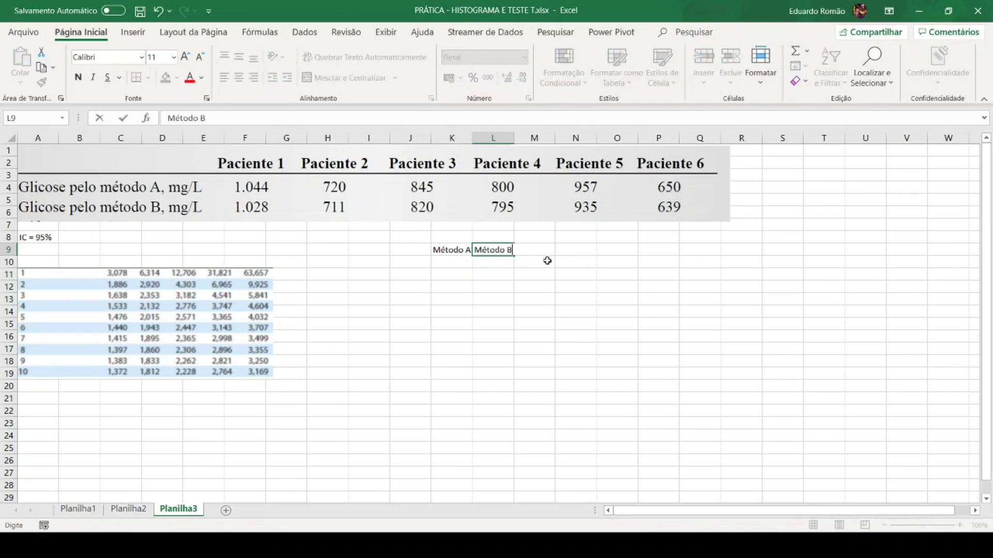
pyautogui.press('Return')
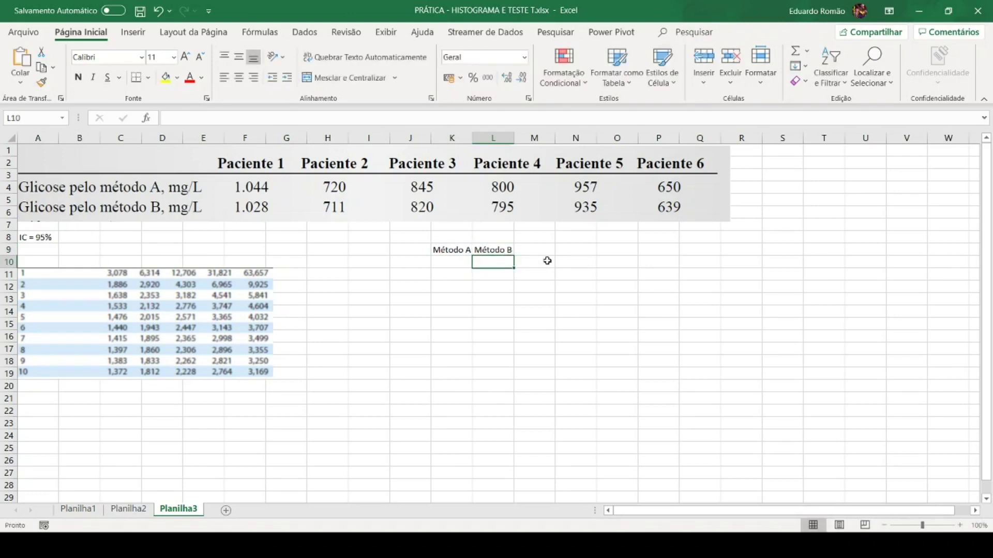
# Step: Enter the Método A glucose values 1044, 720, 845, 800, 957 and 650 in K10:K15
pyautogui.press('alt')
pyautogui.click(463, 262)
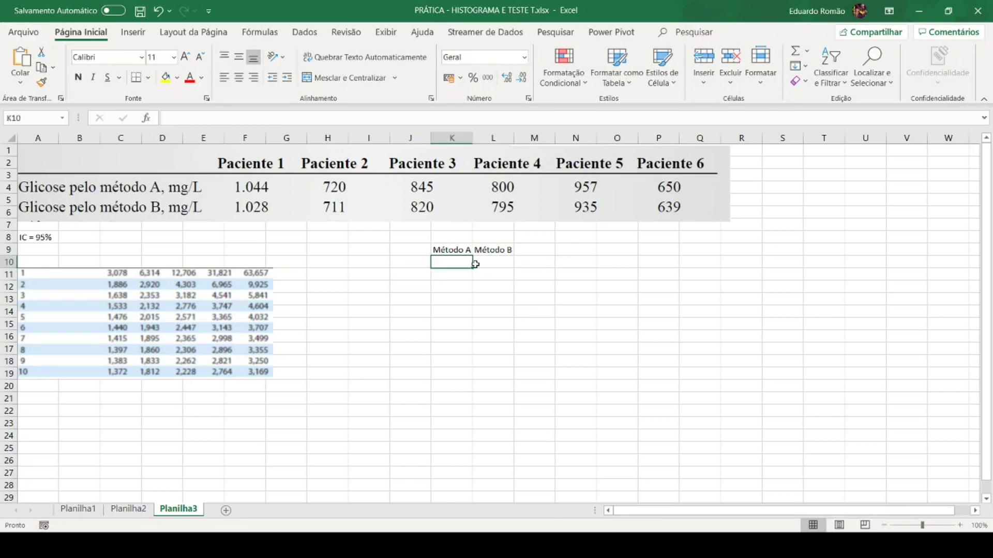
pyautogui.write('1044')
pyautogui.press('Return')
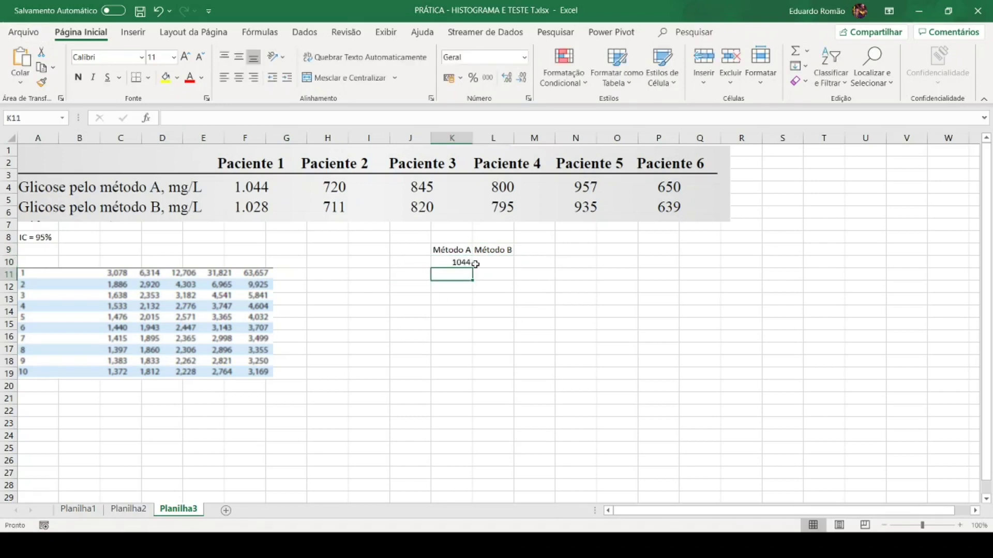
pyautogui.write('720')
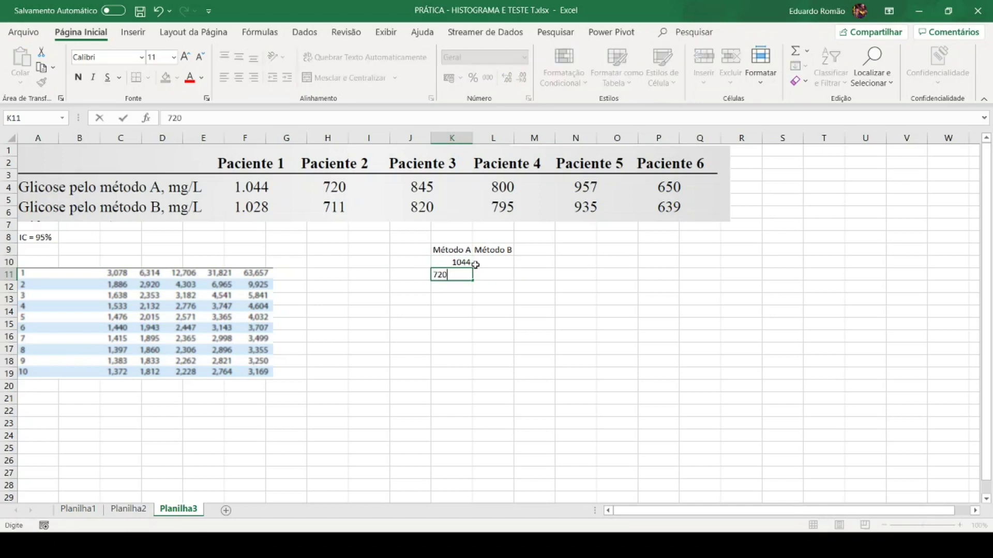
pyautogui.press('Return')
pyautogui.write('845')
pyautogui.press('Return')
pyautogui.write('800')
pyautogui.press('Return')
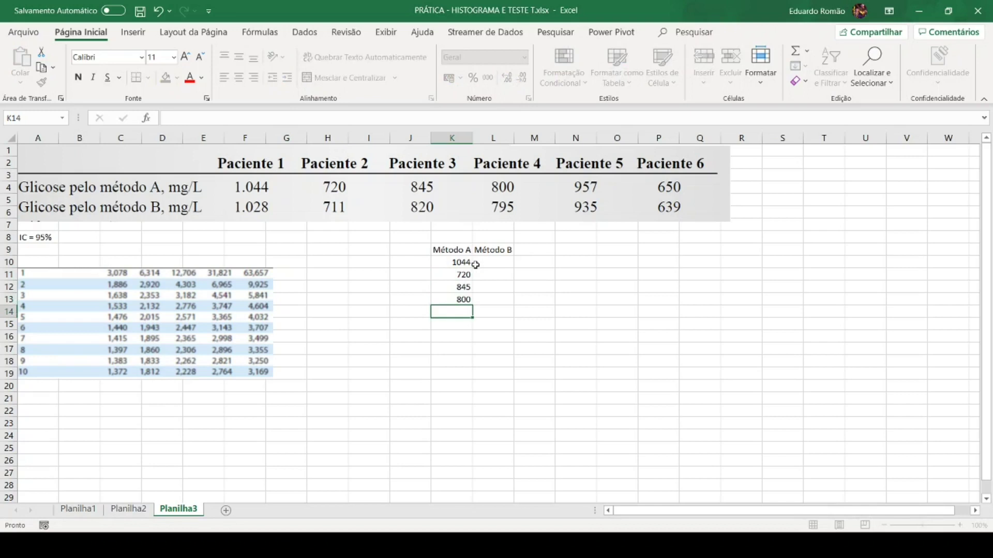
pyautogui.write('957')
pyautogui.press('Return')
pyautogui.write('650')
pyautogui.press('Return')
# Step: Enter the Método B glucose values 1028, 711, 820, 795, 935 and 639 in L10:L15
pyautogui.press('Up')
pyautogui.press('Up')
pyautogui.press('Up')
pyautogui.press('Up')
pyautogui.press('Up')
pyautogui.press('Up')
pyautogui.press('Right')
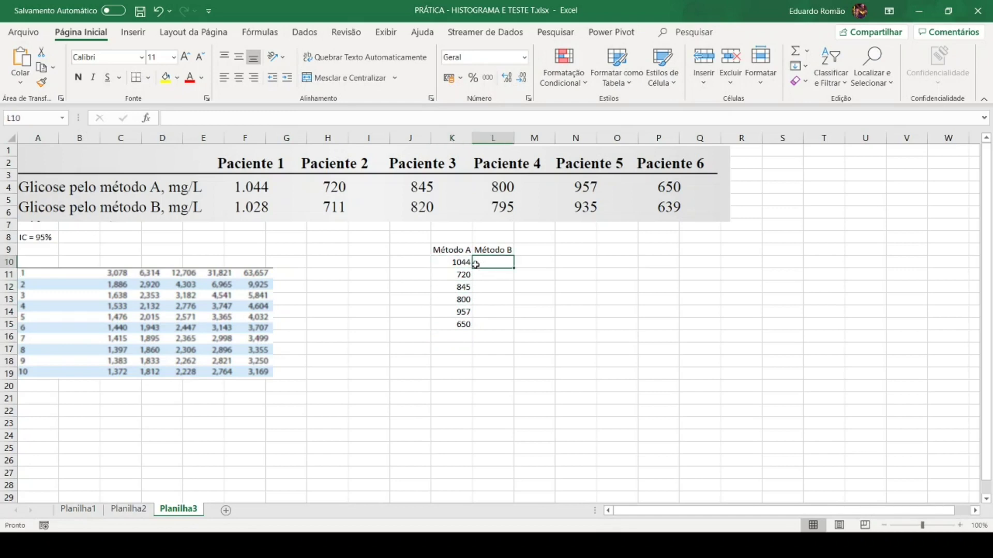
pyautogui.write('1028')
pyautogui.press('Return')
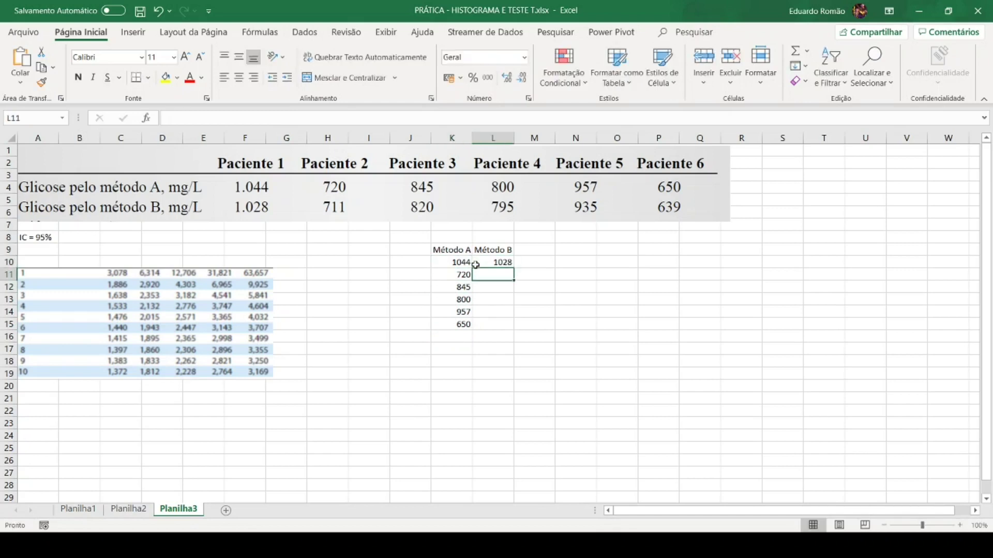
pyautogui.write('711')
pyautogui.press('Return')
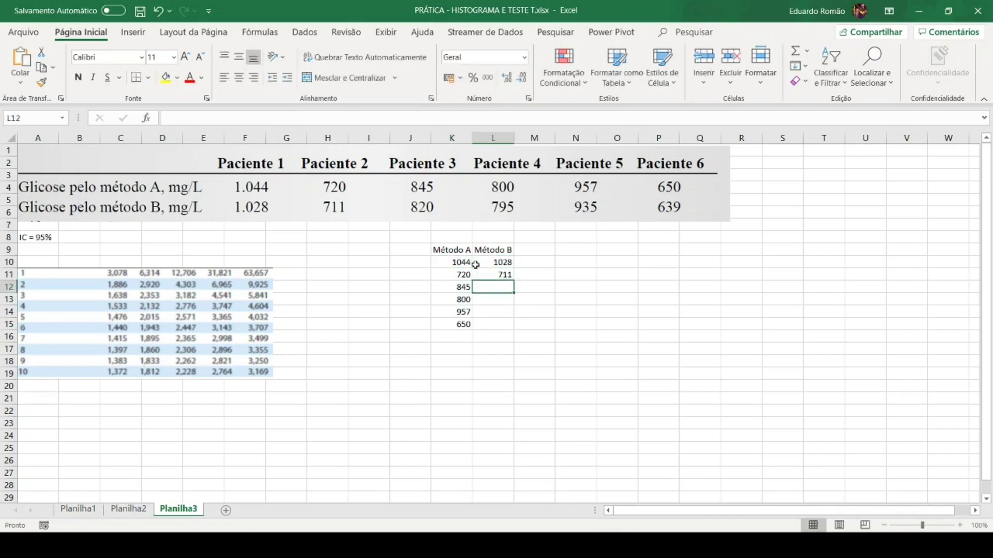
pyautogui.write('820')
pyautogui.press('Return')
pyautogui.write('795')
pyautogui.press('Return')
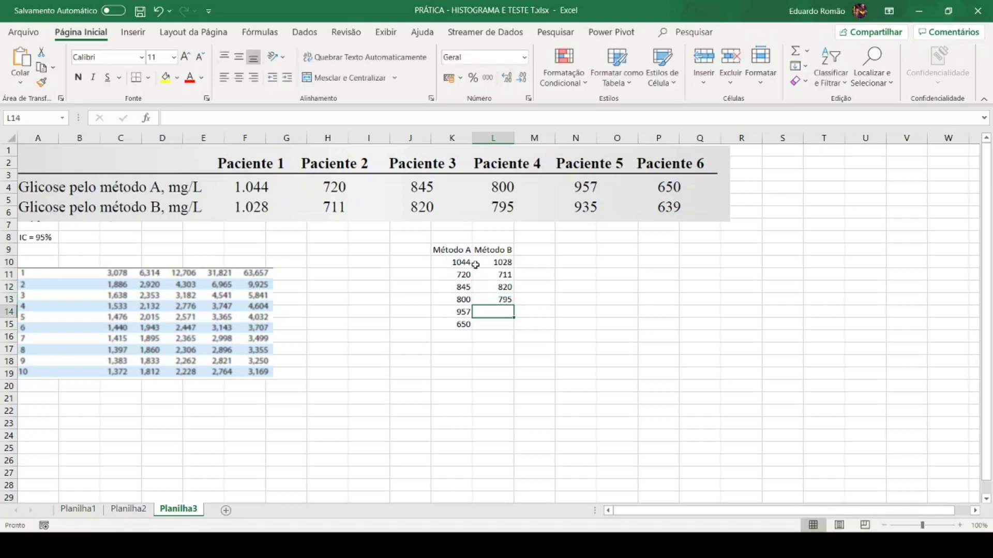
pyautogui.write('935')
pyautogui.press('Return')
pyautogui.write('639')
pyautogui.press('Return')
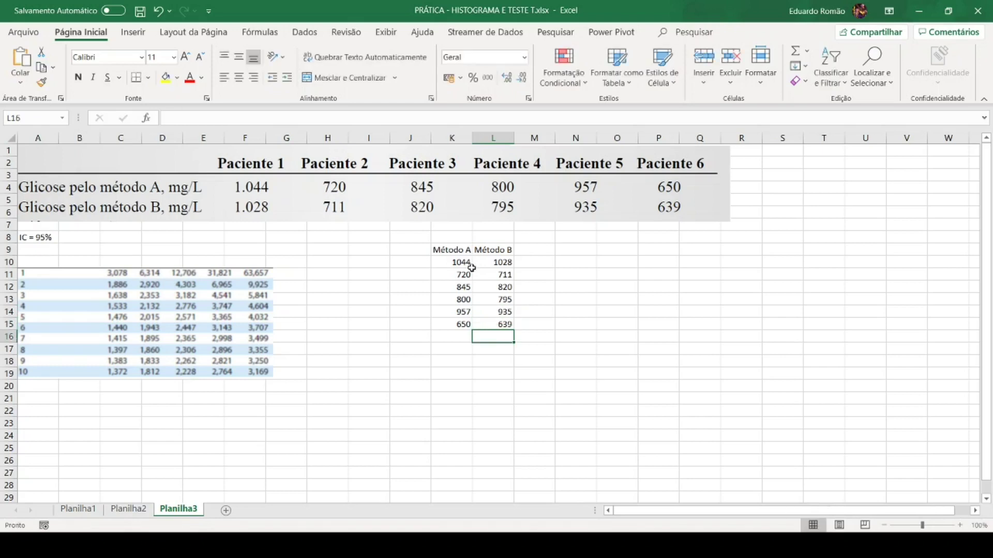
pyautogui.click(304, 33)
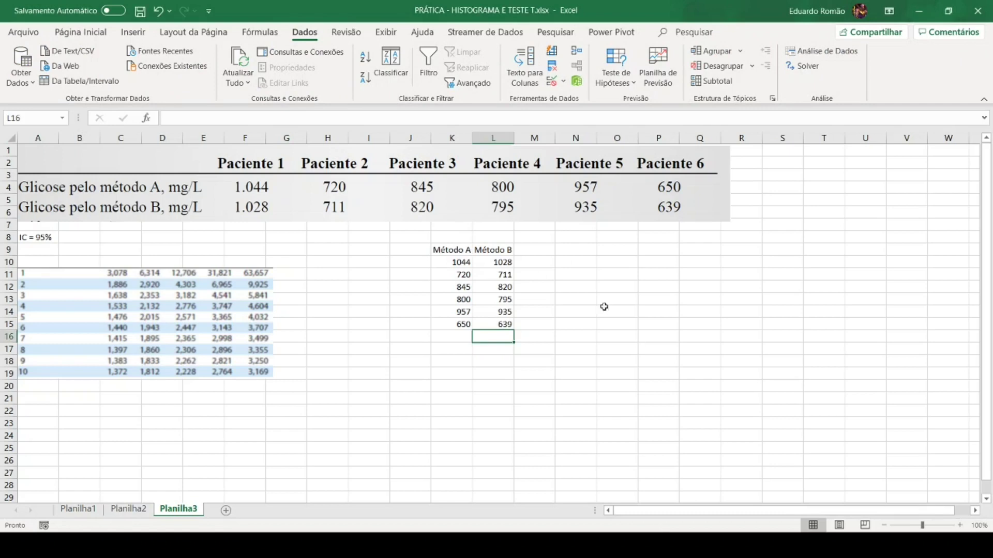
pyautogui.click(821, 56)
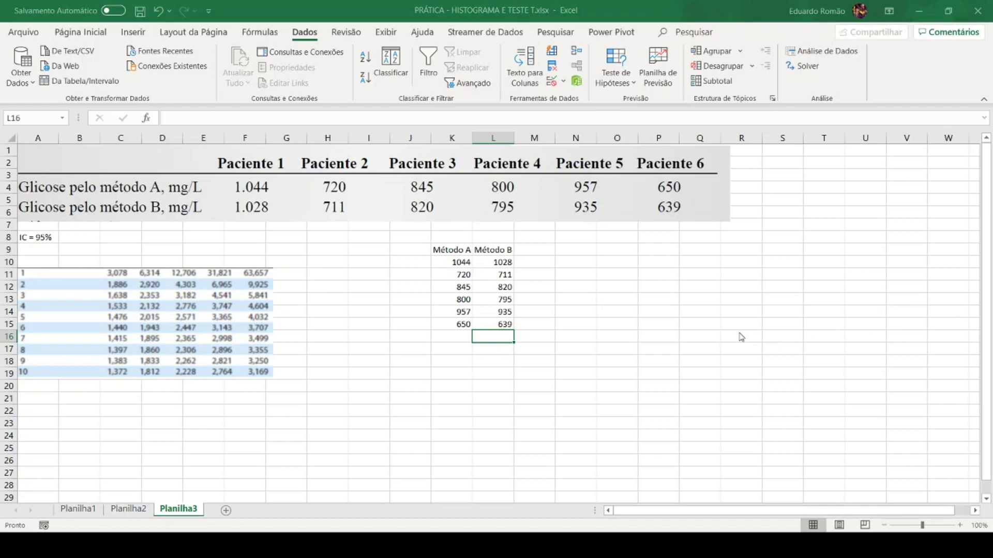
pyautogui.press('Escape')
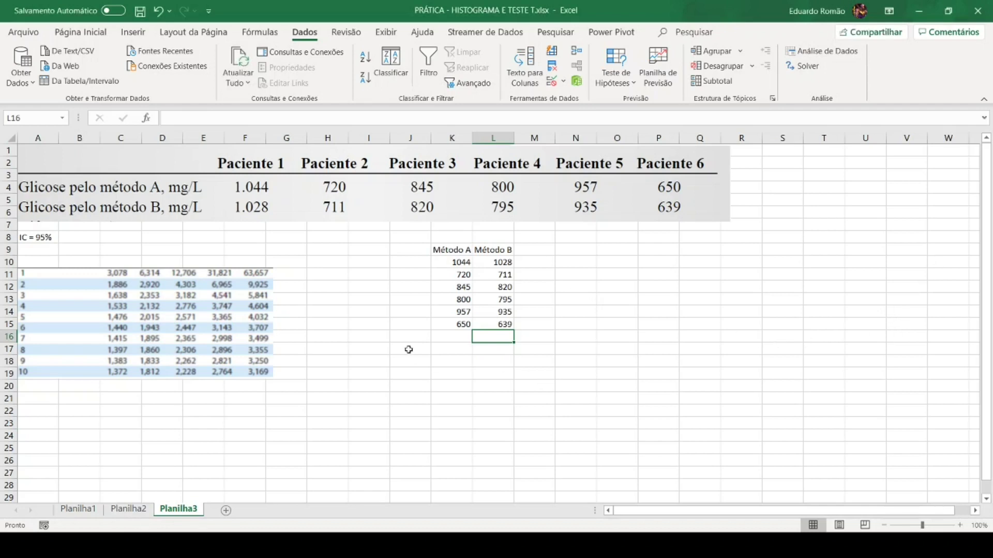
# Step: Label the summary rows below the glucose data "média" in J17 and "desvio" in J18
pyautogui.click(403, 348)
pyautogui.write('média')
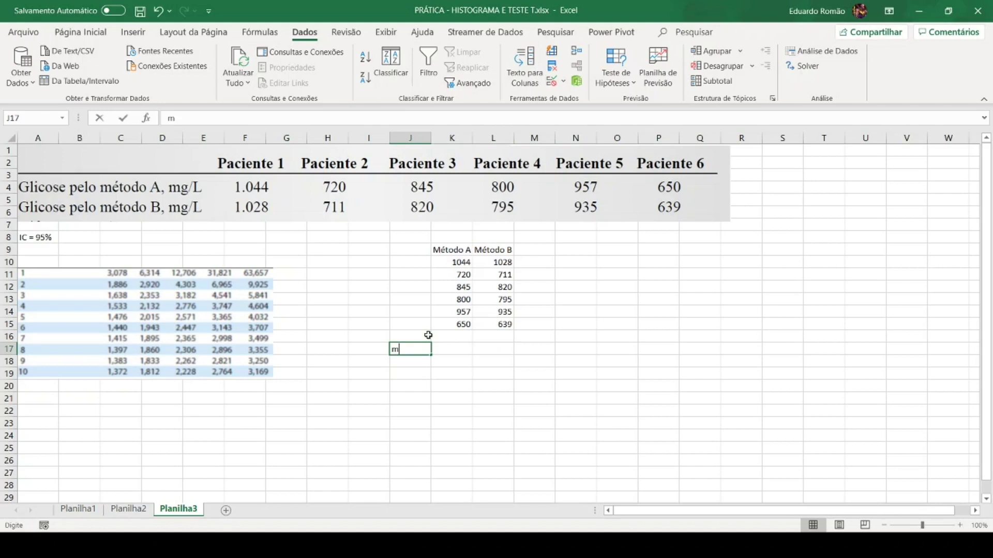
pyautogui.press('Return')
pyautogui.write('desvio')
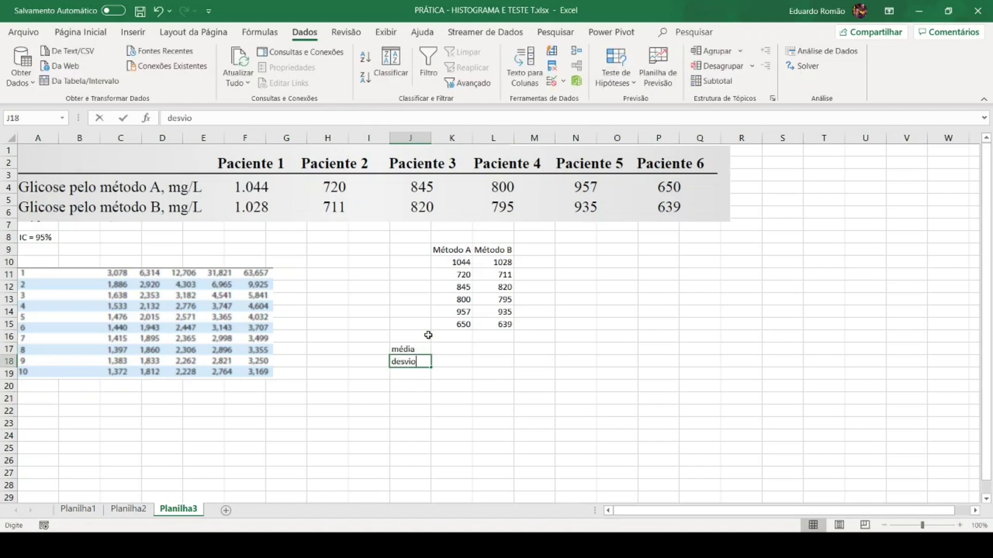
pyautogui.press('Tab')
# Step: Calculate the Método A average in K17 with MÉDIA over K10:K15
pyautogui.press('Up')
pyautogui.write('m')
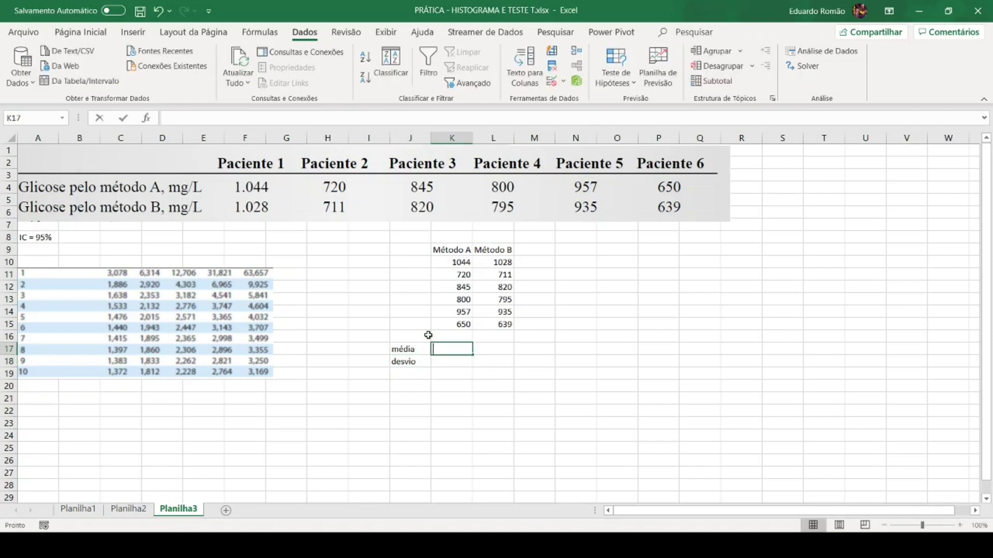
pyautogui.press('BackSpace')
pyautogui.write('=')
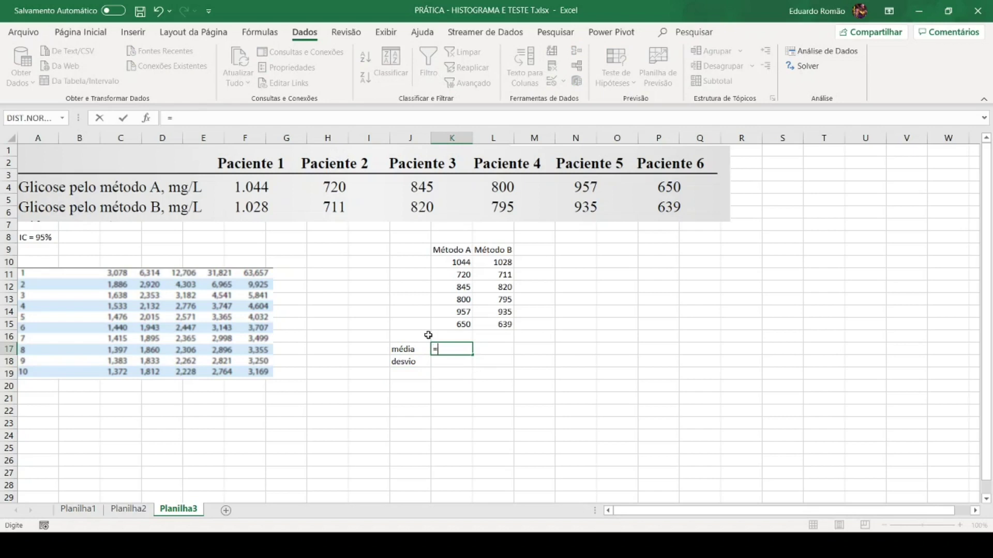
pyautogui.write('média(')
pyautogui.moveTo(463, 267); pyautogui.dragTo(463, 316)
pyautogui.press('Return')
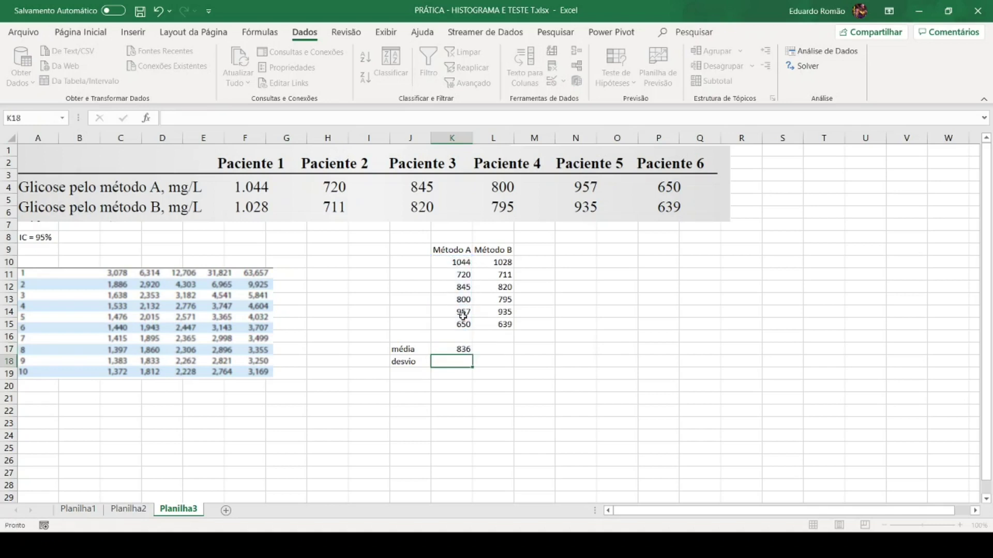
# Step: Calculate the Método A standard deviation in K18 with DESVPAD.A over K10:K15
pyautogui.write('=desvpad.a(')
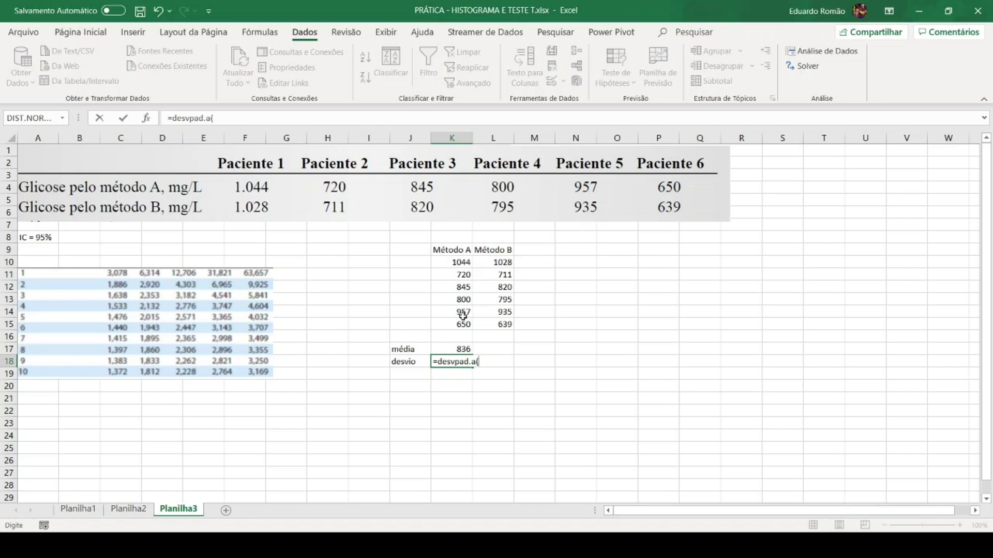
pyautogui.moveTo(447, 262); pyautogui.dragTo(458, 322)
pyautogui.hotkey('ctrl', 'Return')
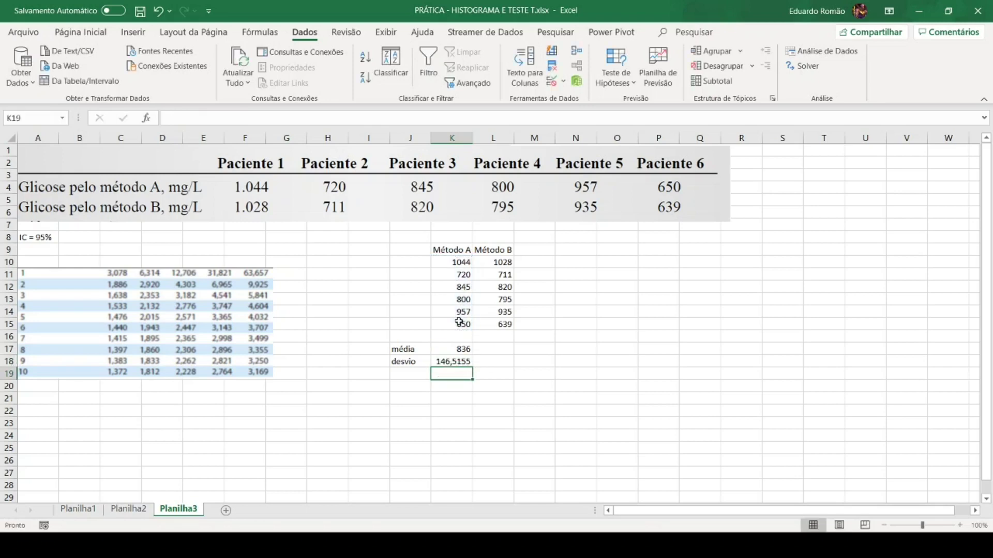
# Step: Reduce the Método A standard deviation in K18 to zero decimal places
pyautogui.press('Up')
pyautogui.press('Down')
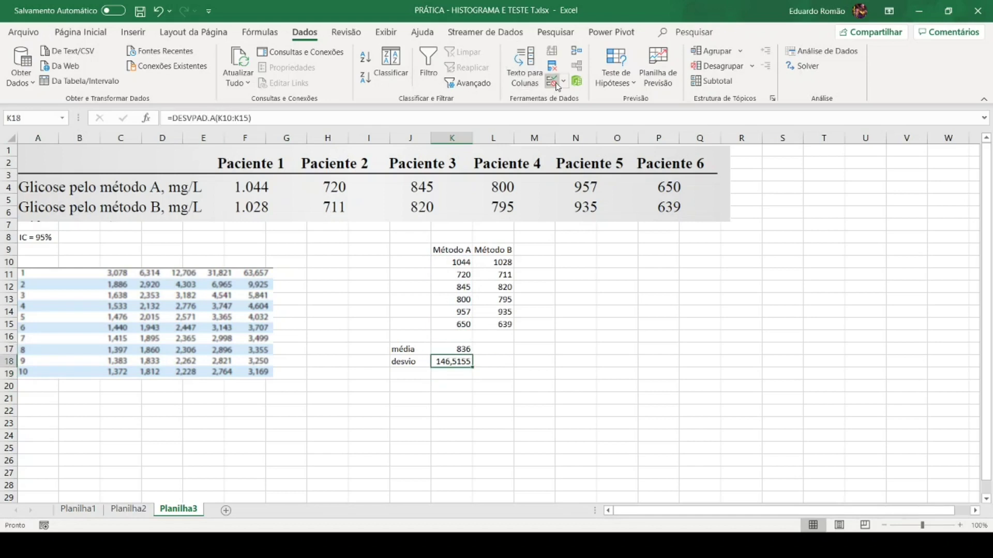
pyautogui.click(81, 32)
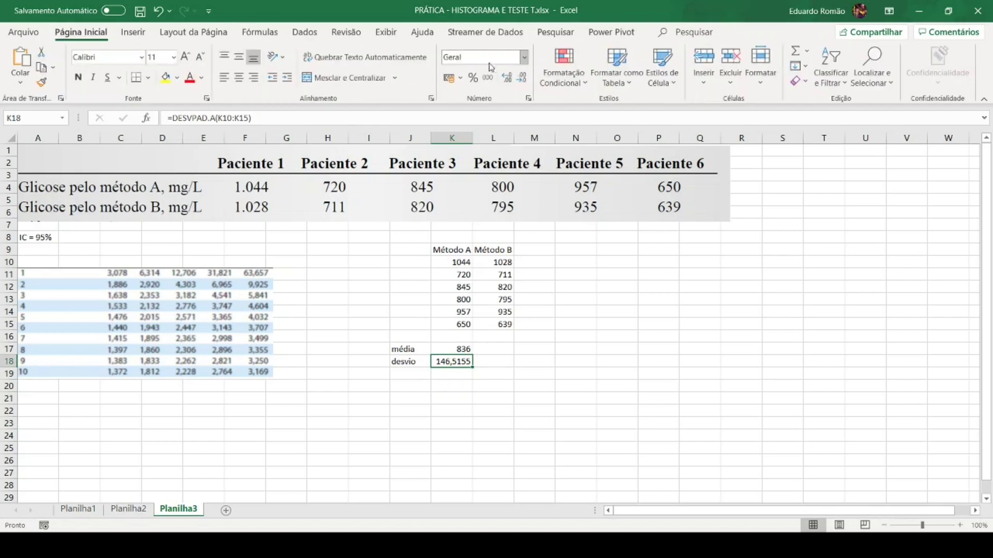
pyautogui.click(522, 78)
pyautogui.click(523, 79)
pyautogui.click(522, 79)
pyautogui.click(523, 78)
# Step: Fill the average formula from K17 across to L17 for Método B
pyautogui.click(461, 352)
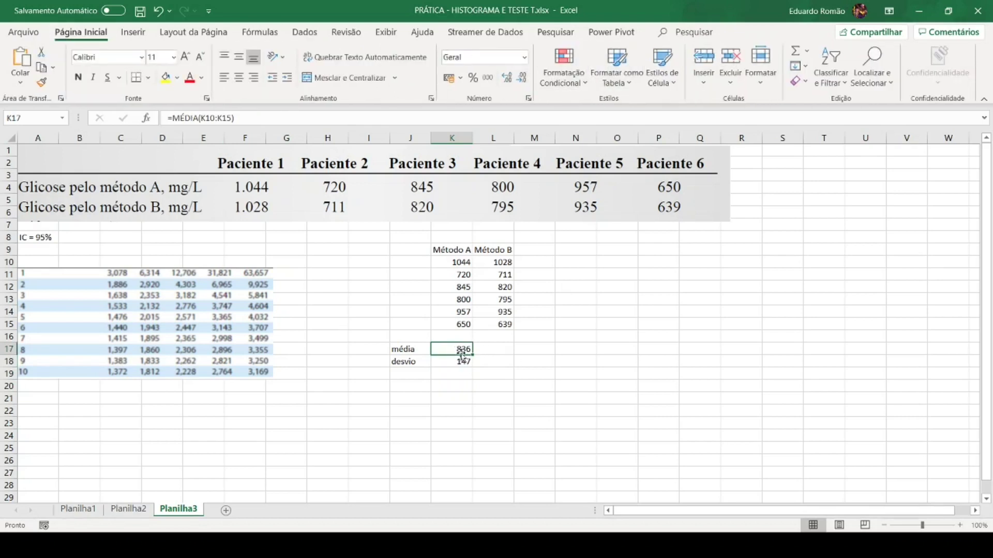
pyautogui.moveTo(472, 355); pyautogui.dragTo(512, 352)
pyautogui.click(505, 349)
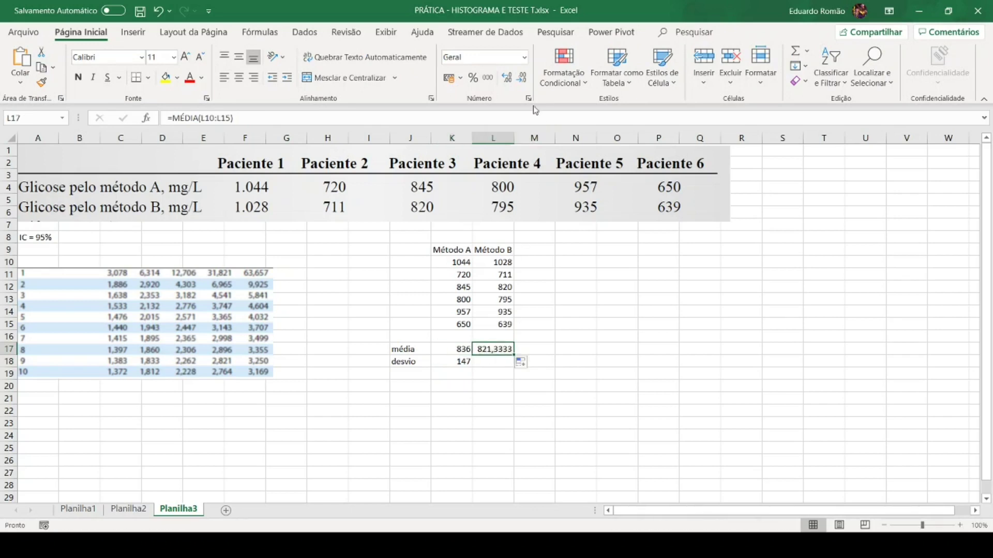
# Step: Reduce the Método B average in L17 to zero decimal places
pyautogui.click(523, 79)
pyautogui.click(524, 79)
pyautogui.click(524, 79)
pyautogui.click(523, 79)
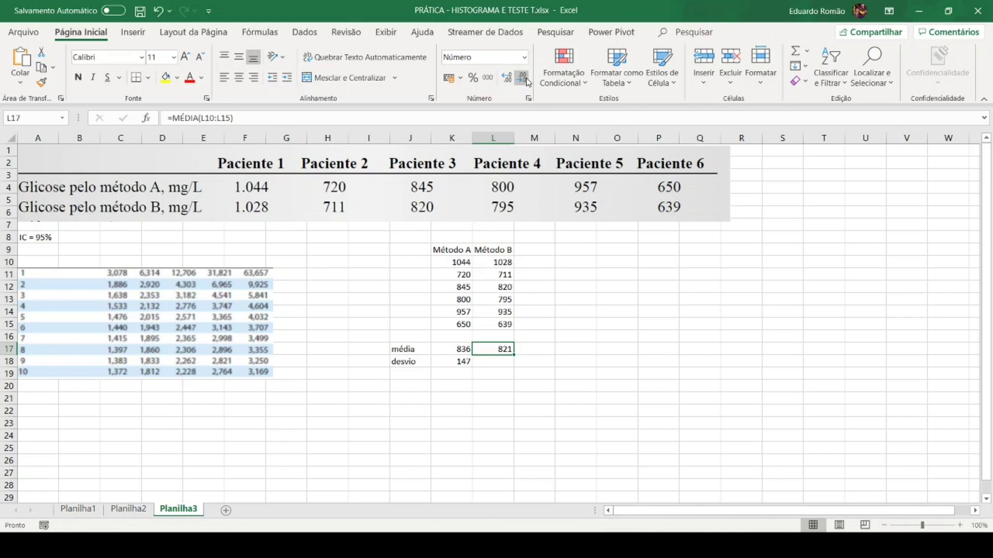
# Step: Fill the standard deviation formula from K18 across to L18 for Método B
pyautogui.click(456, 362)
pyautogui.moveTo(473, 367); pyautogui.dragTo(512, 365)
pyautogui.click(575, 345)
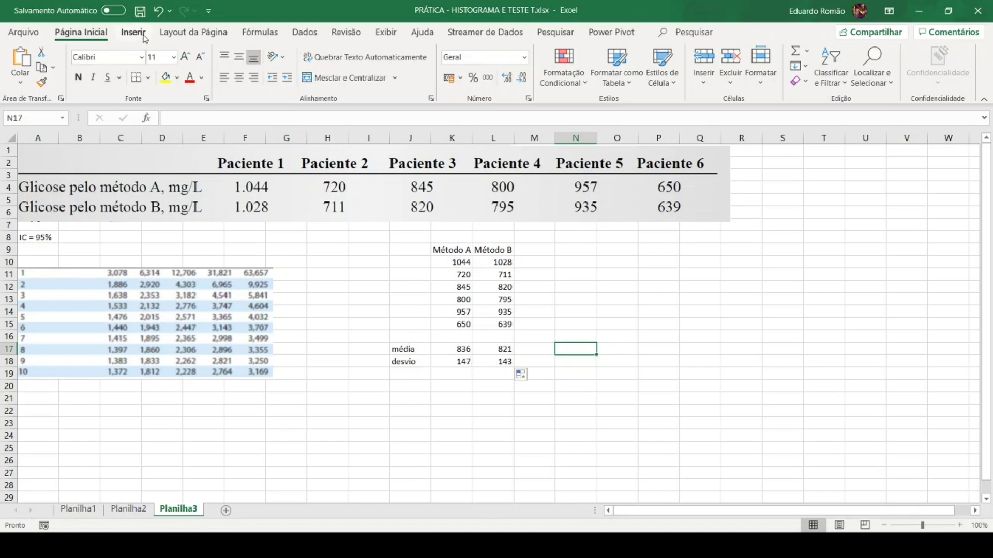
# Step: Set up the Data Analysis two-sample t-test assuming equal variances, with K9:K15 as variable 1 and L9:L15 as variable 2
pyautogui.click(300, 34)
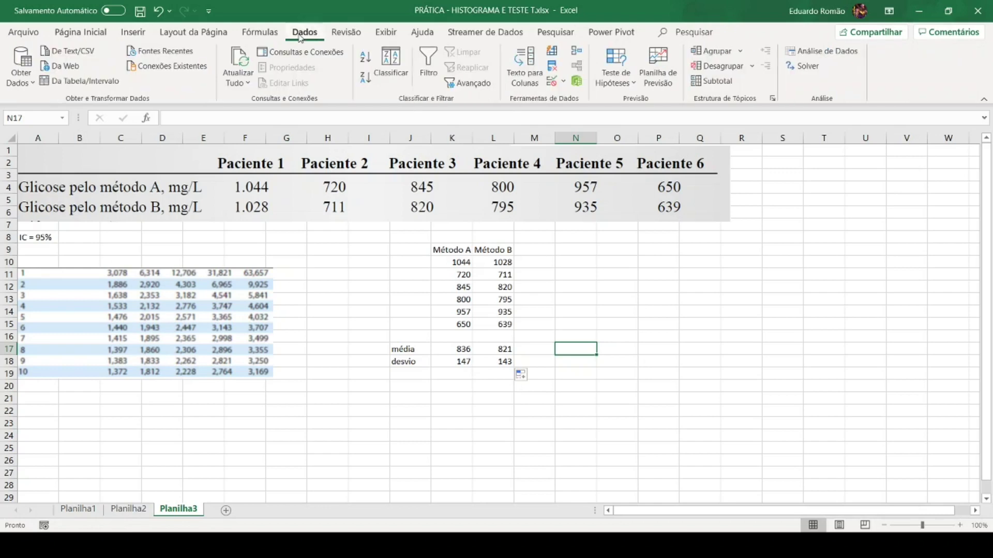
pyautogui.click(836, 55)
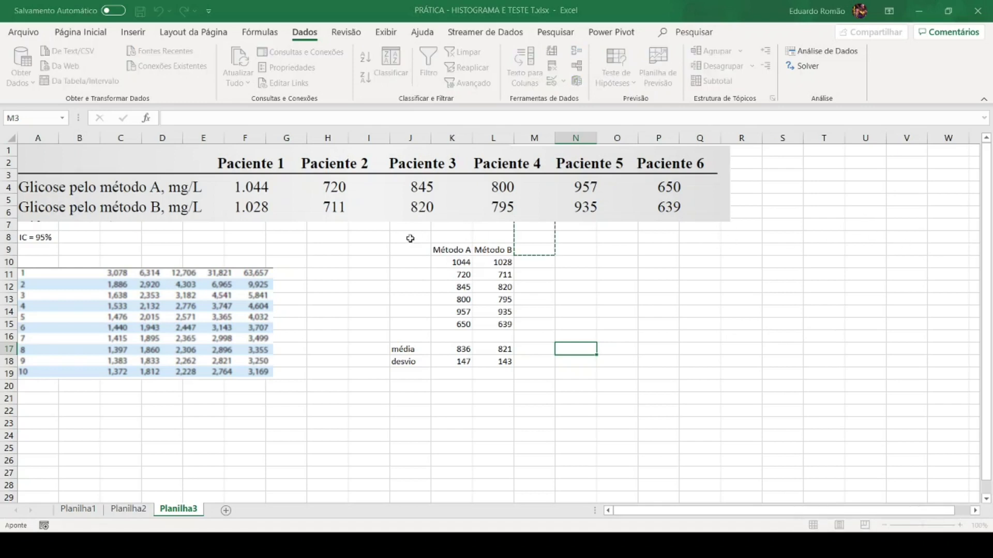
pyautogui.moveTo(455, 253); pyautogui.dragTo(462, 326)
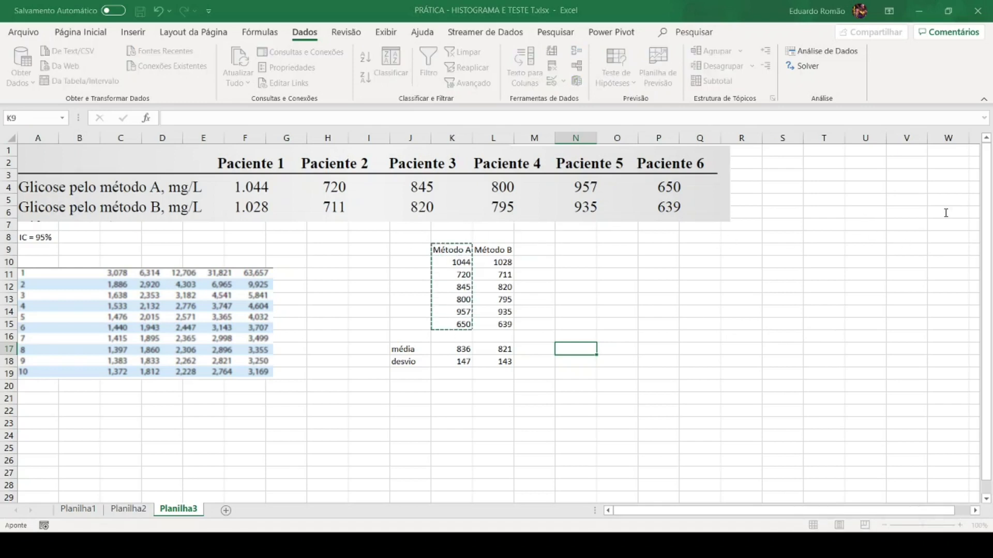
pyautogui.click(963, 212)
pyautogui.click(885, 241)
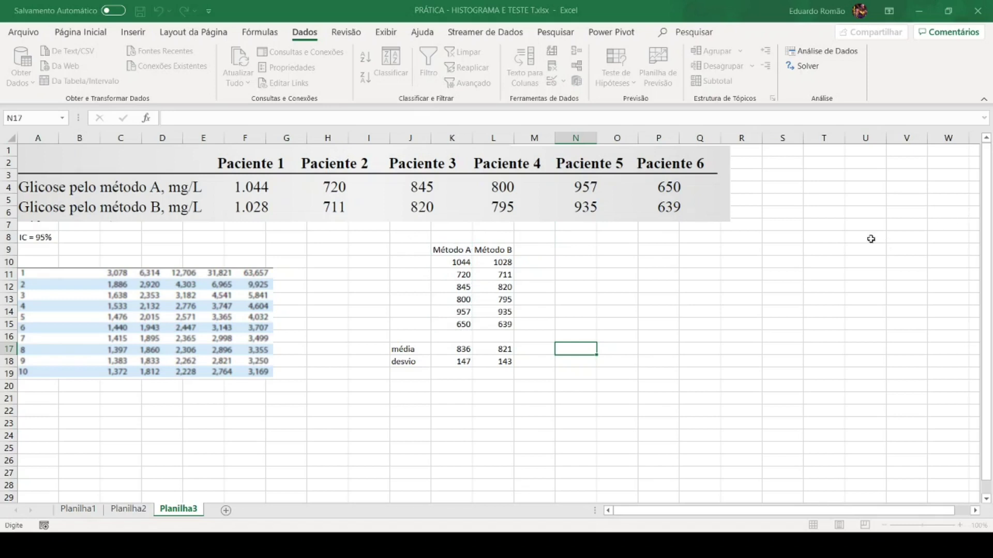
pyautogui.moveTo(492, 246); pyautogui.dragTo(497, 326)
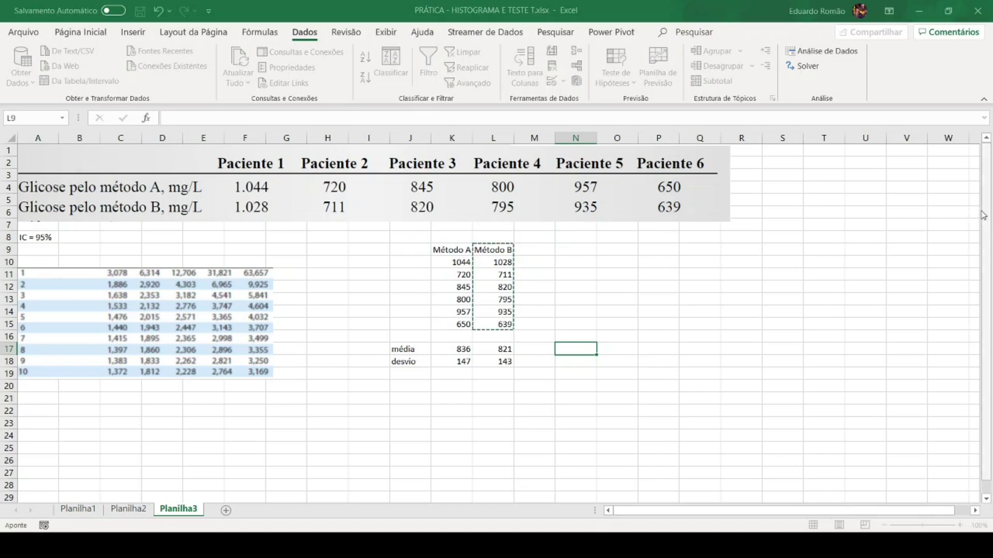
pyautogui.click(961, 209)
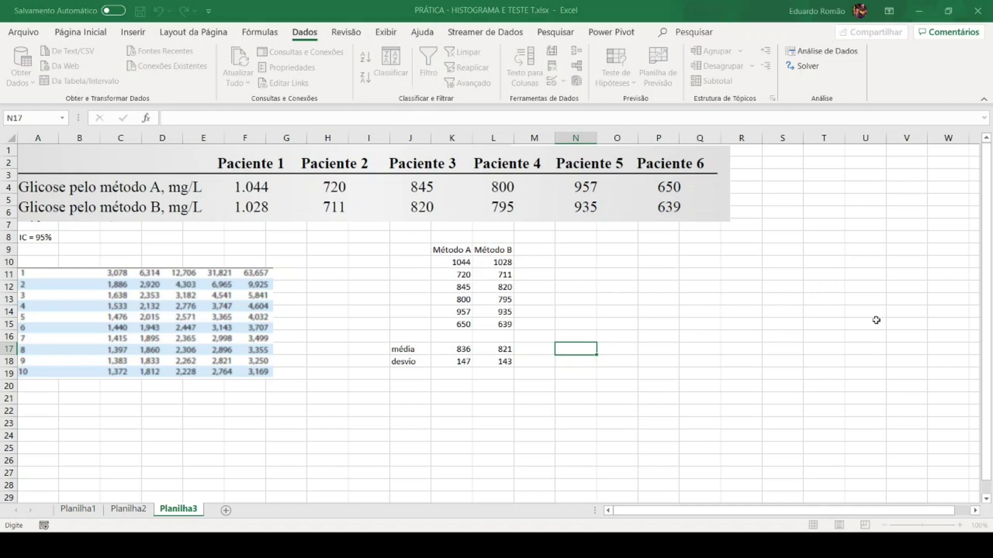
# Step: Send the t-test output to cell J21 and run the analysis
pyautogui.click(410, 399)
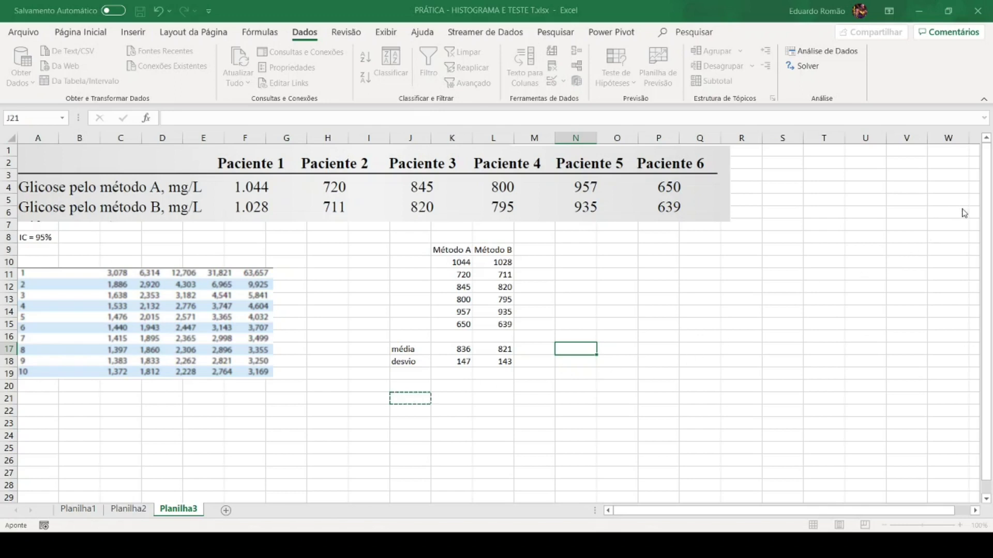
pyautogui.press('BackSpace')
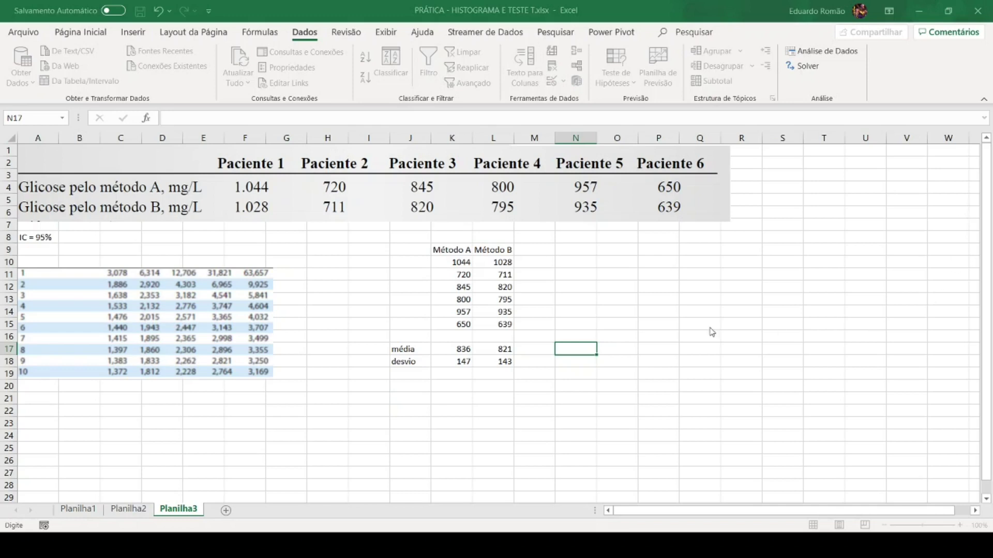
pyautogui.press('Escape')
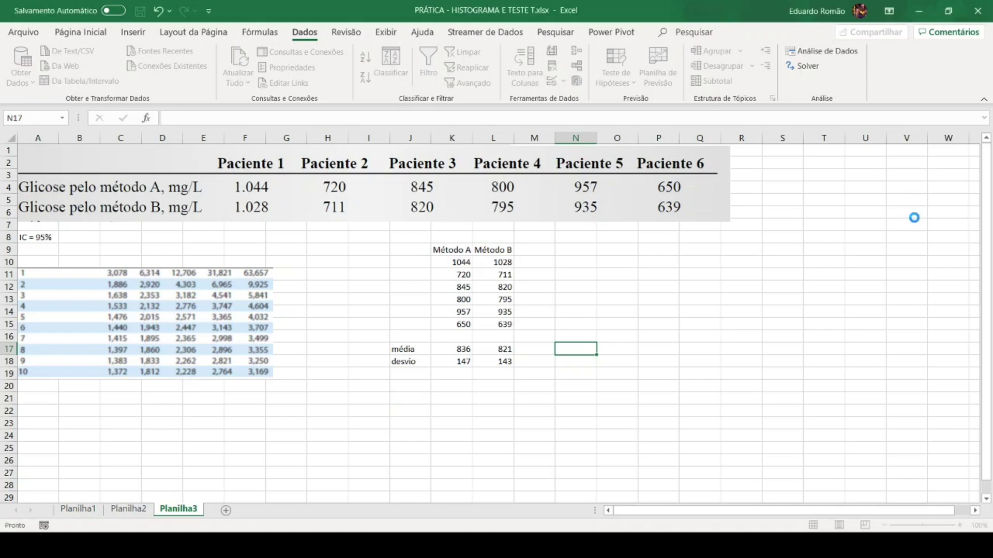
# Step: Autofit the widths of columns J and K to the t-test results table
pyautogui.scroll(-1, 476, 262)
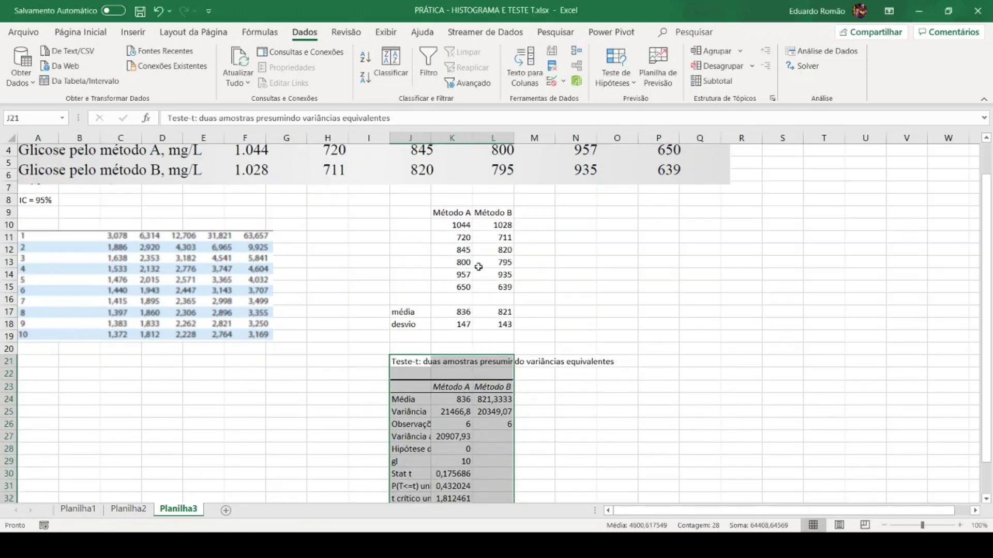
pyautogui.doubleClick(431, 137)
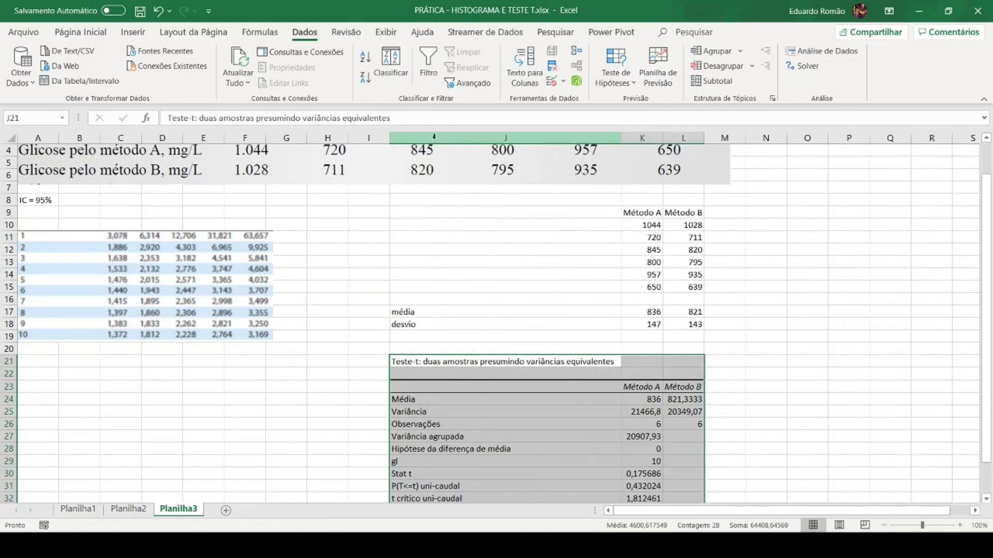
pyautogui.doubleClick(663, 137)
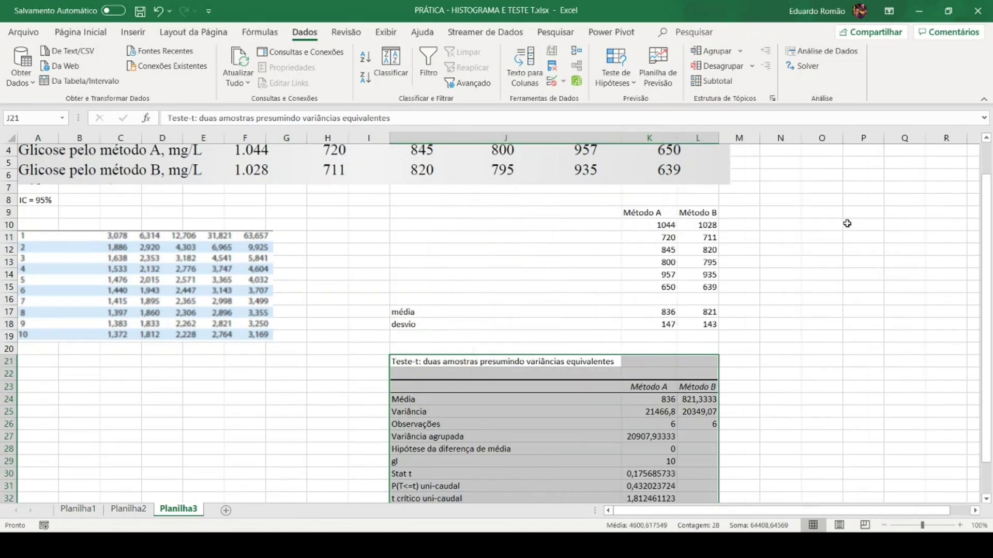
# Step: Examine the t-test results, comparing observations, pooled variance, degrees of freedom, Stat t and the two-tailed critical t against the reference t table
pyautogui.scroll(-1, 884, 359)
pyautogui.scroll(-3, 884, 359)
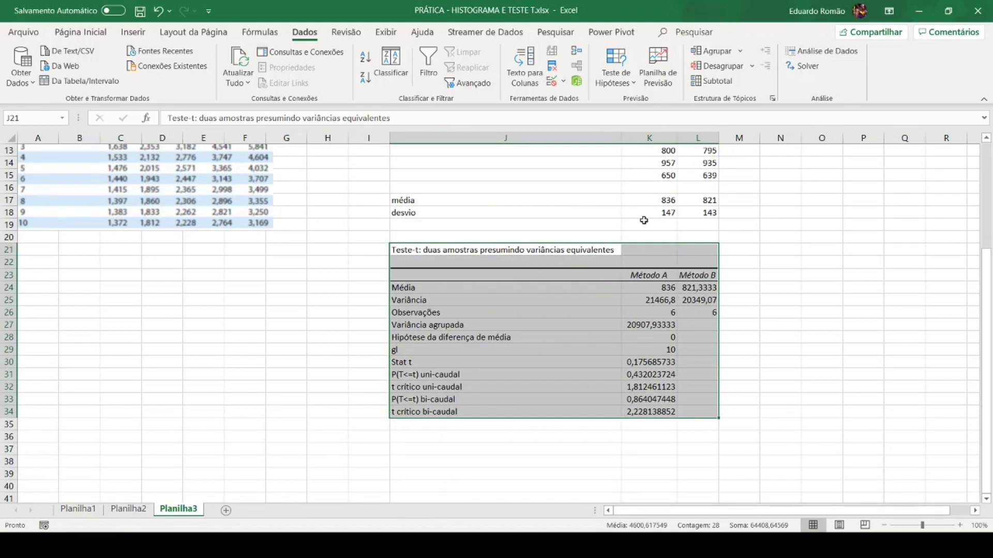
pyautogui.click(697, 212)
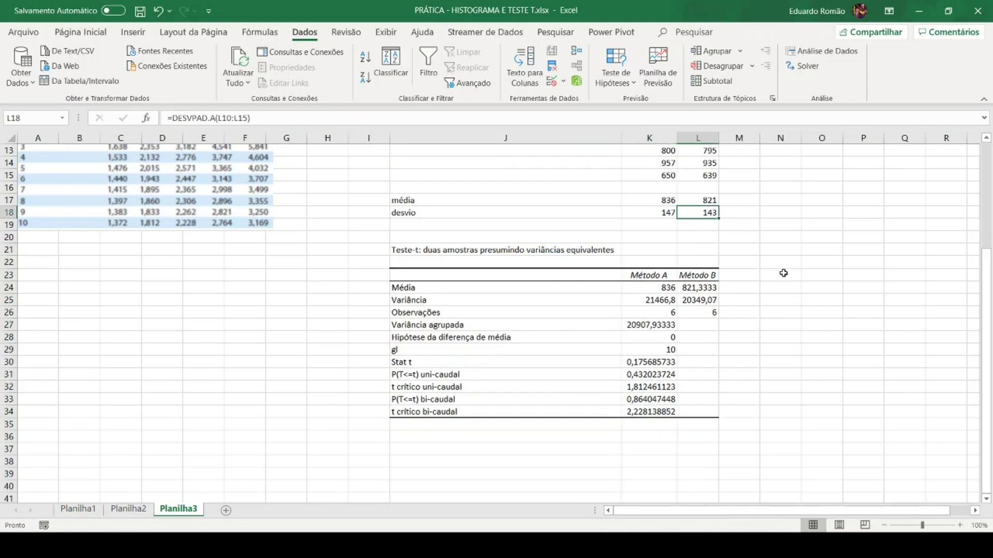
pyautogui.click(652, 313)
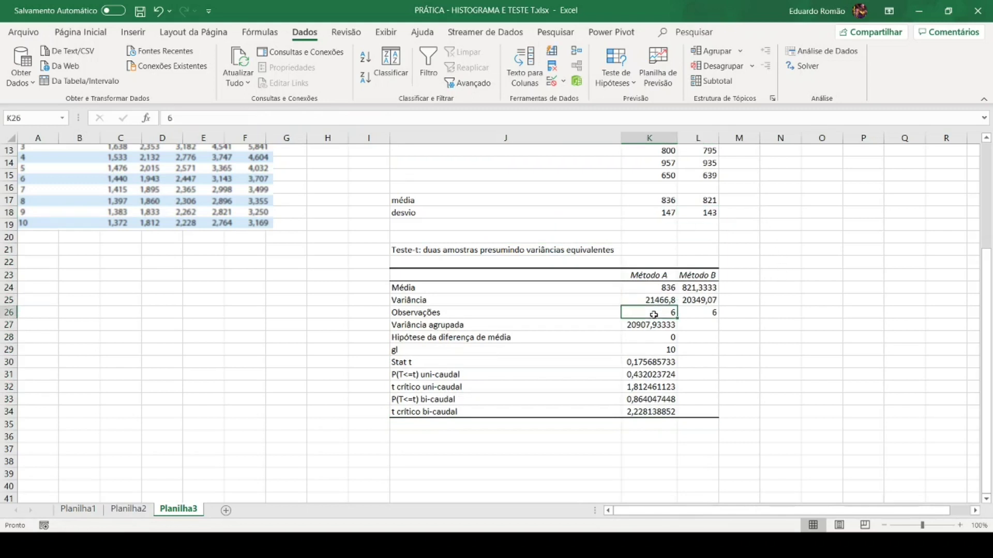
pyautogui.click(704, 312)
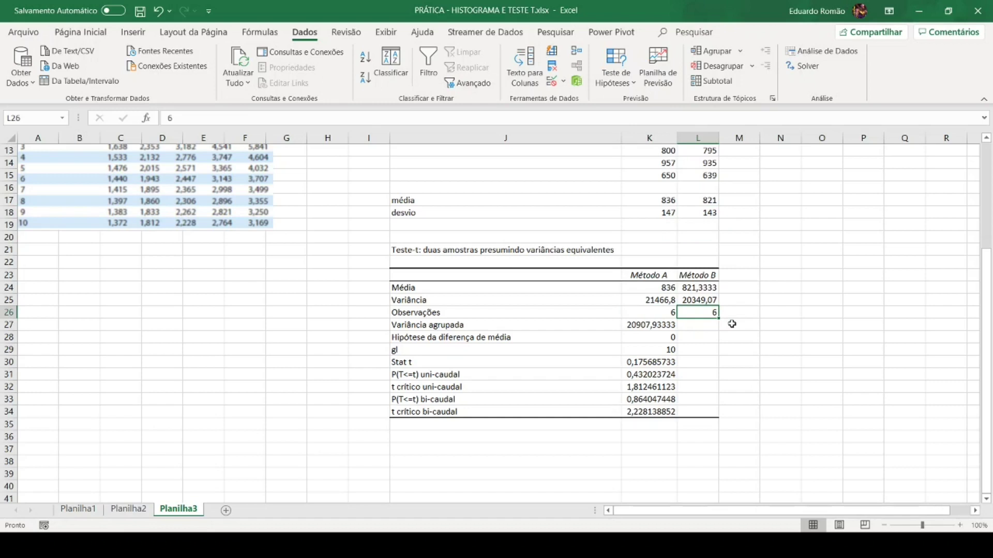
pyautogui.click(651, 327)
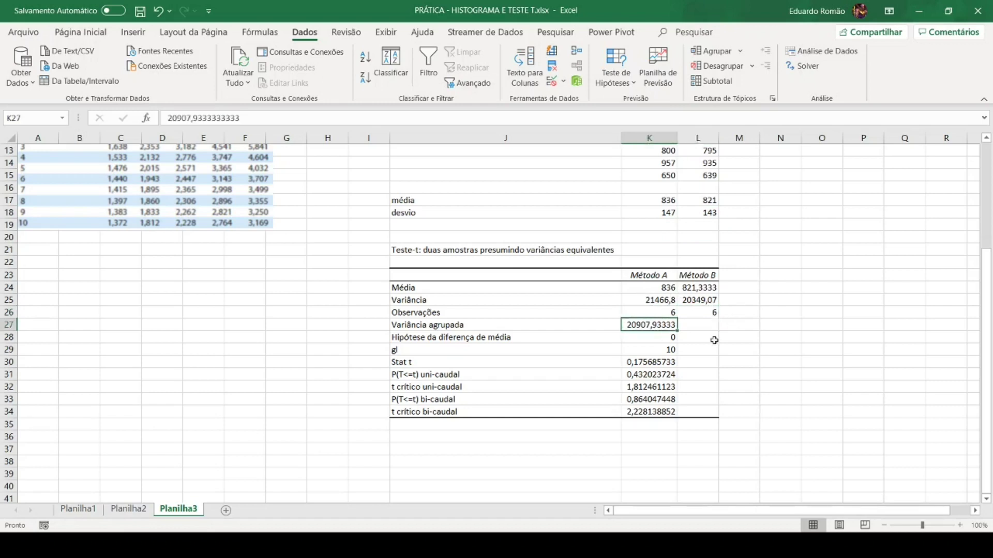
pyautogui.click(657, 340)
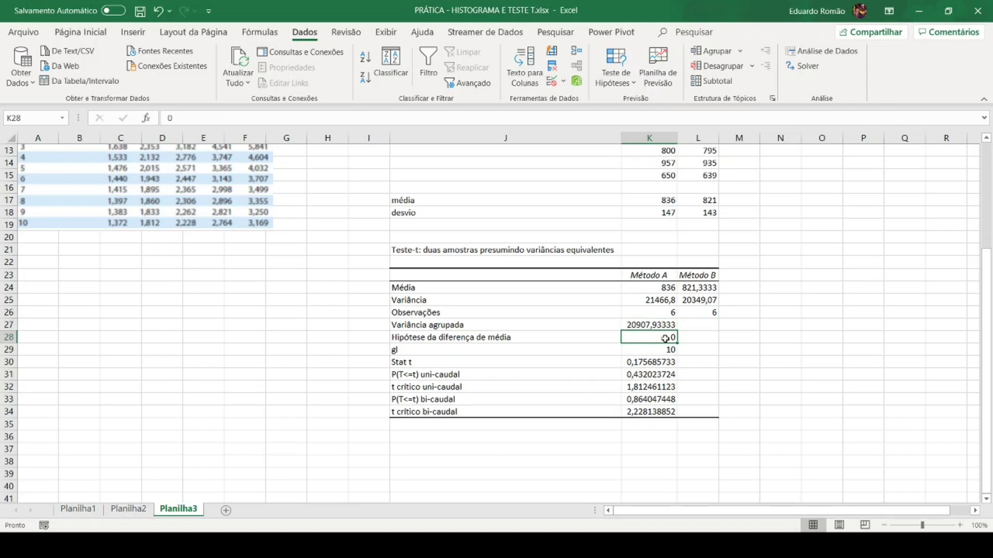
pyautogui.click(675, 348)
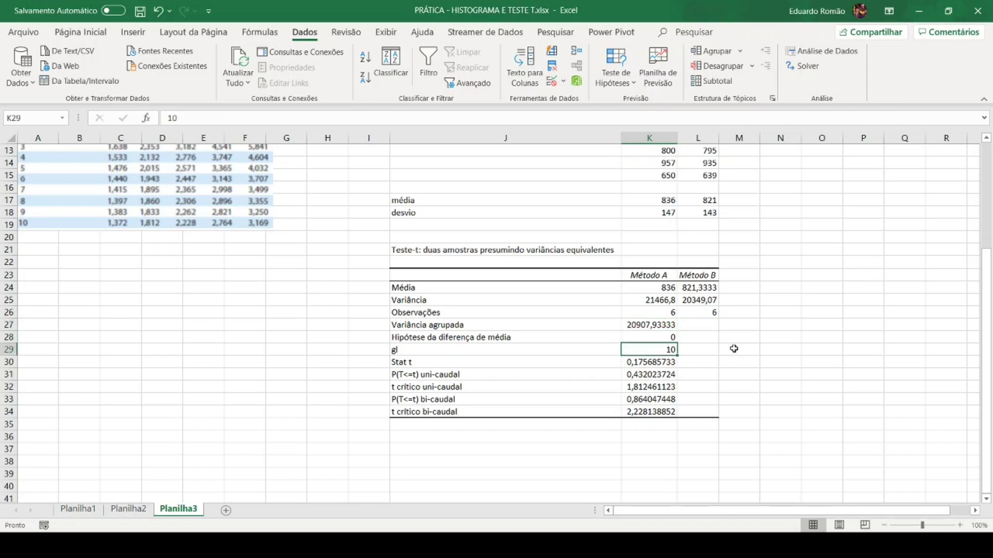
pyautogui.click(660, 365)
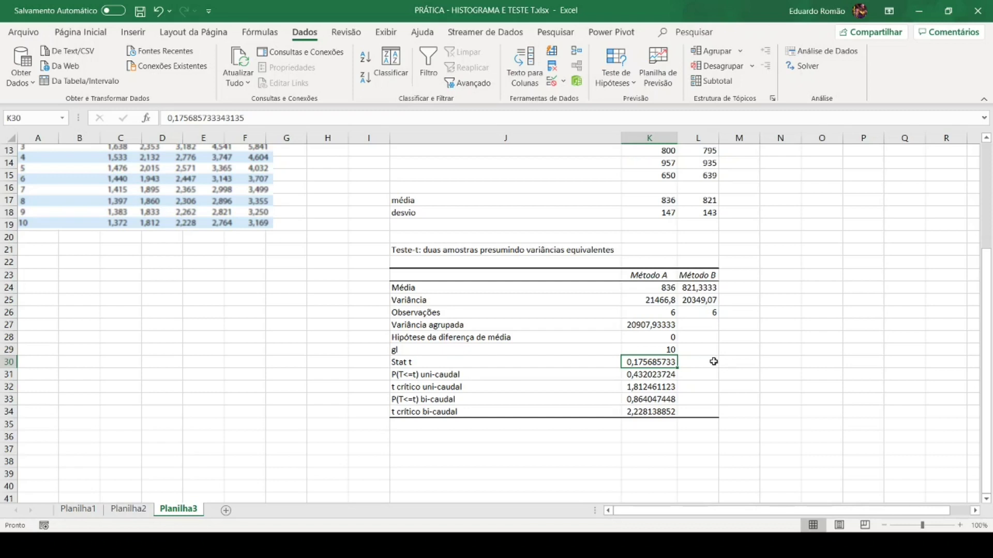
pyautogui.click(712, 410)
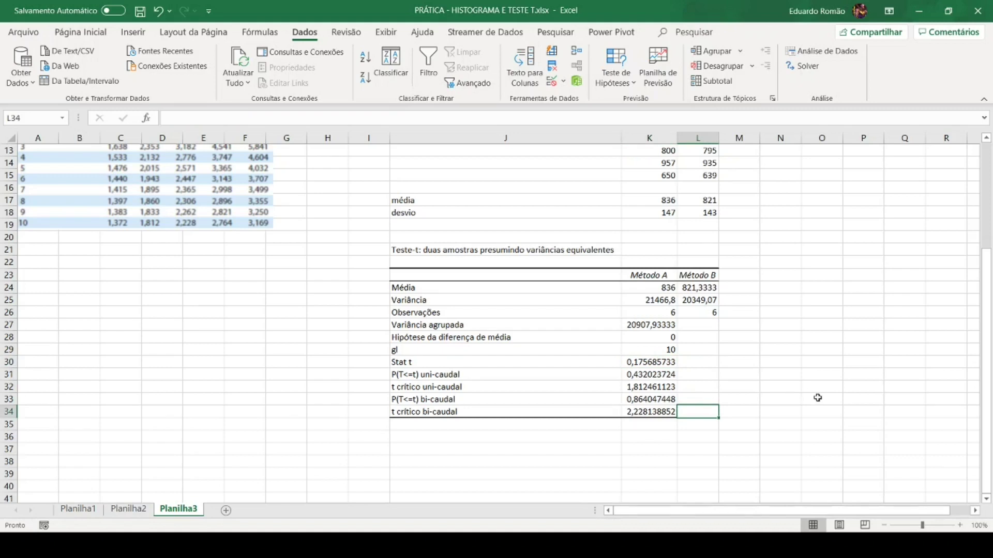
pyautogui.scroll(4, 812, 394)
pyautogui.scroll(1, 818, 398)
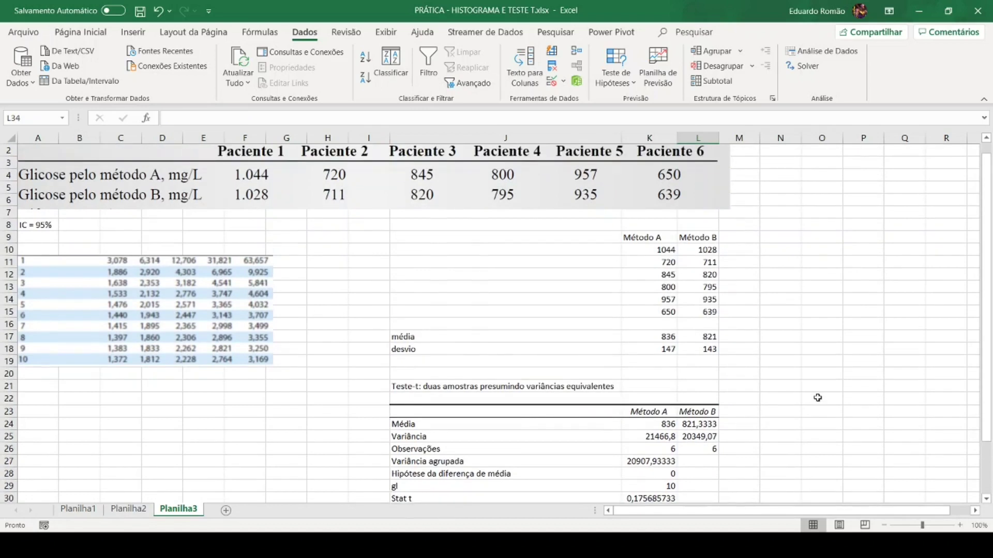
pyautogui.scroll(-3, 817, 398)
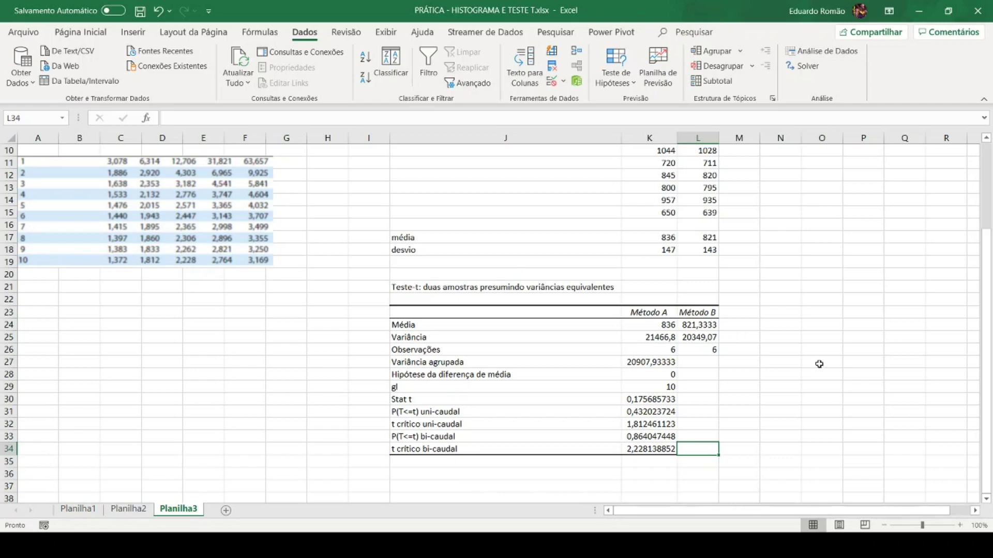
pyautogui.scroll(3, 819, 364)
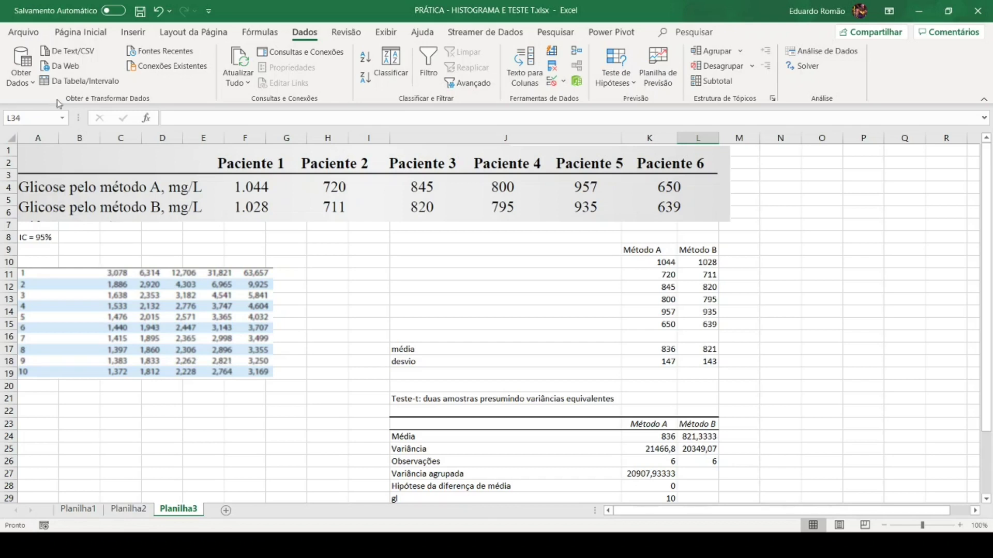
# Step: Save the workbook
pyautogui.click(140, 11)
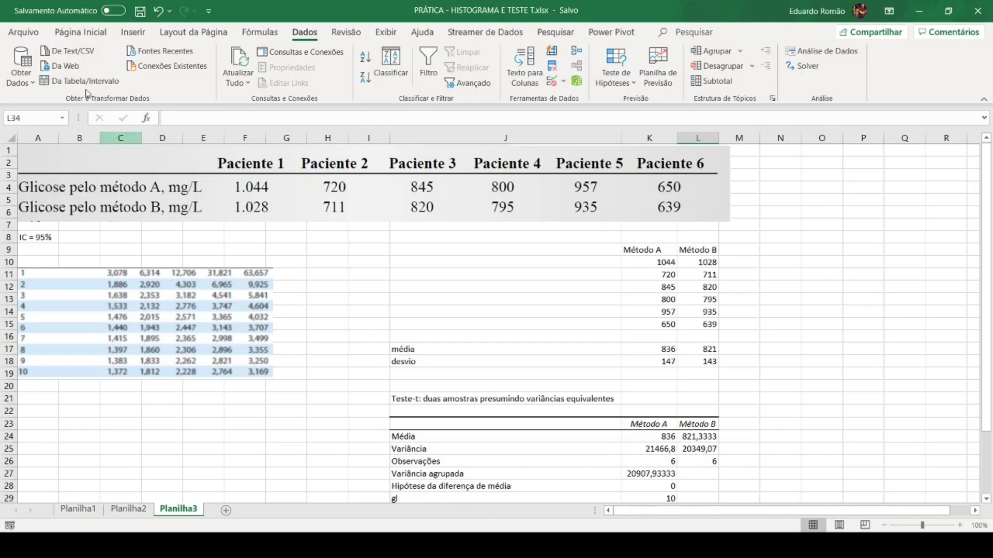
pyautogui.click(24, 32)
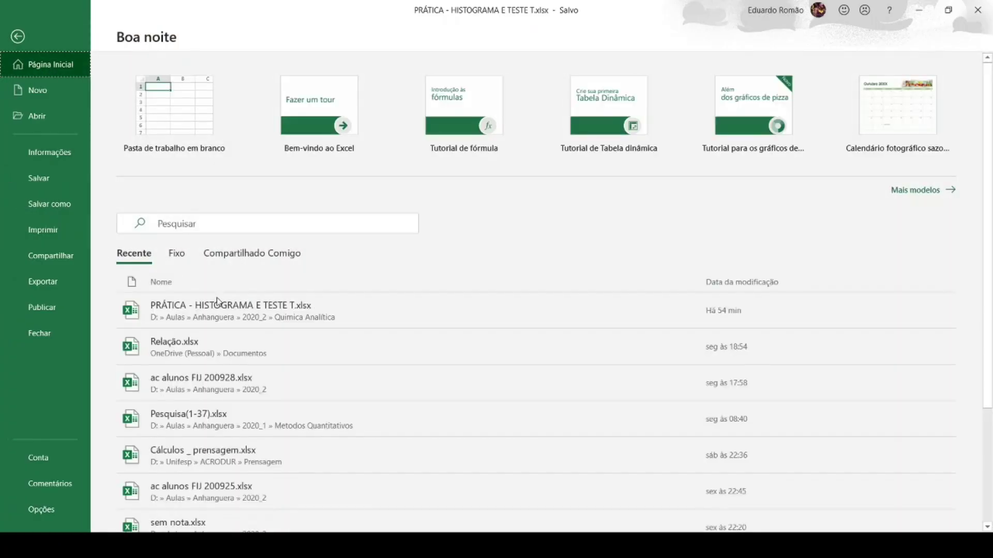
pyautogui.click(221, 355)
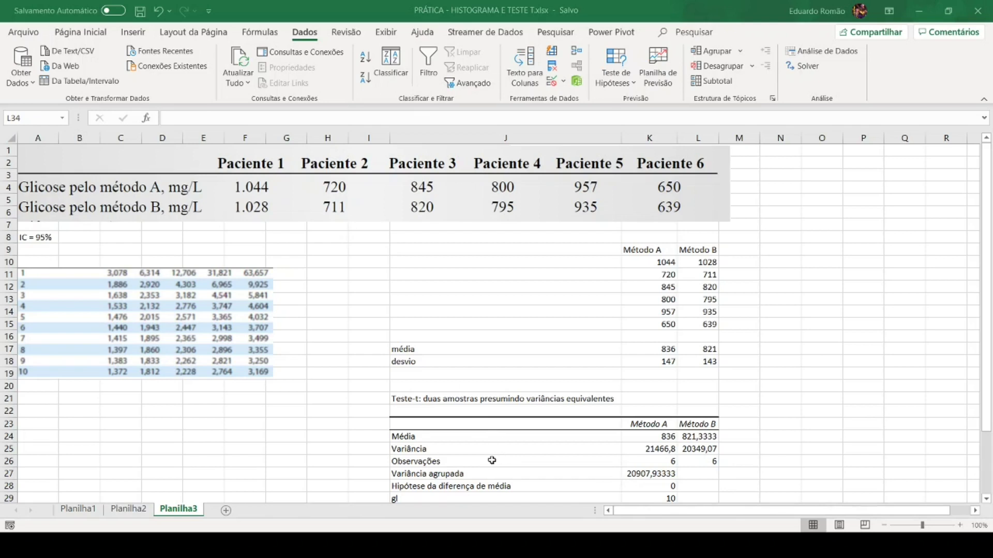
pyautogui.click(431, 255)
pyautogui.press('Escape')
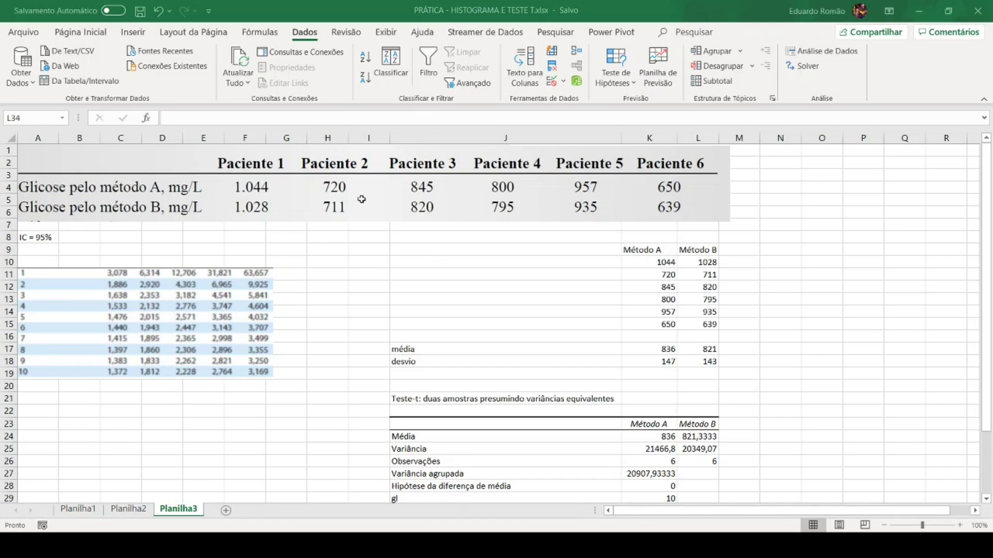